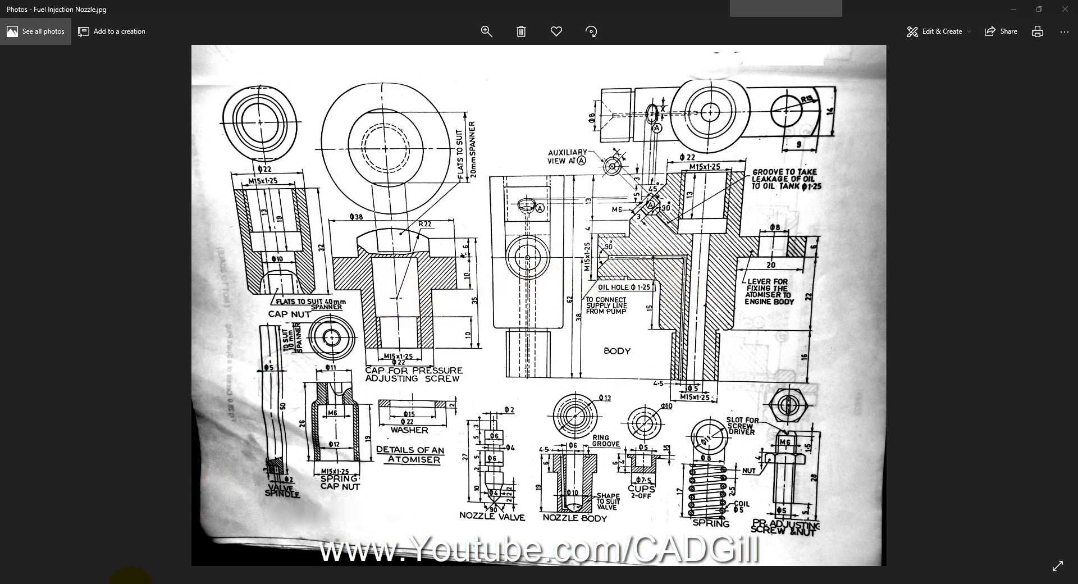
Switch from the reference drawing to SOLIDWORKS and create a new assembly document
left_click(130, 583)
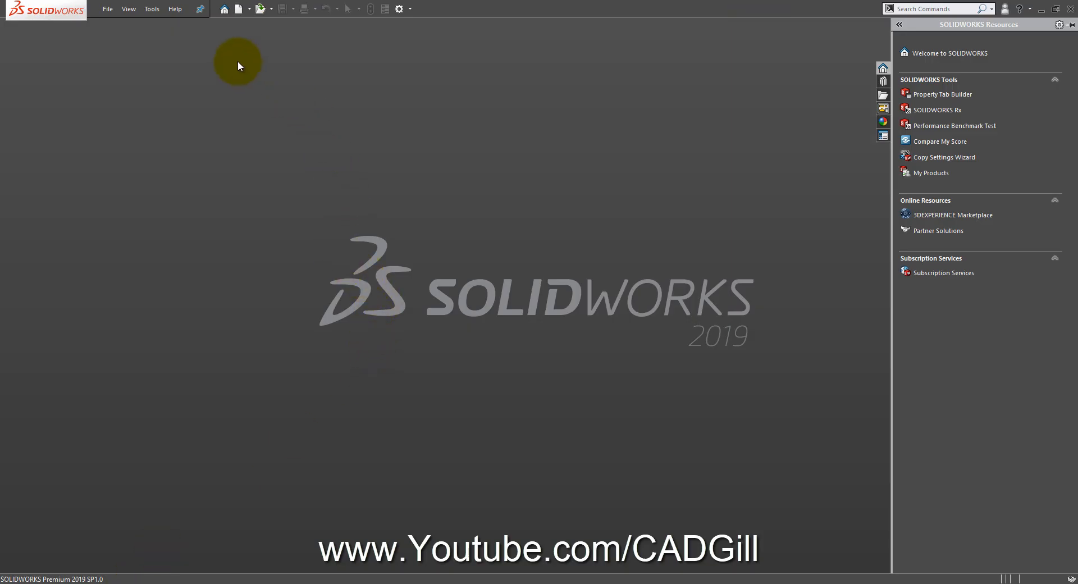
left_click(238, 10)
left_click(385, 278)
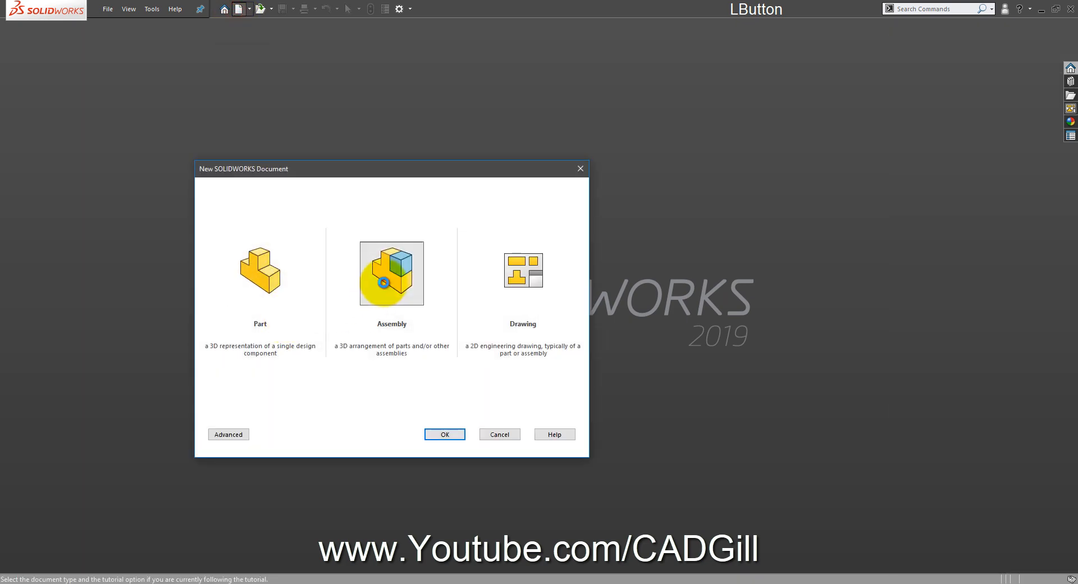
double_click(384, 282)
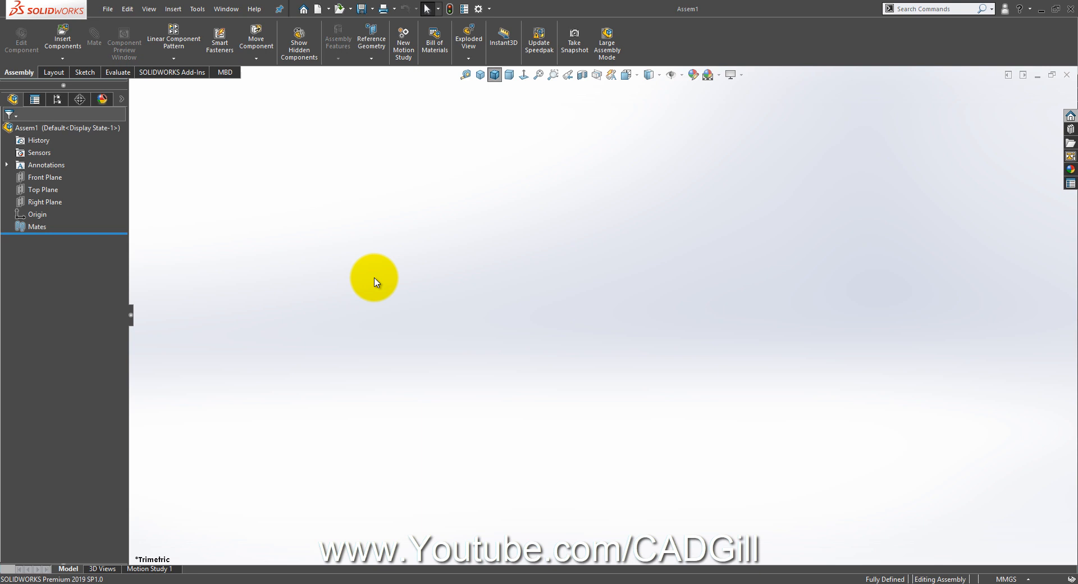
key("F9")
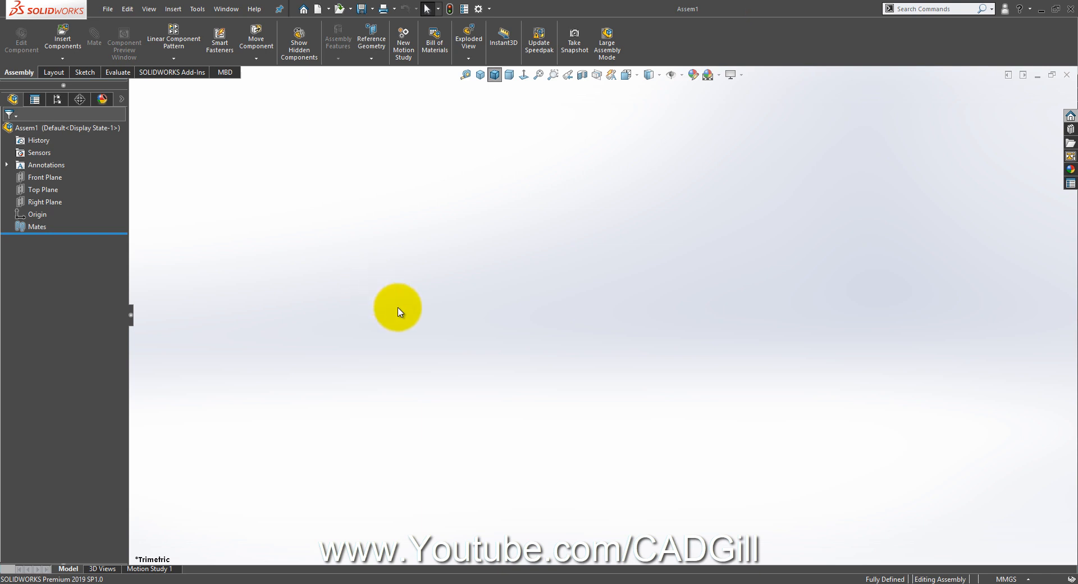
left_click(533, 582)
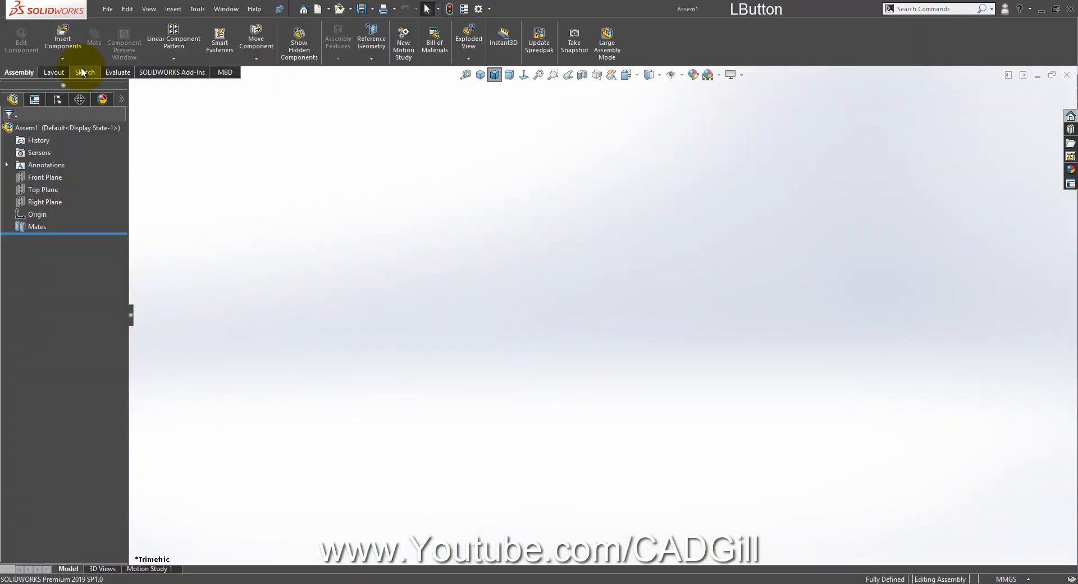
Insert a new part into the assembly and rename it Body
left_click(69, 62)
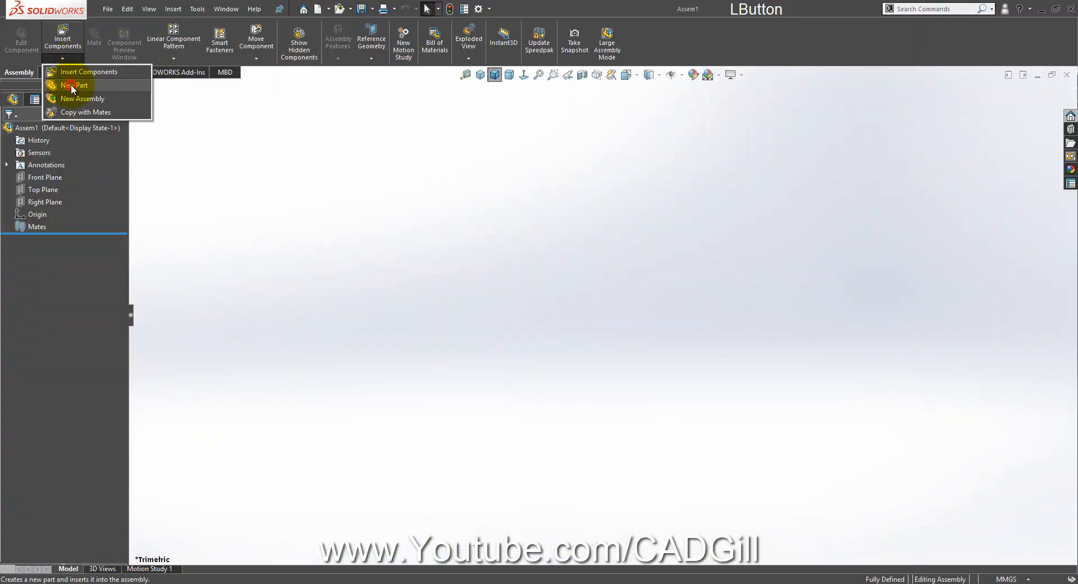
left_click(71, 84)
left_click(214, 215)
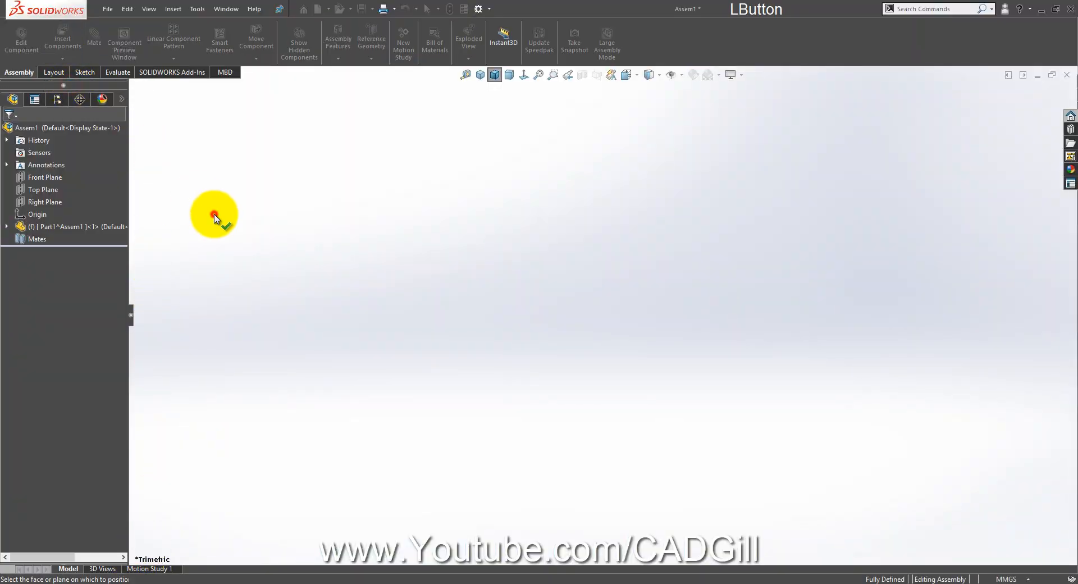
left_click(112, 224)
left_click(113, 225)
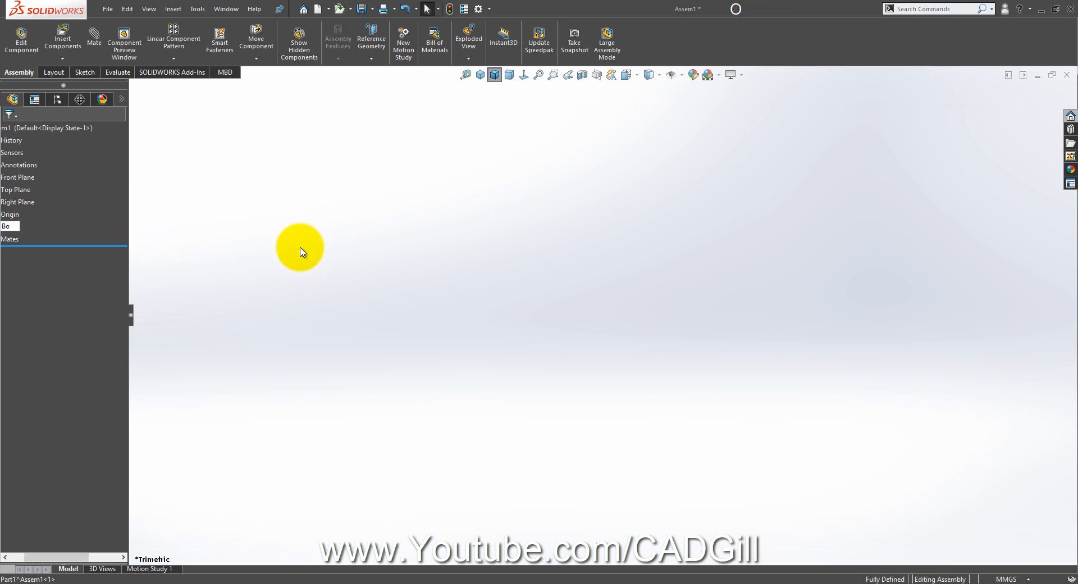
type("Body")
key("Return")
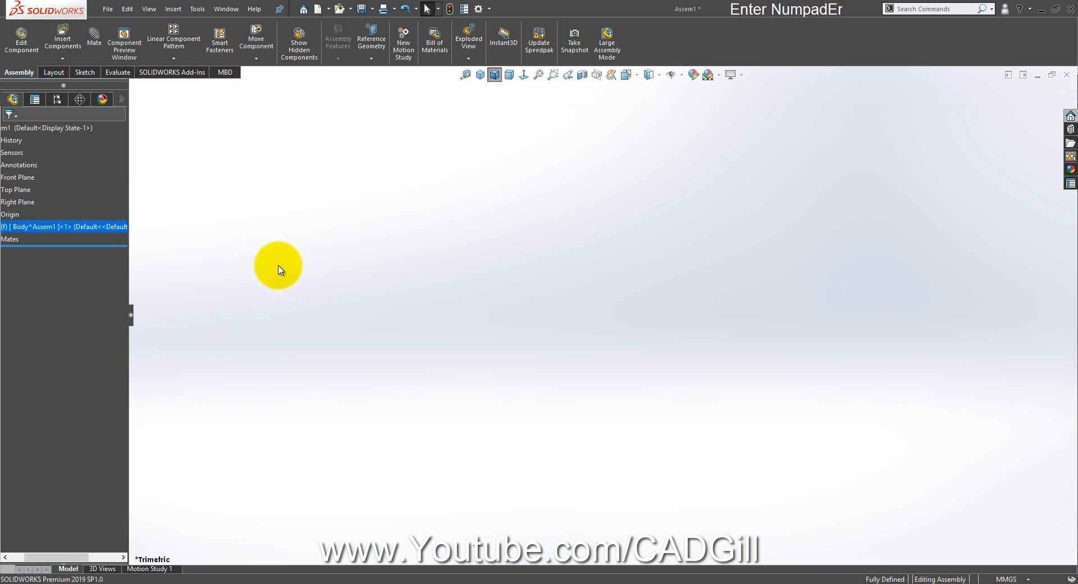
Open the Body part in its own window and start a sketch on the Front Plane
right_click(117, 228)
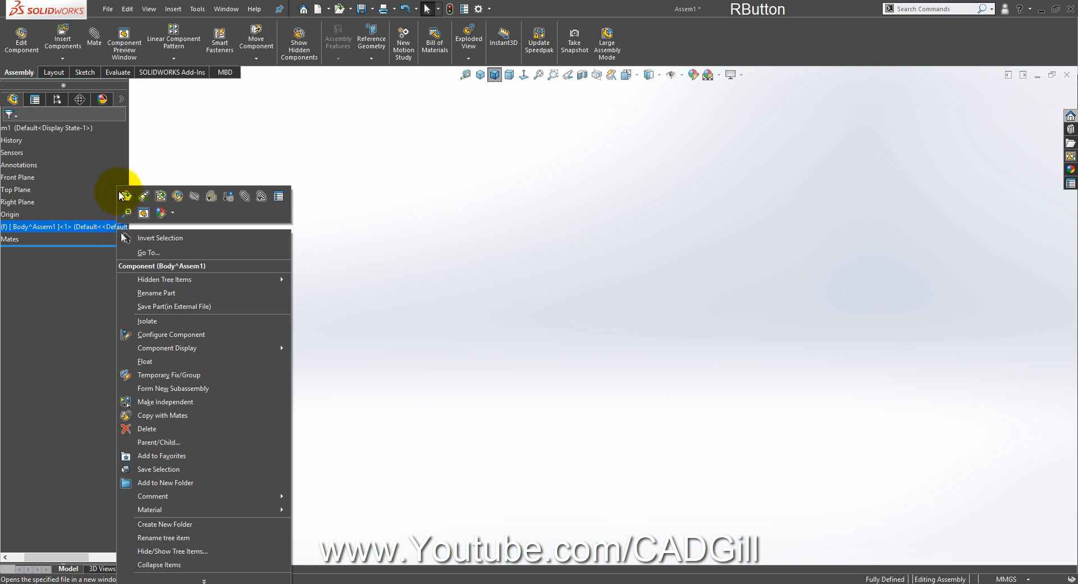
left_click(124, 194)
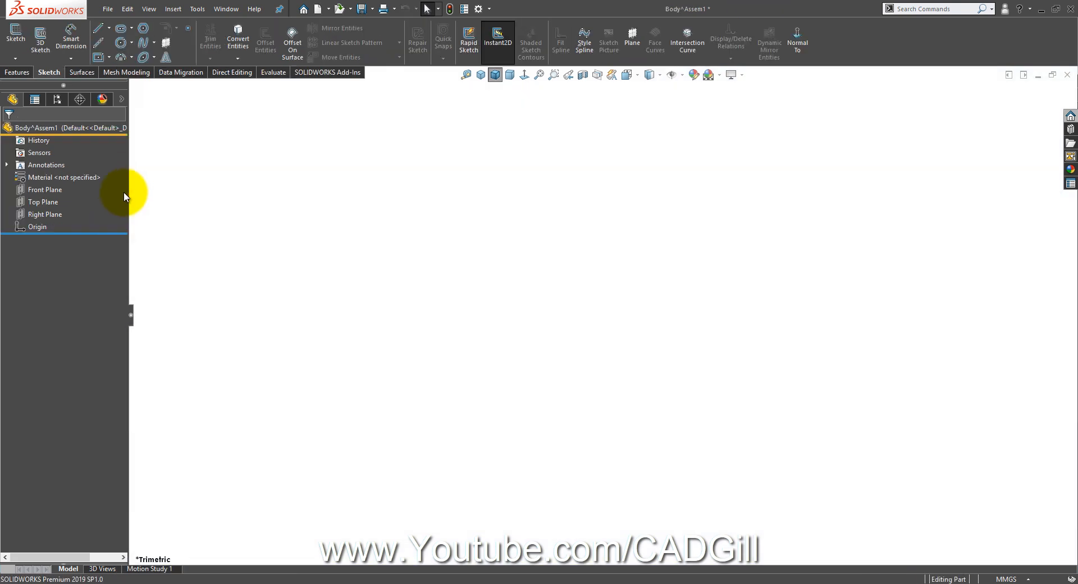
left_click(48, 190)
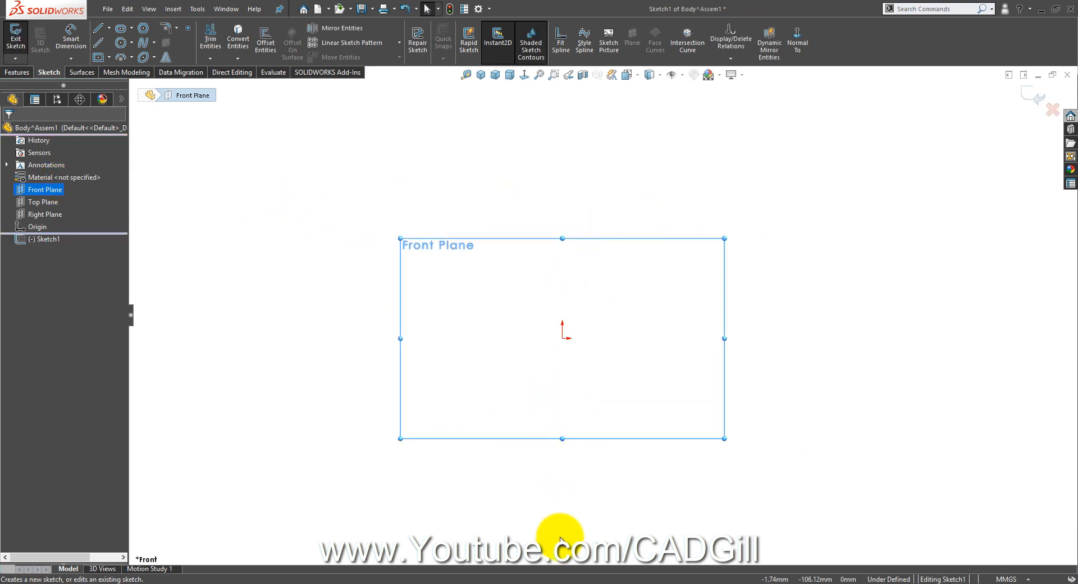
Consult the reference drawing and sketch a vertical centerline about 93 mm long through the origin in SOLIDWORKS
left_click(573, 581)
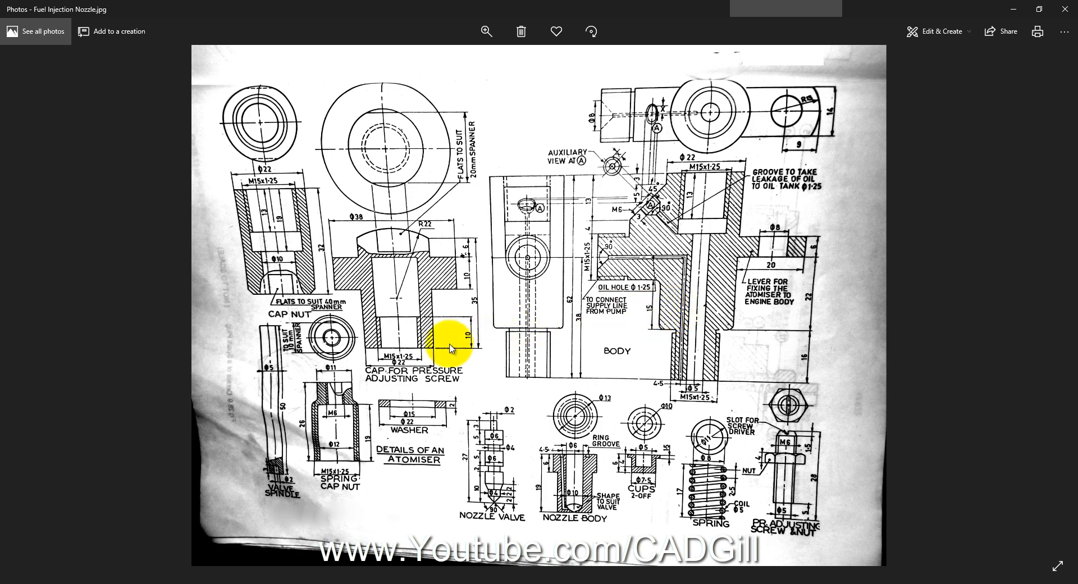
left_click(121, 582)
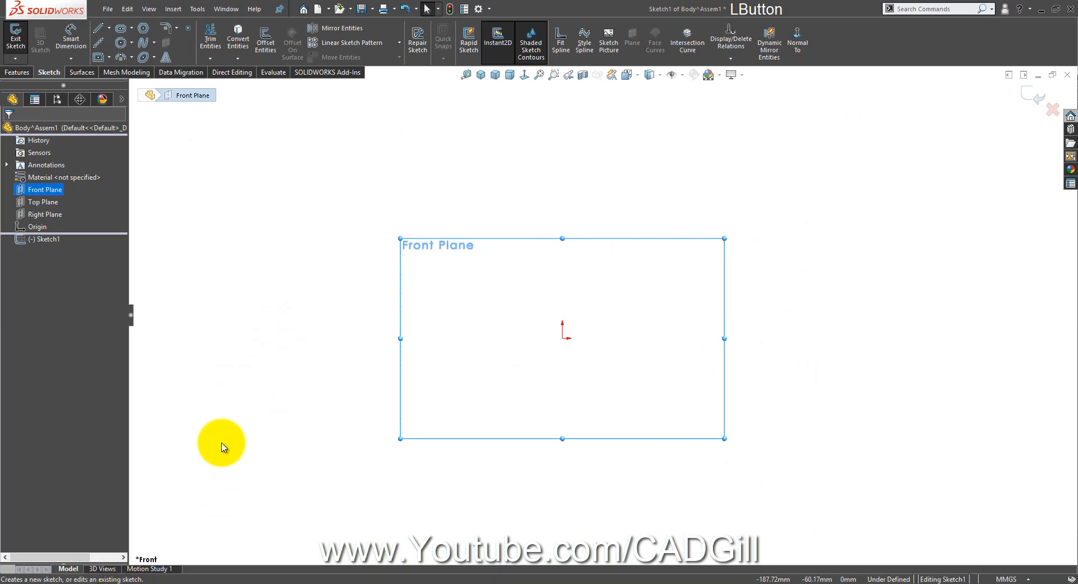
left_click(98, 43)
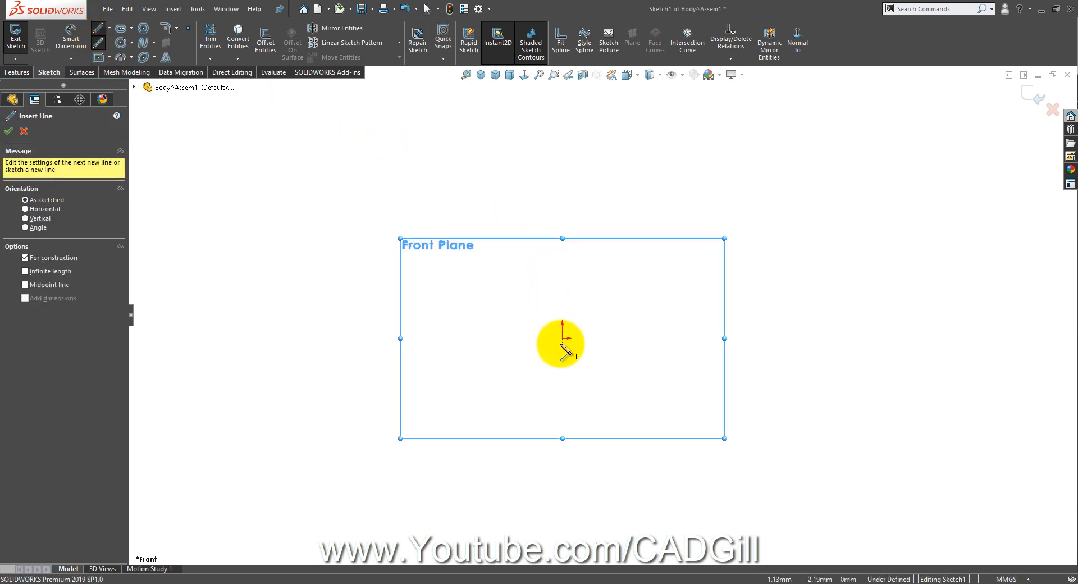
left_click_drag(560, 362, 565, 202)
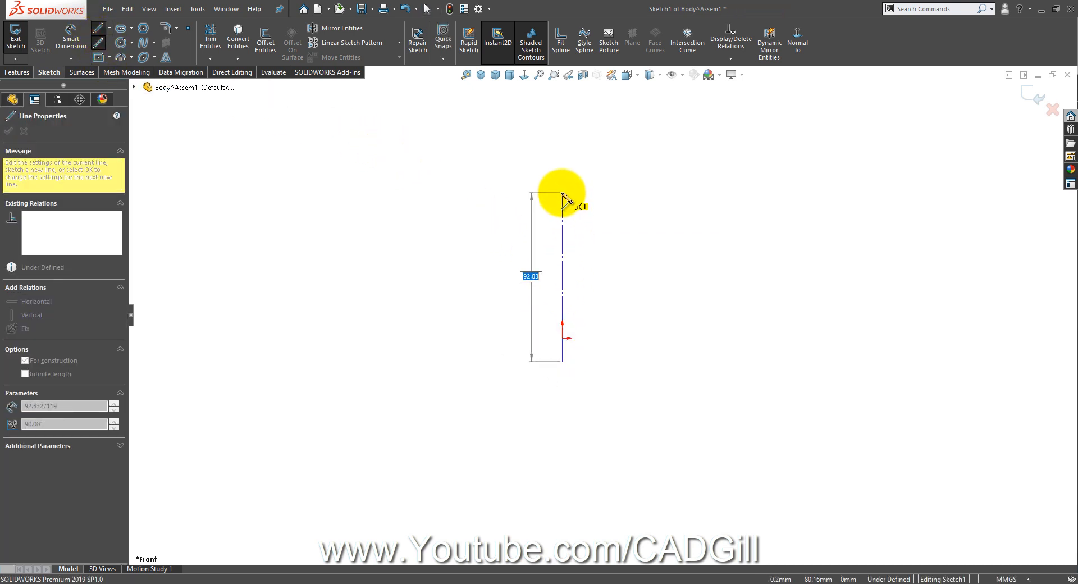
Sketch a closed stepped half-profile from the origin along the centerline, about 59 mm tall, with a narrower base about 12 mm wide
left_click(98, 28)
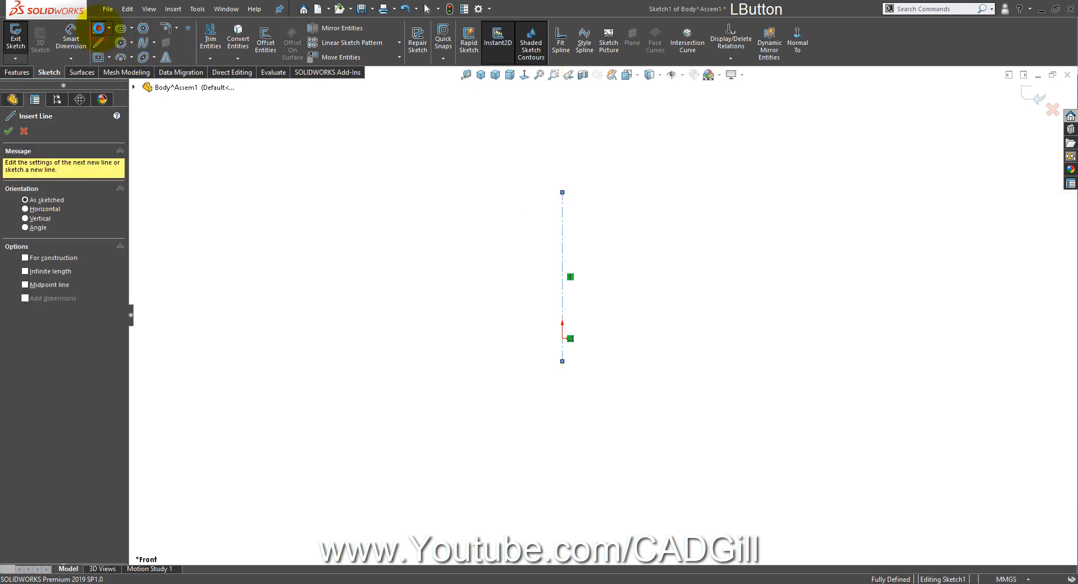
left_click(99, 29)
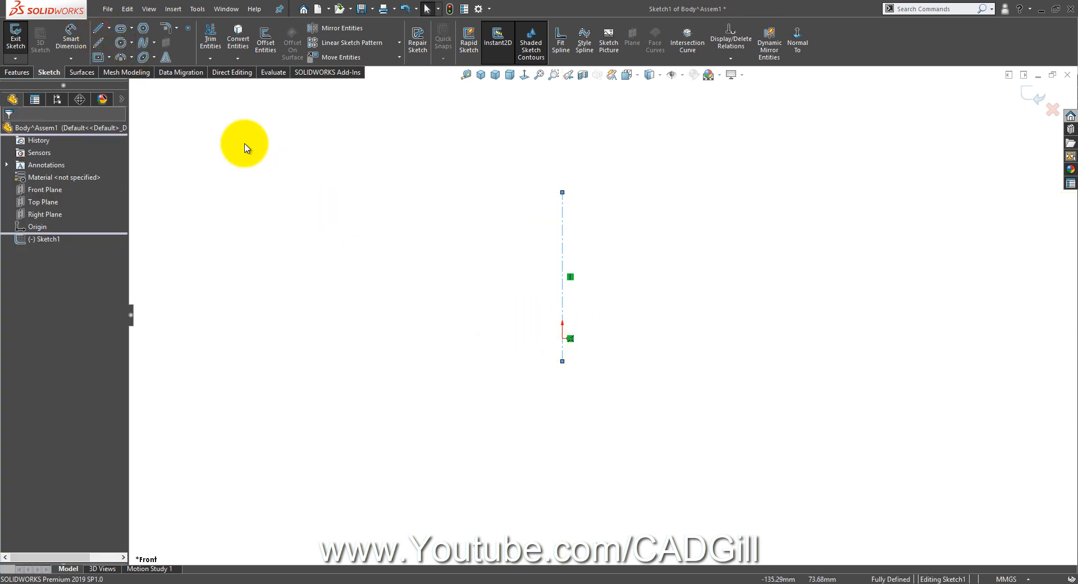
left_click(101, 29)
scroll(600, 225, "down", 3)
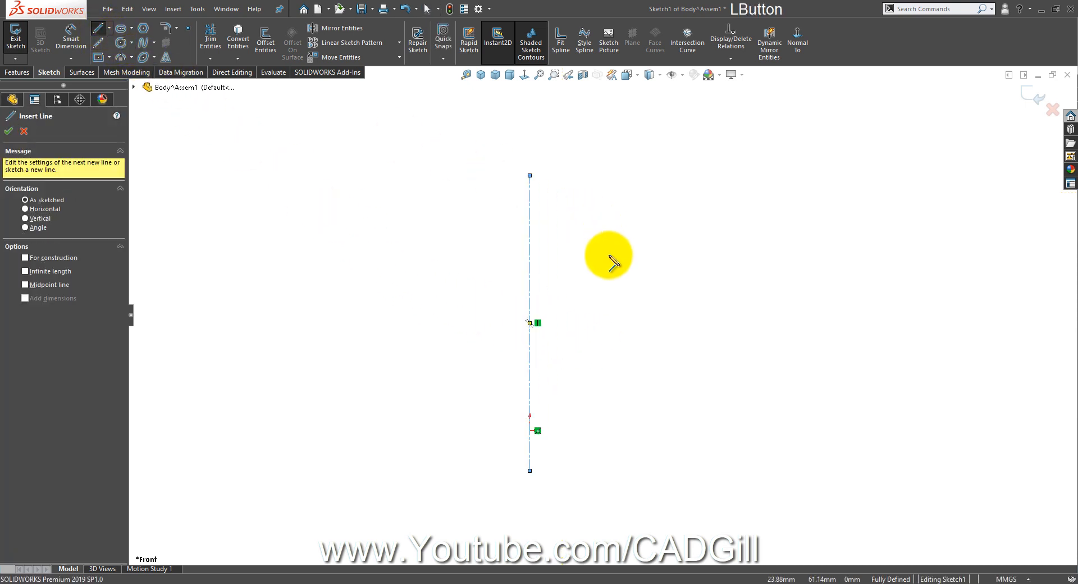
left_click(530, 430)
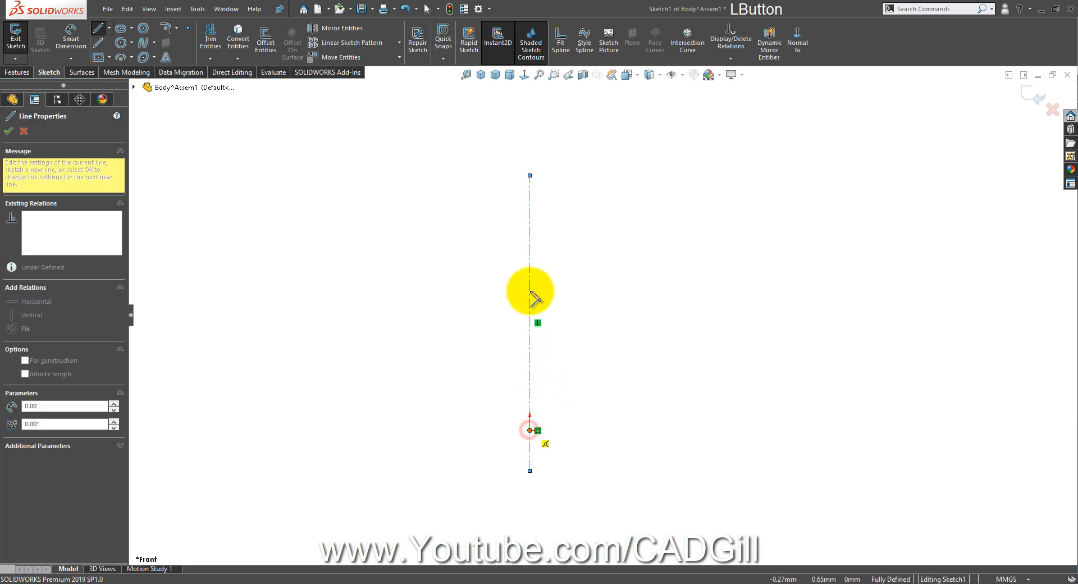
left_click(529, 243)
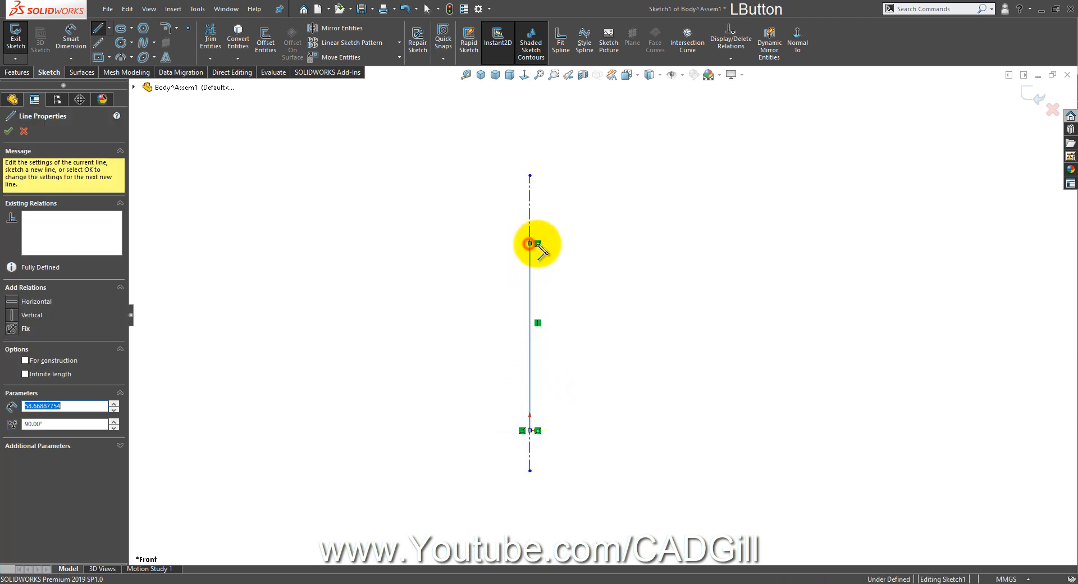
left_click(590, 243)
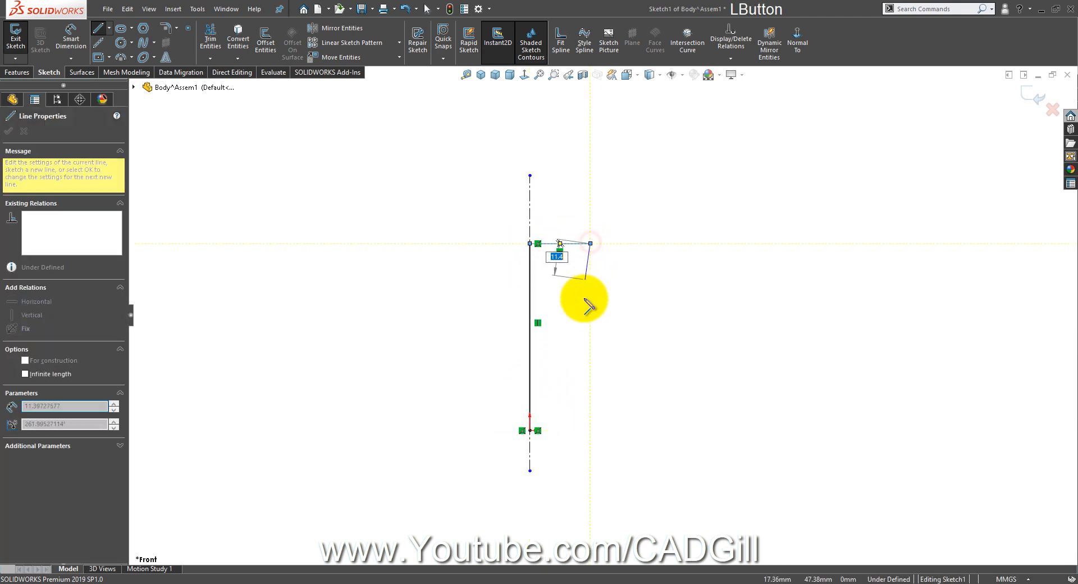
left_click(590, 373)
left_click(569, 372)
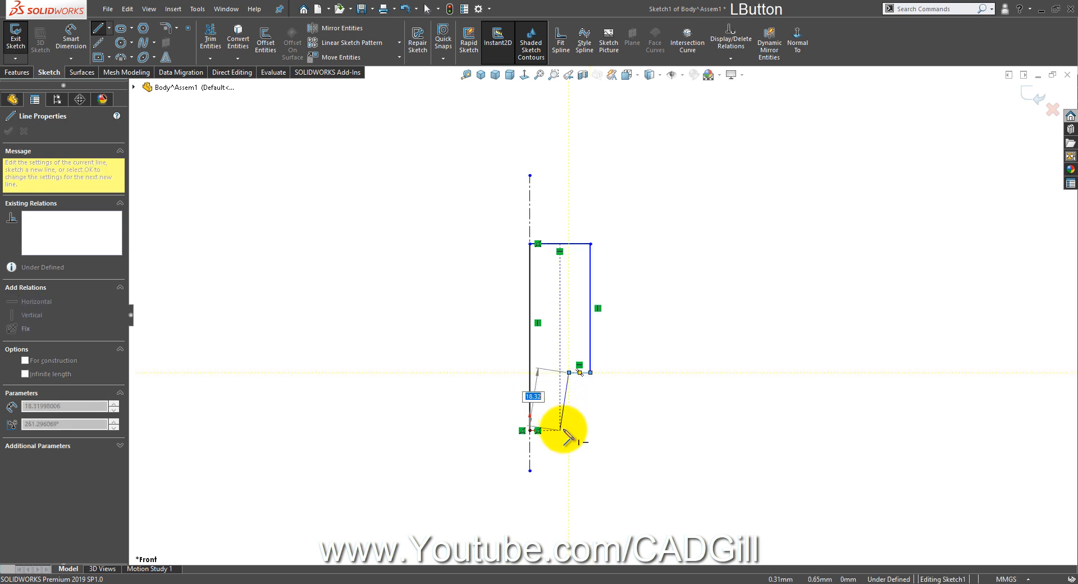
left_click(568, 430)
left_click(530, 430)
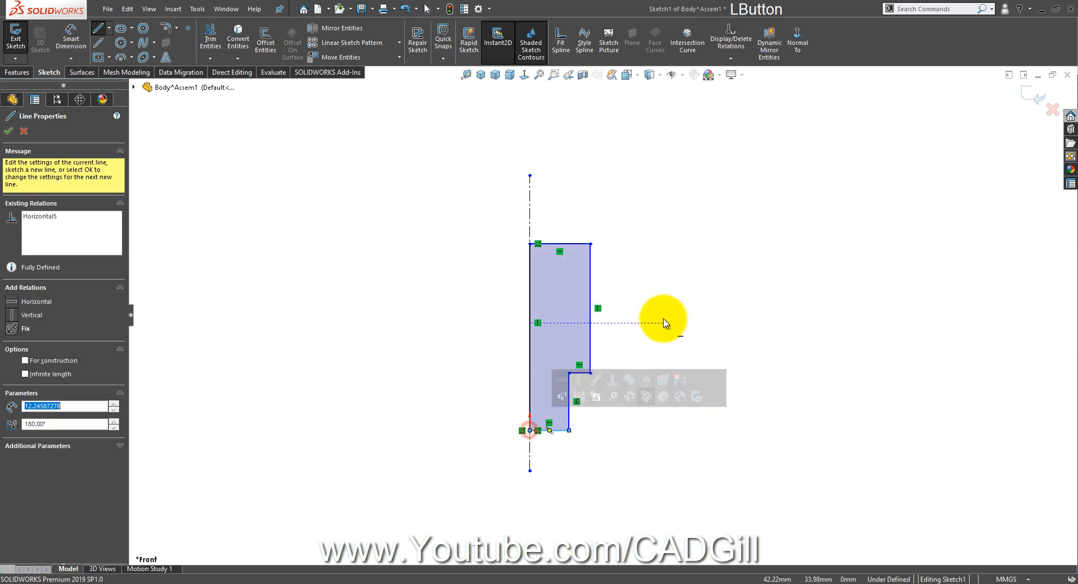
right_click(662, 310)
left_click(666, 315)
Check the body dimensions in the reference drawing and dimension the profile's overall height as 62 mm
left_click(566, 582)
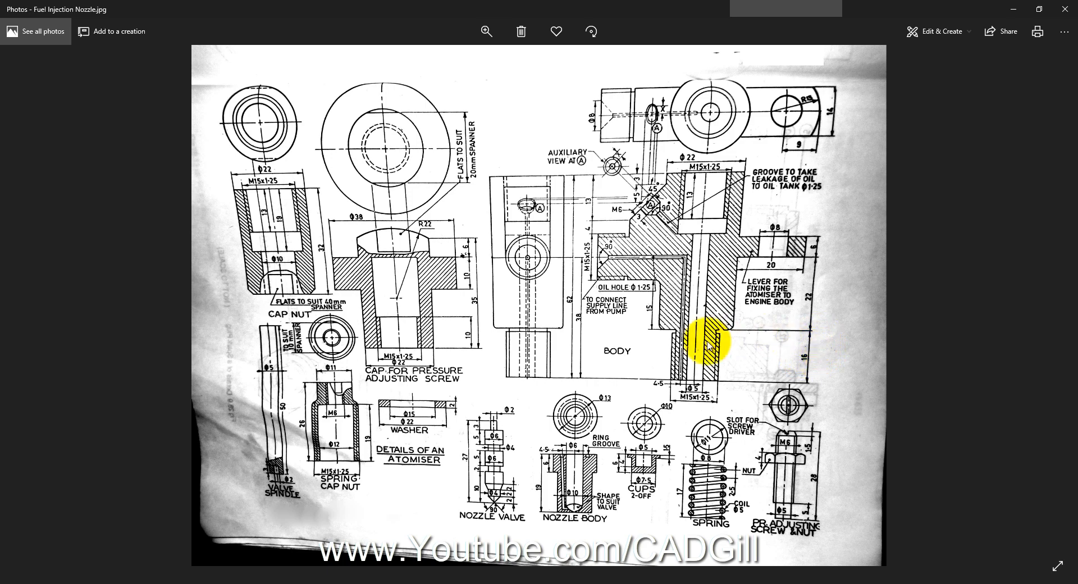
key("alt+Tab")
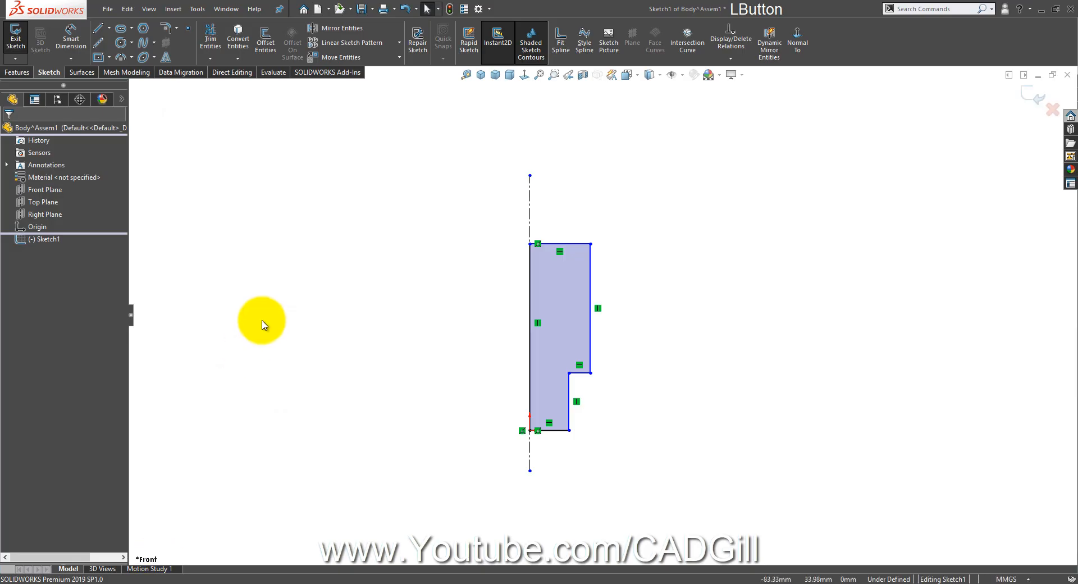
left_click(76, 46)
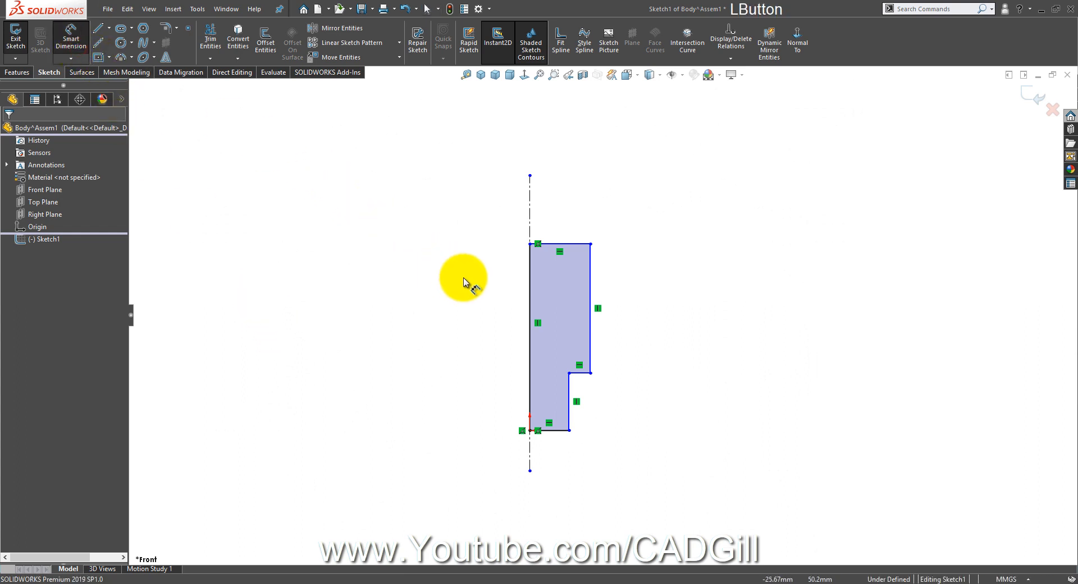
left_click(526, 308)
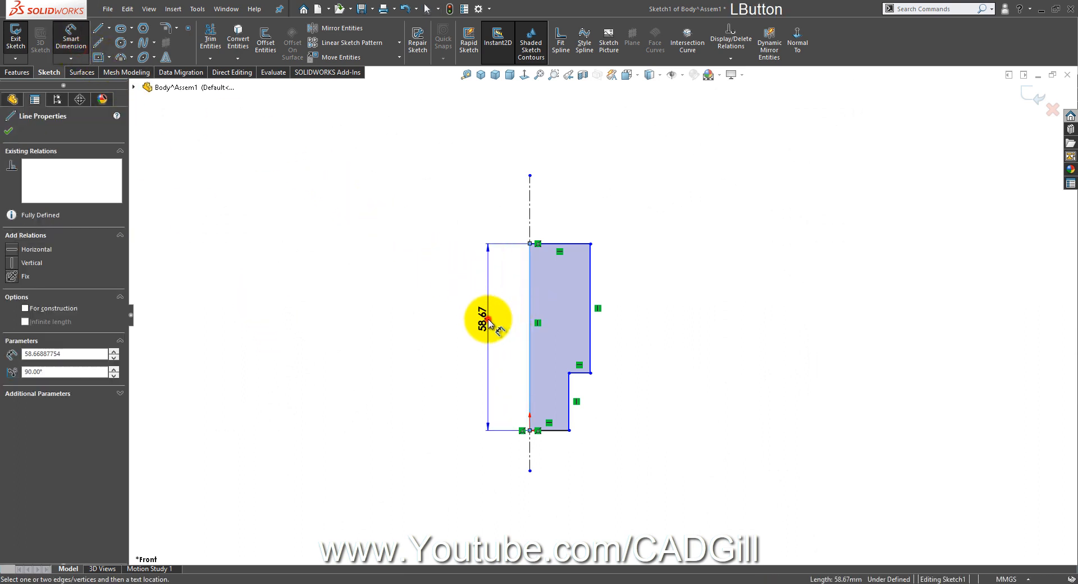
left_click(485, 319)
type("62")
key("Return")
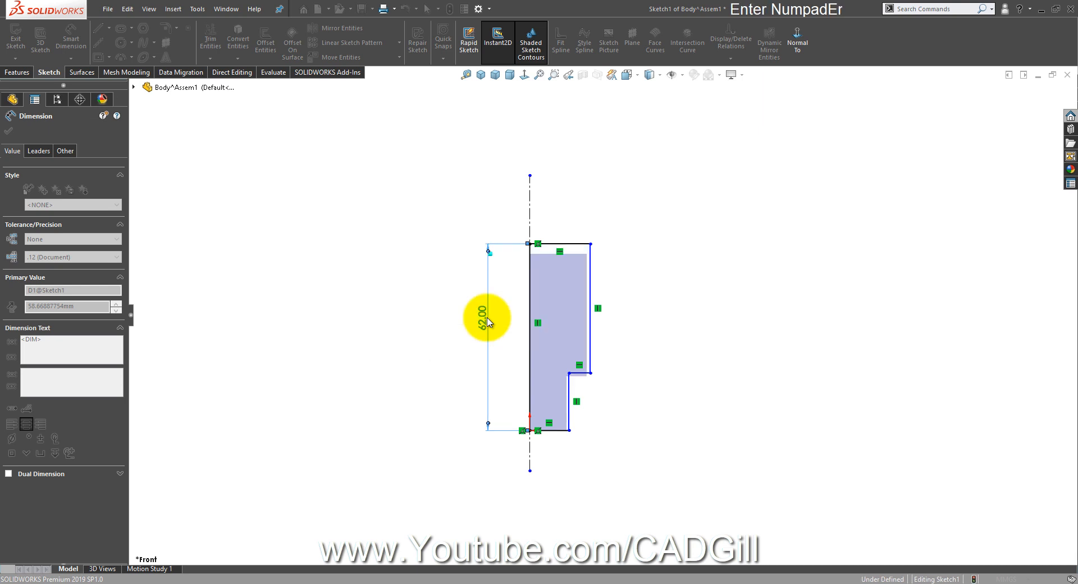
Add a 22 mm diameter dimension between the upper section's outer edge and the centerline
left_click(590, 273)
left_click(529, 251)
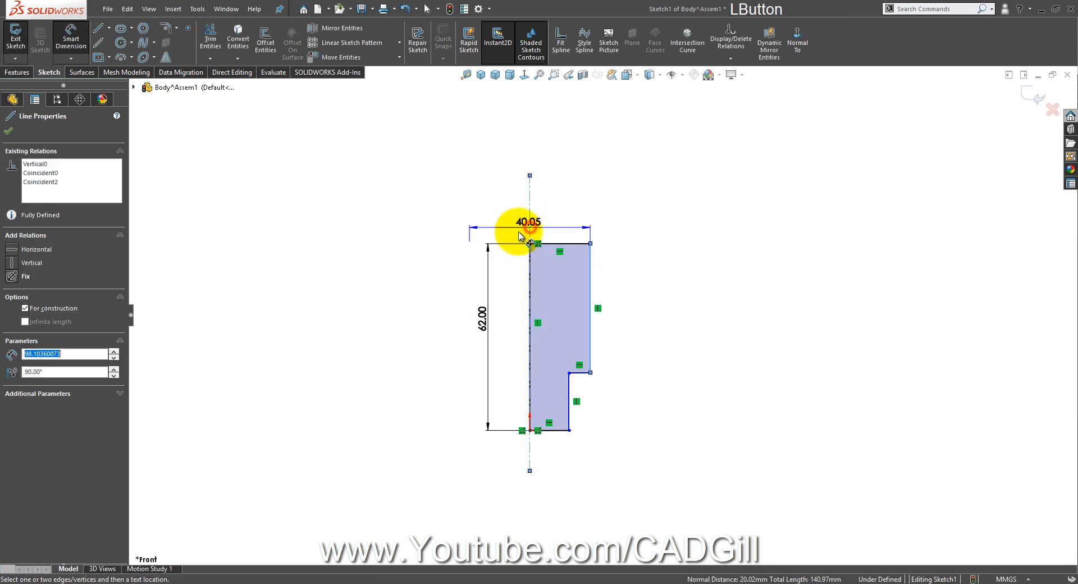
left_click(508, 234)
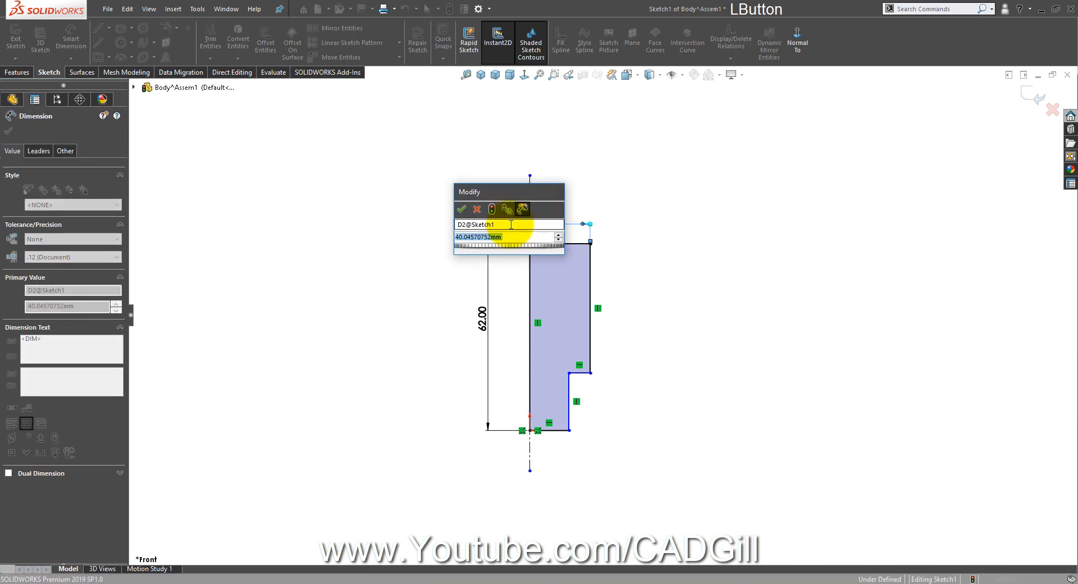
type("22")
key("Return")
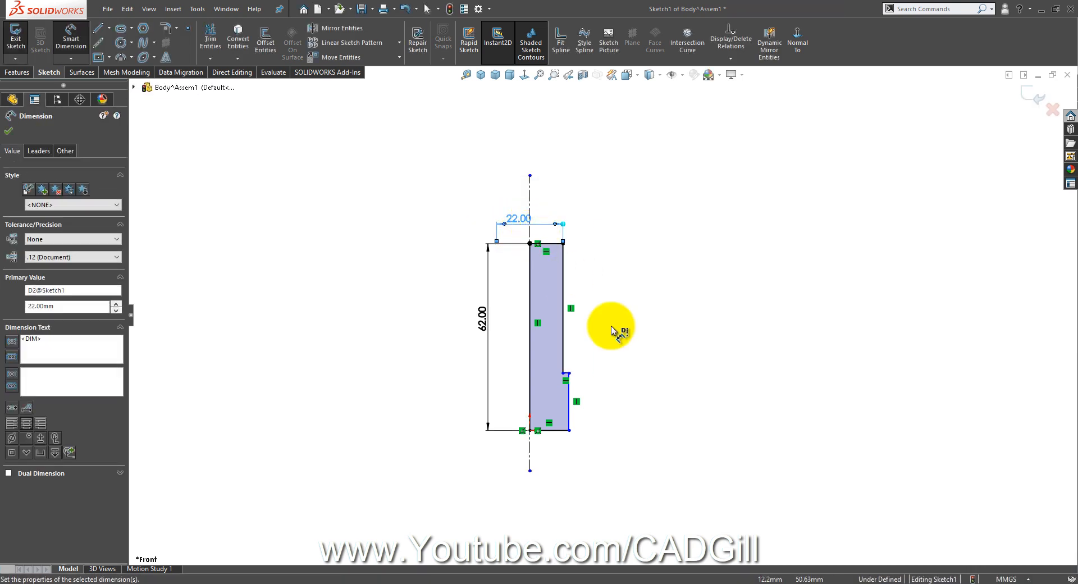
Dimension the height of the profile's lower section as 16 mm
scroll(600, 375, "down", 3)
left_click(550, 416)
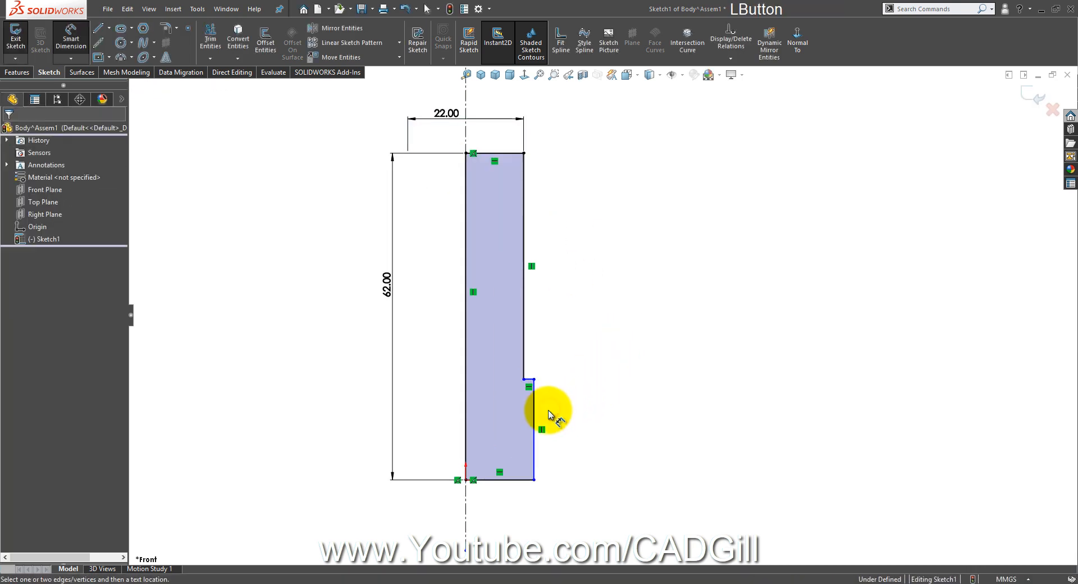
left_click(536, 417)
left_click(647, 415)
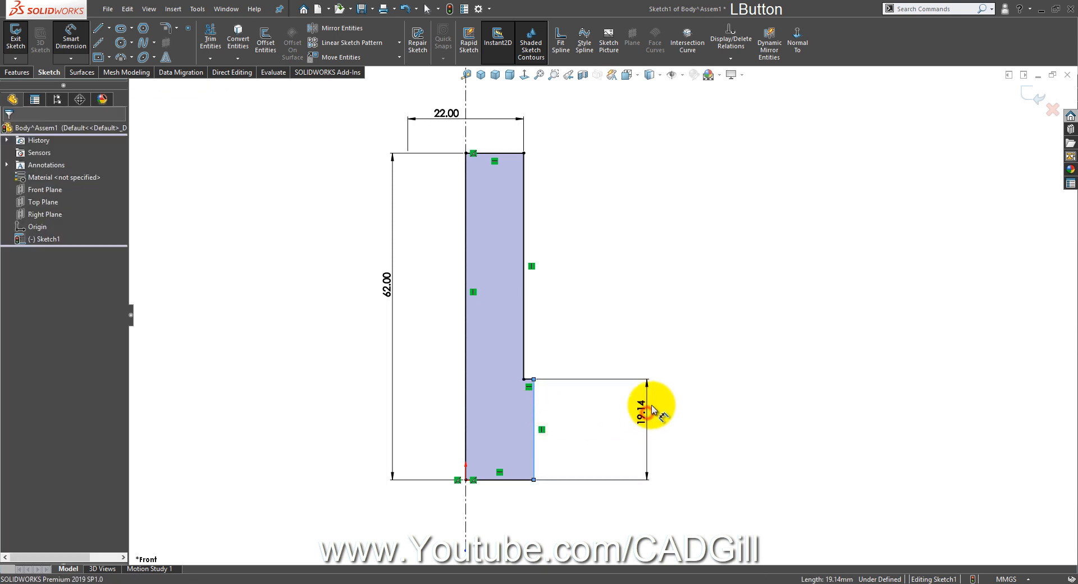
type("16")
key("Return")
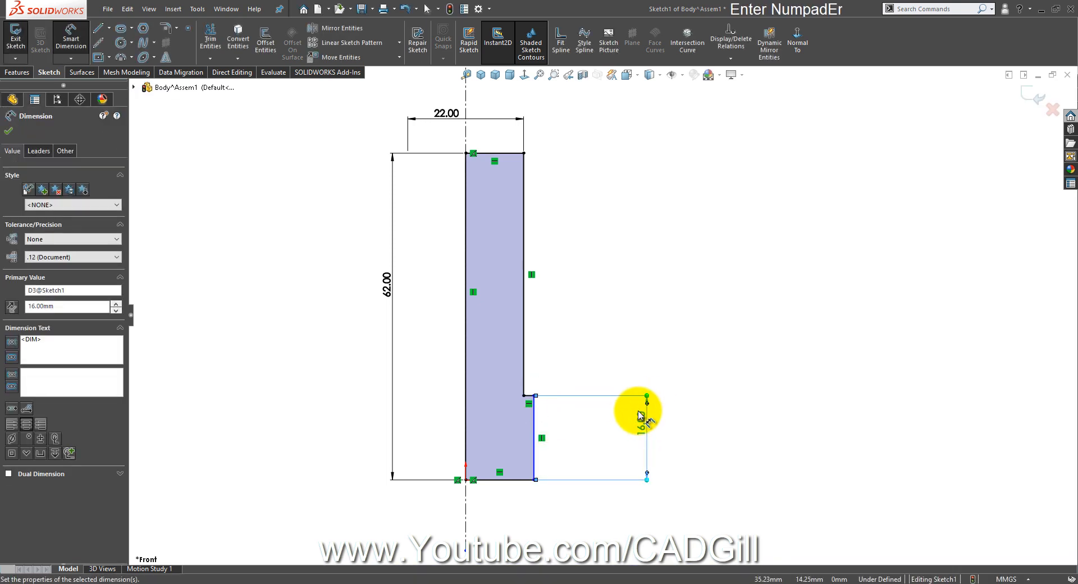
Check the reference drawing and dimension the profile's lower section to the centerline as a 15 mm diameter
left_click(536, 437)
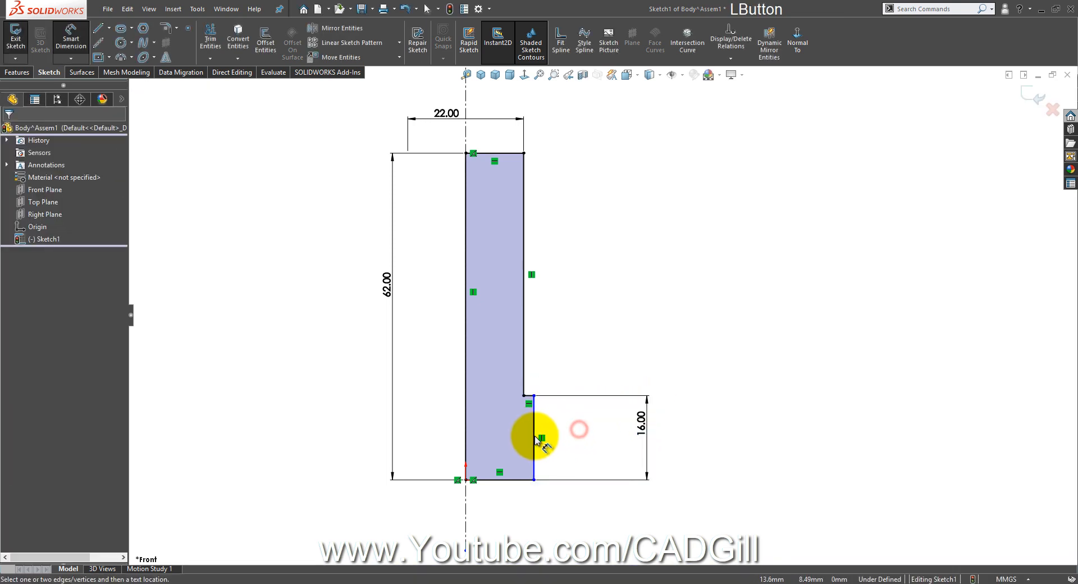
left_click(466, 498)
right_click(458, 498)
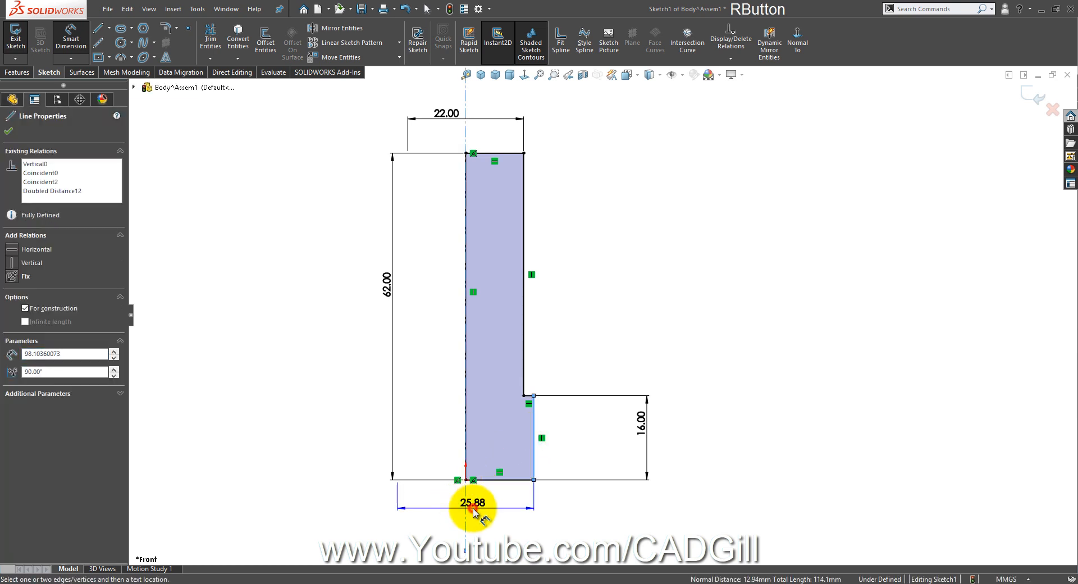
left_click(500, 505)
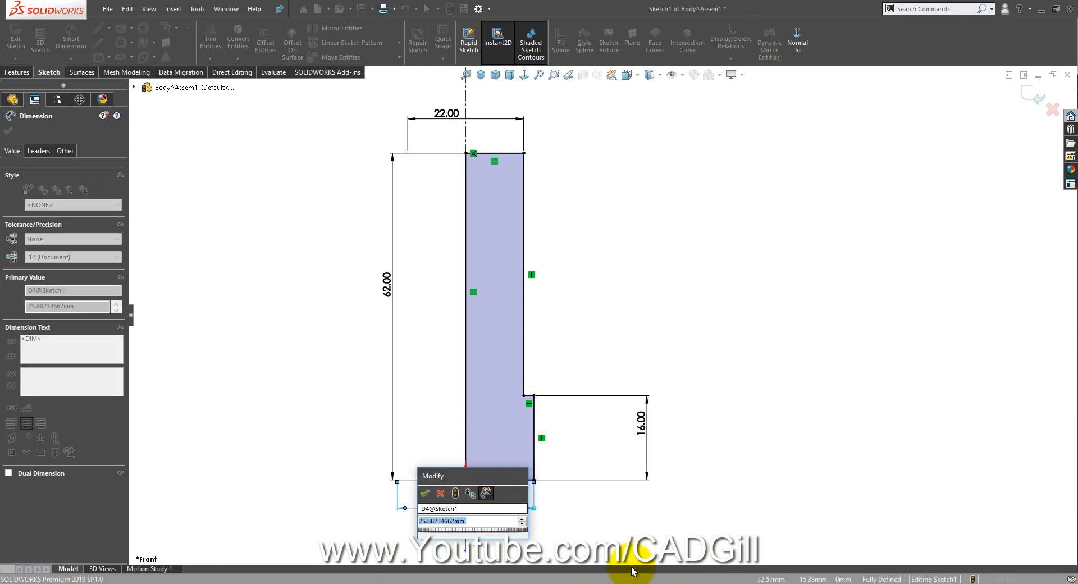
left_click(600, 581)
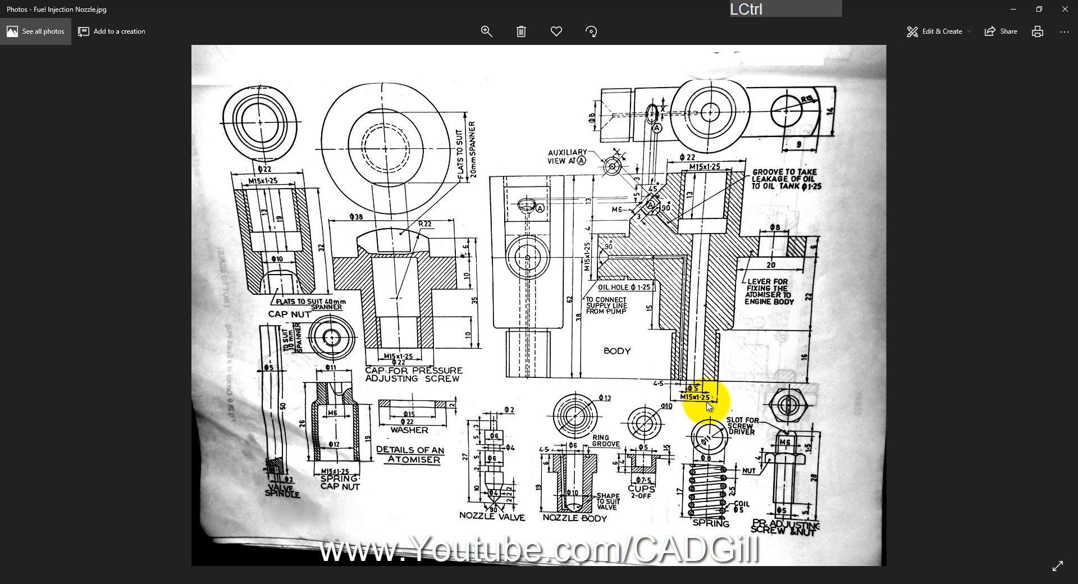
scroll(708, 407, "up", 3, "ctrl")
left_click_drag(725, 409, 704, 416)
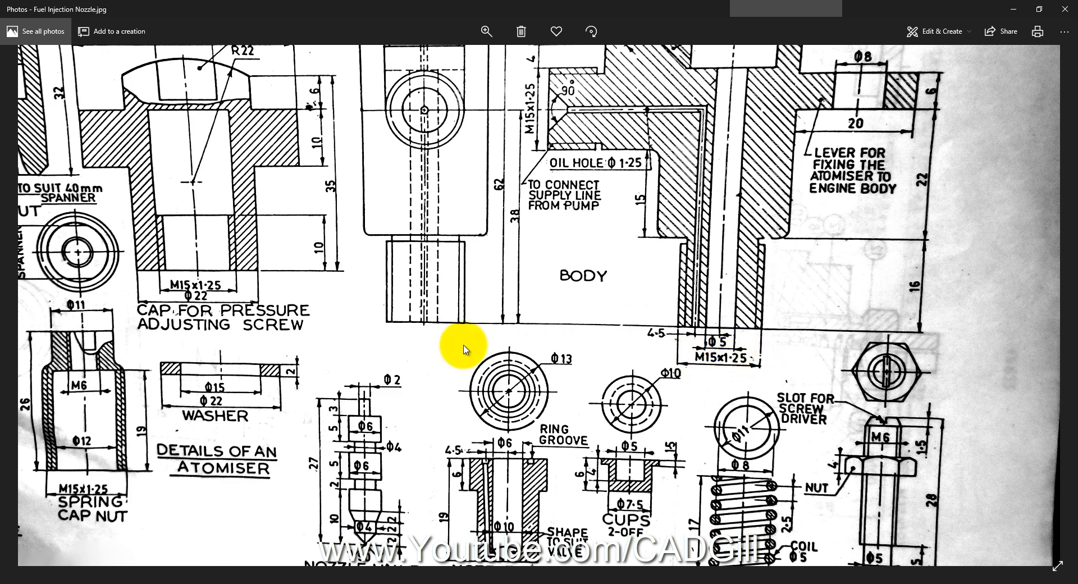
left_click(132, 583)
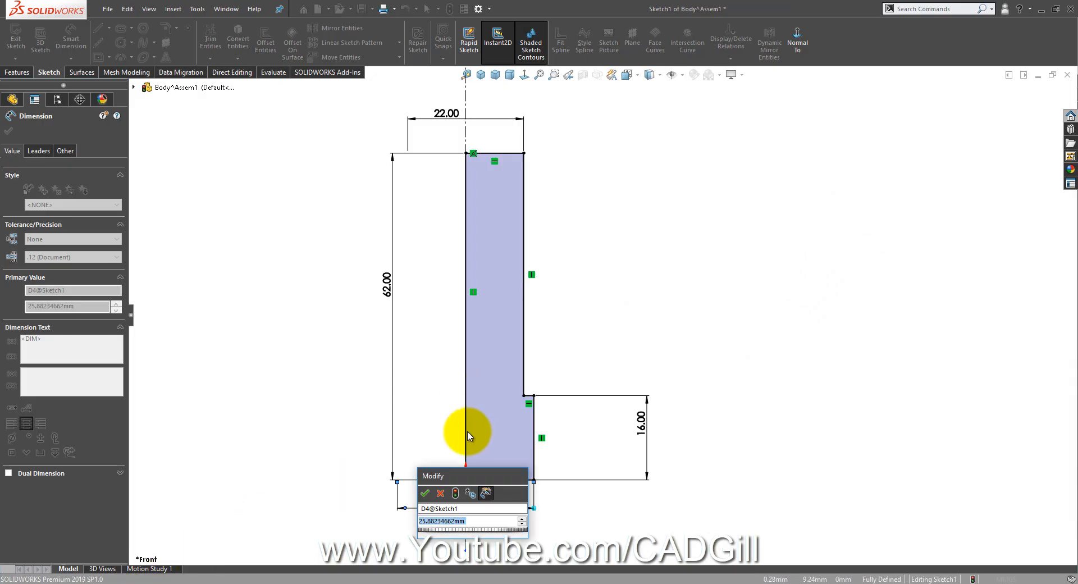
type("15")
key("Return")
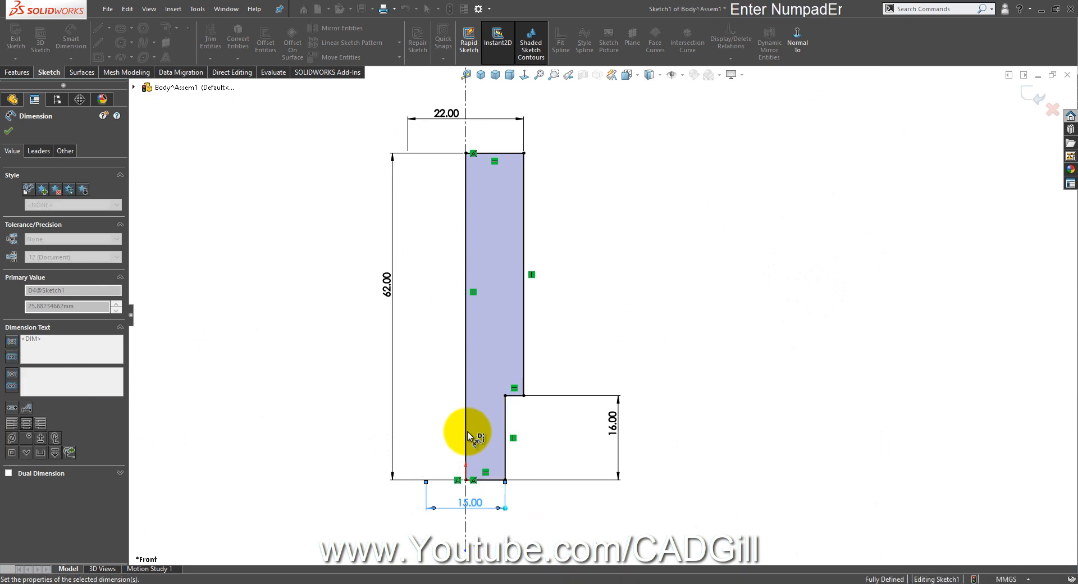
left_click(568, 346)
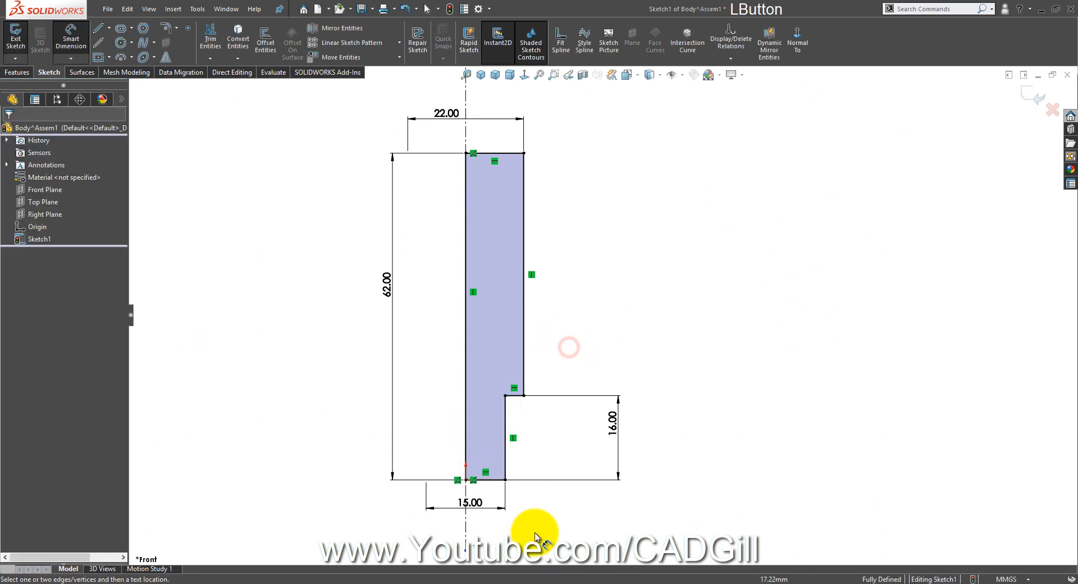
Review the body views in the reference drawing and revolve the stepped profile about the centerline into a solid
left_click(541, 583)
left_click_drag(758, 321, 736, 408)
left_click_drag(730, 338, 730, 373)
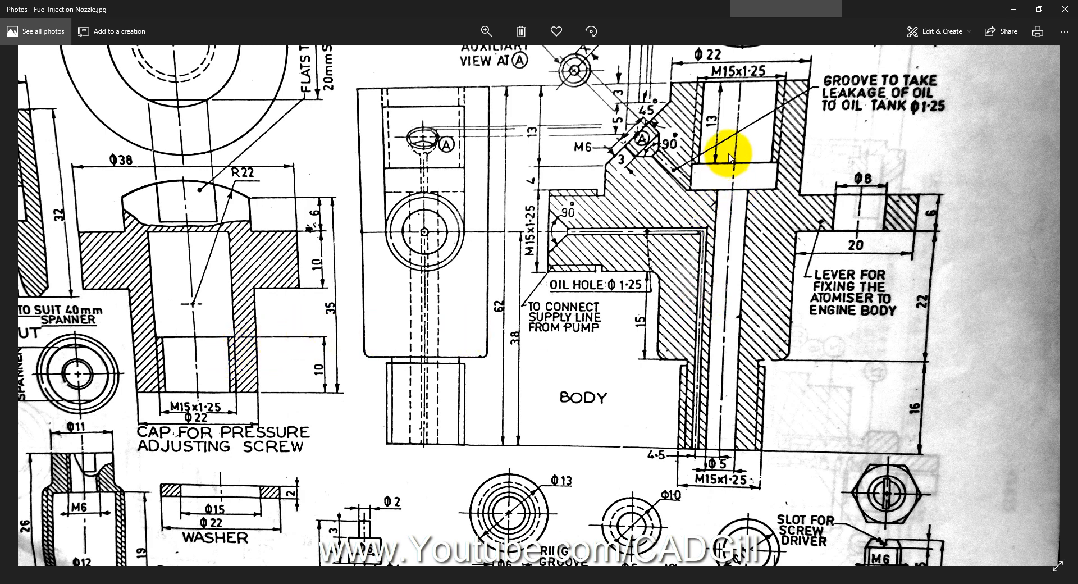
left_click_drag(723, 166, 676, 193)
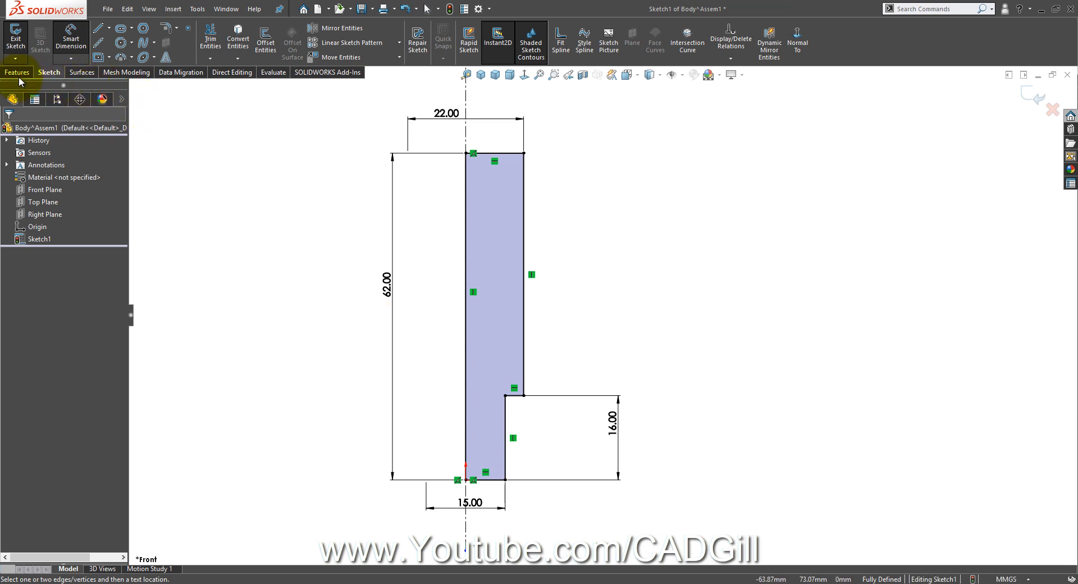
left_click(22, 73)
left_click(63, 48)
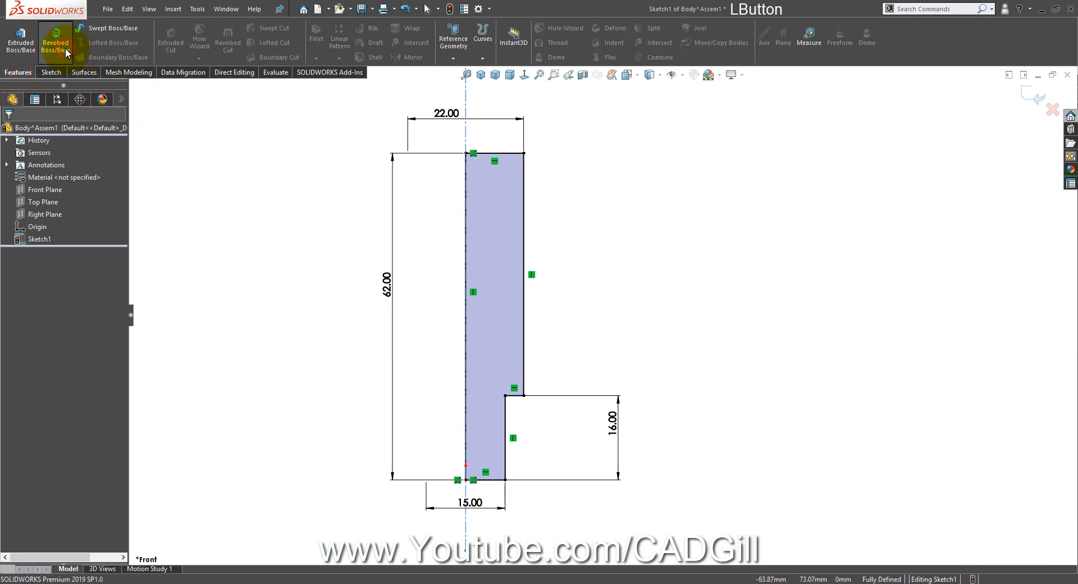
left_click(8, 131)
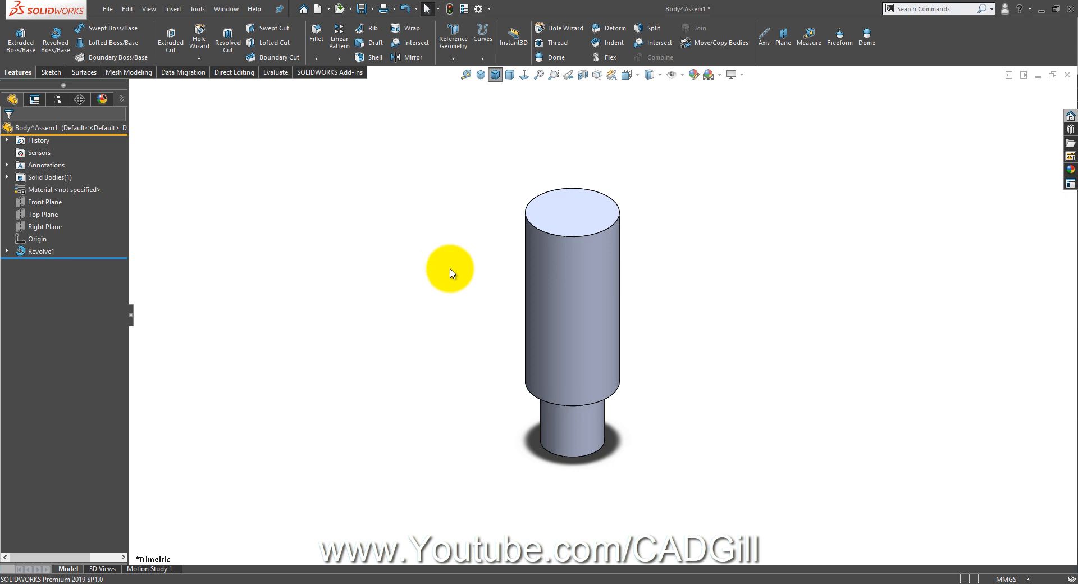
Check the body's side connection in the reference drawing and start a sketch on the Right Plane
left_click(568, 579)
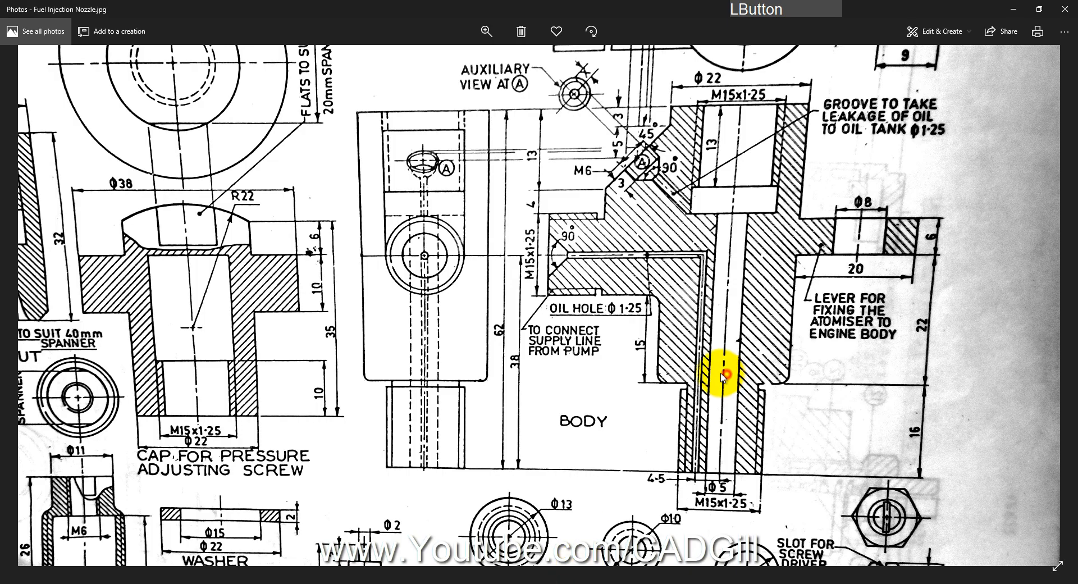
left_click_drag(714, 378, 671, 371)
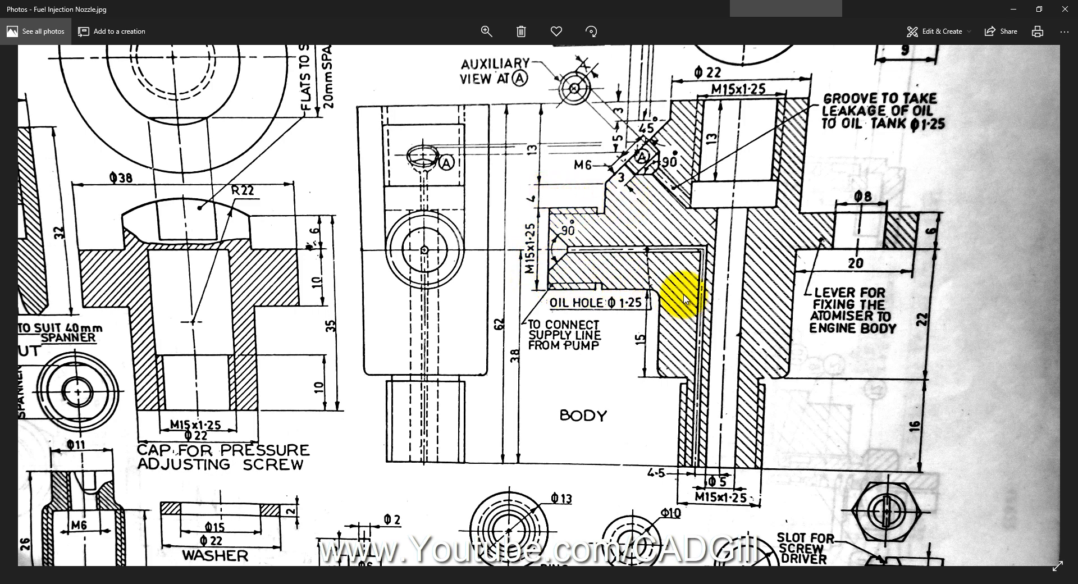
left_click(148, 582)
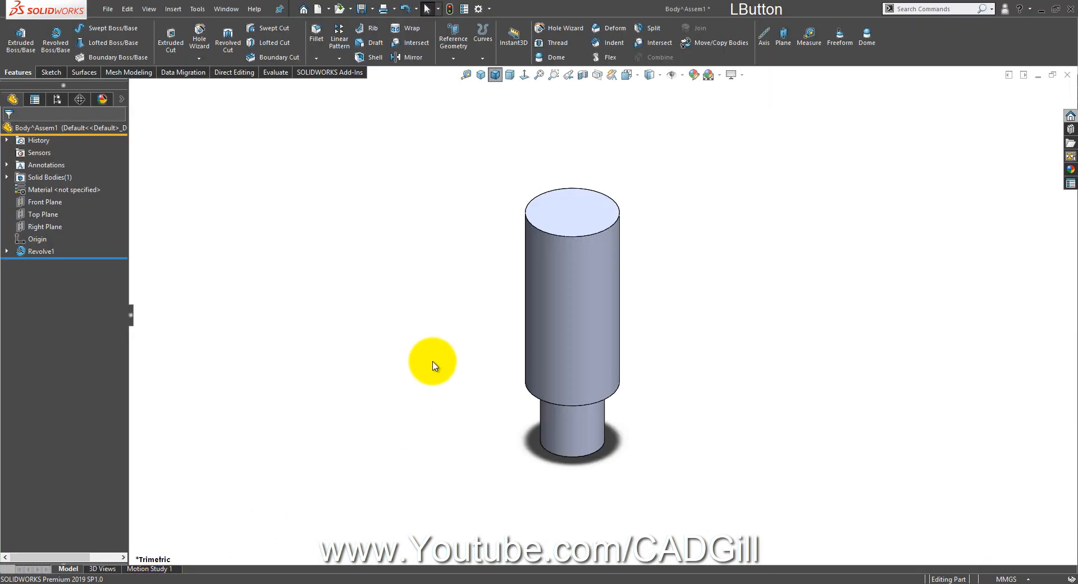
left_click(61, 203)
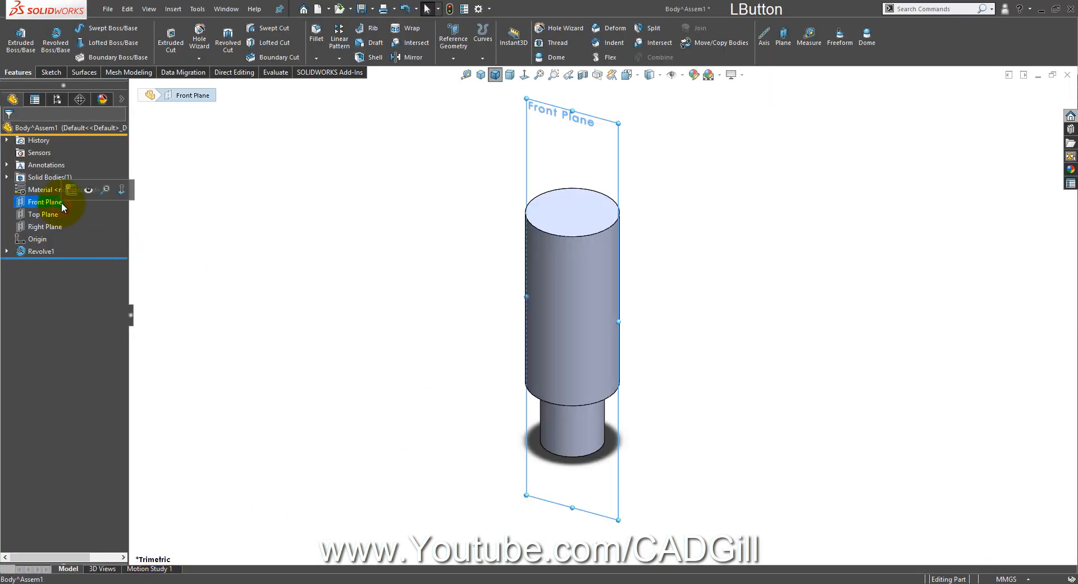
left_click(54, 228)
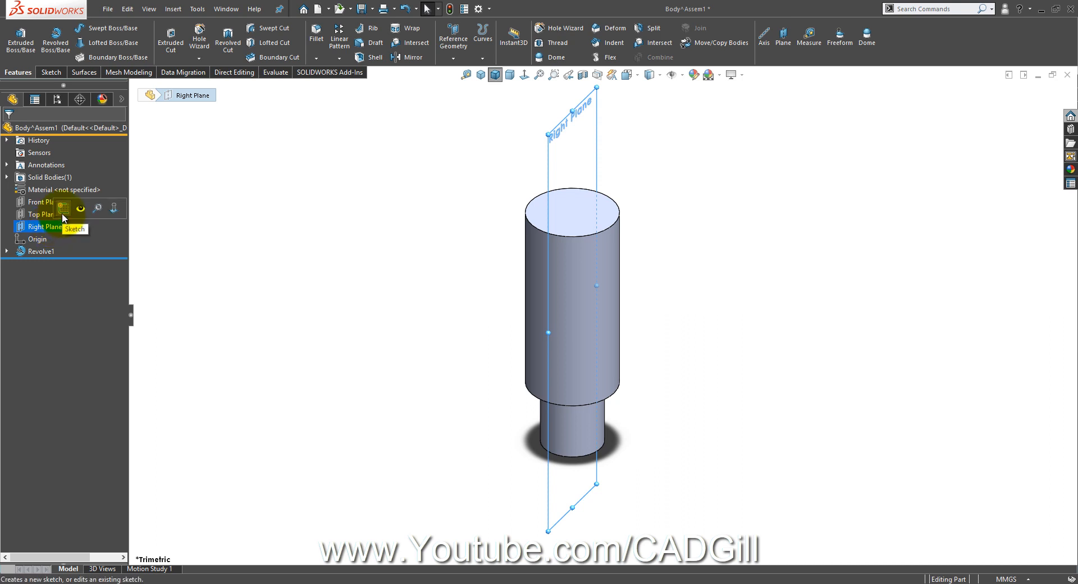
left_click(62, 214)
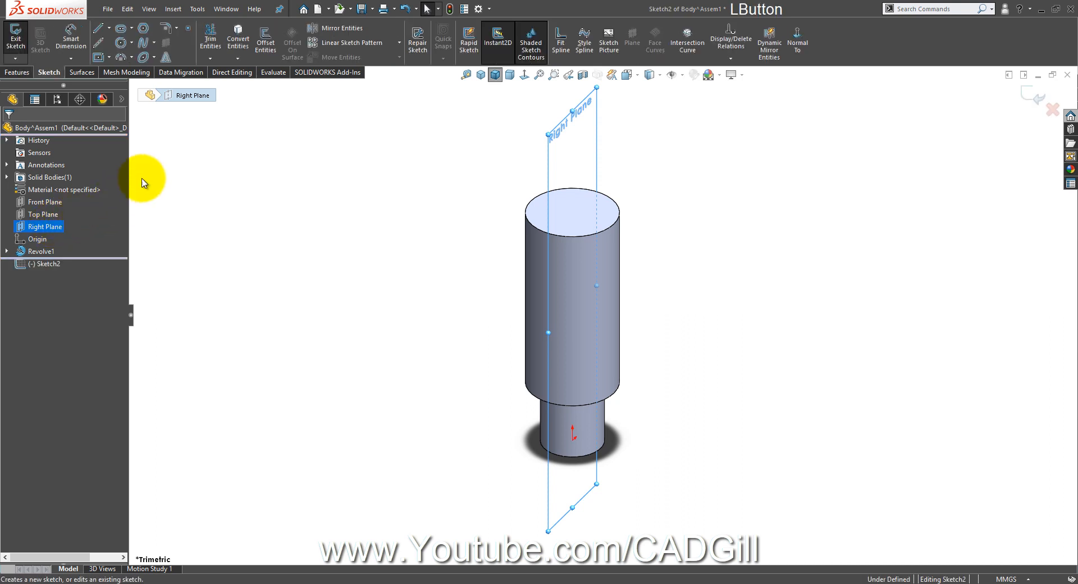
Sketch a circle about 22 mm in diameter on the body's axis, centred about 35 mm above the origin
left_click(121, 43)
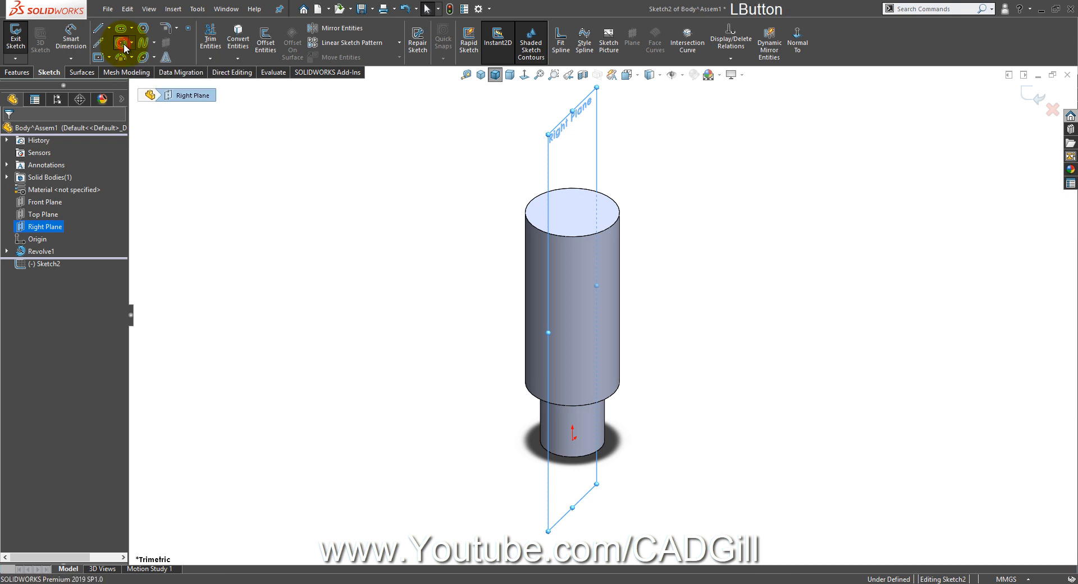
left_click(524, 76)
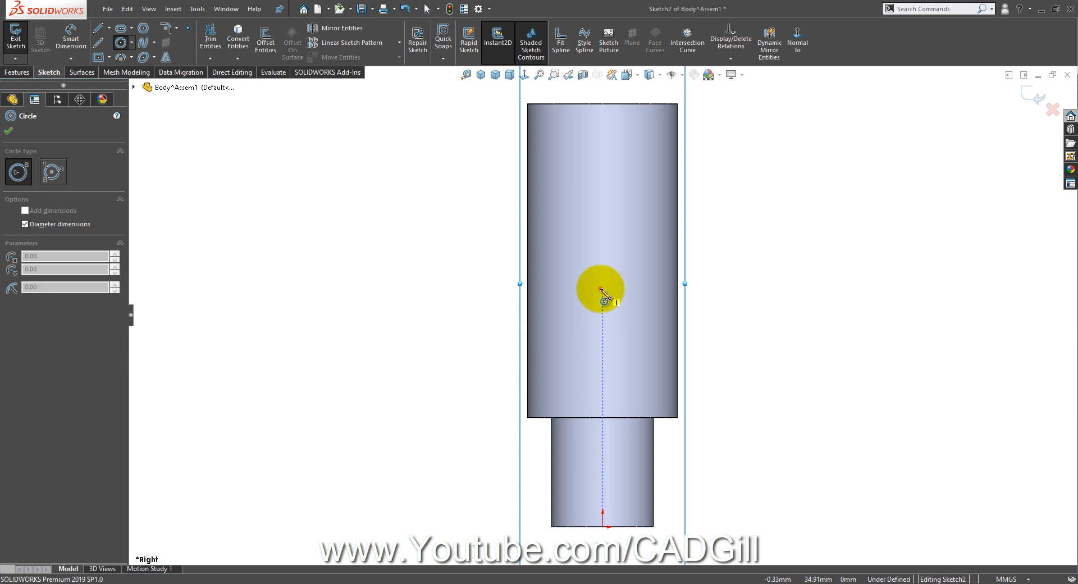
left_click_drag(602, 288, 632, 220)
right_click(633, 221)
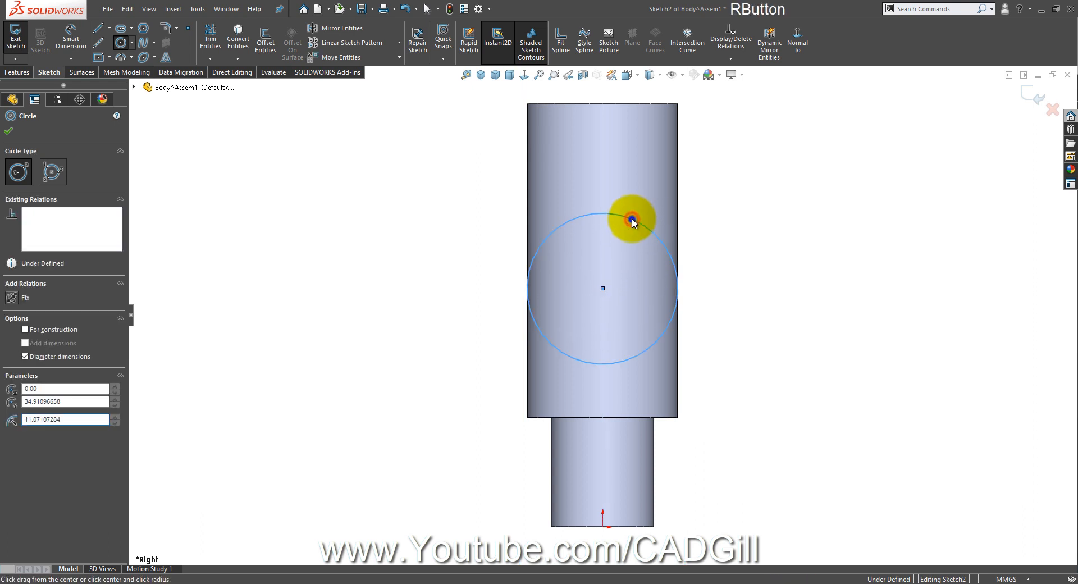
left_click(639, 224)
Add a vertical relation between the circle's centre and the origin
left_click(602, 287)
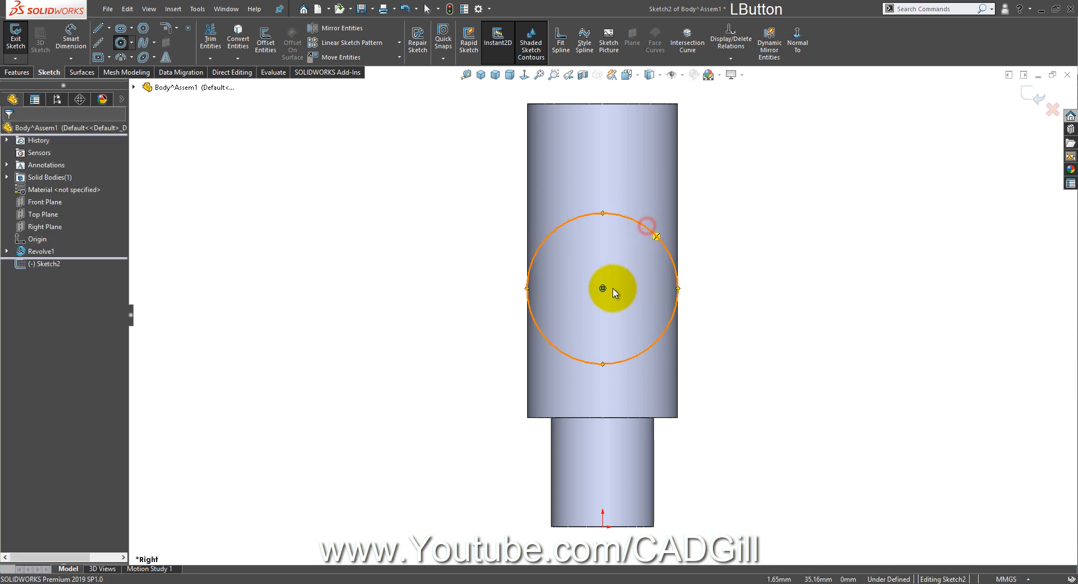
left_click(603, 288)
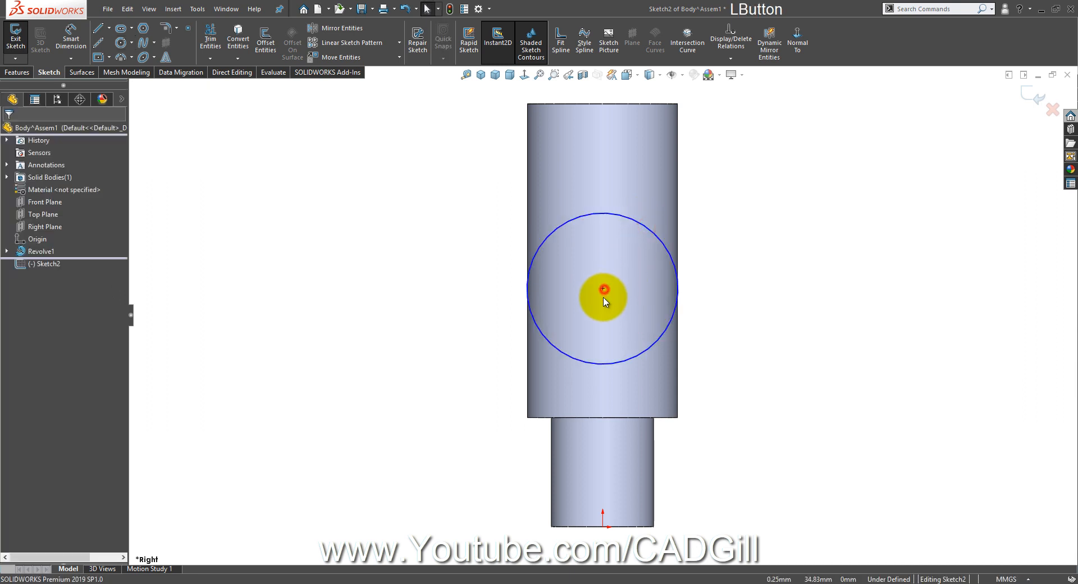
left_click(603, 526, "ctrl")
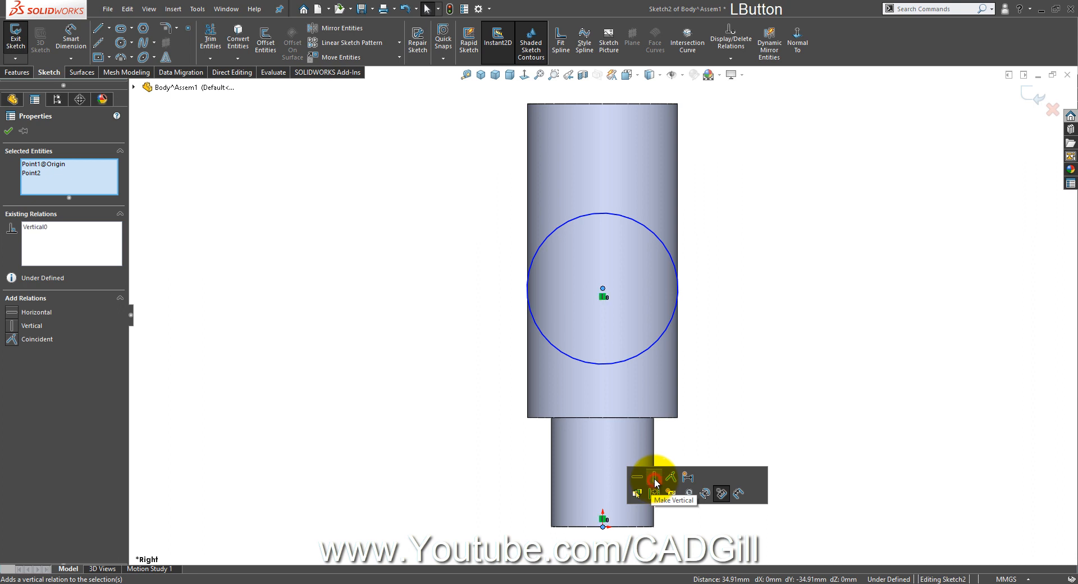
left_click(772, 338)
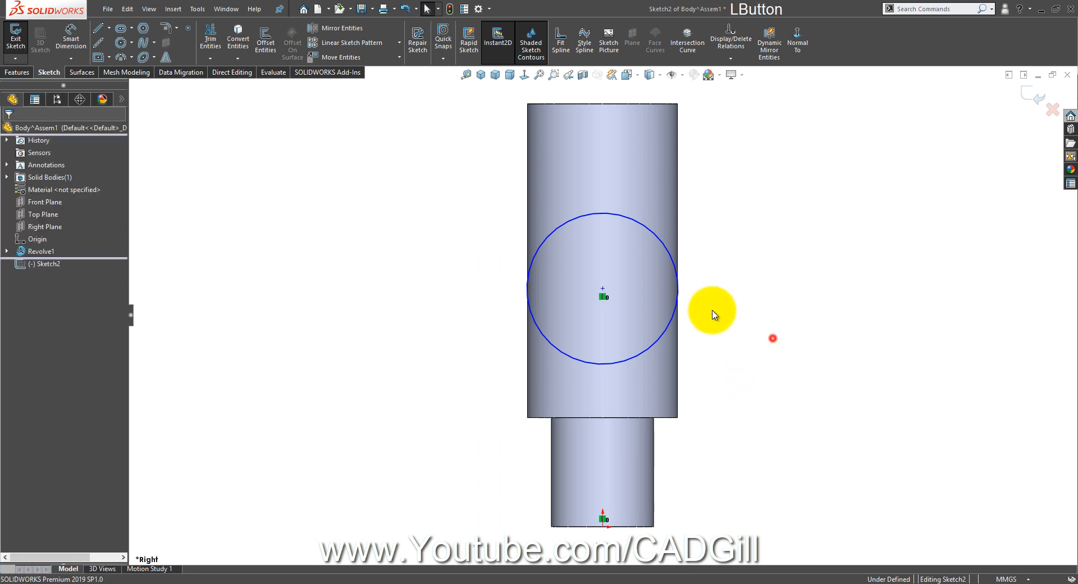
Check the side connection size in the reference drawing and dimension the circle's diameter as 15 mm
left_click(71, 35)
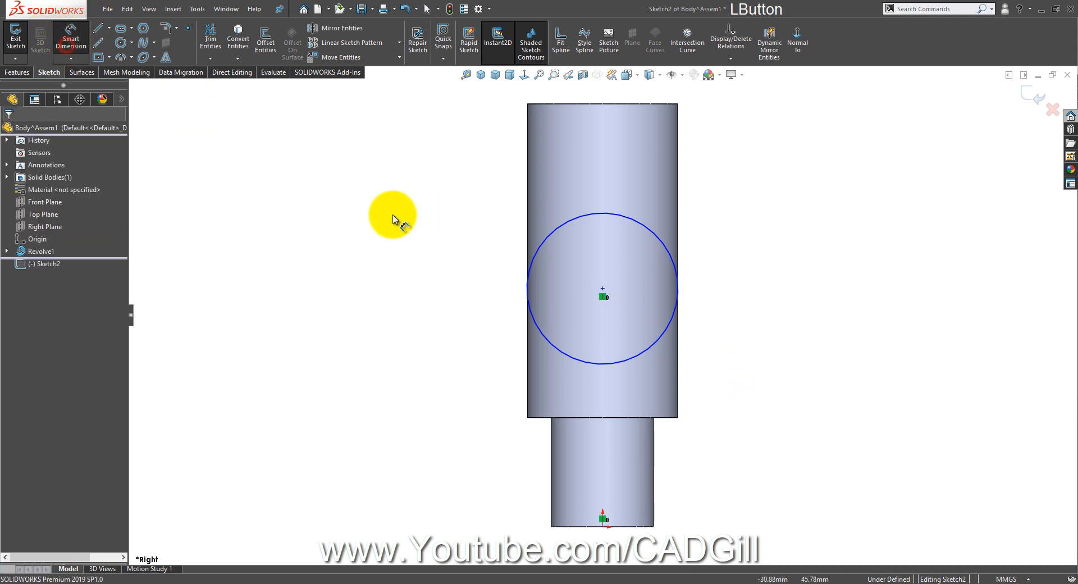
left_click(533, 253)
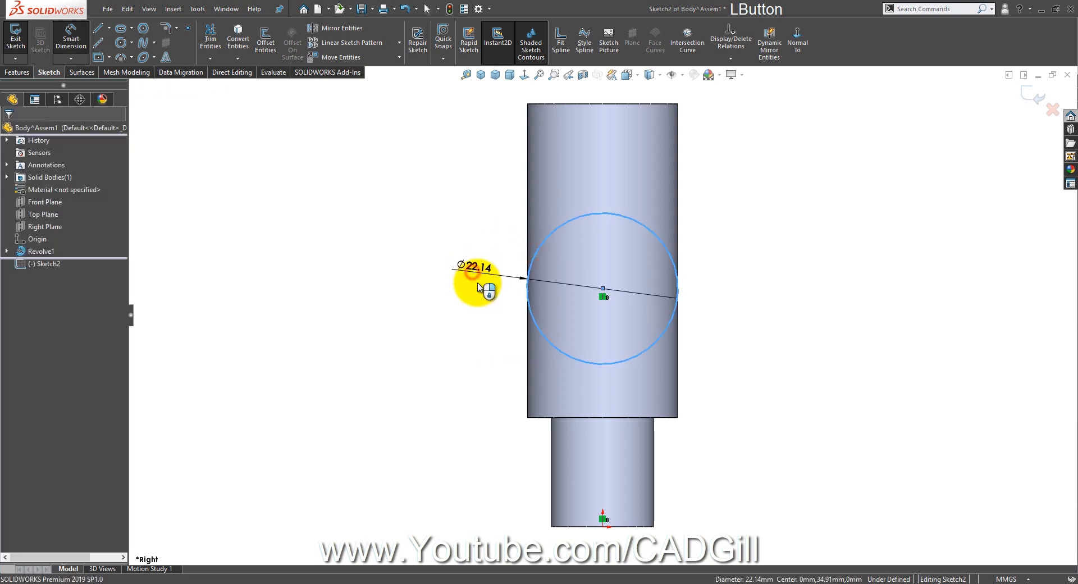
left_click(474, 273)
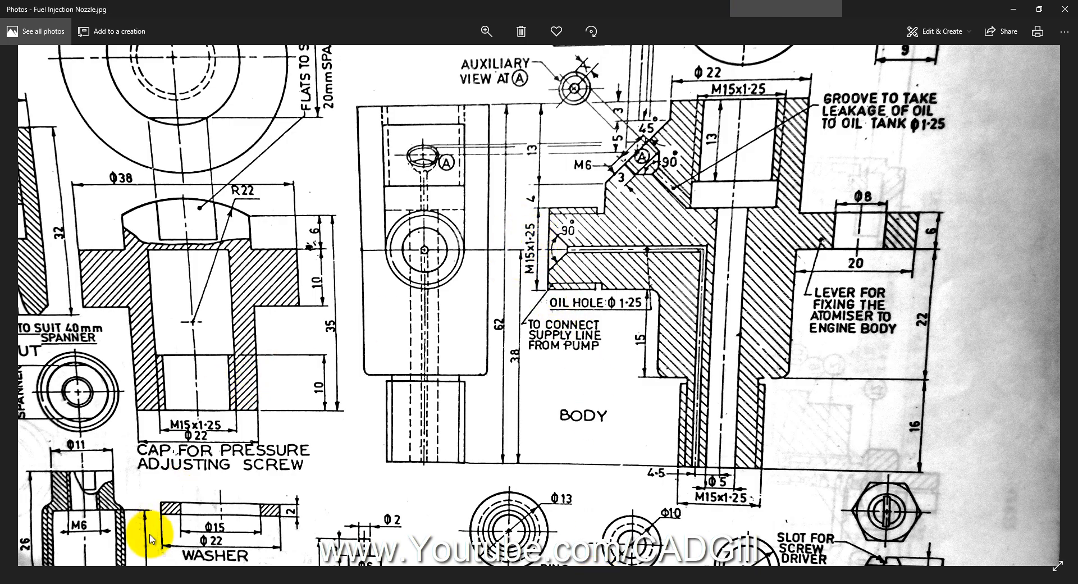
left_click(150, 582)
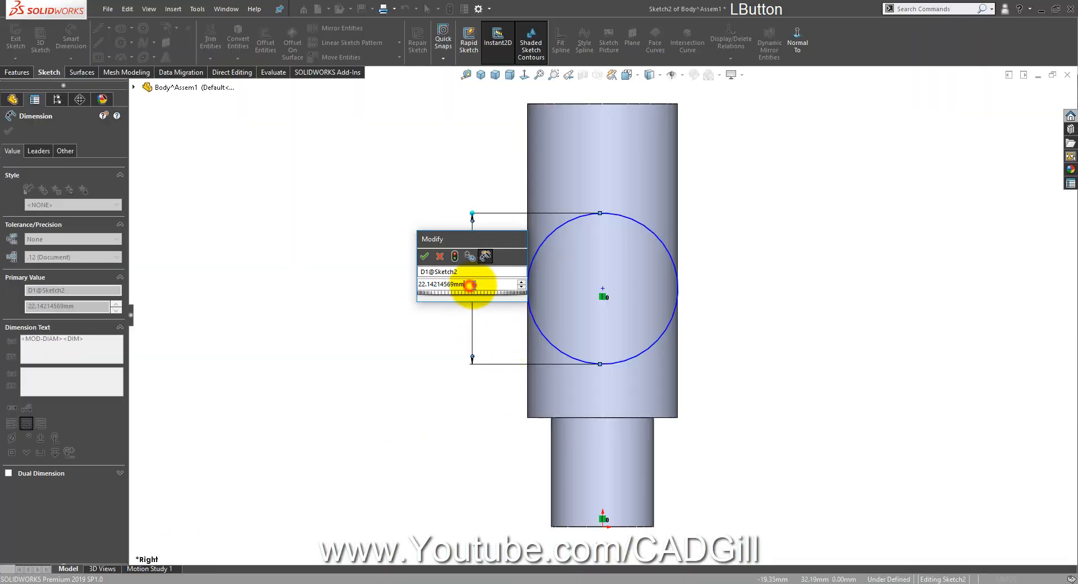
double_click(470, 284)
type("15")
key("Return")
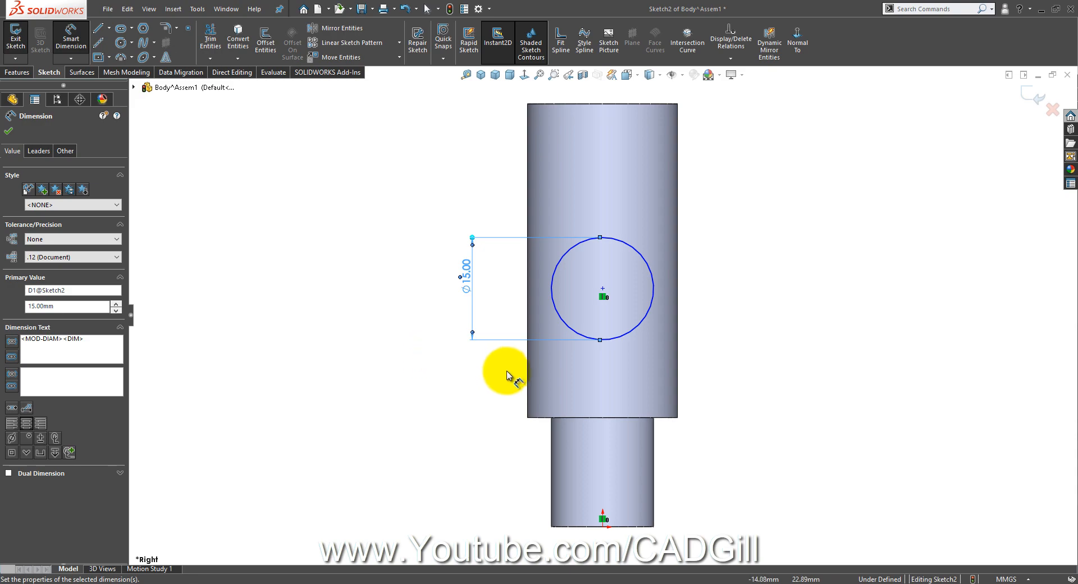
Look up the side connection's height in the reference drawing and dimension the circle's centre 38 mm above the body's bottom edge
left_click(609, 580)
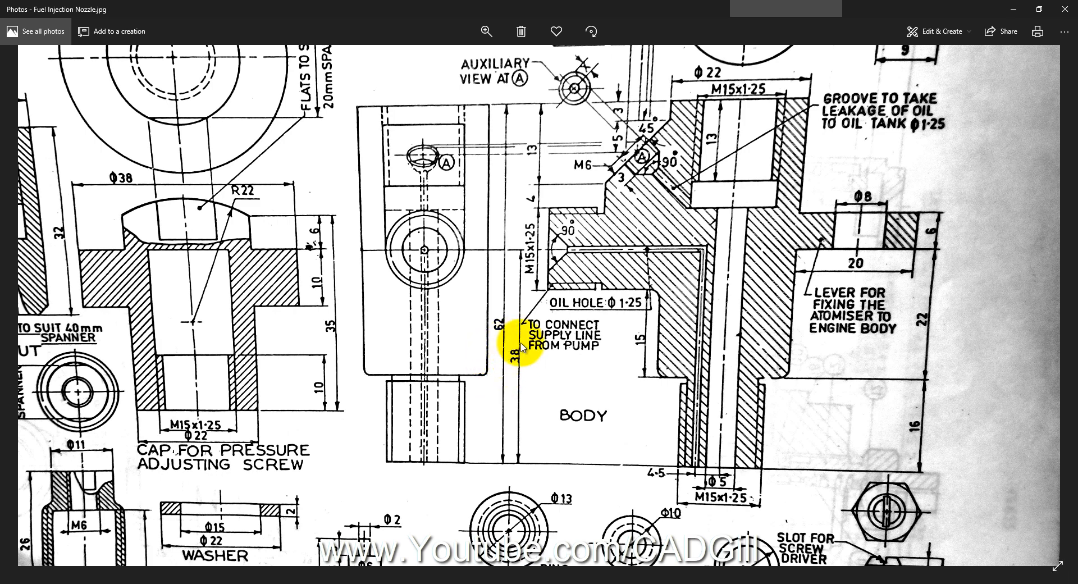
left_click(104, 583)
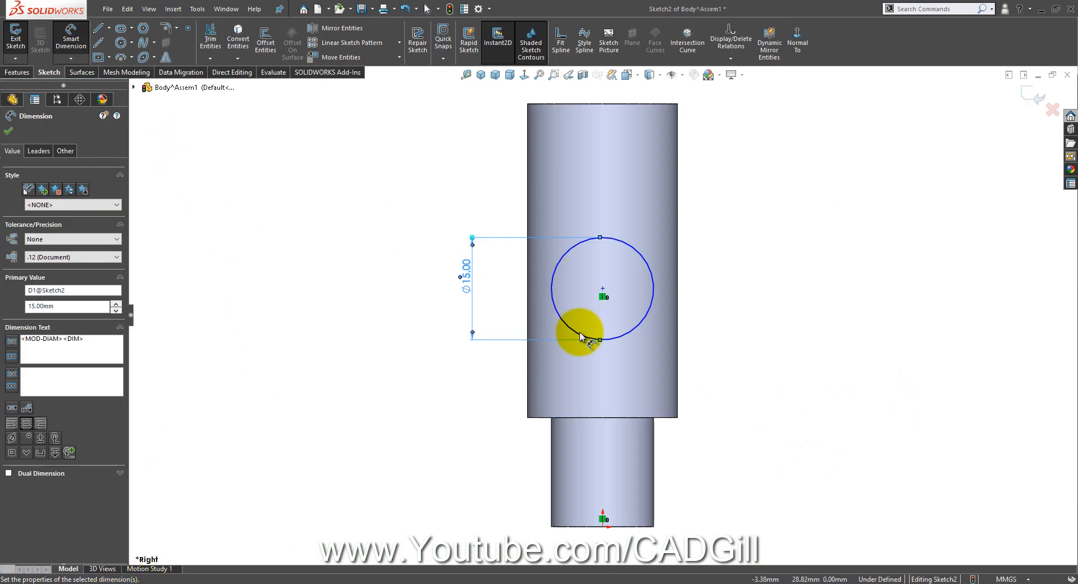
left_click(580, 334)
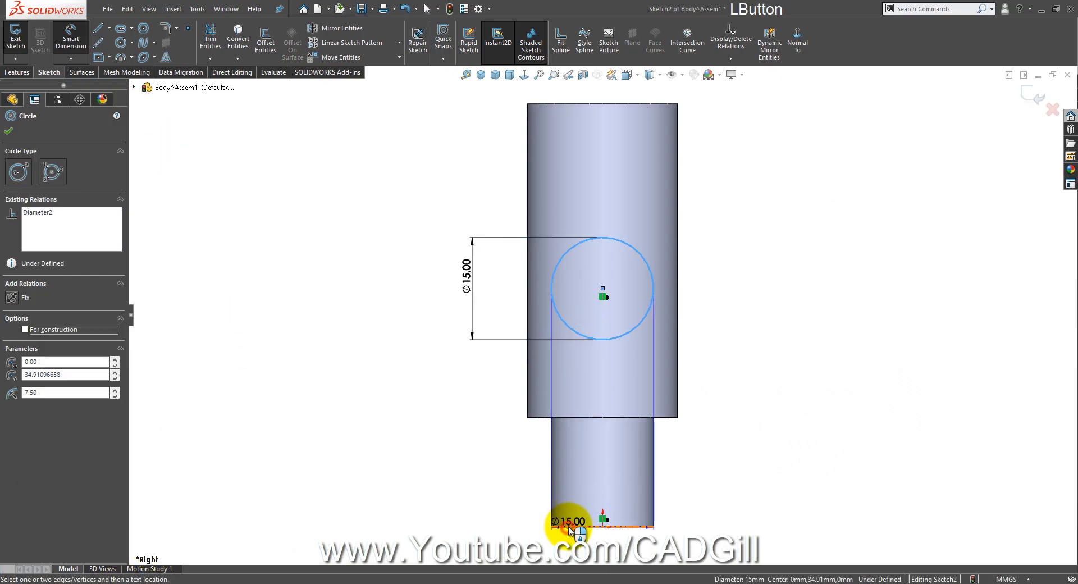
left_click(569, 528)
left_click(746, 412)
type("38")
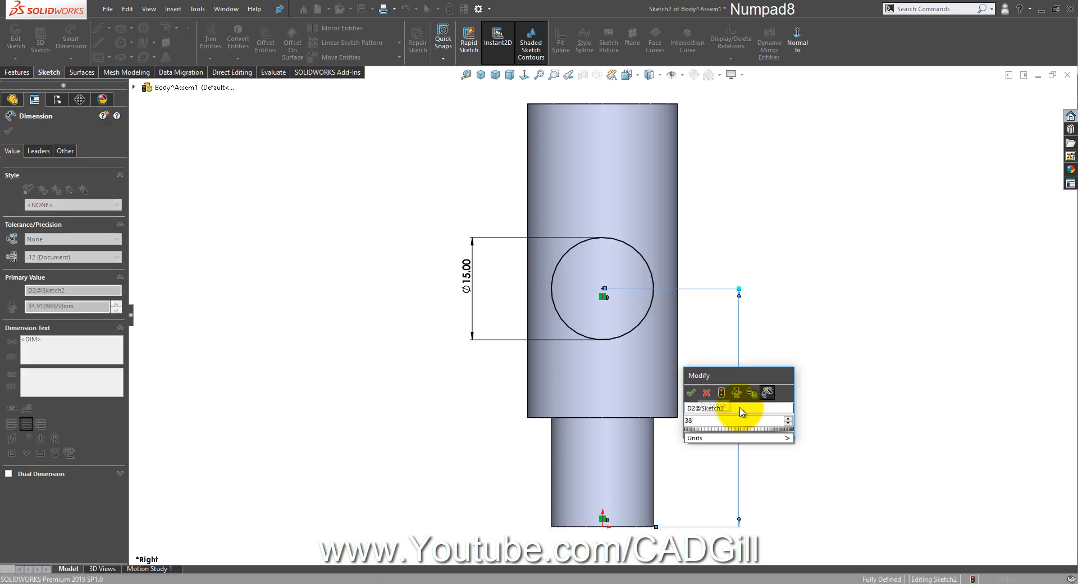
key("Return")
Check the side connection in the reference drawing and extrude the 15 mm circle 30 mm as a blind boss merged with the body
middle_click_drag(739, 410, 654, 423)
left_click(17, 72)
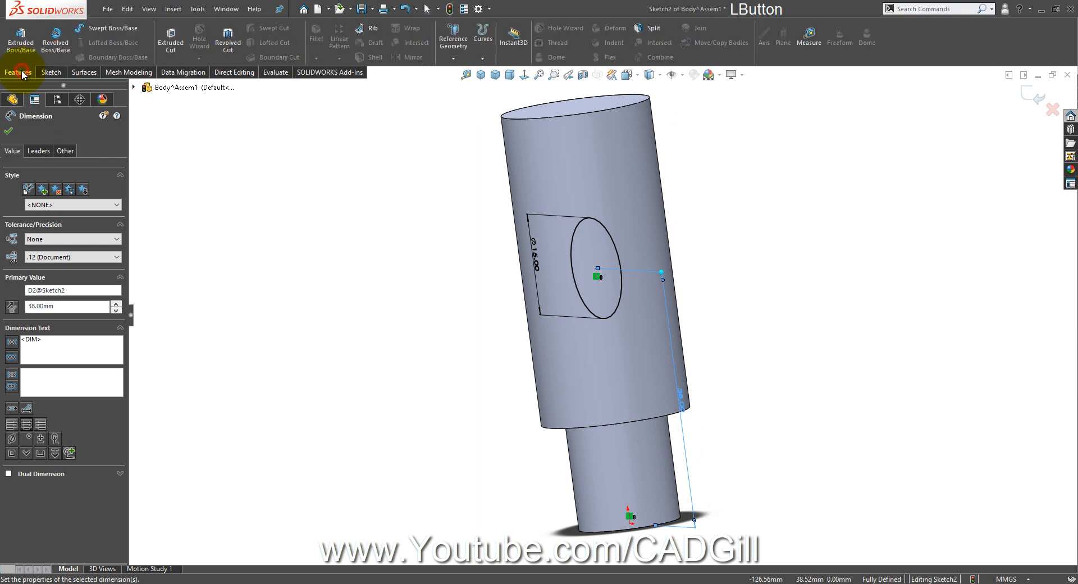
left_click(21, 43)
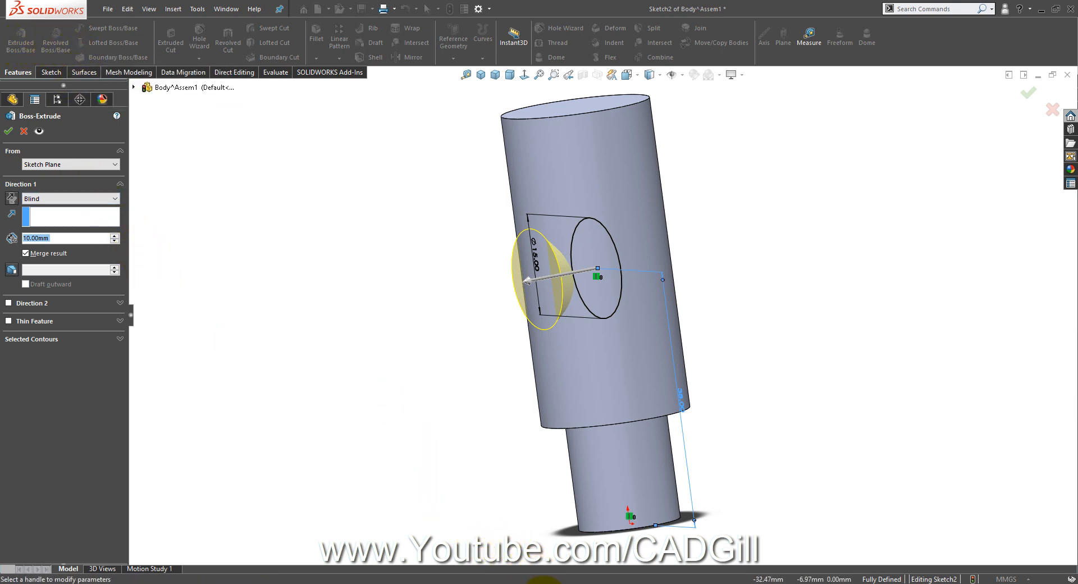
left_click(543, 583)
mouse_move(580, 373)
left_mouse_down()
mouse_move(524, 509)
mouse_move(534, 509)
mouse_move(522, 481)
mouse_move(523, 366)
mouse_move(512, 390)
mouse_move(508, 412)
mouse_move(578, 309)
left_mouse_up()
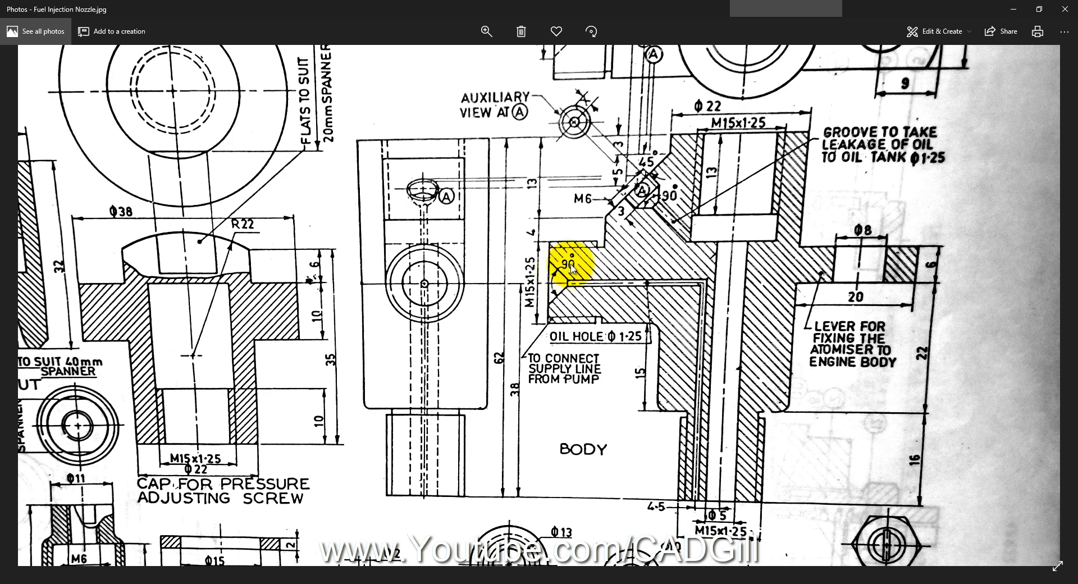
left_click_drag(578, 261, 561, 369)
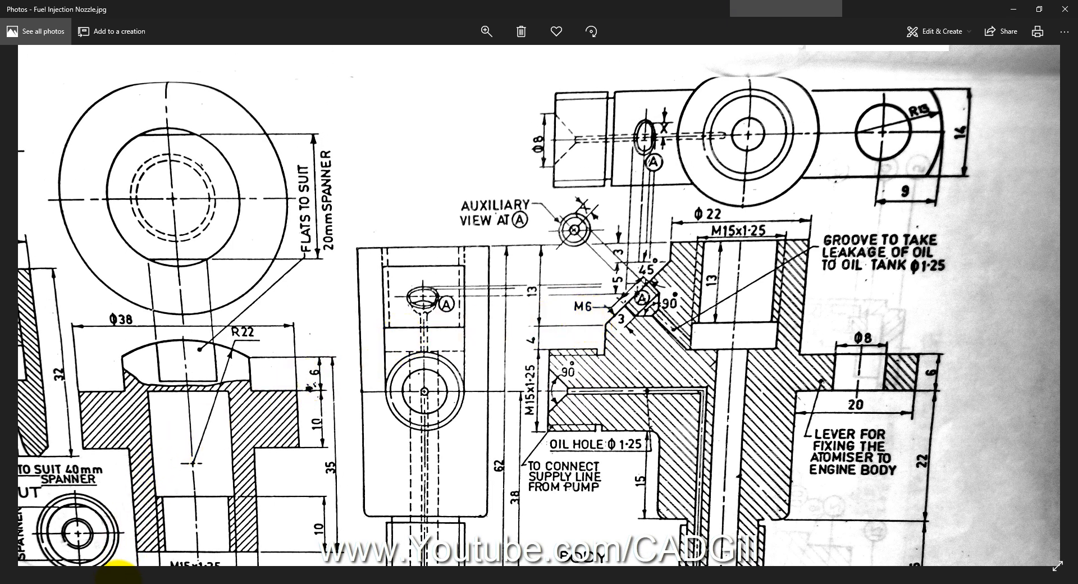
left_click(119, 582)
left_click(58, 240)
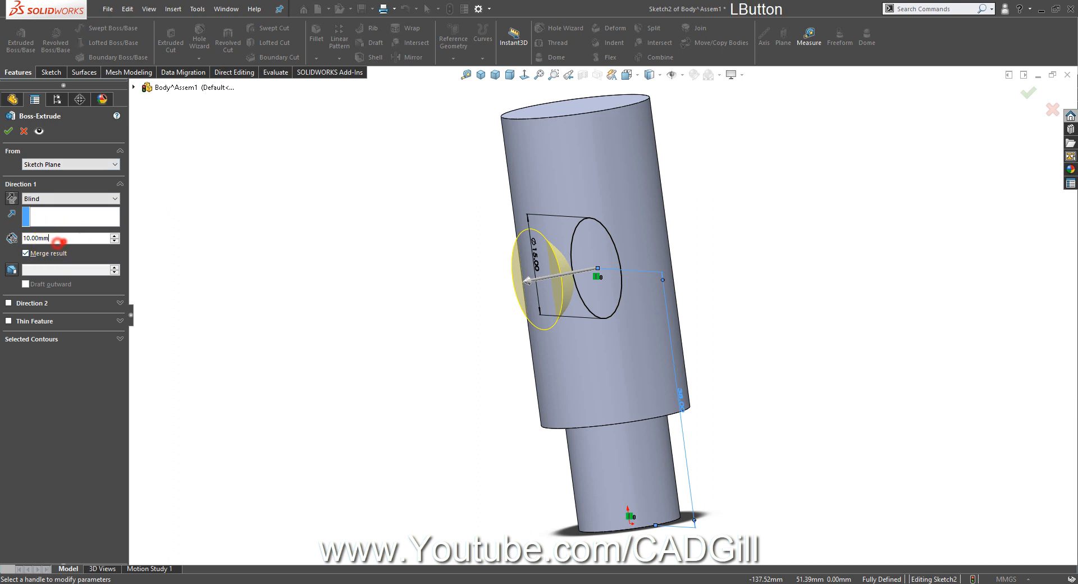
type("30")
key("Return")
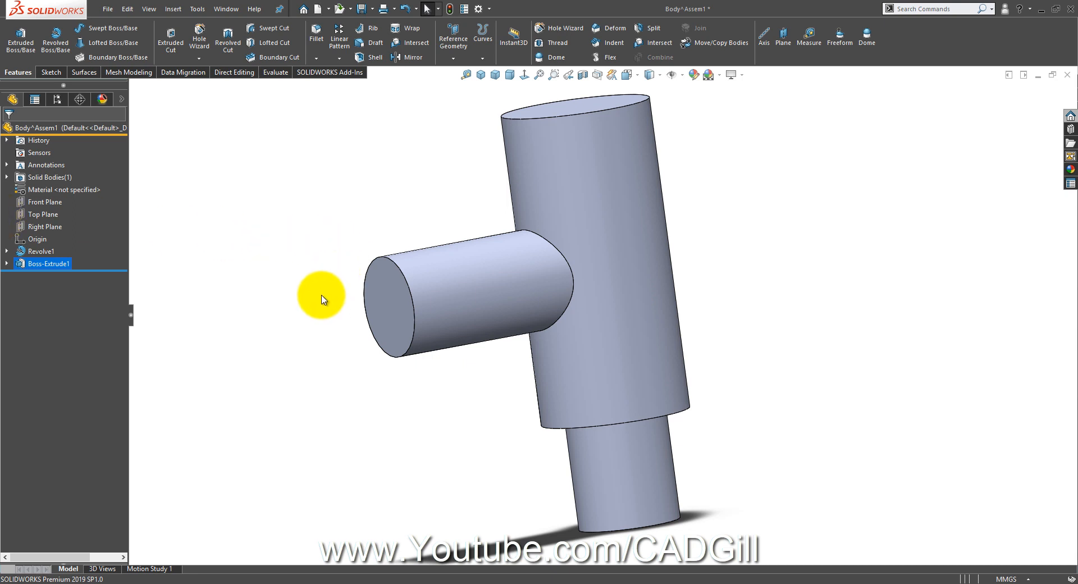
Check the fixing lever in the reference drawing and start a sketch on the Top Plane, viewed face-on
middle_click_drag(320, 294, 493, 313)
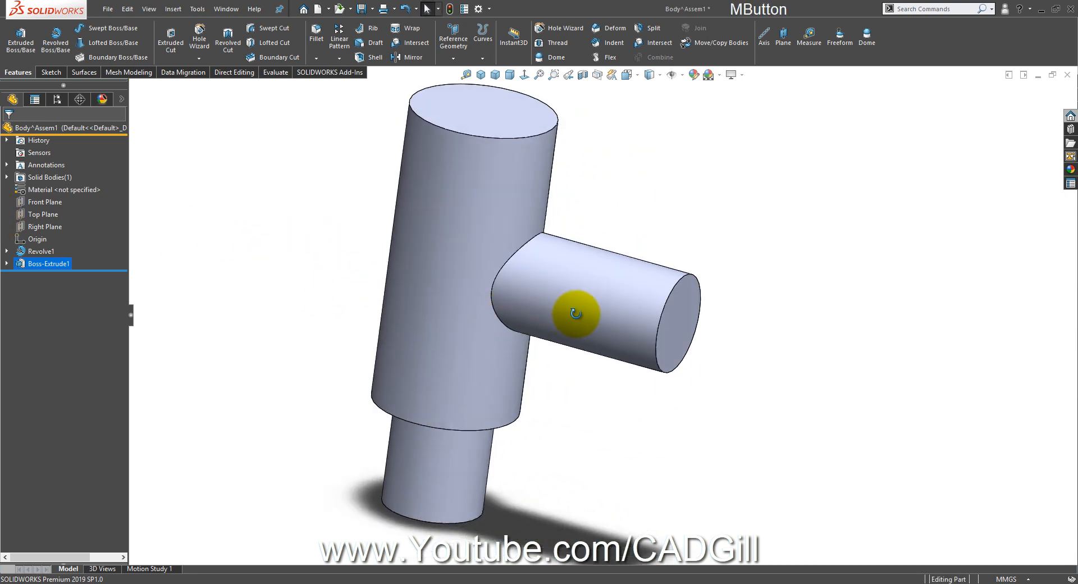
middle_click_drag(573, 312, 668, 431)
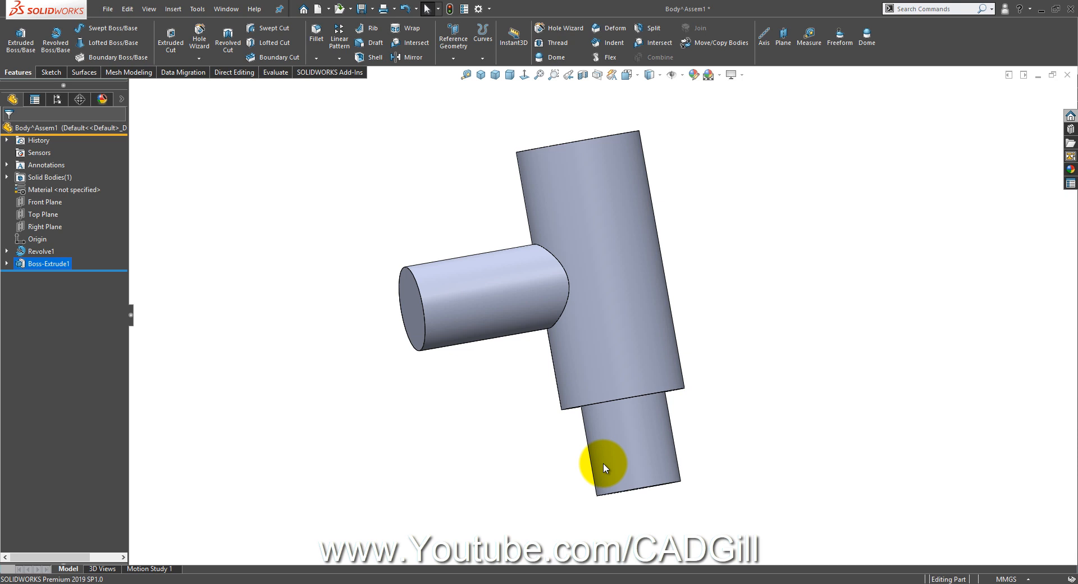
left_click(607, 580)
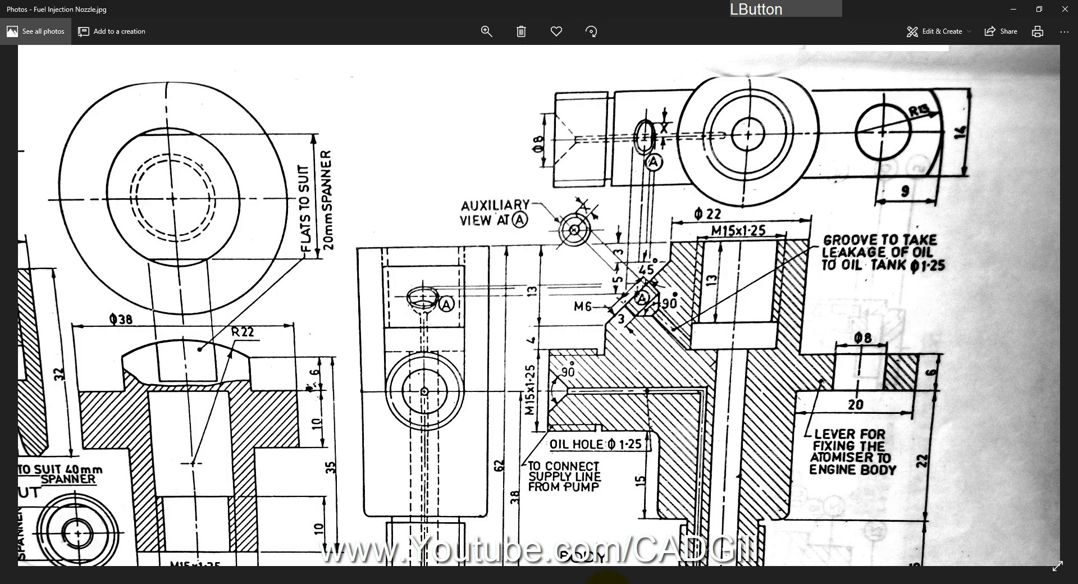
left_click_drag(698, 432, 631, 368)
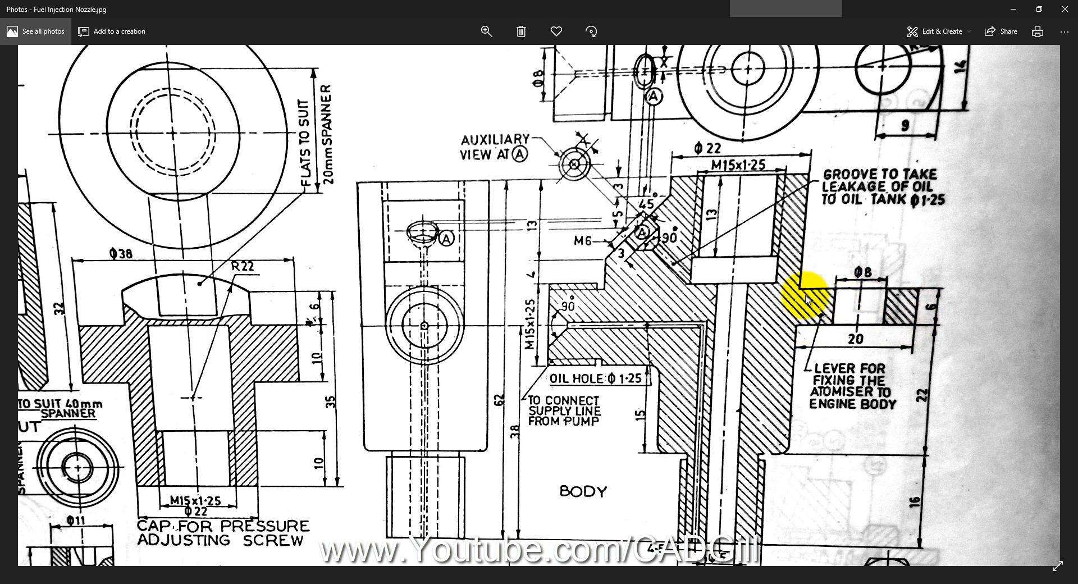
left_click(115, 582)
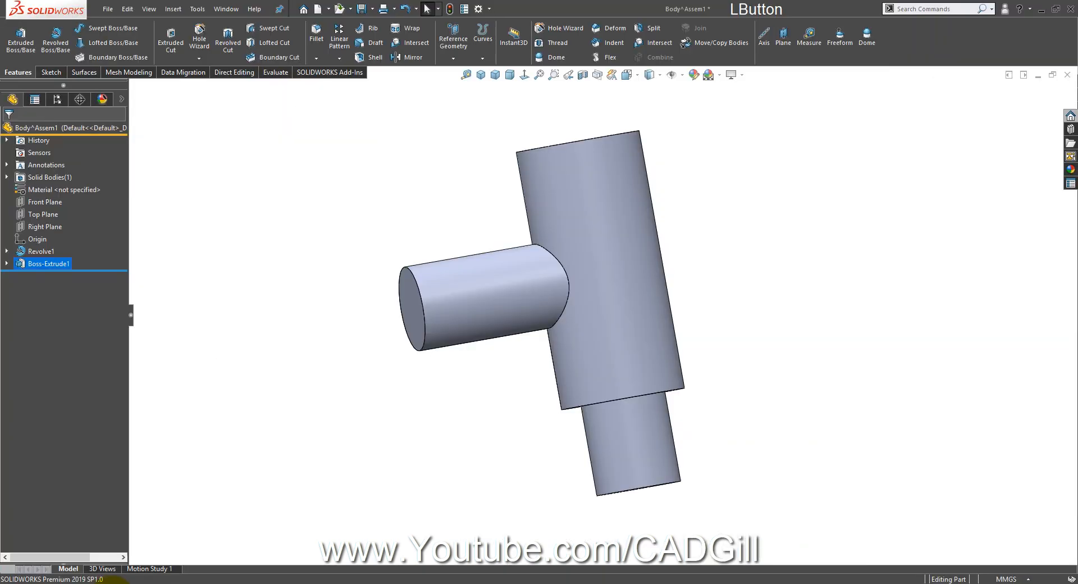
left_click(43, 213)
left_click(48, 204)
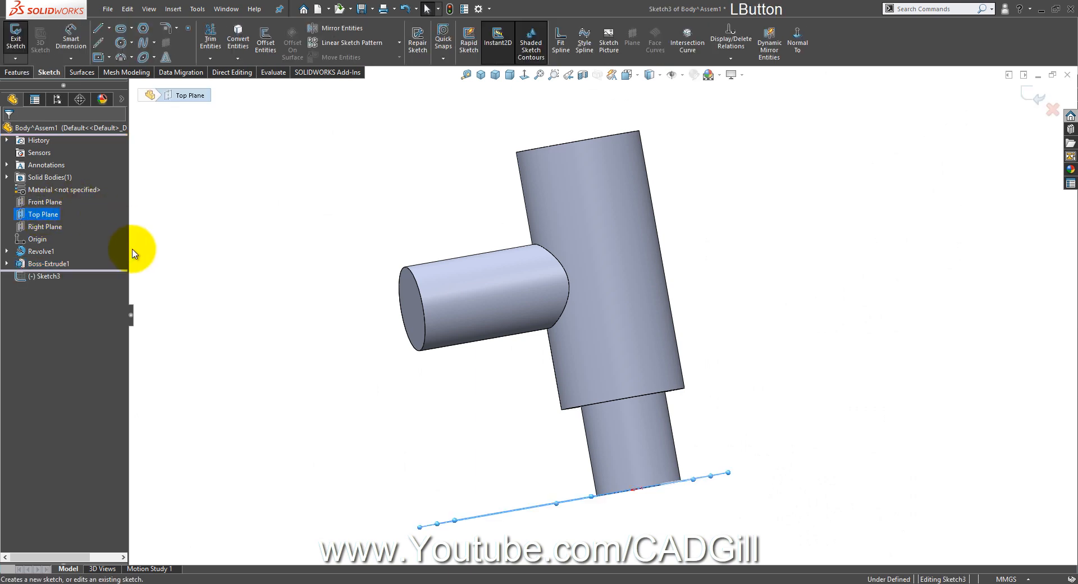
left_click(530, 79)
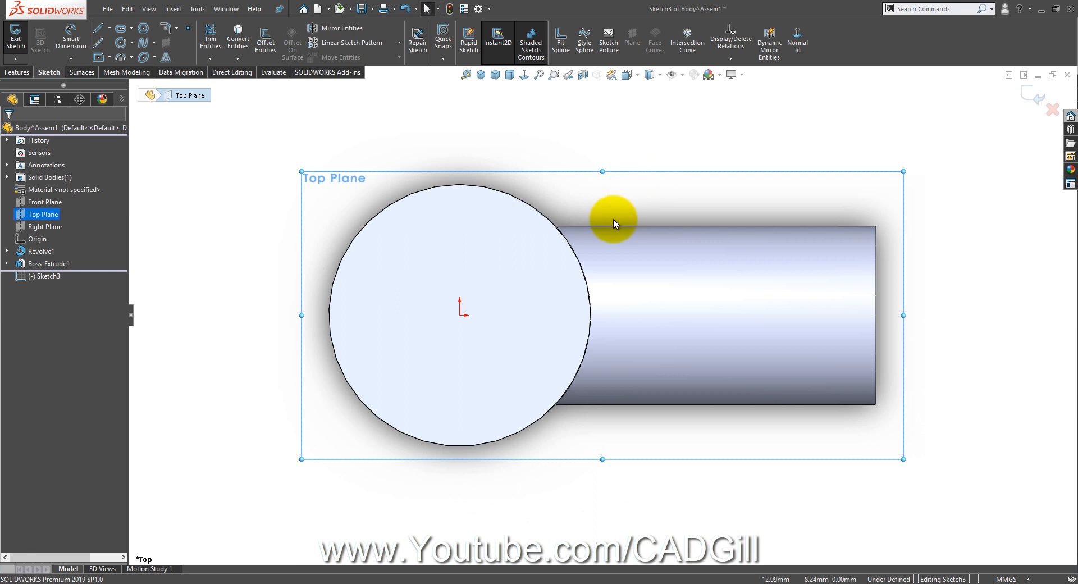
key("z")
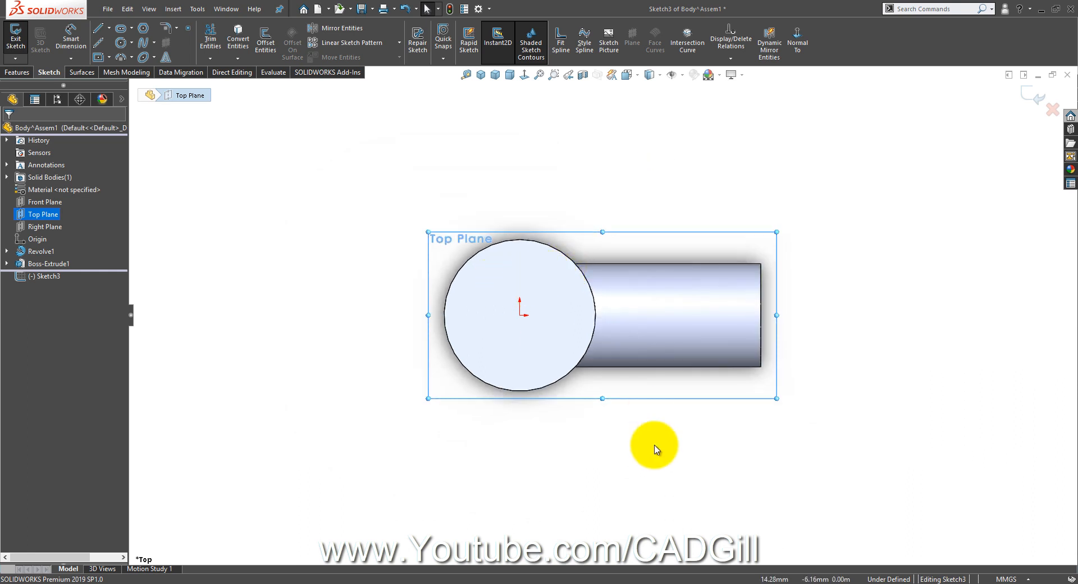
Sketch a corner rectangle about 20 by 13 mm for the lever, from the body's circular edge outward, opposite the side connection
left_click(584, 581)
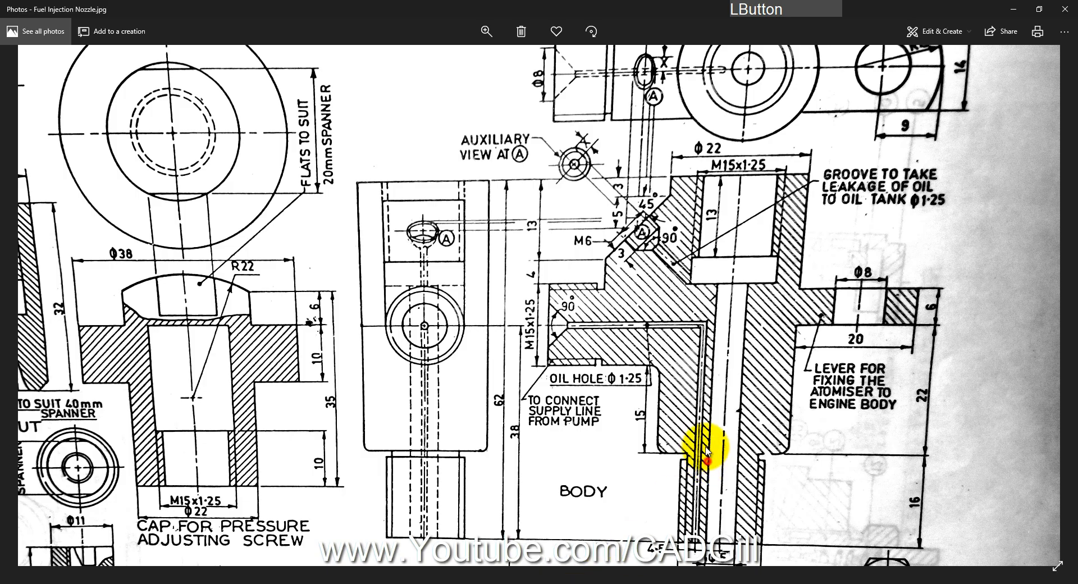
mouse_move(706, 446)
left_mouse_down()
mouse_move(700, 409)
mouse_move(684, 449)
left_mouse_up()
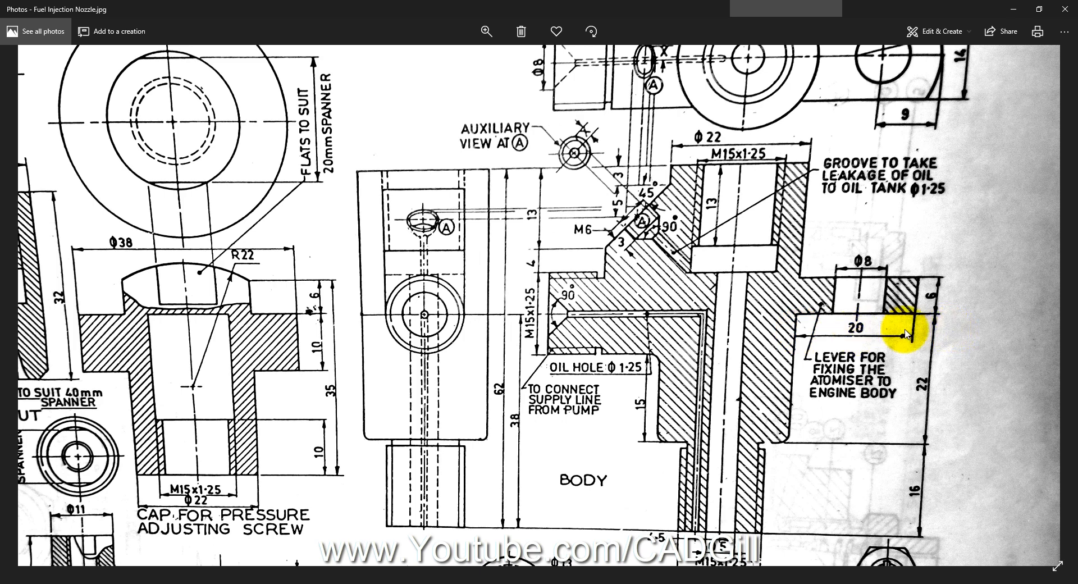
left_click(128, 579)
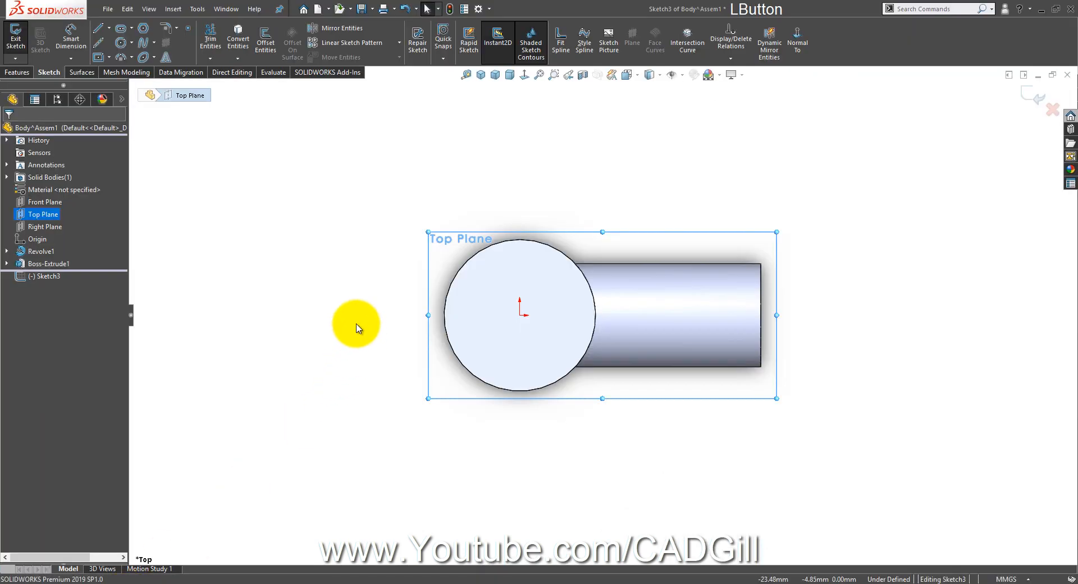
left_click(109, 57)
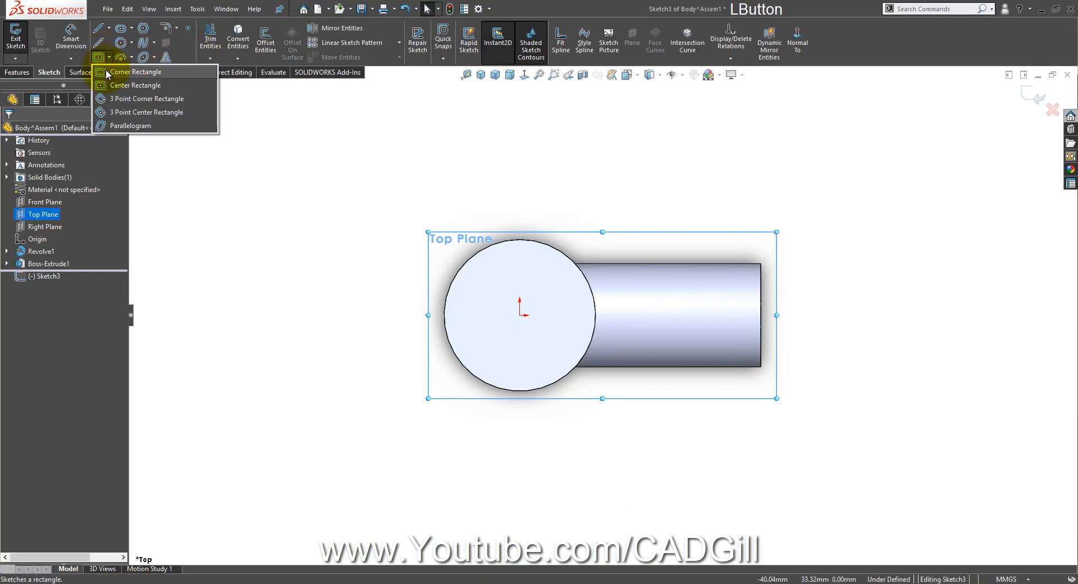
left_click(121, 70)
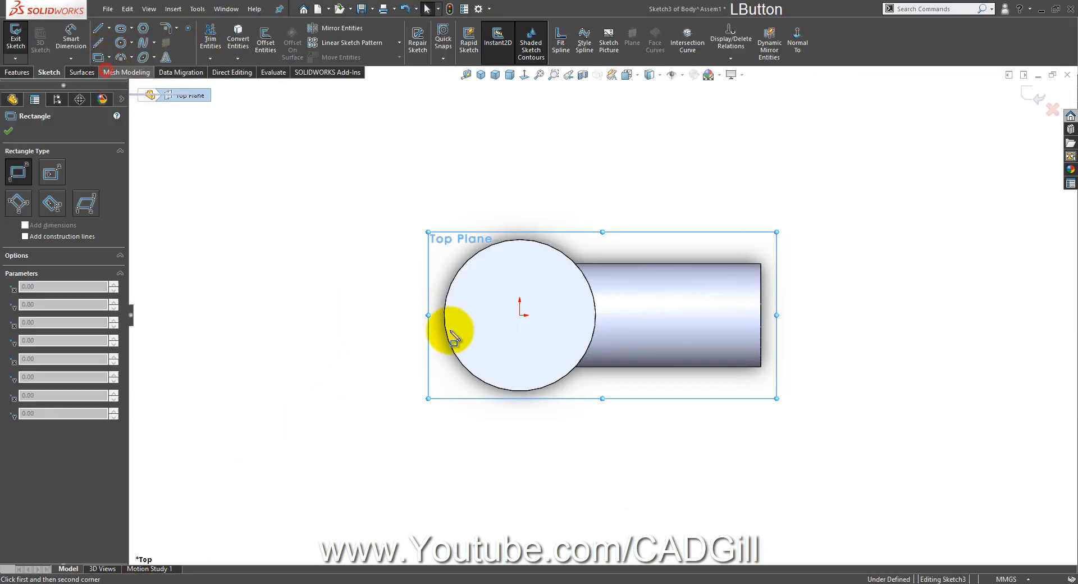
left_click(463, 365)
left_click(324, 274)
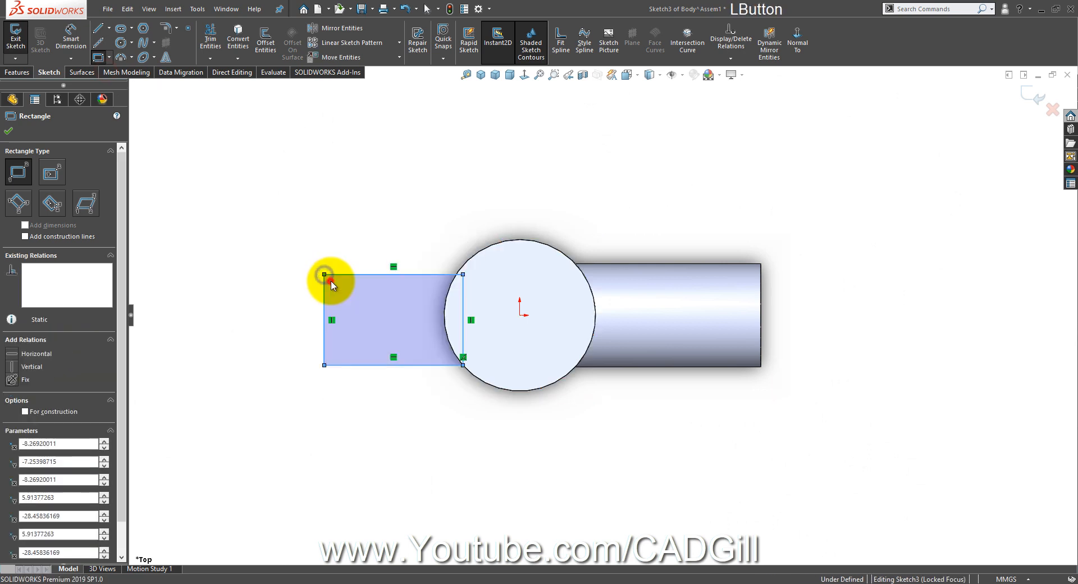
Make the rectangle's upper inner corner coincident with the body's circular edge
left_click(466, 263)
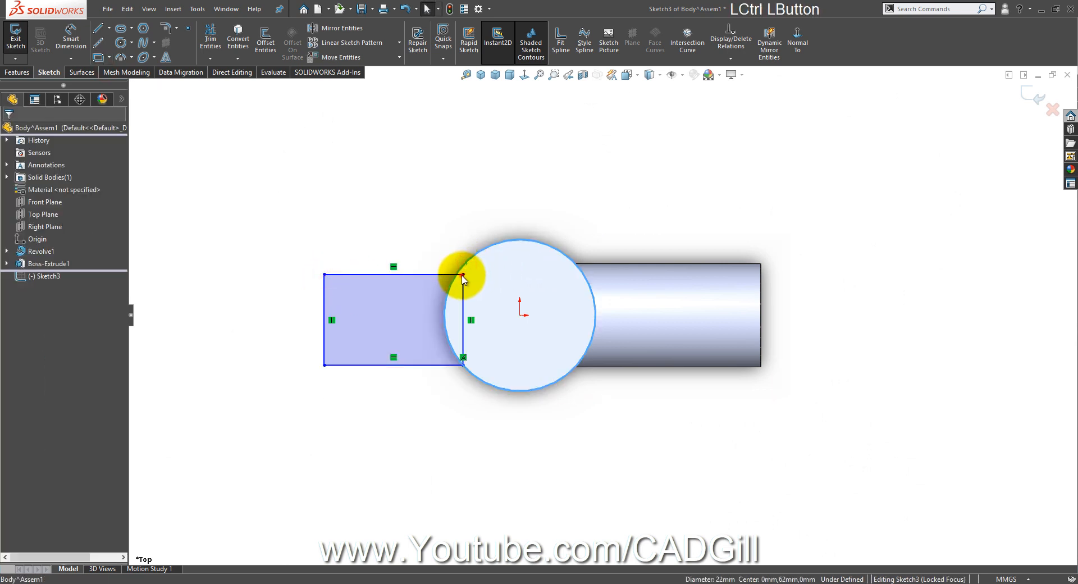
left_click(462, 274, "ctrl")
left_click(511, 227)
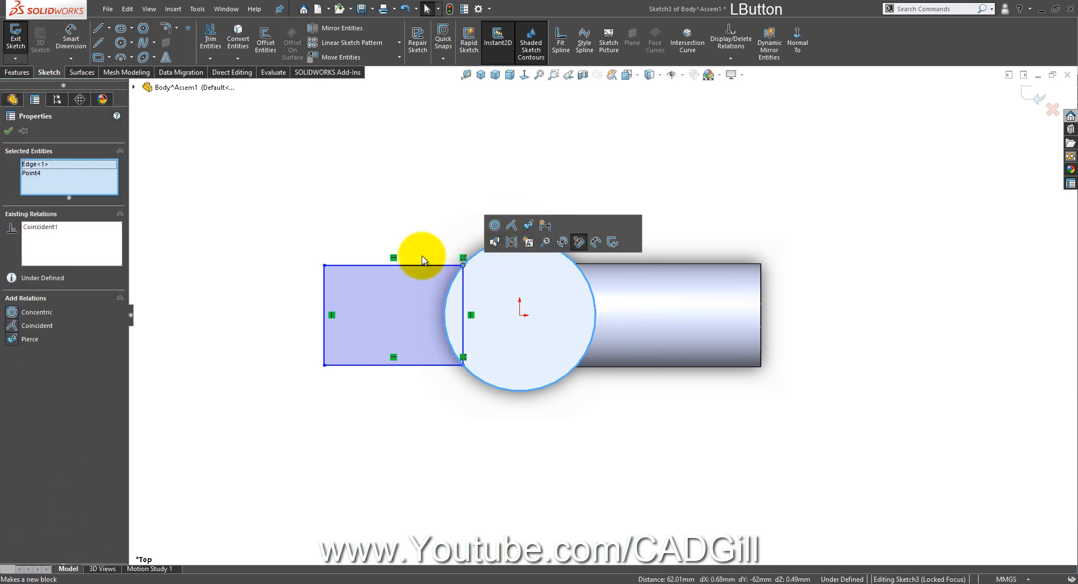
left_click(373, 233)
Draw a horizontal centerline about 37 mm long from the origin through the rectangle and make the rectangle's two horizontal sides symmetric about it
left_click(96, 44)
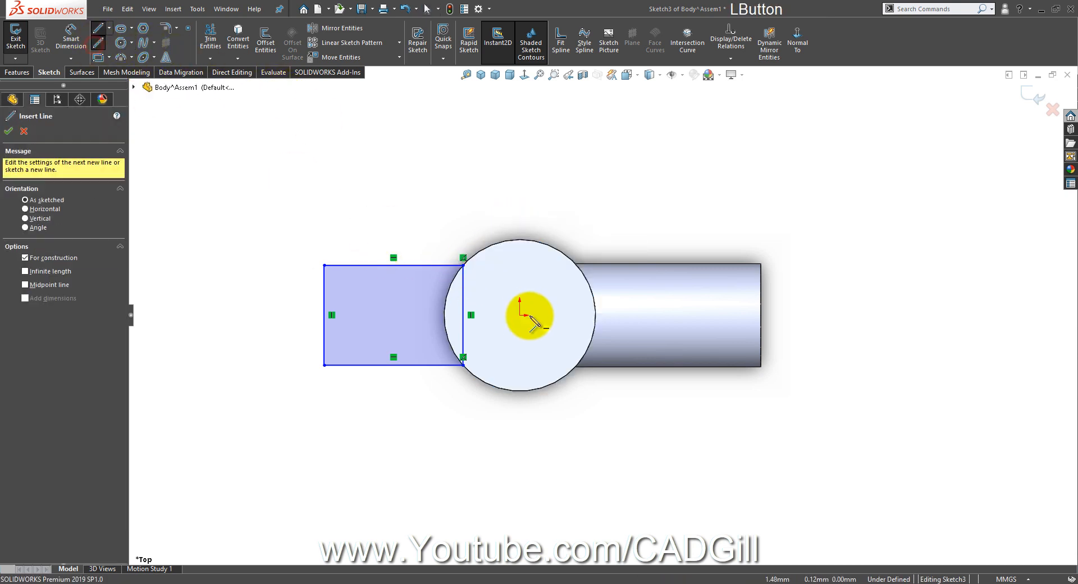
left_click(521, 316)
left_click(267, 315)
right_click(267, 315)
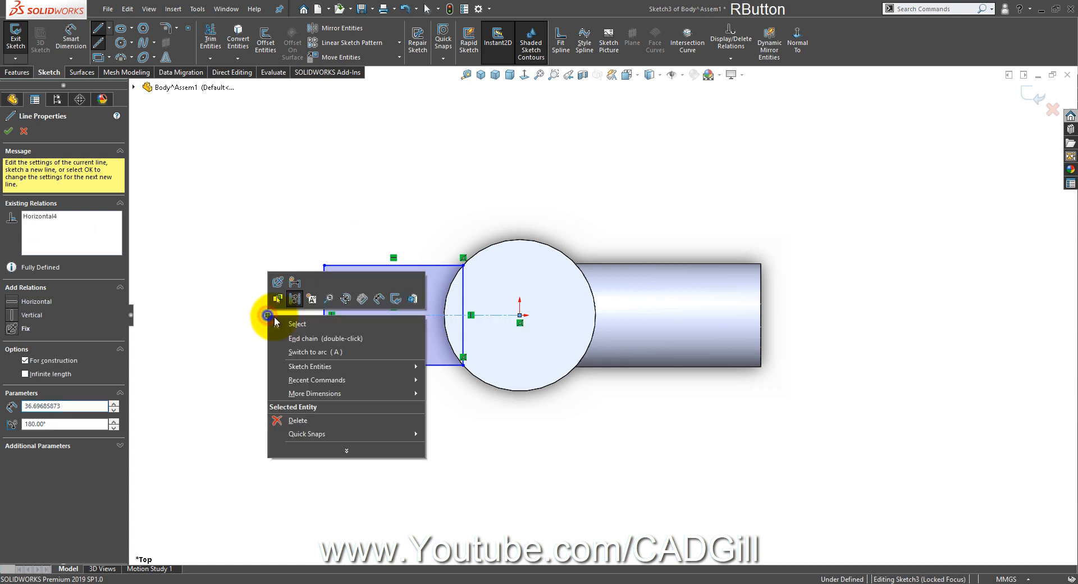
left_click(277, 320)
left_click_drag(394, 400, 368, 256)
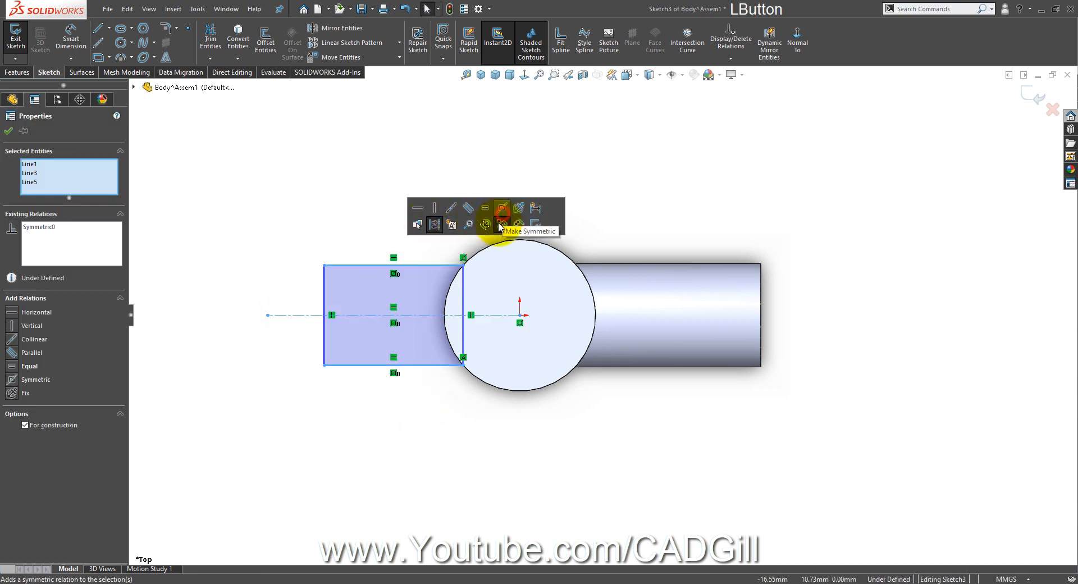
left_click(313, 231)
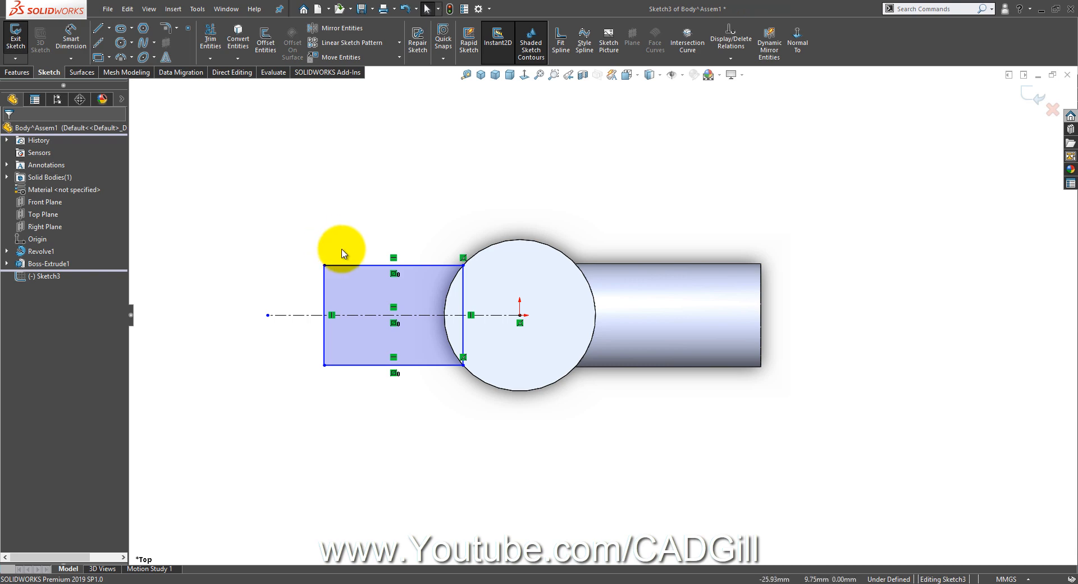
Look up the lever's length in the reference drawing and dimension the rectangle's outer side 20 mm from the near edge of the body's circle
left_click(560, 578)
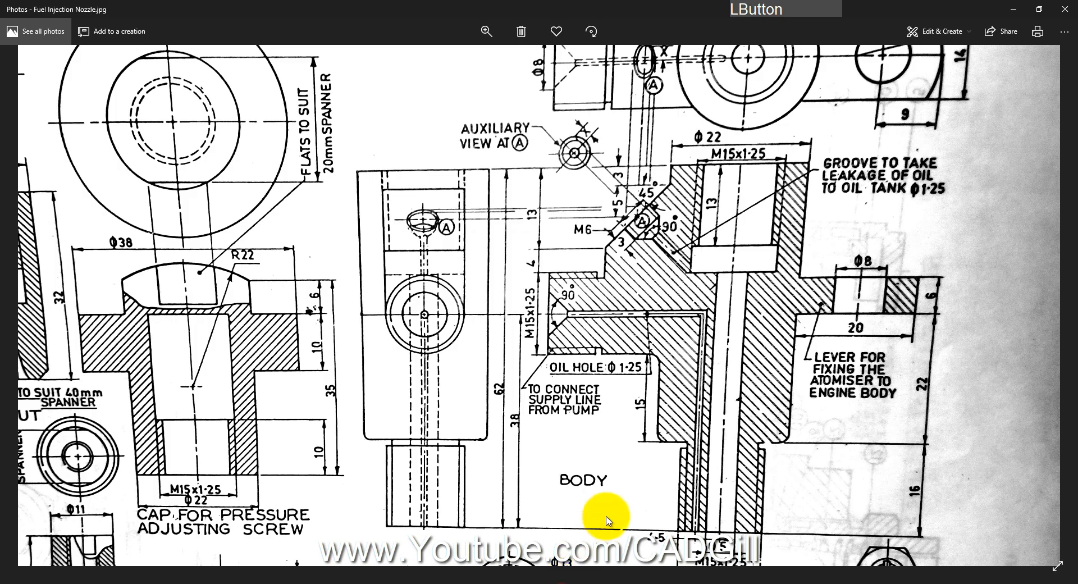
left_click_drag(644, 473, 628, 440)
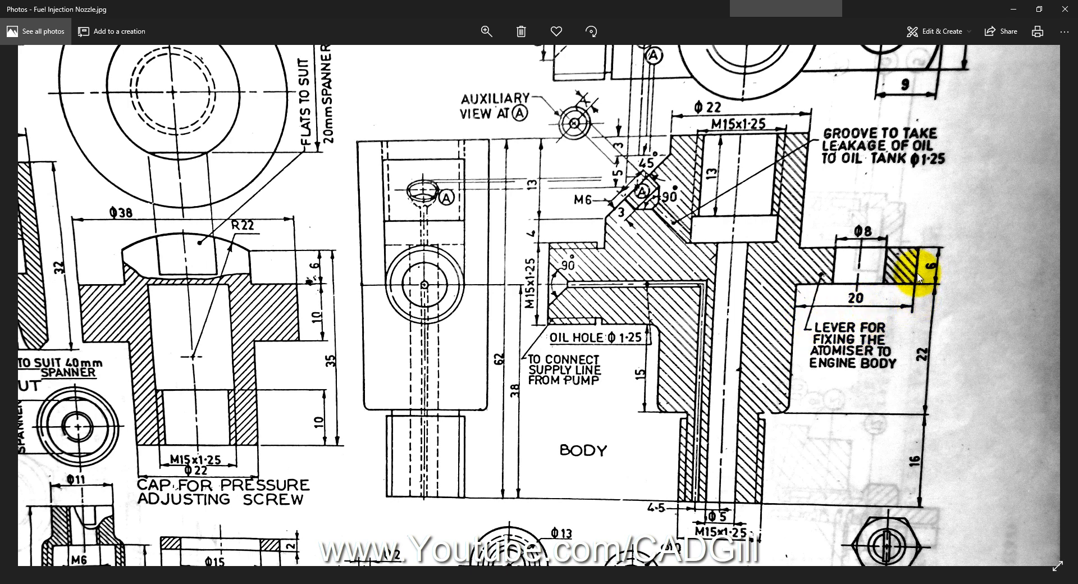
left_click_drag(918, 286, 917, 345)
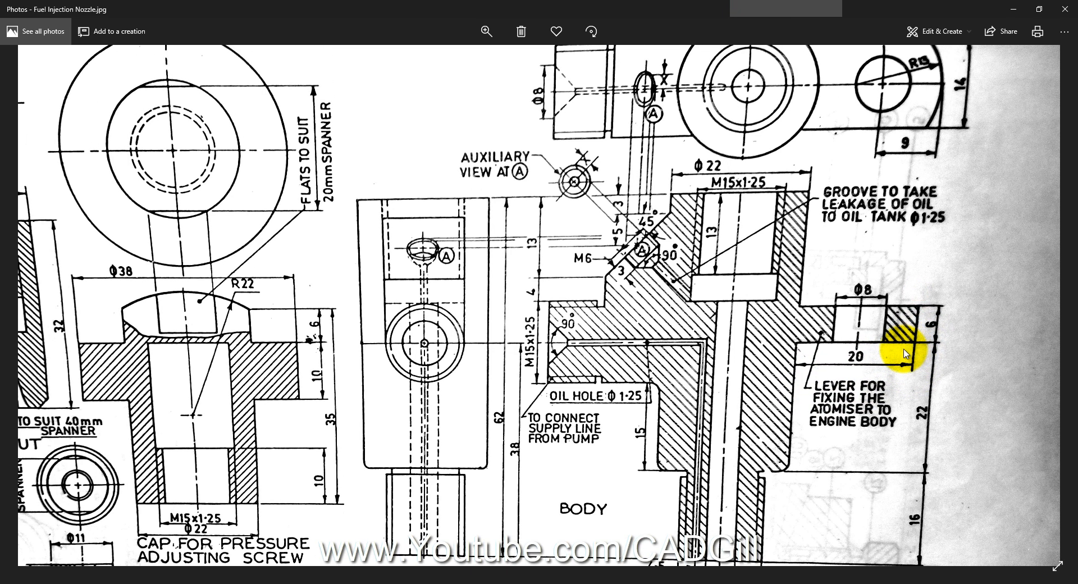
left_click_drag(770, 366, 765, 417)
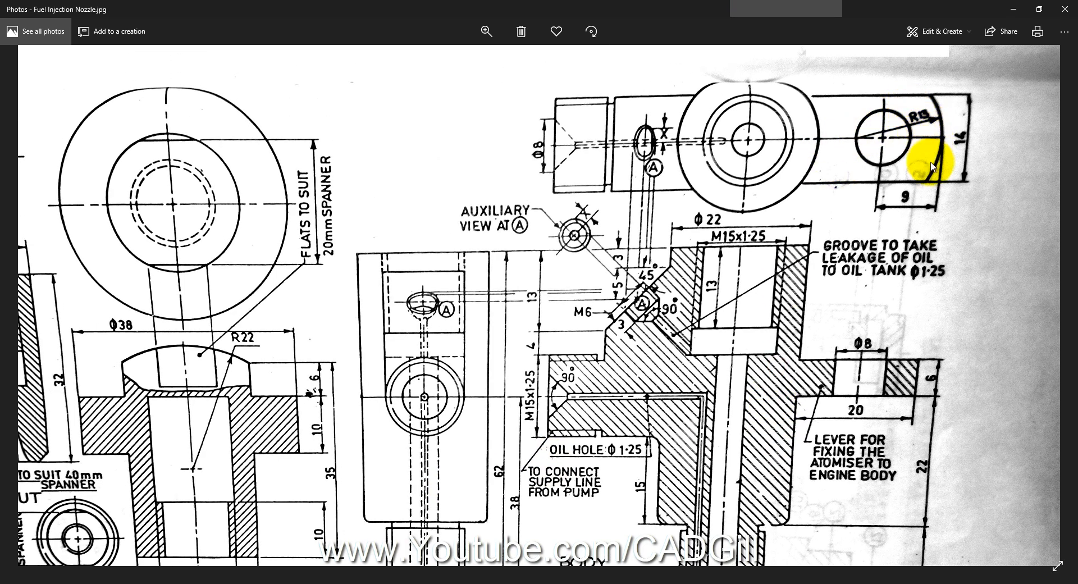
left_click_drag(891, 247, 894, 232)
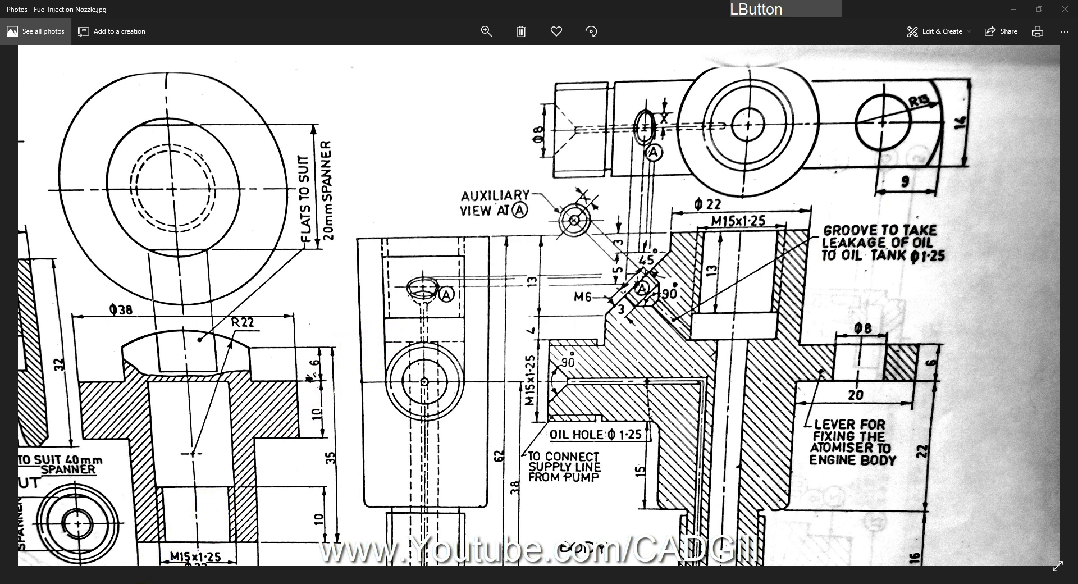
left_click(150, 583)
left_click(81, 39)
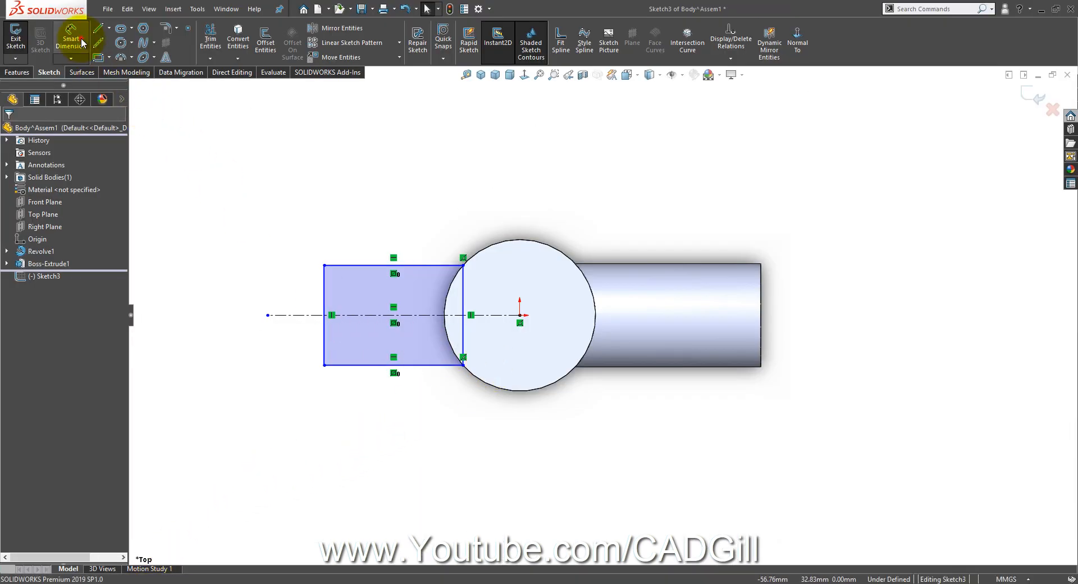
left_click(445, 315, "shift")
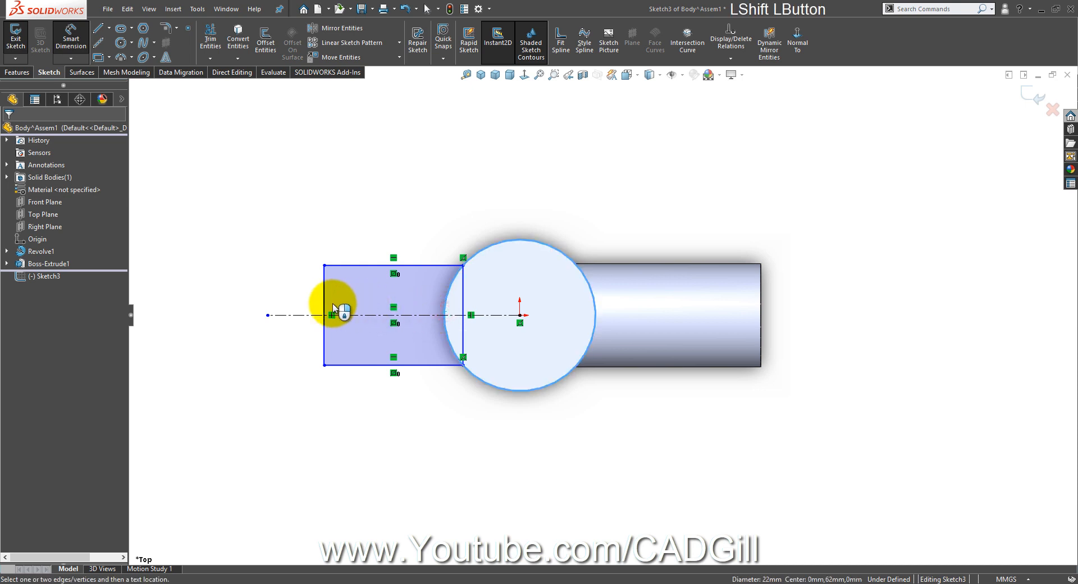
left_click(325, 305)
left_click(358, 209)
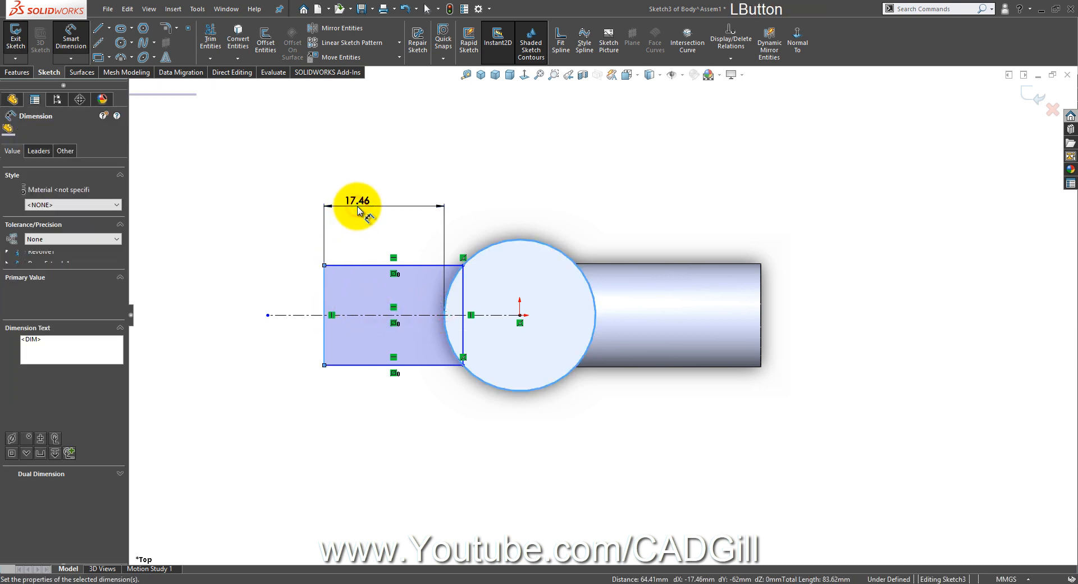
type("20")
key("Return")
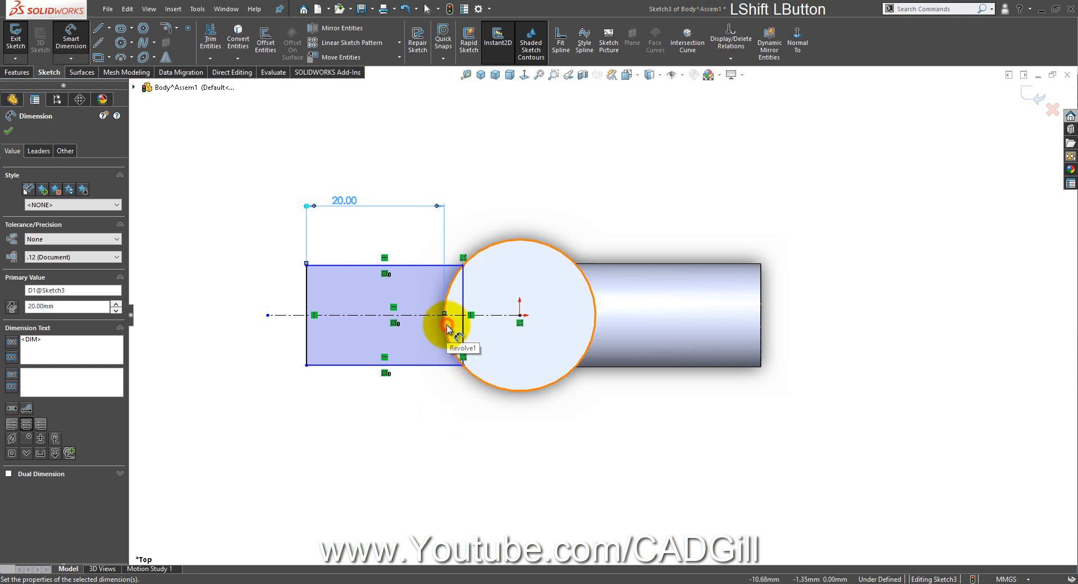
left_click(447, 329, "shift")
left_click(308, 330)
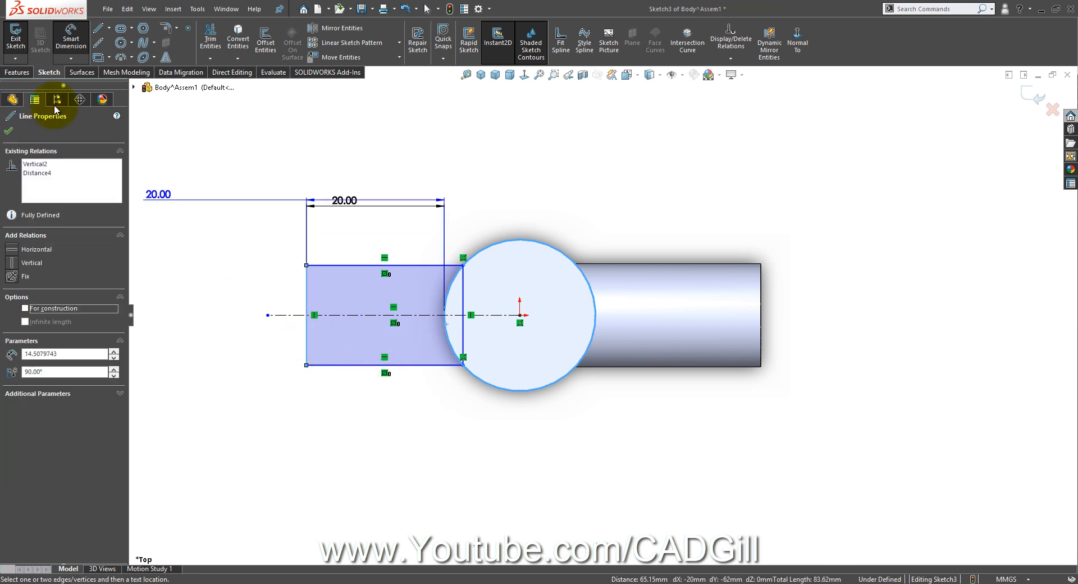
left_click(8, 132)
left_click(480, 225)
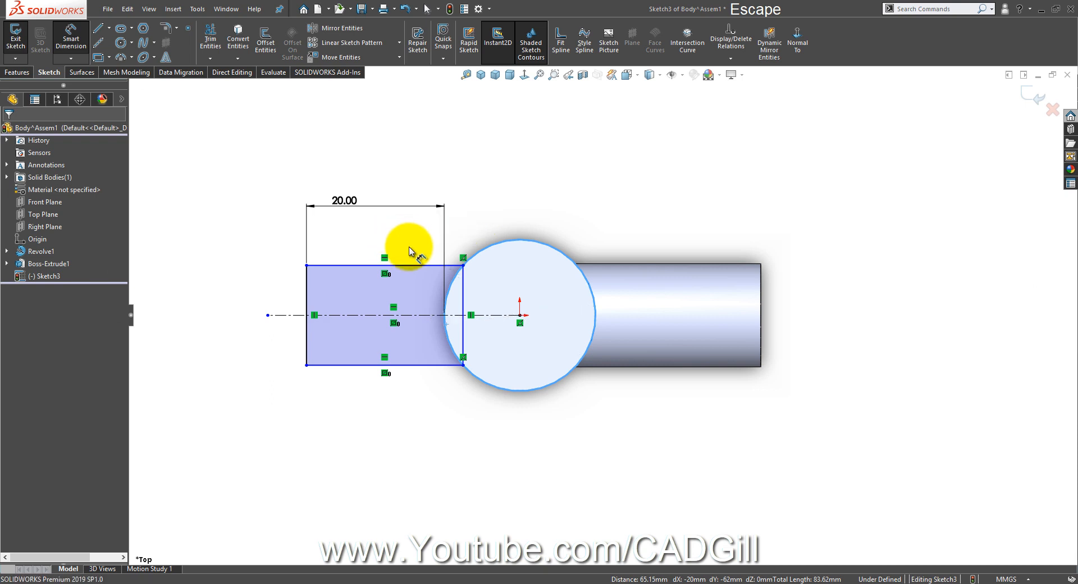
right_click(378, 237)
left_click(397, 268)
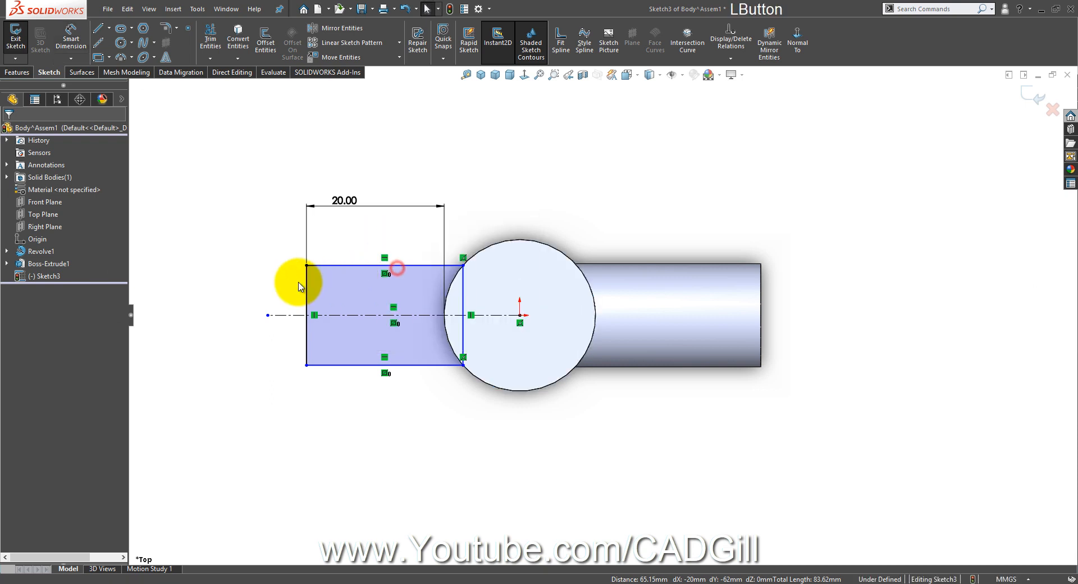
Convert the lever rectangle's outer vertical side into construction geometry
left_click(306, 285)
left_click(356, 251)
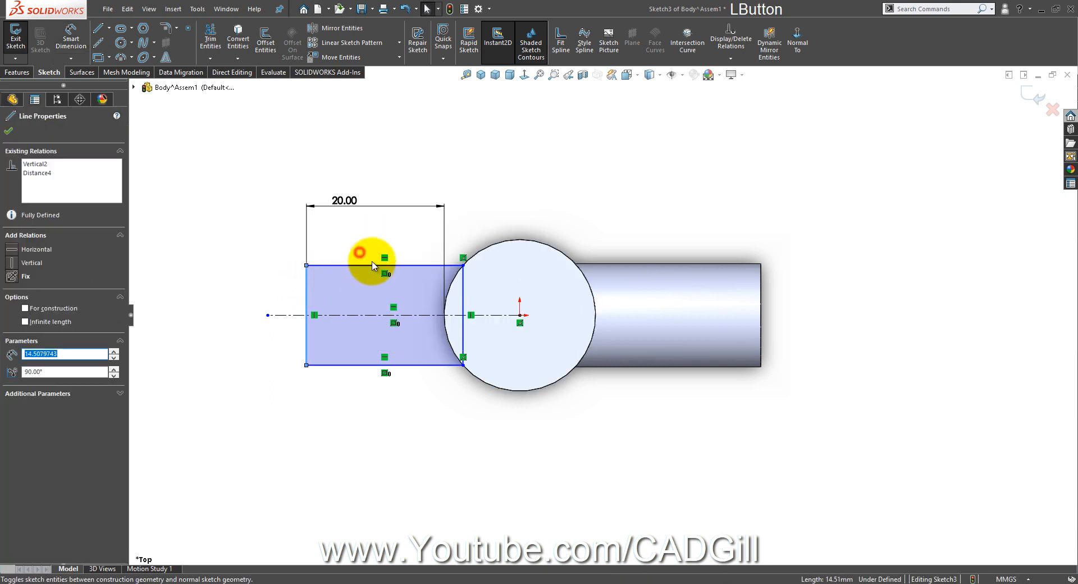
scroll(365, 266, "down", 3)
left_click(372, 237)
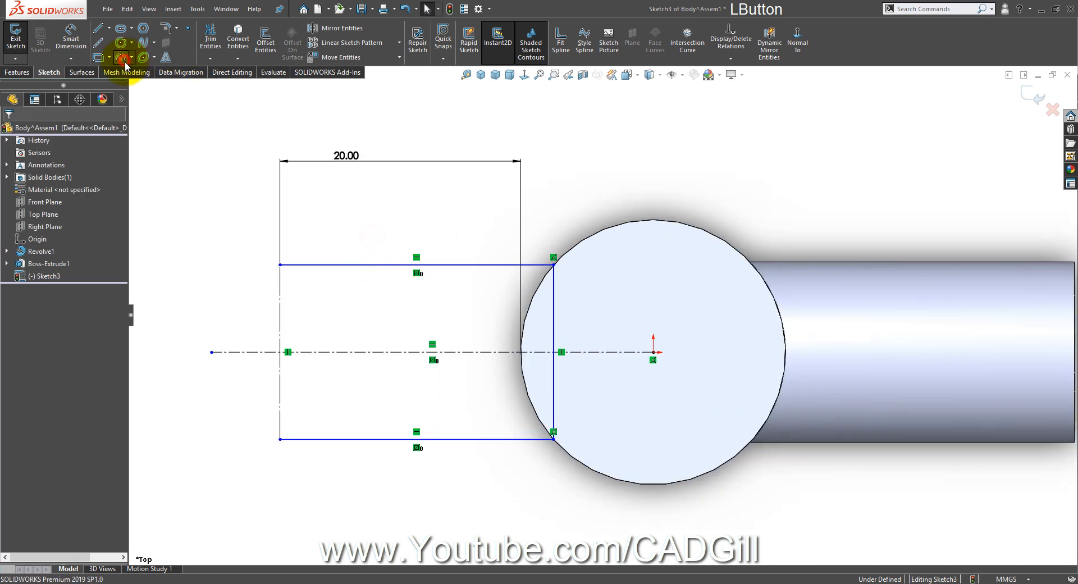
Draw a three-point arc of about 8.9 mm radius between the lever's two horizontal sides, with its crest on the outer construction line
left_click(124, 61)
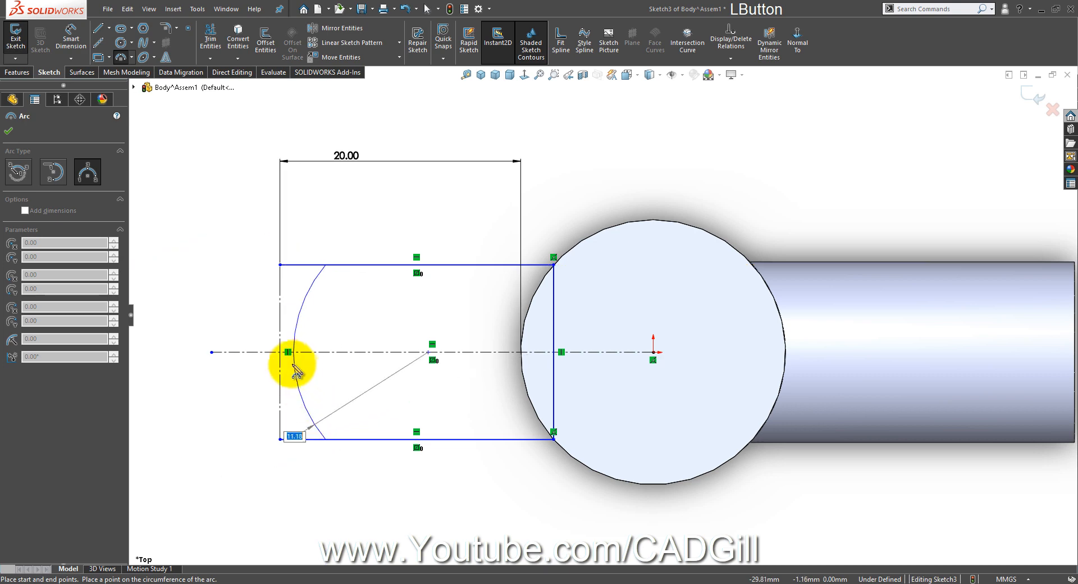
left_click(280, 352)
right_click(311, 315)
left_click(320, 317)
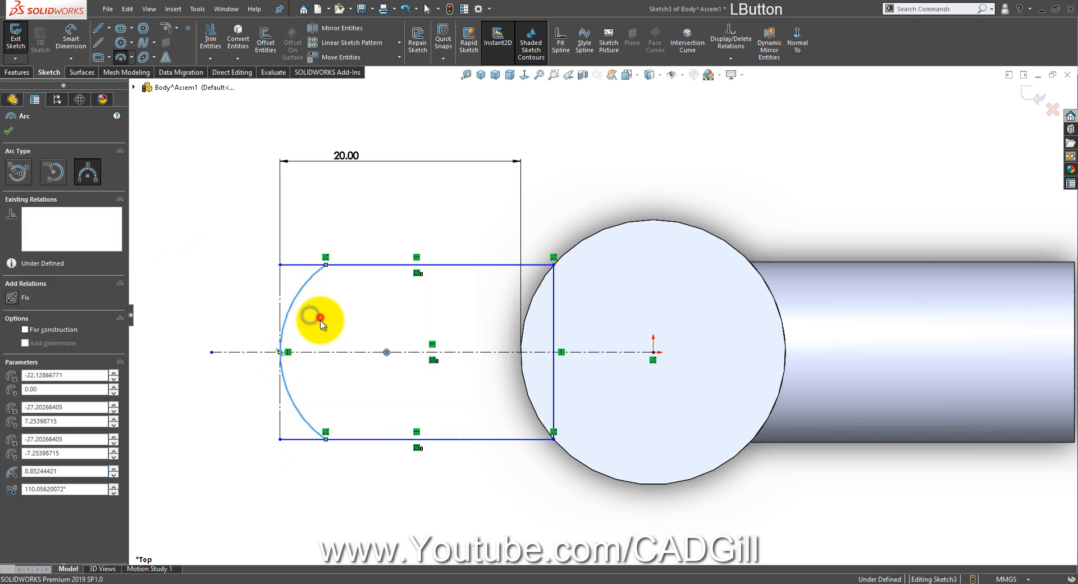
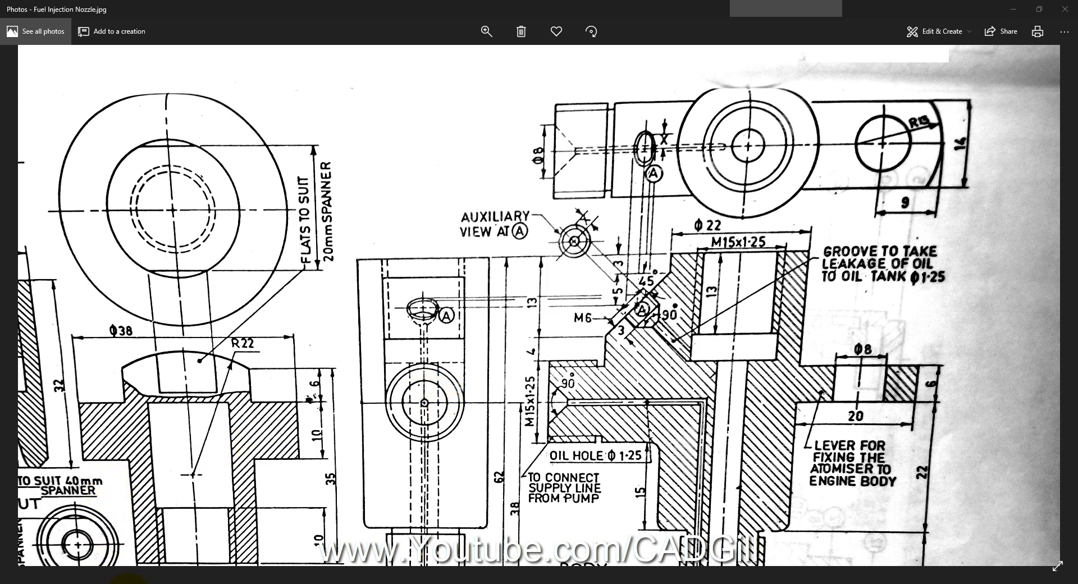
Return to SOLIDWORKS and draw a circle about 7.6 mm in diameter on the lever's centerline for the fixing hole
left_click(128, 581)
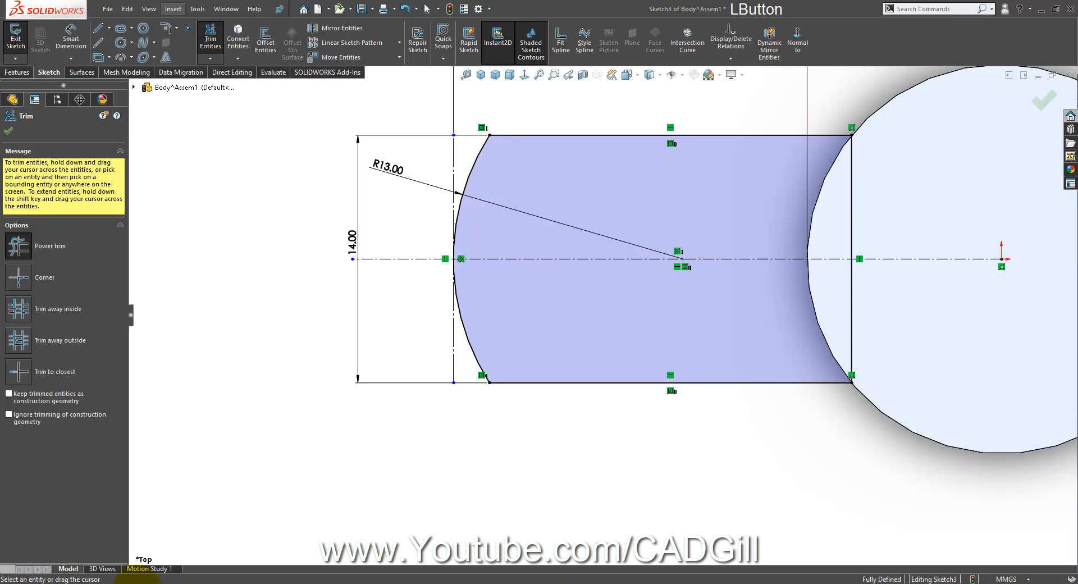
left_click(121, 43)
scroll(489, 196, "down", 2)
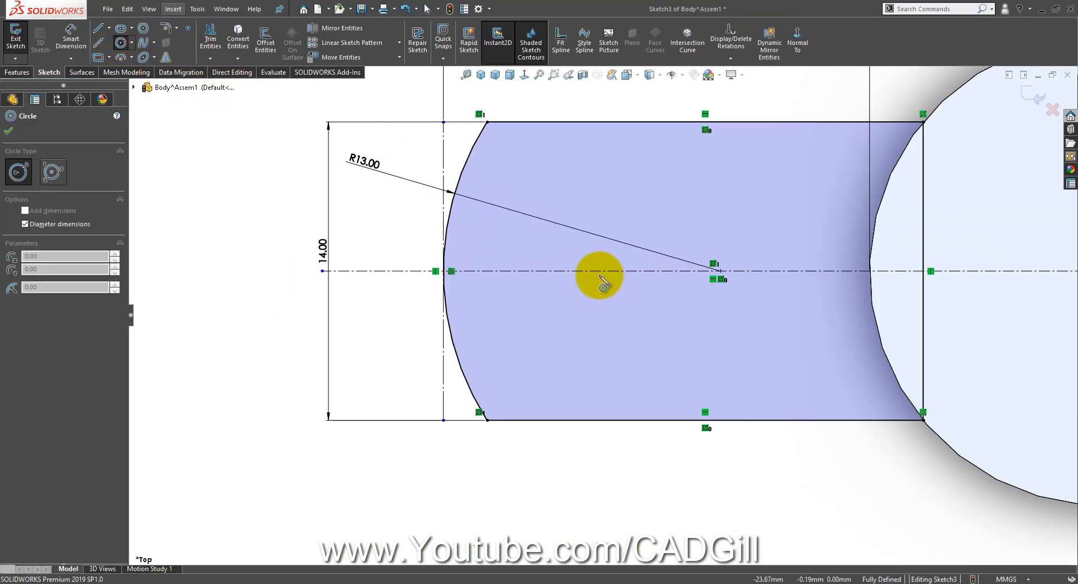
left_click_drag(599, 271, 581, 193)
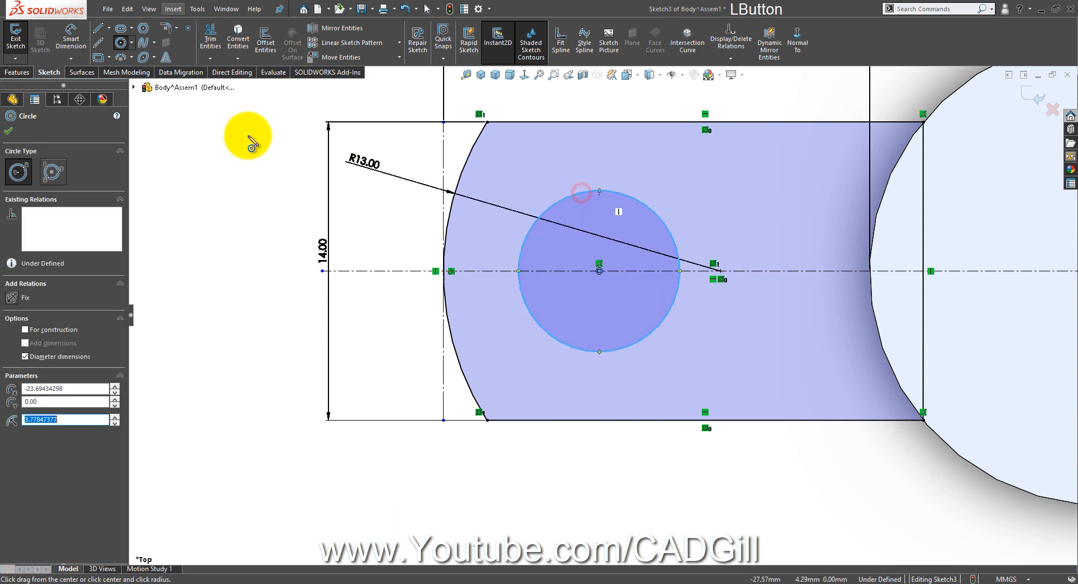
Dimension the fixing hole circle's diameter as 8 mm
left_click(62, 43)
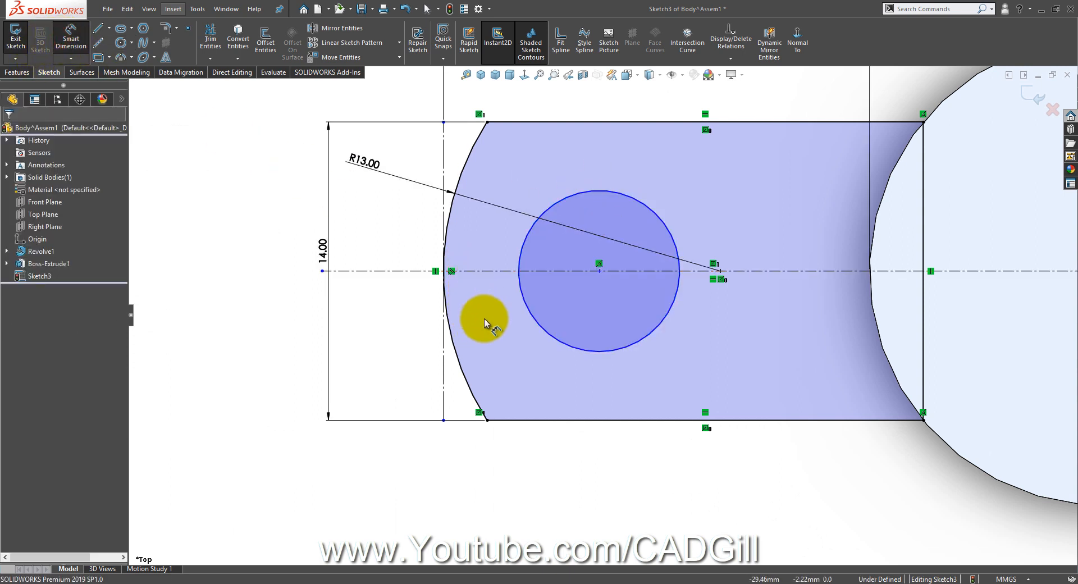
left_click(534, 323)
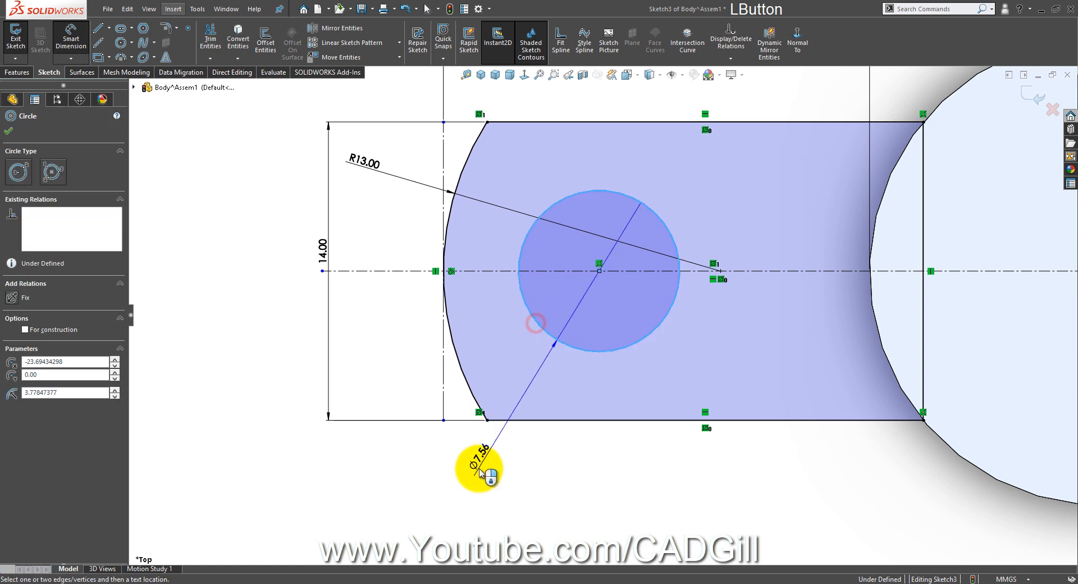
left_click(484, 471)
type("8")
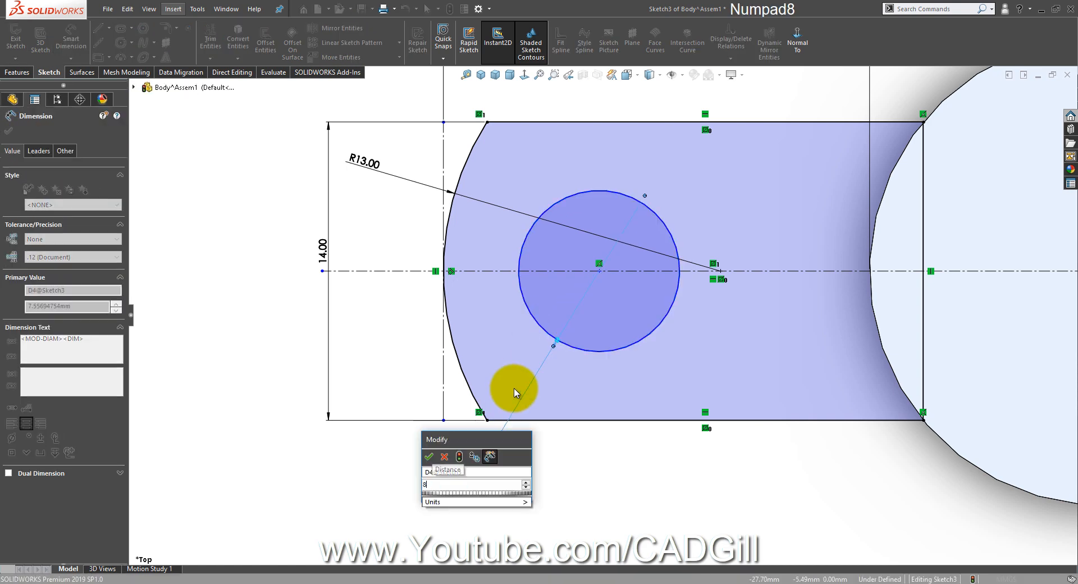
key("Return")
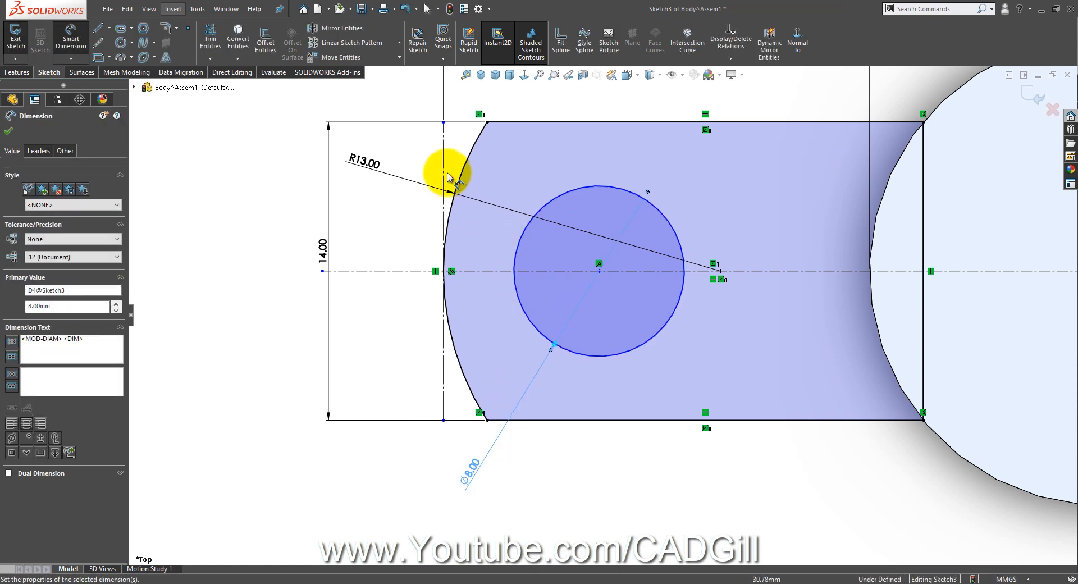
Dimension the fixing hole's center 9 mm from the lever's outer vertical construction line
left_click(447, 174)
left_click(576, 187)
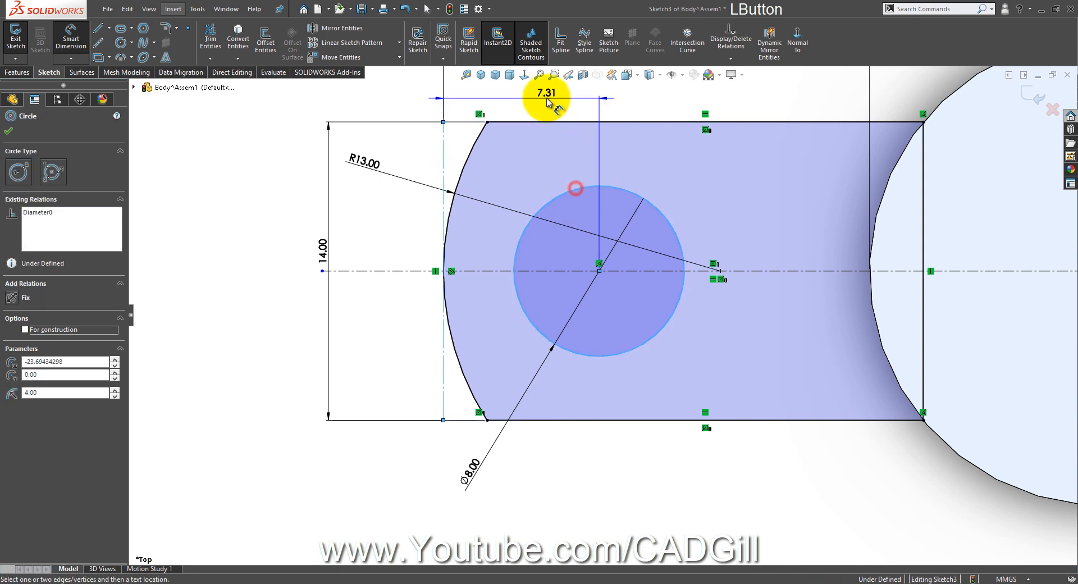
left_click(540, 107)
type("9")
key("Return")
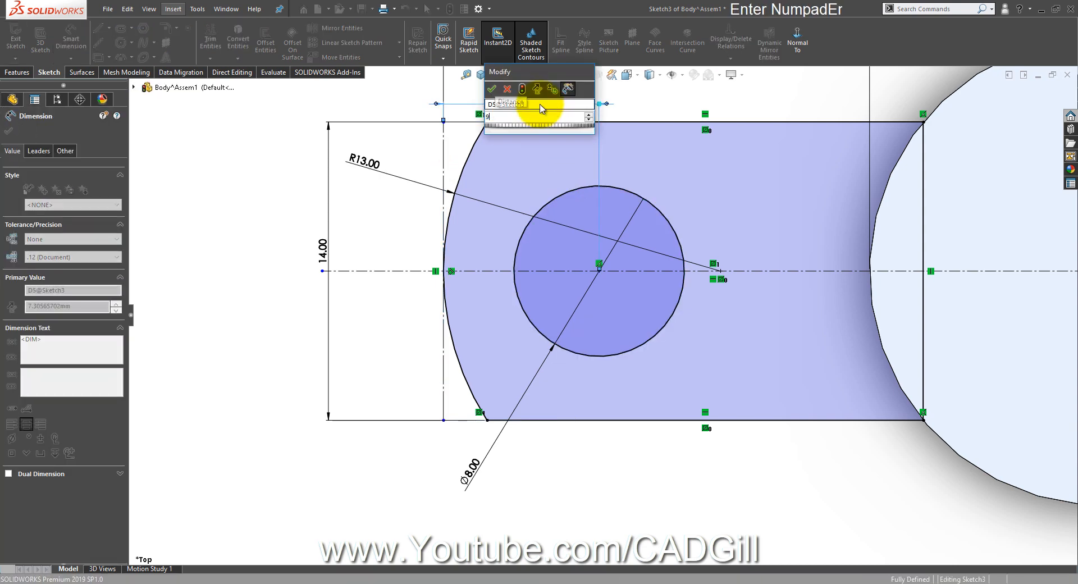
Look up the lever's height in the reference drawing and start a boss extrude of the lever sketch from a 38 mm offset
scroll(556, 280, "up", 3)
mouse_move(558, 293)
middle_mouse_down()
mouse_move(577, 386)
mouse_move(589, 144)
mouse_move(548, 393)
middle_mouse_up()
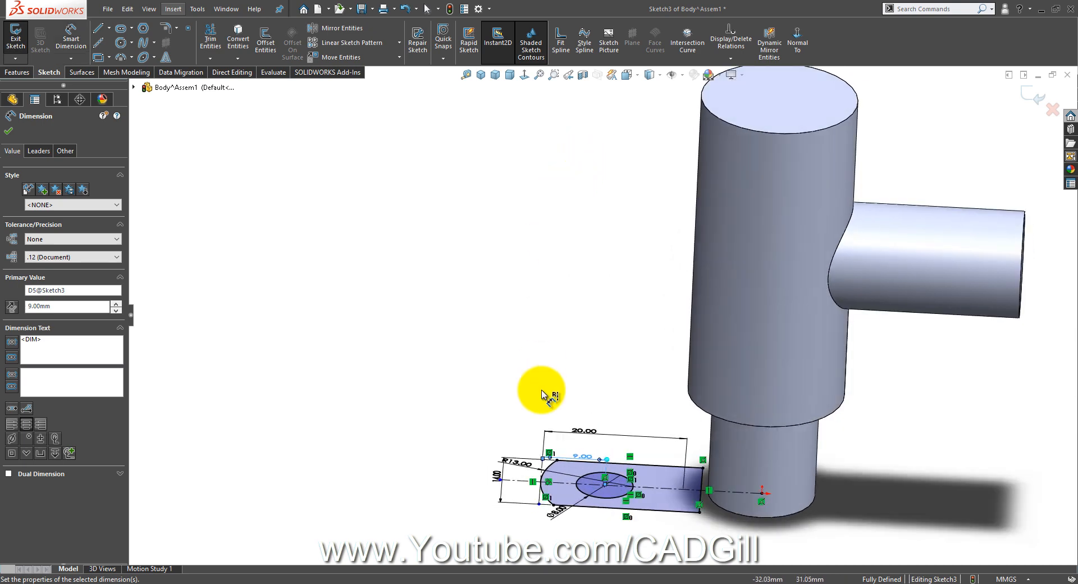
left_click(605, 576)
left_click_drag(612, 494, 537, 313)
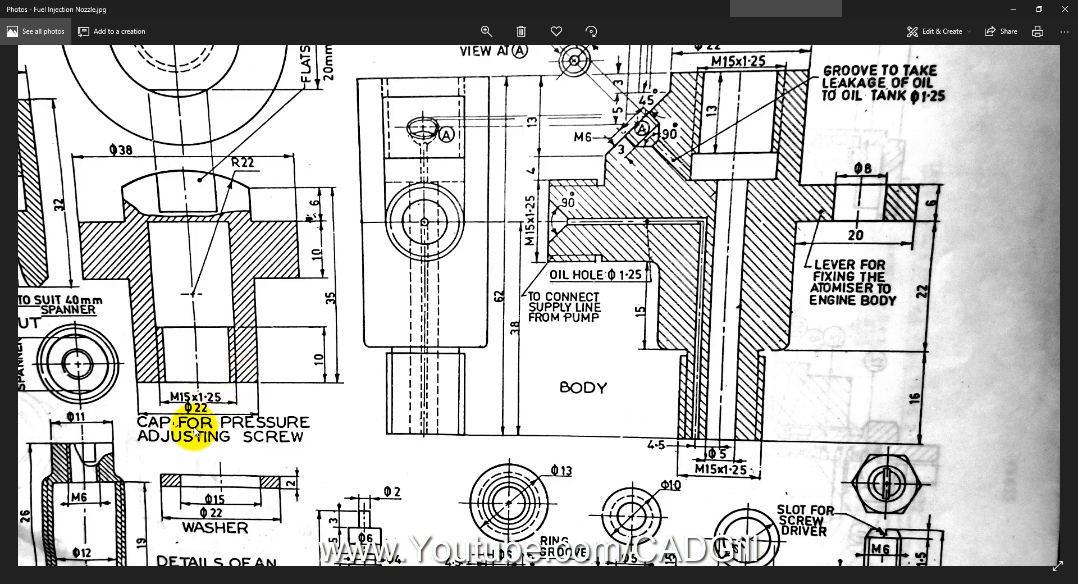
left_click(116, 581)
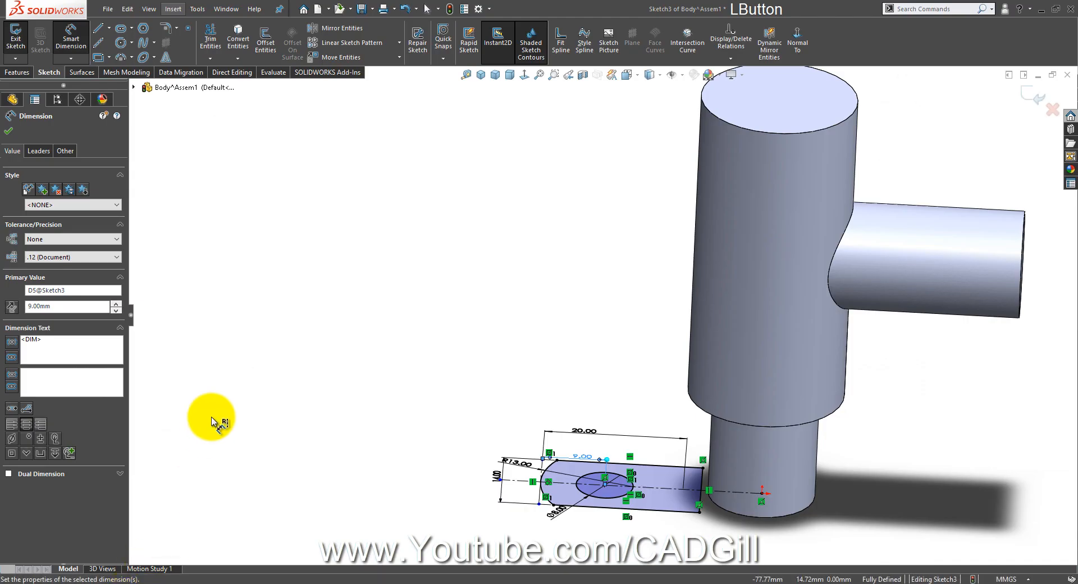
left_click(16, 72)
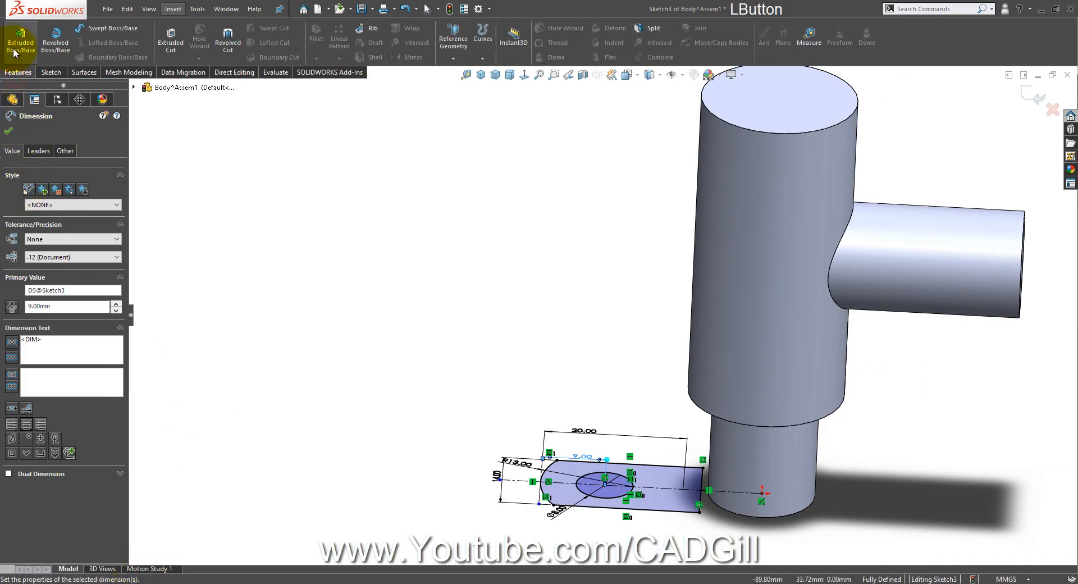
left_click(20, 39)
left_click(62, 164)
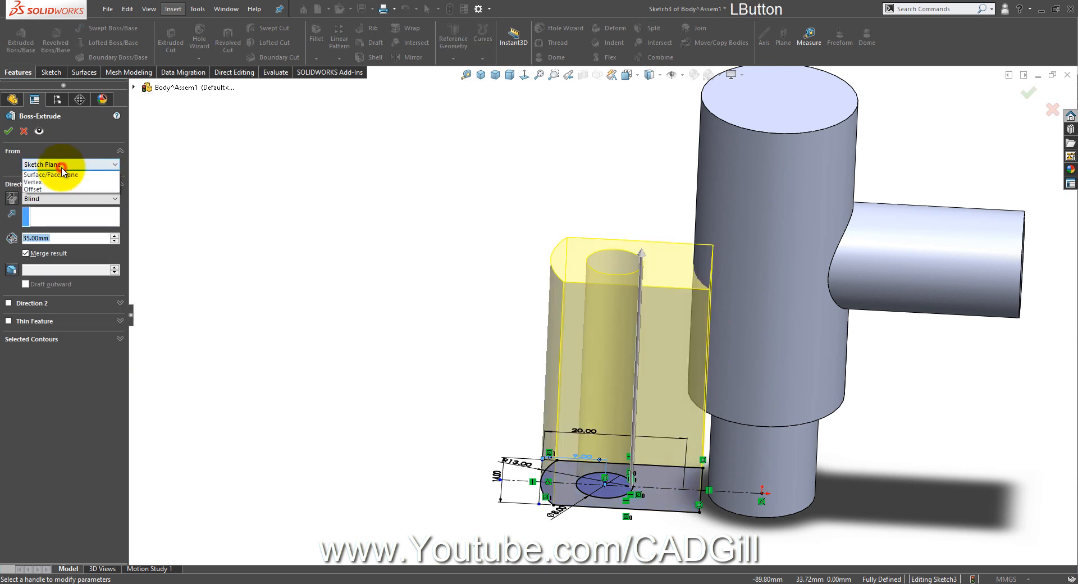
left_click(56, 195)
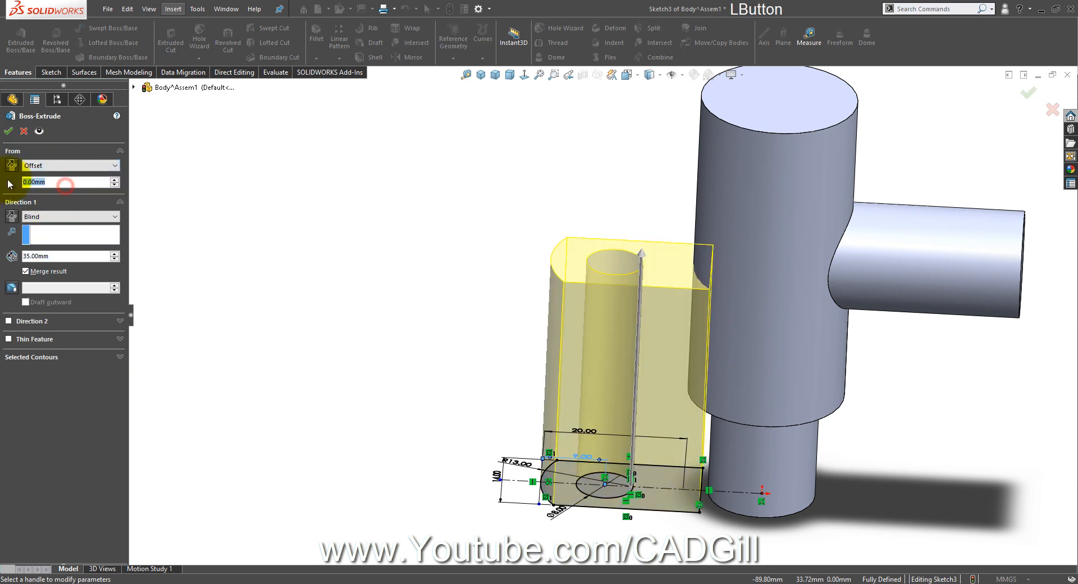
type("38")
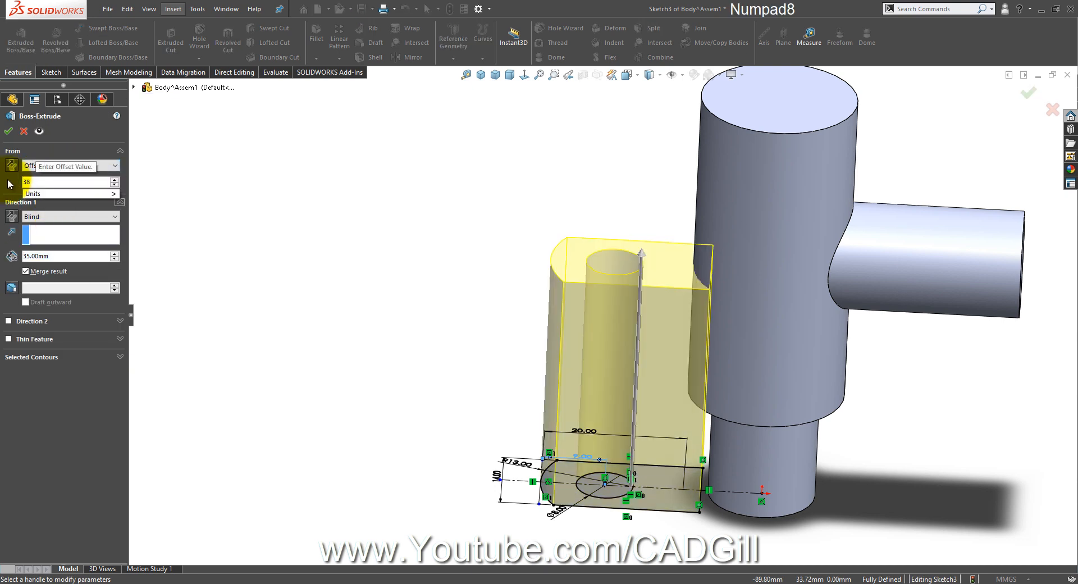
key("Tab")
Check the lever's thickness in the reference drawing and finish the blind extrude with a depth of 6 mm
mouse_move(578, 308)
middle_mouse_down()
mouse_move(578, 260)
mouse_move(709, 270)
mouse_move(638, 245)
mouse_move(619, 277)
middle_mouse_up()
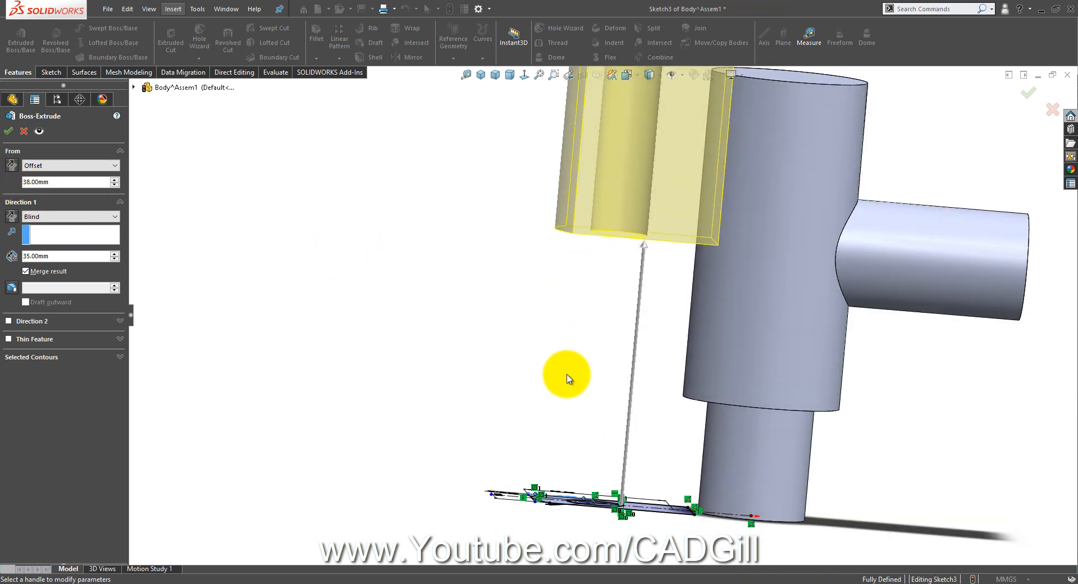
left_click(565, 583)
left_click(561, 583)
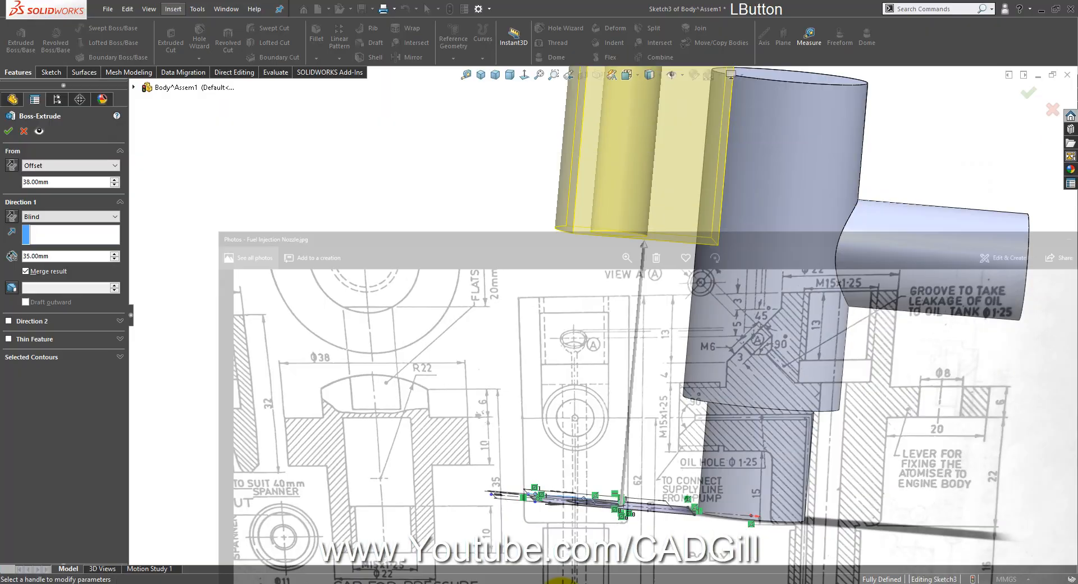
left_click(65, 256)
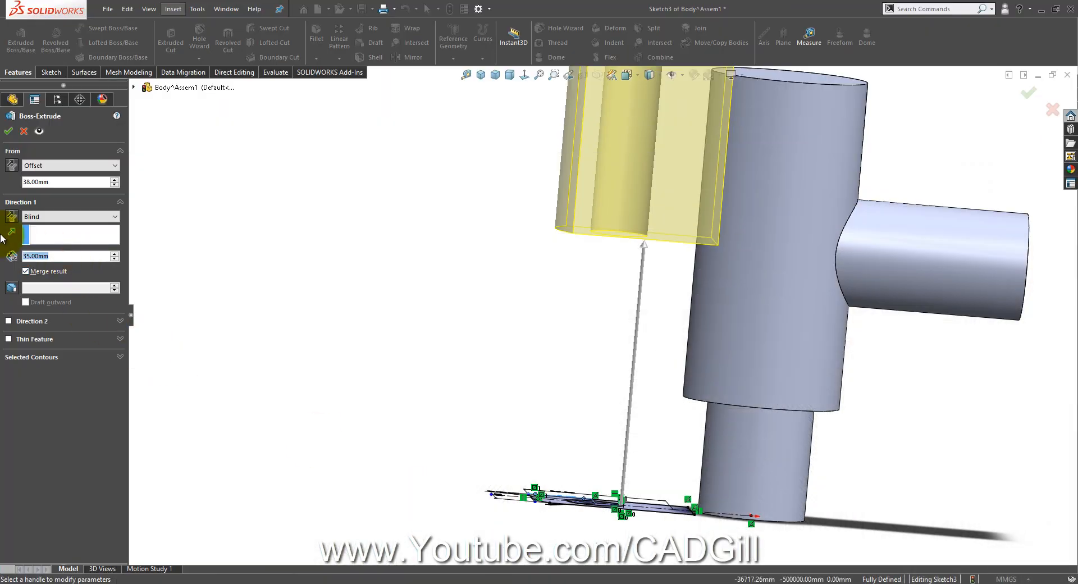
type("6")
key("Return")
key("Return")
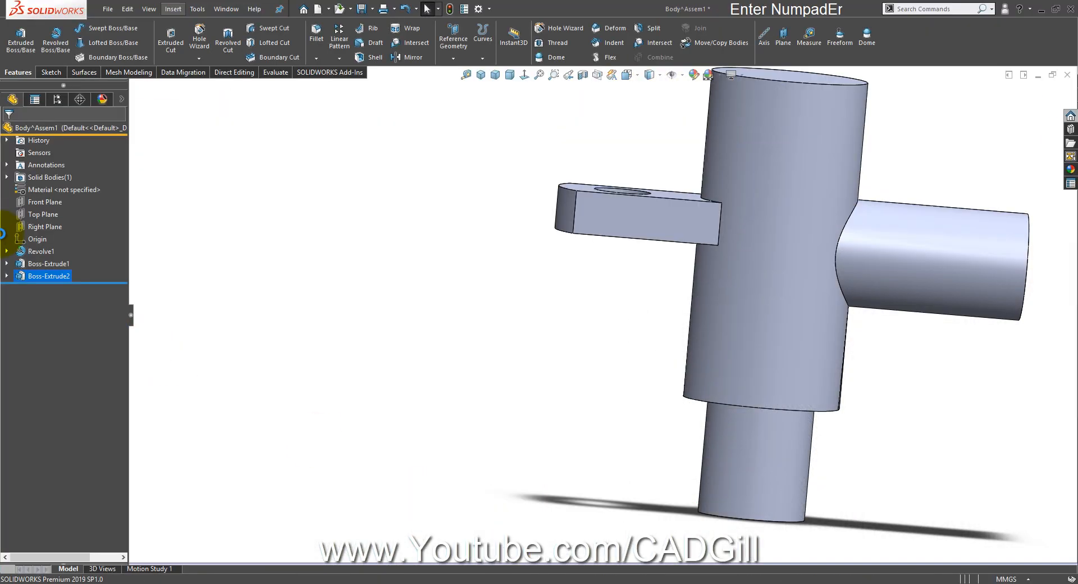
left_click(333, 318)
Examine the body's section view in the reference drawing, especially the 45° cut with the M6 port, and compare it with the model
scroll(414, 354, "up", 3)
middle_click_drag(414, 354, 269, 411)
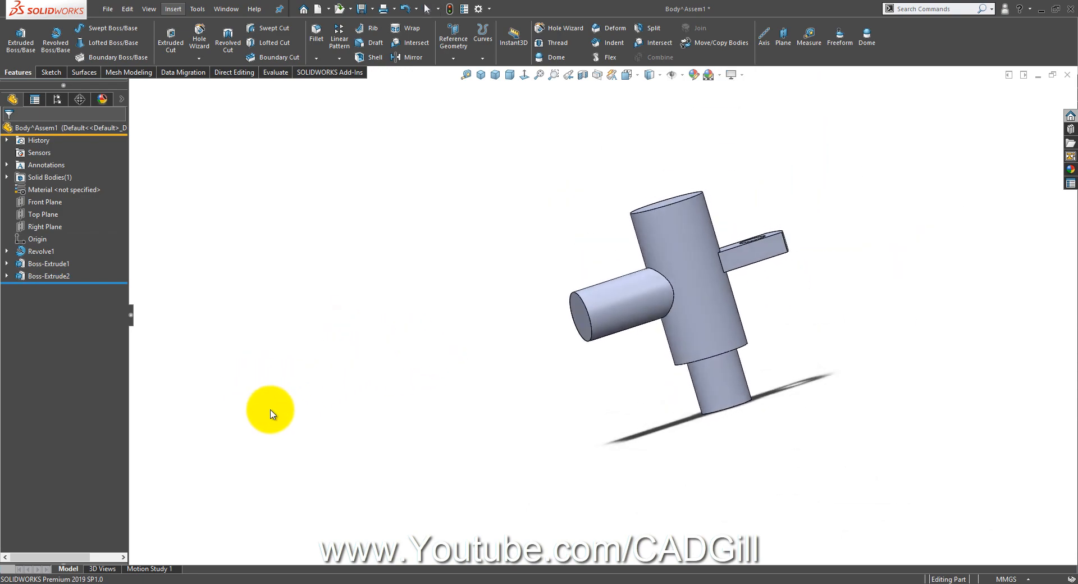
left_click(571, 581)
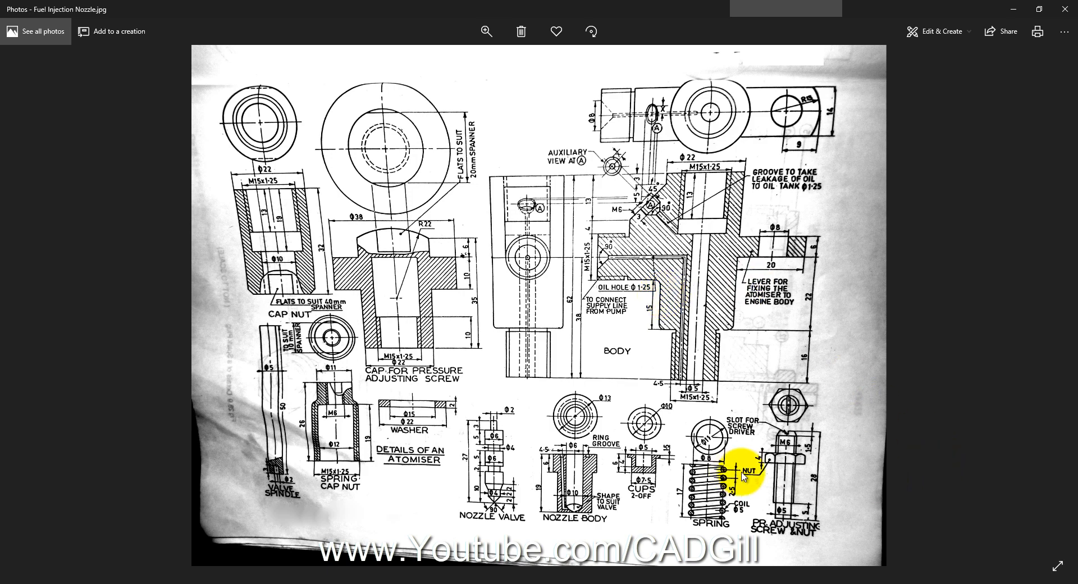
left_click(131, 578)
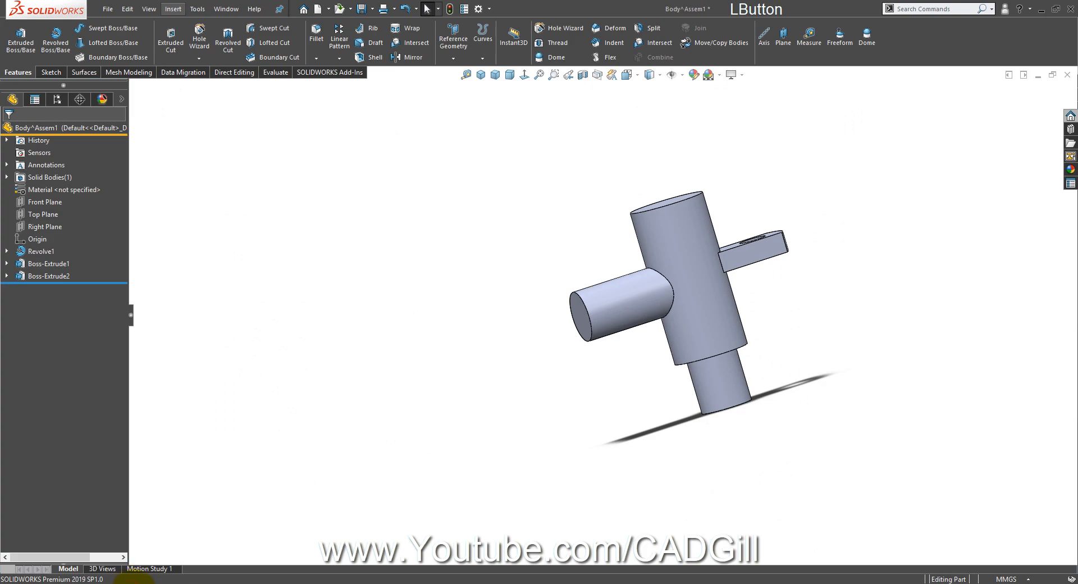
left_click(134, 581)
scroll(688, 183, "up", 4, "ctrl")
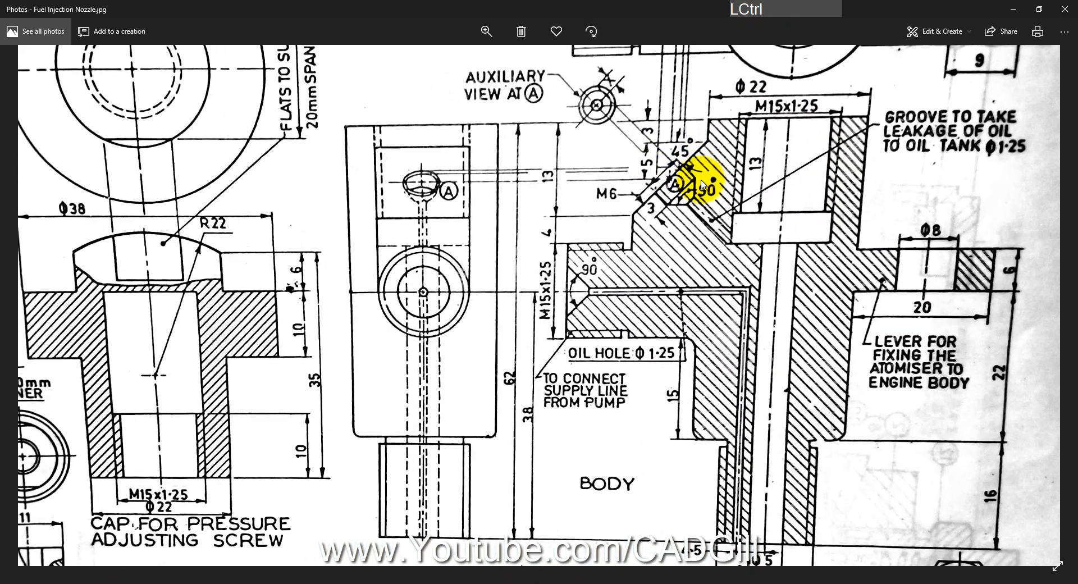
scroll(701, 183, "up", 1, "ctrl")
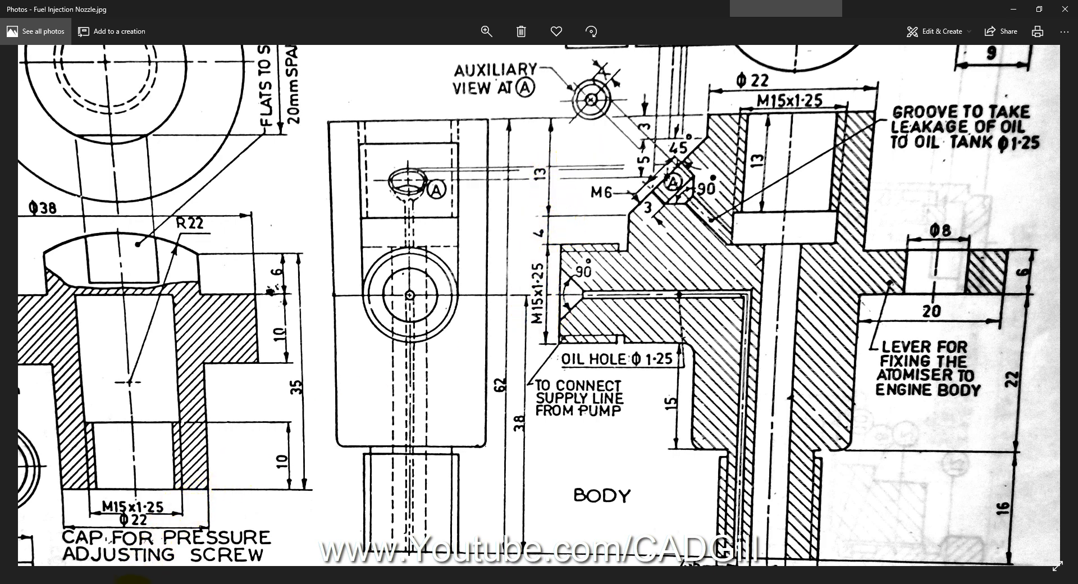
left_click(132, 583)
left_click(225, 227)
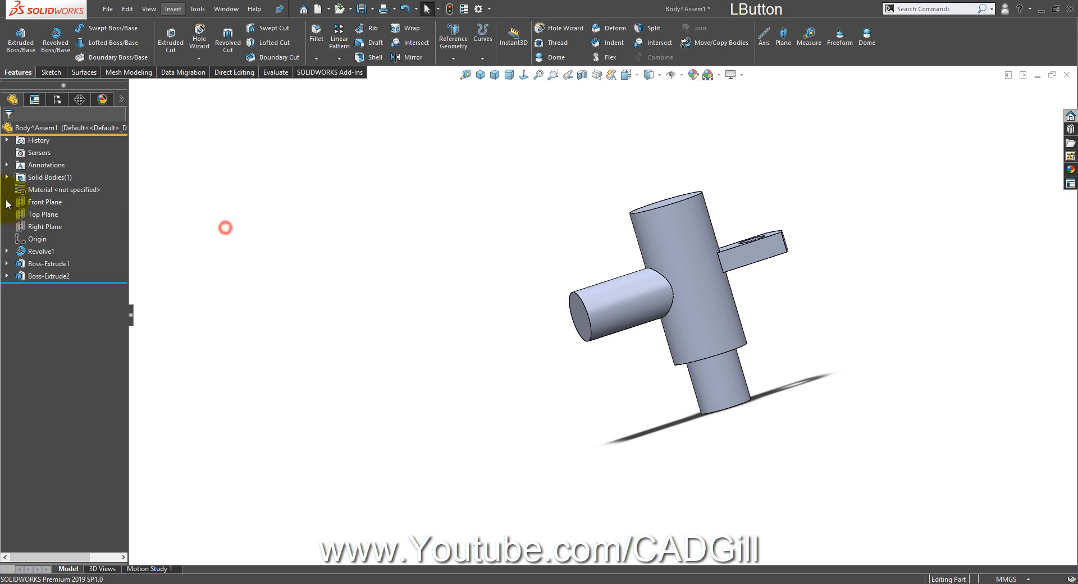
middle_click_drag(673, 312, 625, 337)
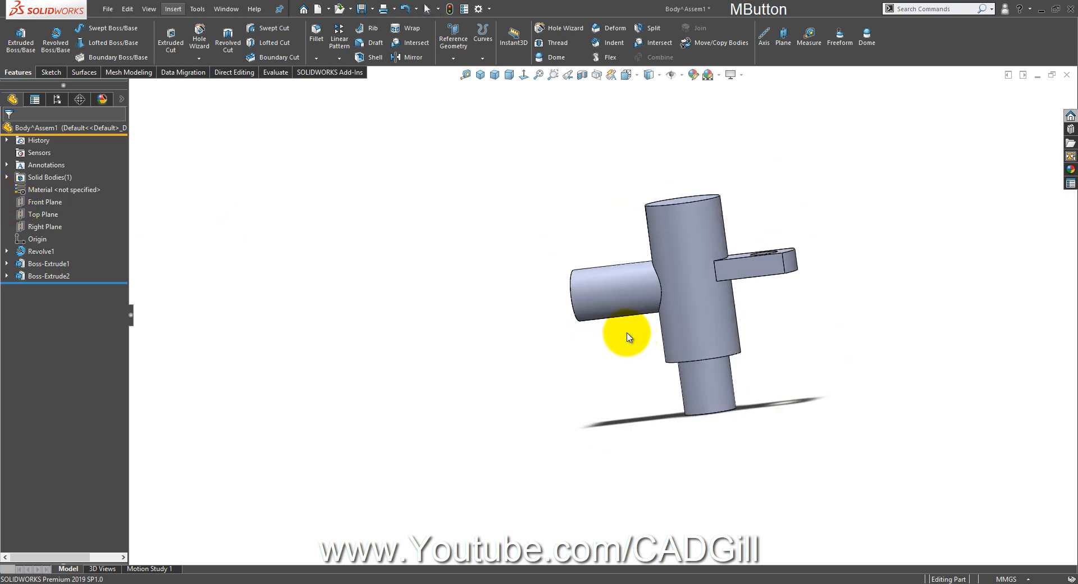
Start a sketch on the Front Plane, viewed from the back, and check the 45° angled portion in the reference drawing
left_click(35, 202)
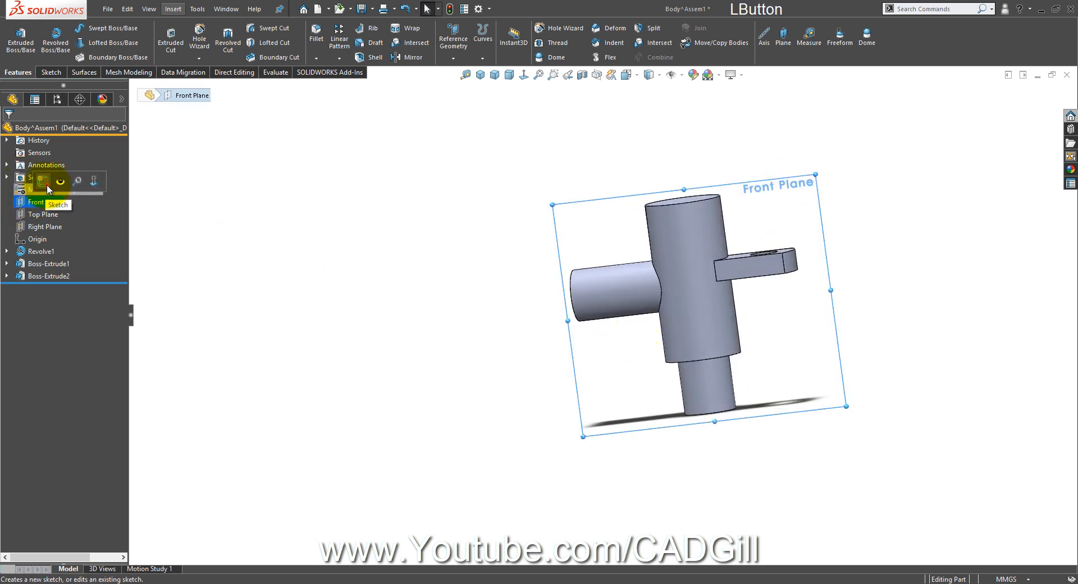
left_click(47, 185)
left_click(524, 74)
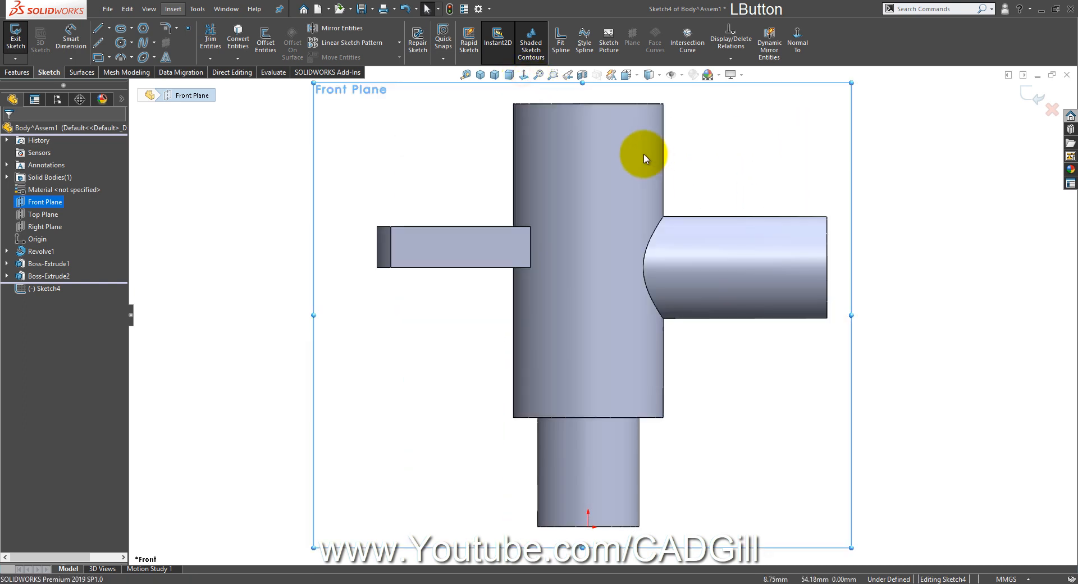
left_click(524, 74)
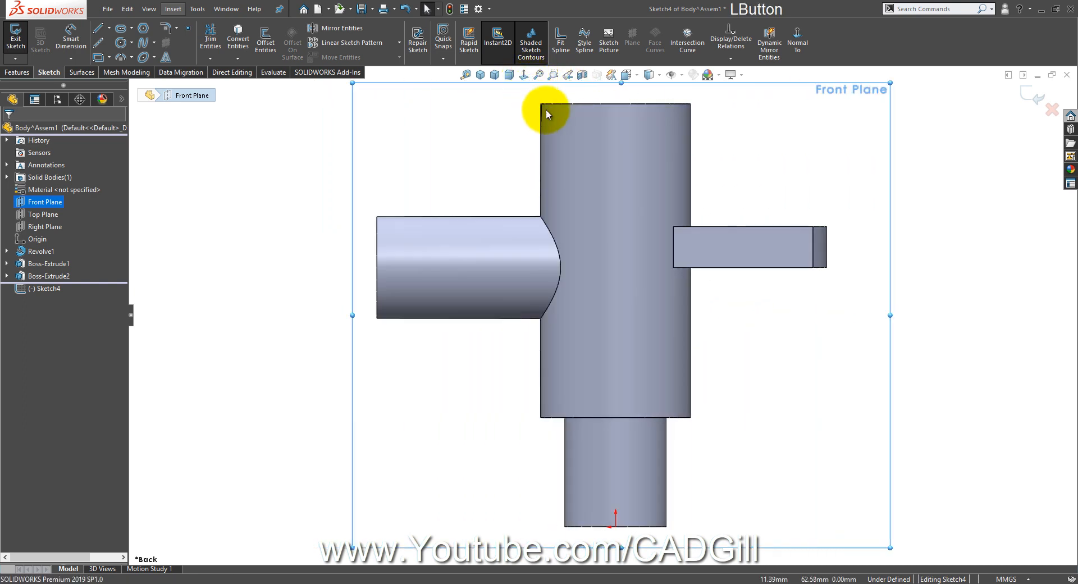
scroll(617, 146, "down", 2)
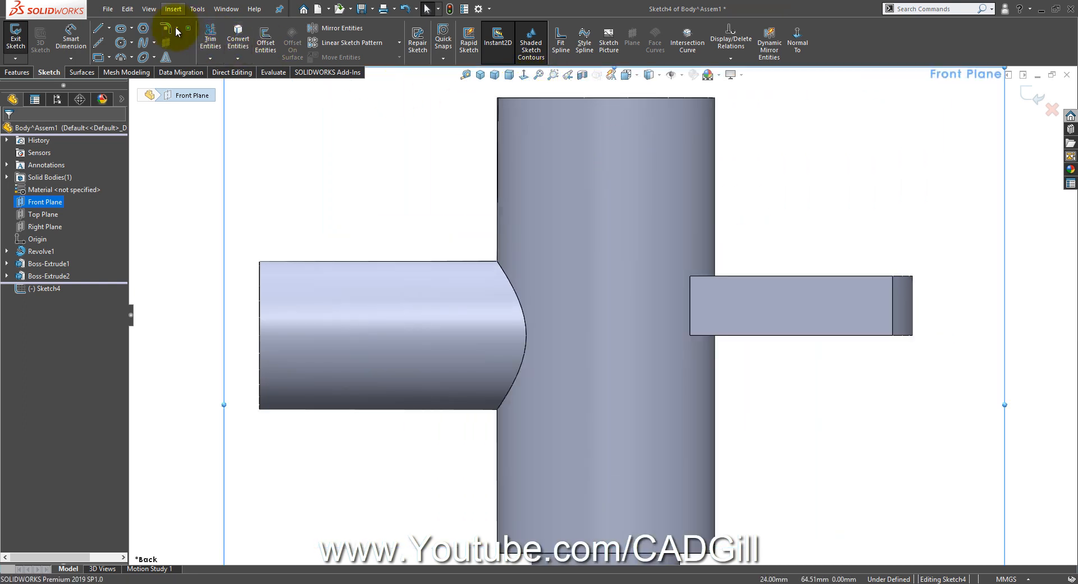
left_click(96, 28)
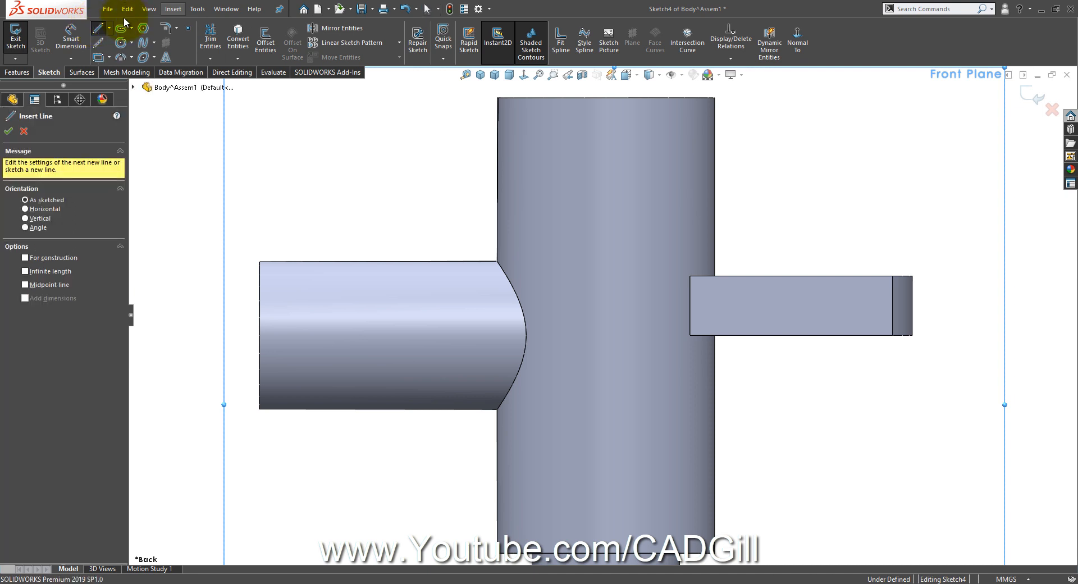
scroll(545, 135, "down", 1)
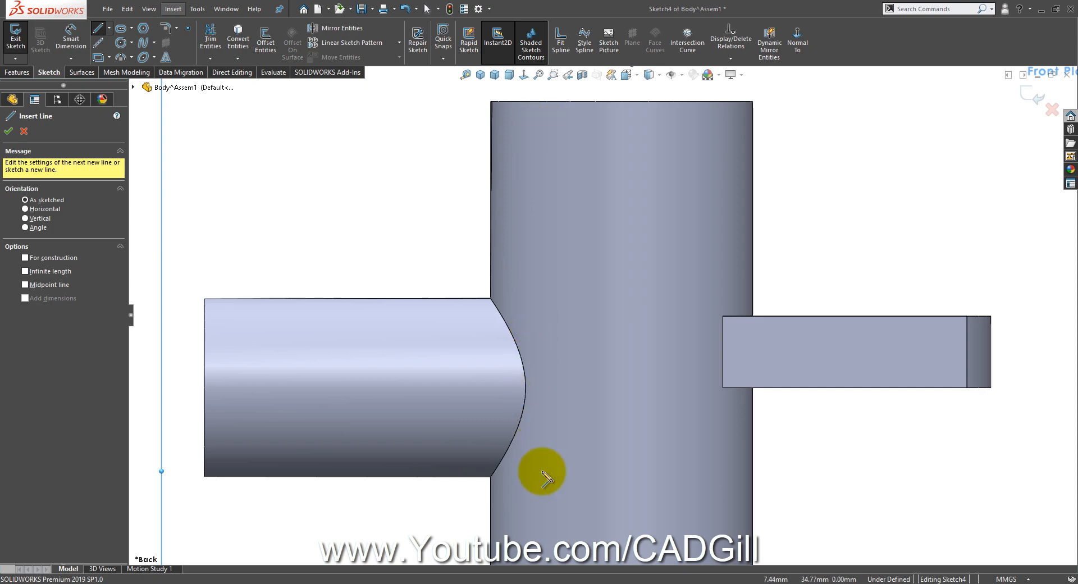
left_click(562, 583)
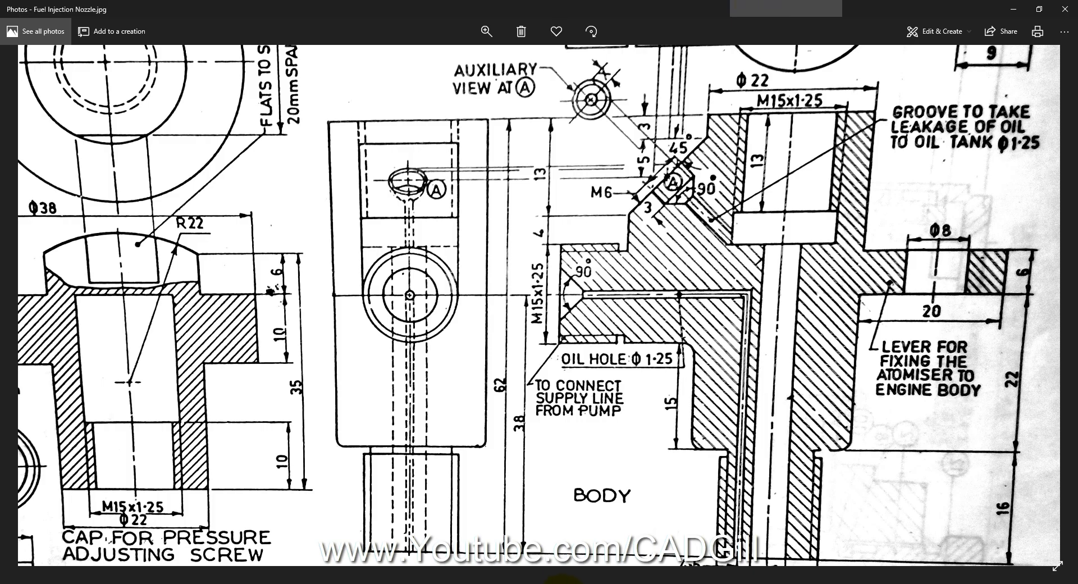
left_click(561, 583)
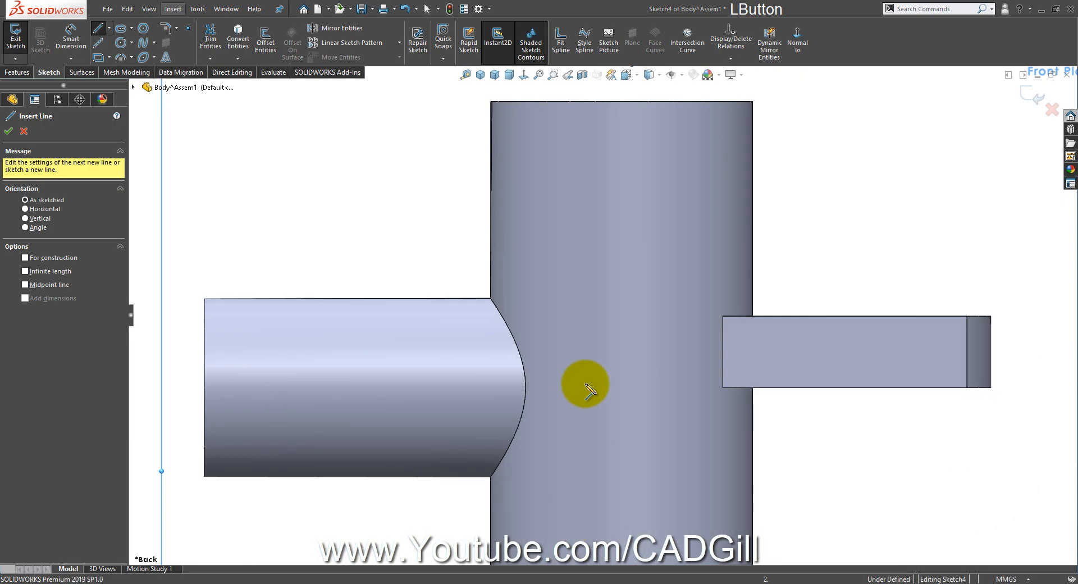
Sketch a sloping line from the main cylinder's side edge to above the side cylinder, then a vertical line about 2.2 mm down to its upper edge
mouse_move(490, 136)
left_mouse_down()
mouse_move(414, 220)
mouse_move(385, 226)
mouse_move(326, 271)
left_mouse_up()
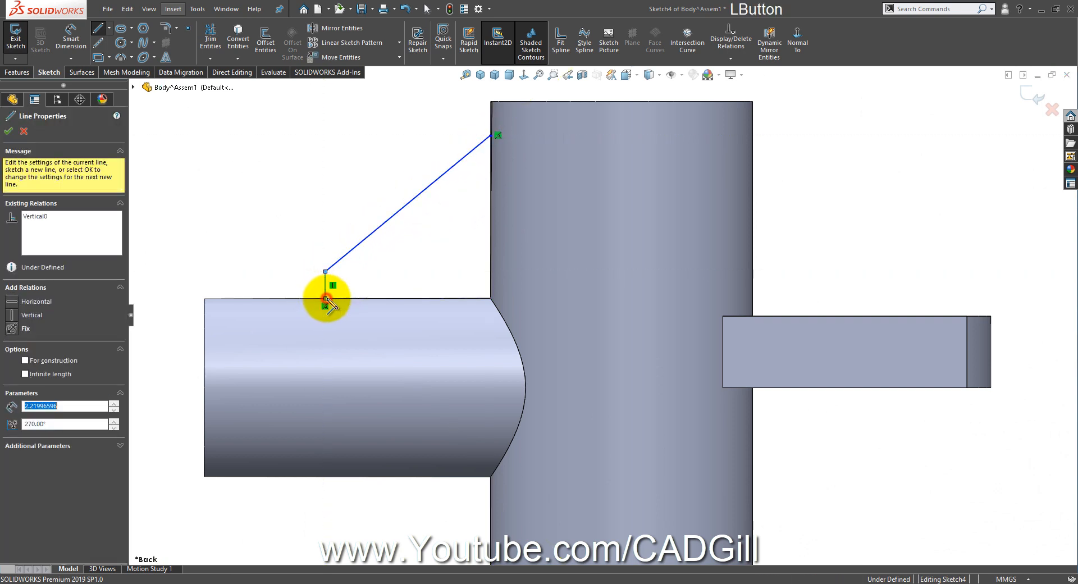
left_click(325, 298)
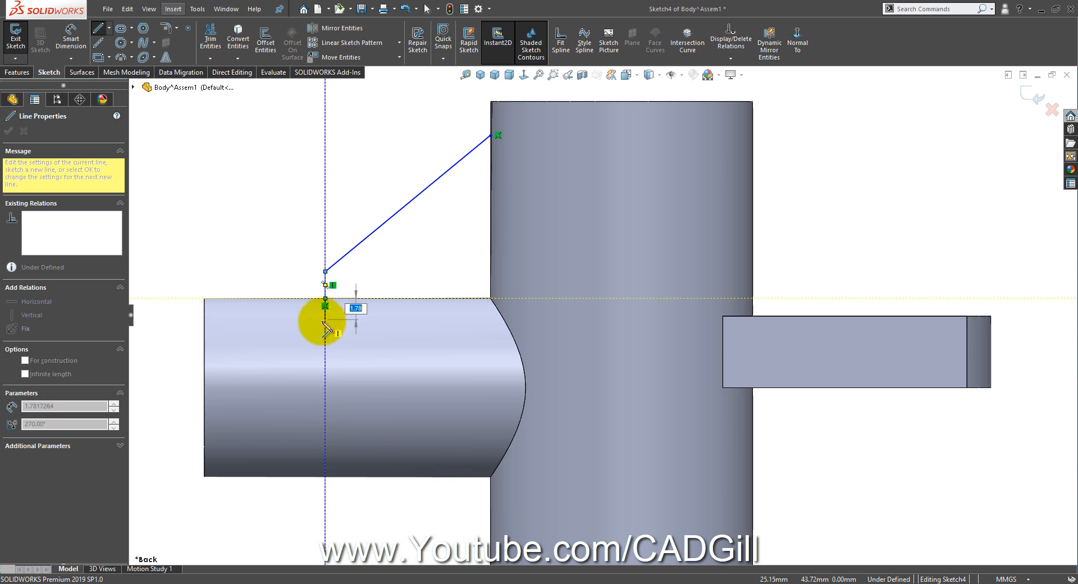
right_click(380, 298)
left_click(387, 304)
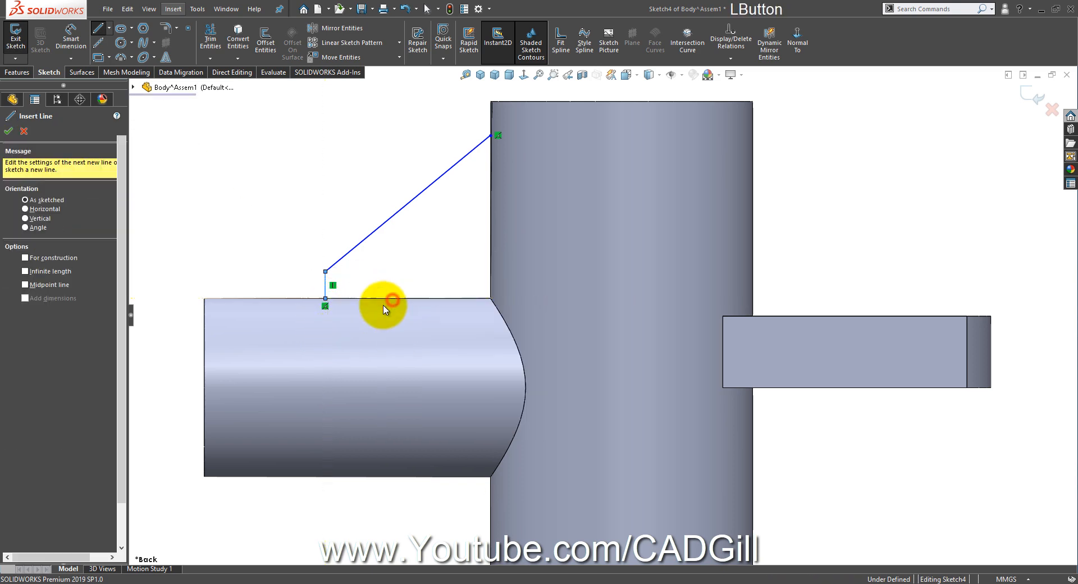
Remove the relation at the short vertical line's lower end and extend the line down into the side cylinder
left_click(326, 299)
key("Delete")
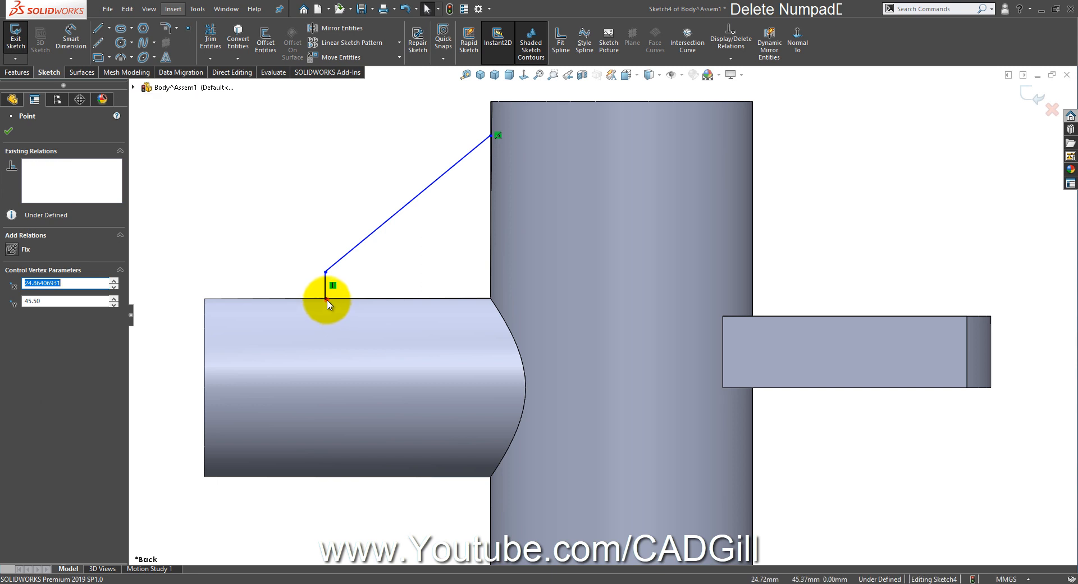
left_click_drag(325, 307, 325, 352)
left_click(471, 238)
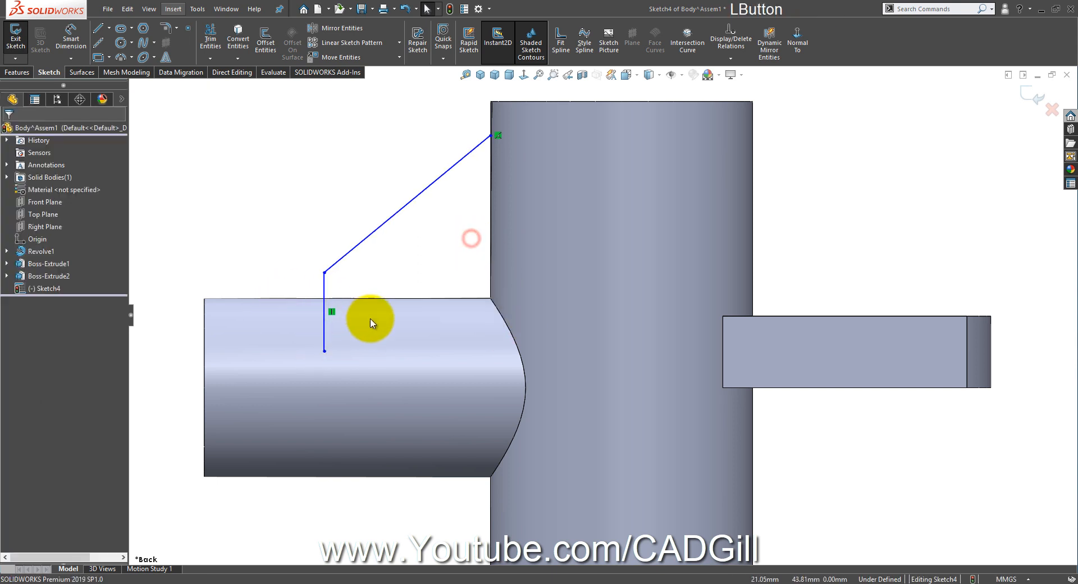
middle_click_drag(332, 303, 289, 306)
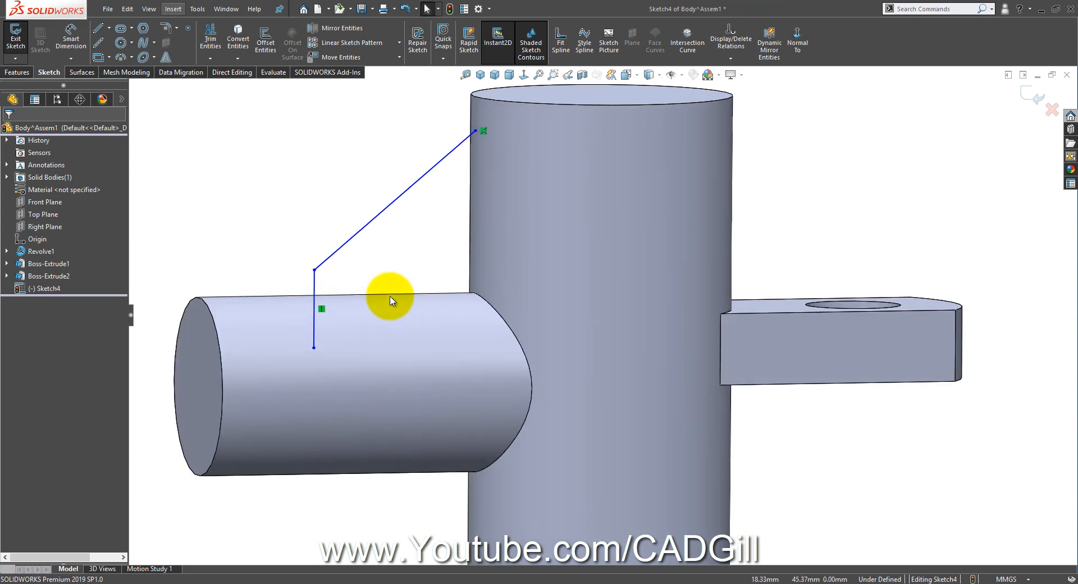
left_click(524, 76)
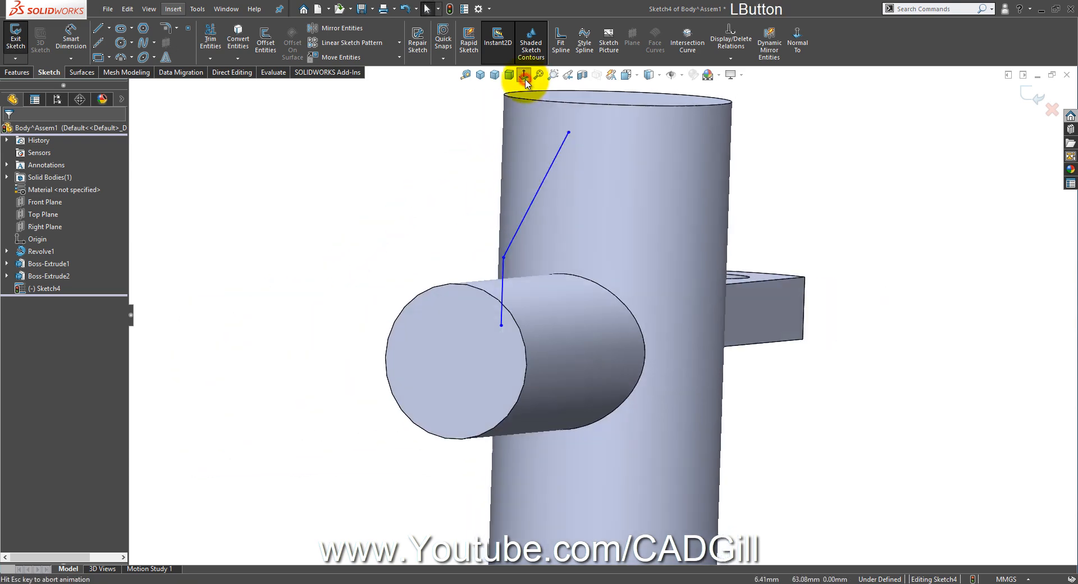
left_click(524, 76)
Extend the sloping line's upper end into the main cylinder and attach it to the cylinder's top edge
scroll(621, 125, "down", 3)
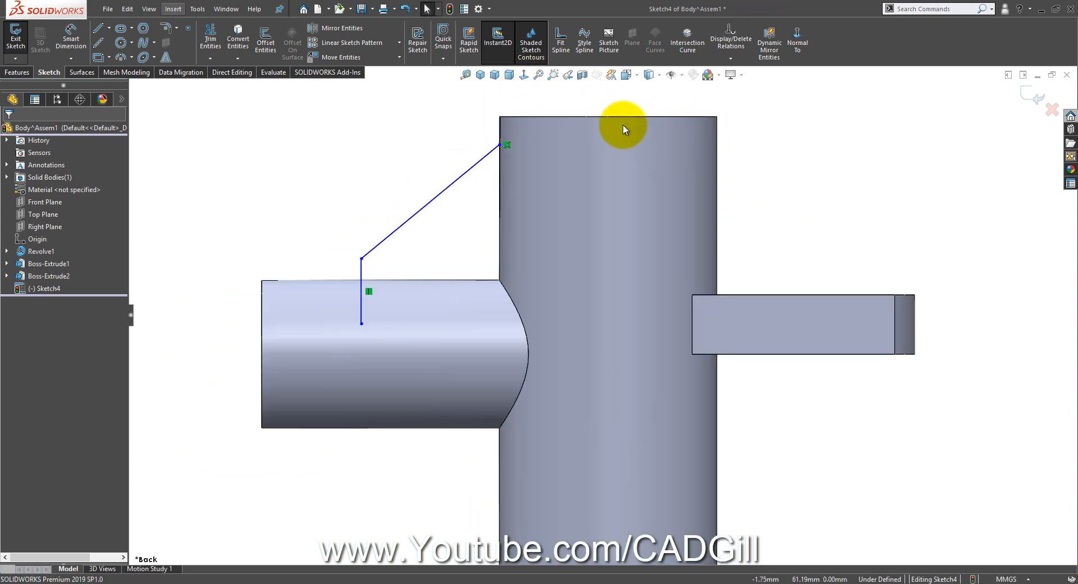
scroll(505, 115, "down", 2)
left_click(211, 39)
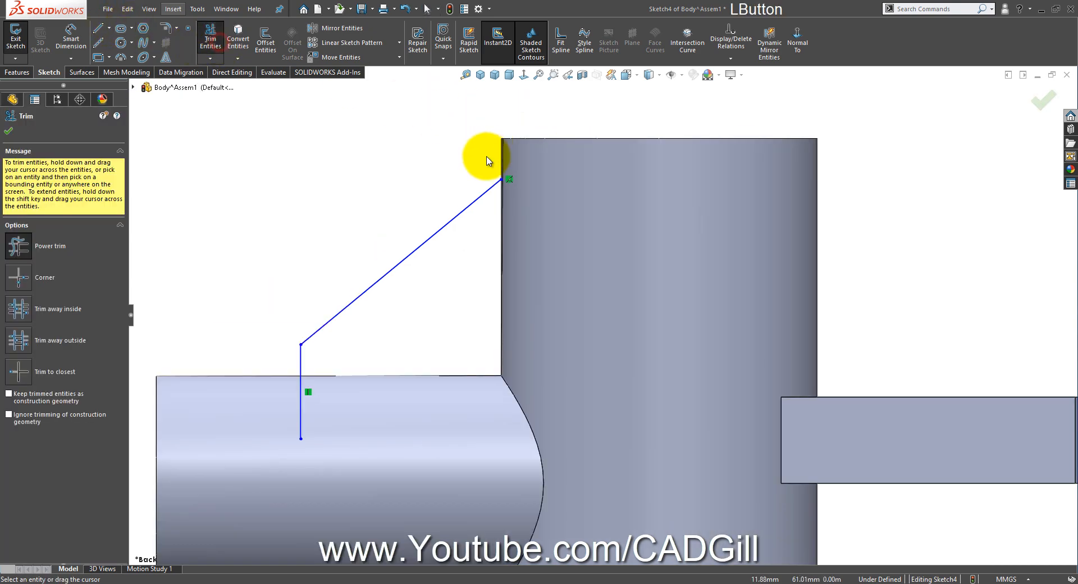
left_click_drag(493, 187, 534, 153)
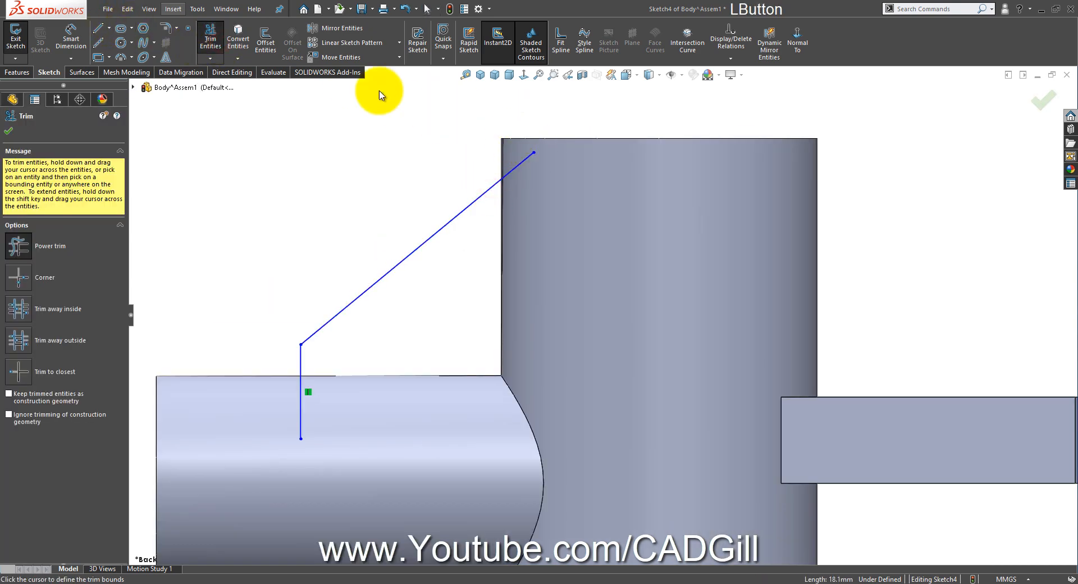
left_click(98, 28)
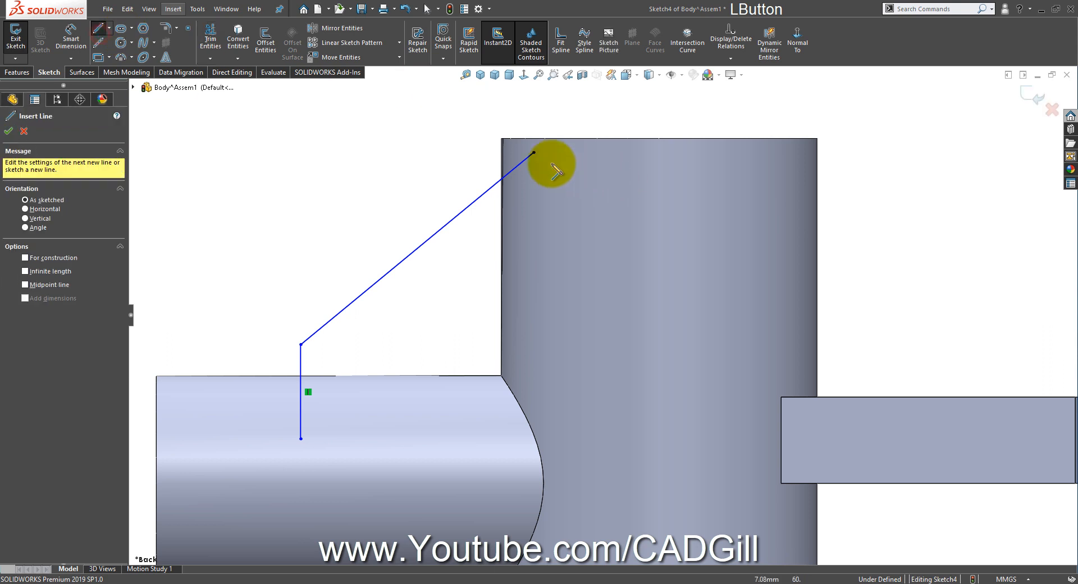
right_click(576, 102)
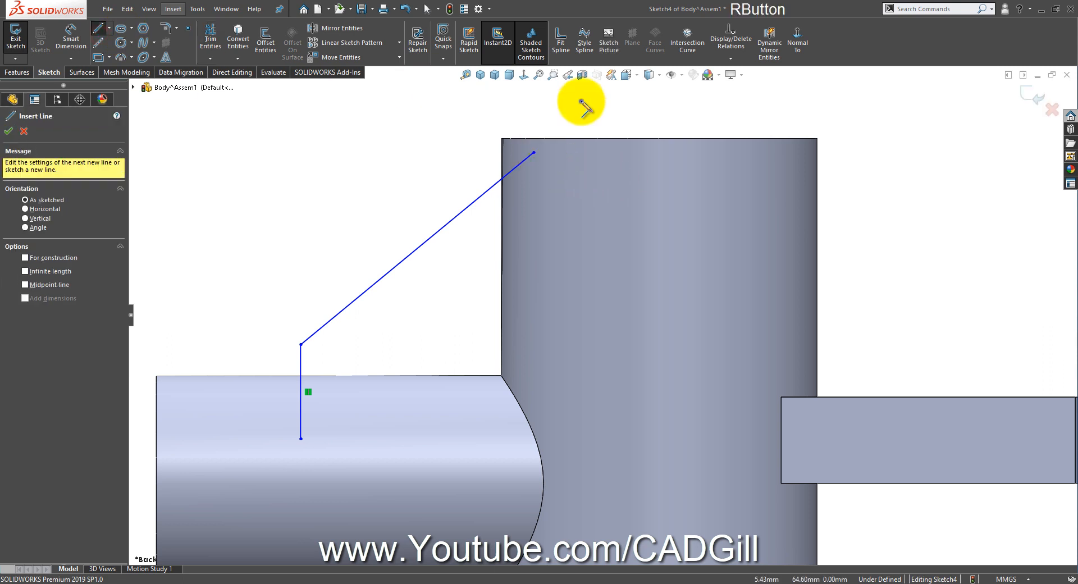
left_click(590, 107)
left_click_drag(537, 155, 551, 139)
left_click(447, 116)
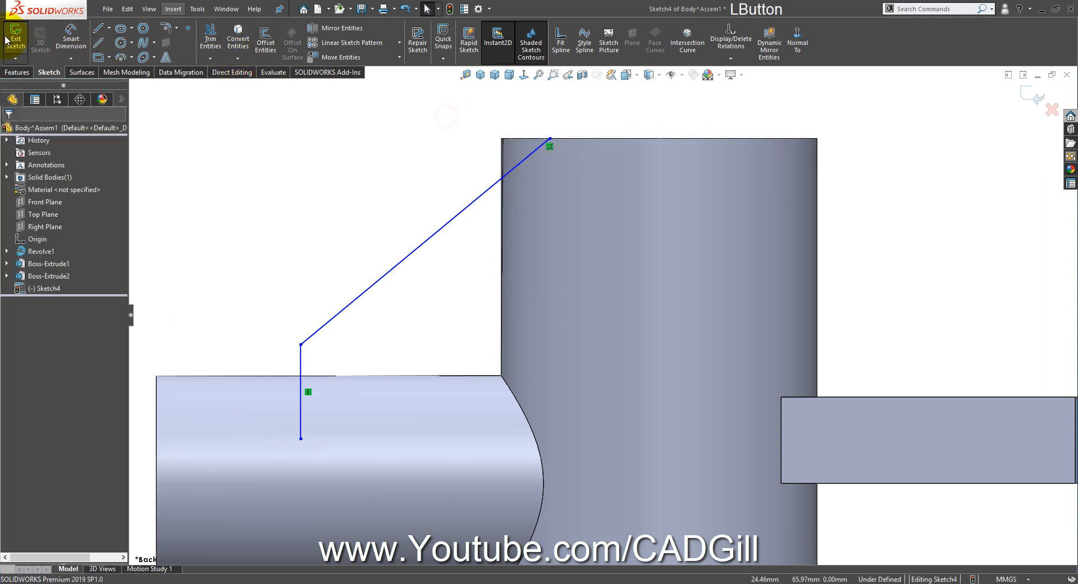
Close the profile with a vertical line about 20.9 mm long inside the main cylinder and a horizontal base line about 17.3 mm long
left_click(71, 37)
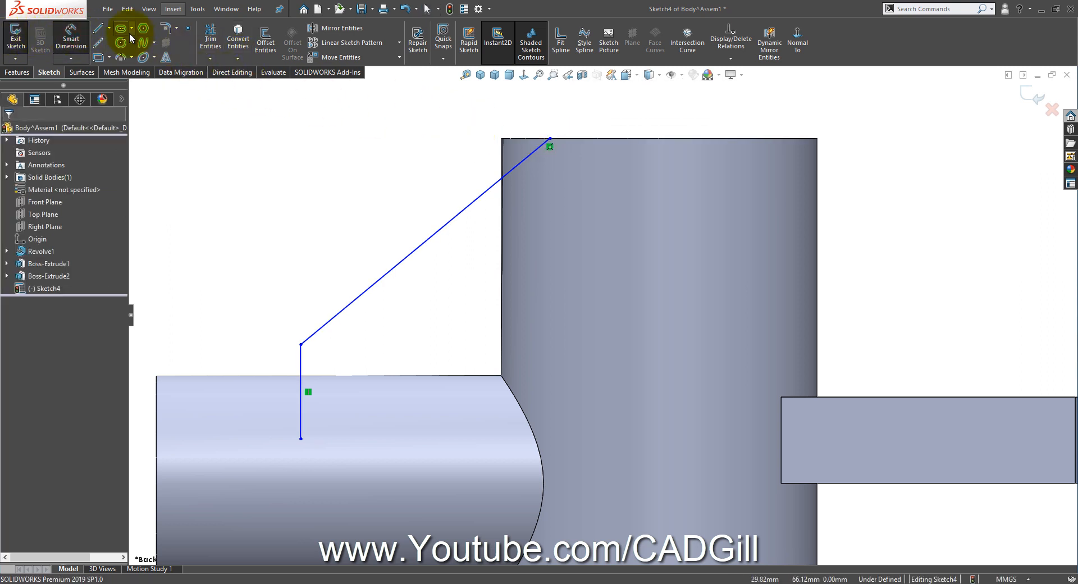
left_click(98, 28)
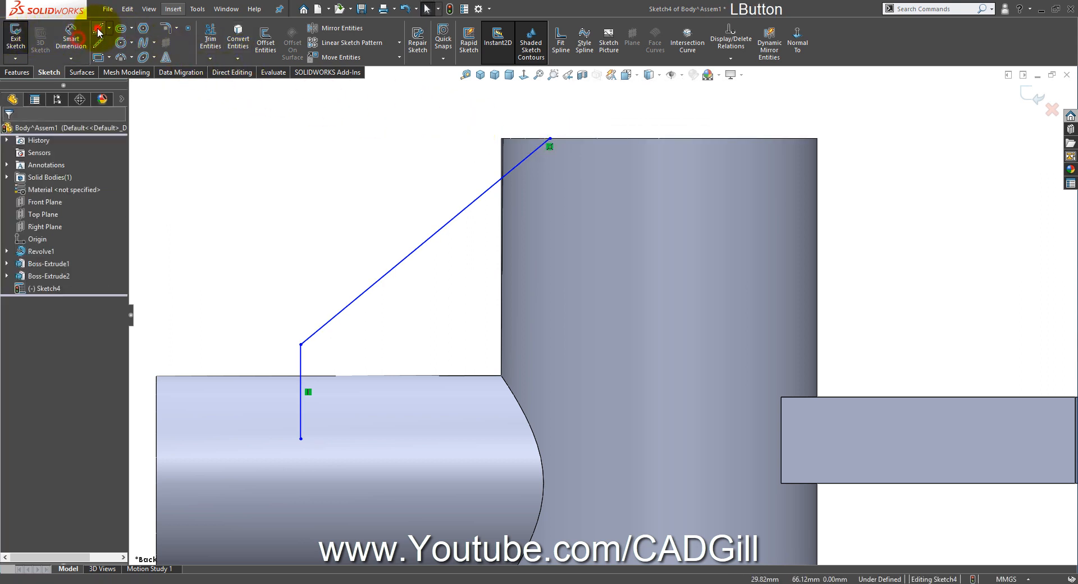
left_click(550, 138)
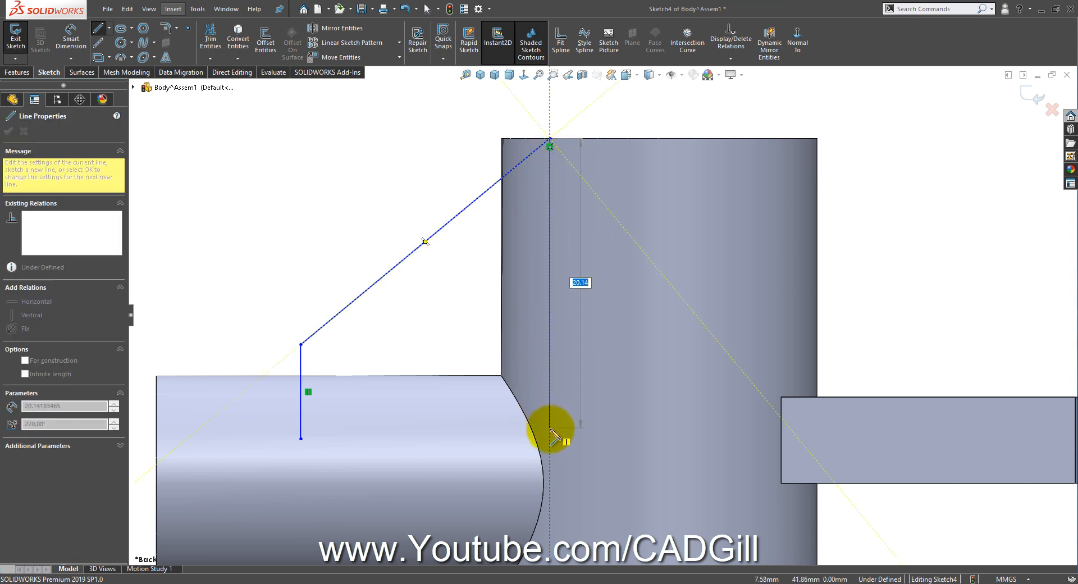
left_click(550, 439)
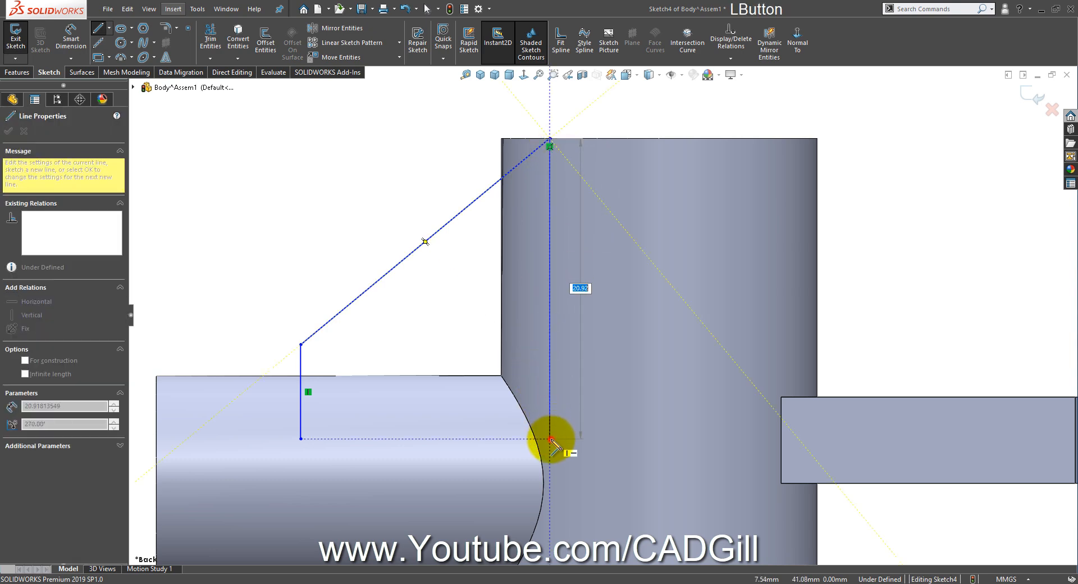
left_click(301, 438)
right_click(433, 292)
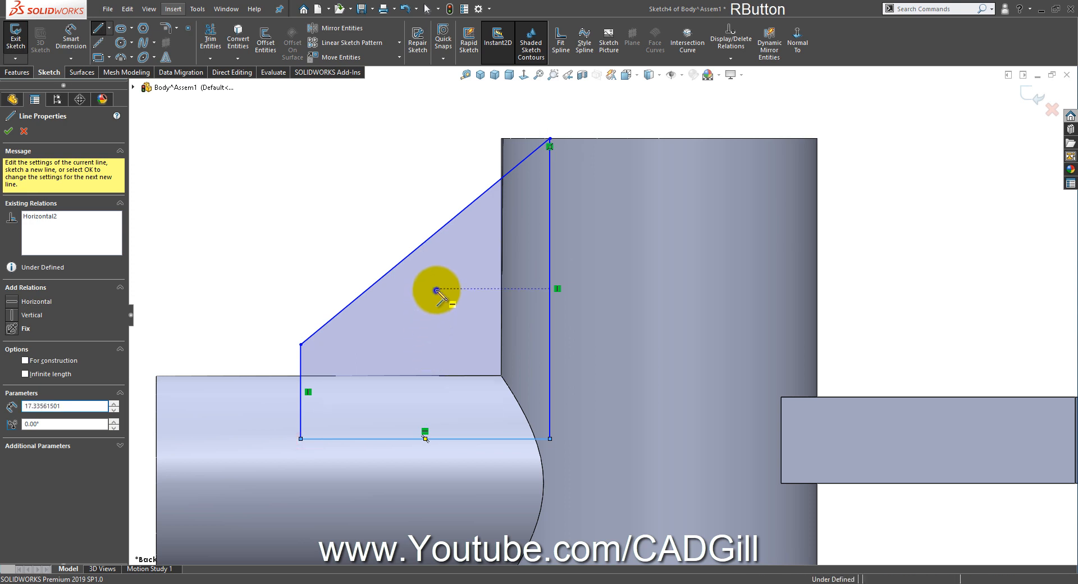
left_click(437, 293)
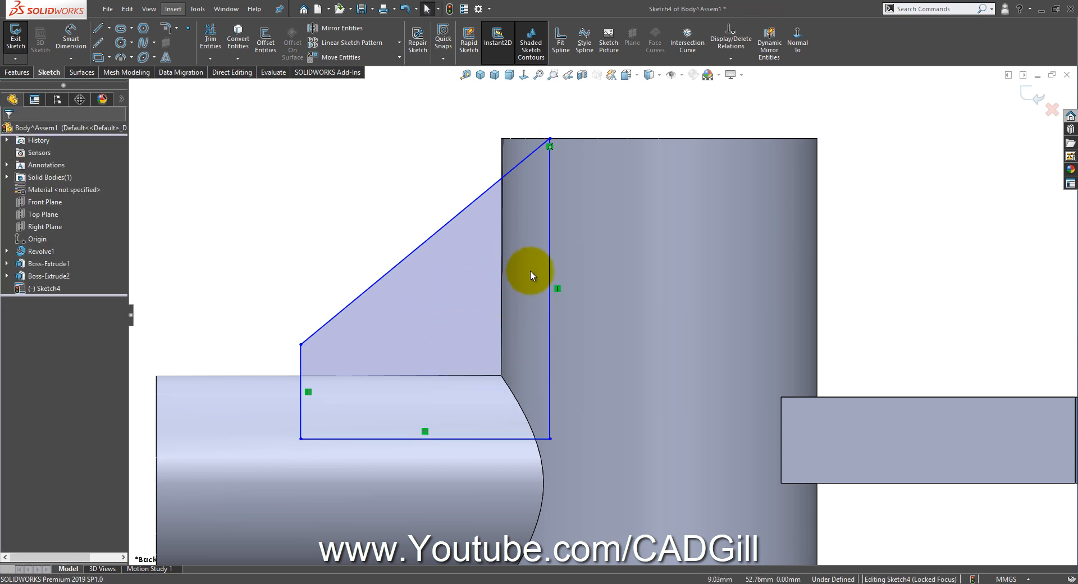
Dimension the intersection of the sloping line and the main cylinder's side edge 3 mm below the cylinder's top edge
scroll(565, 134, "down", 1)
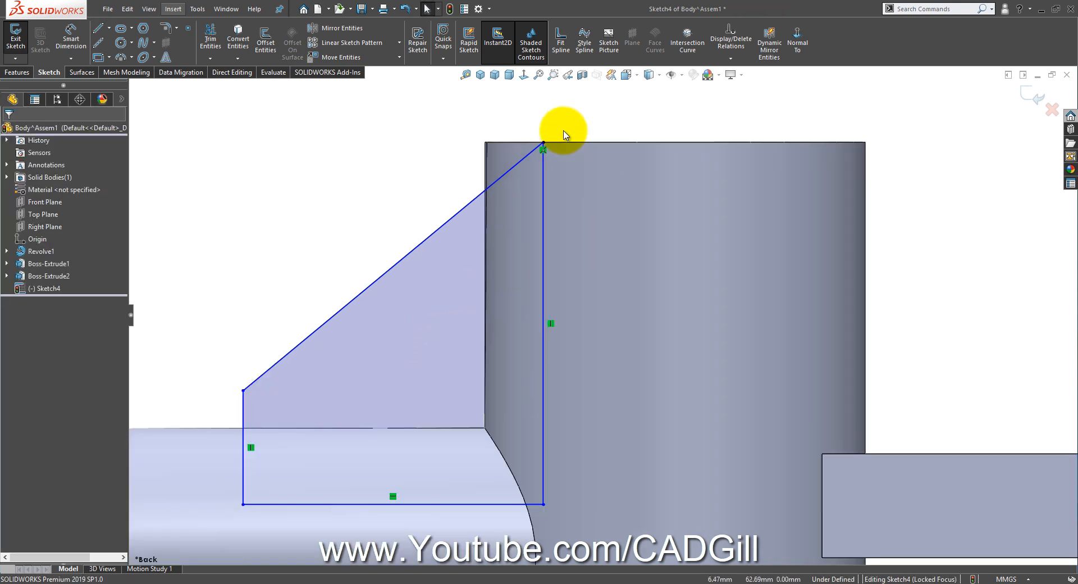
scroll(564, 134, "down", 1)
left_click(73, 35)
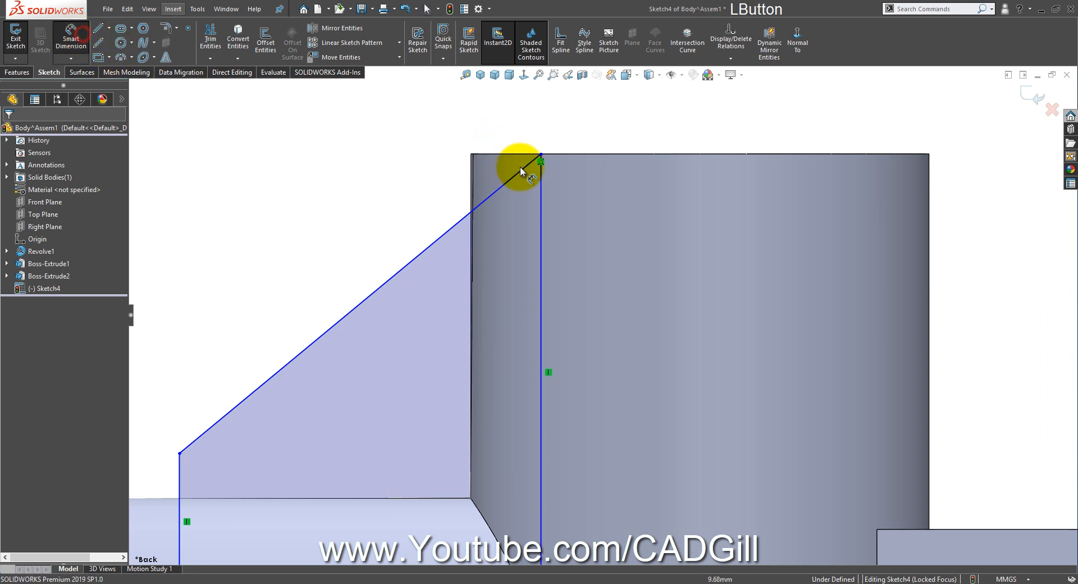
left_click(505, 152)
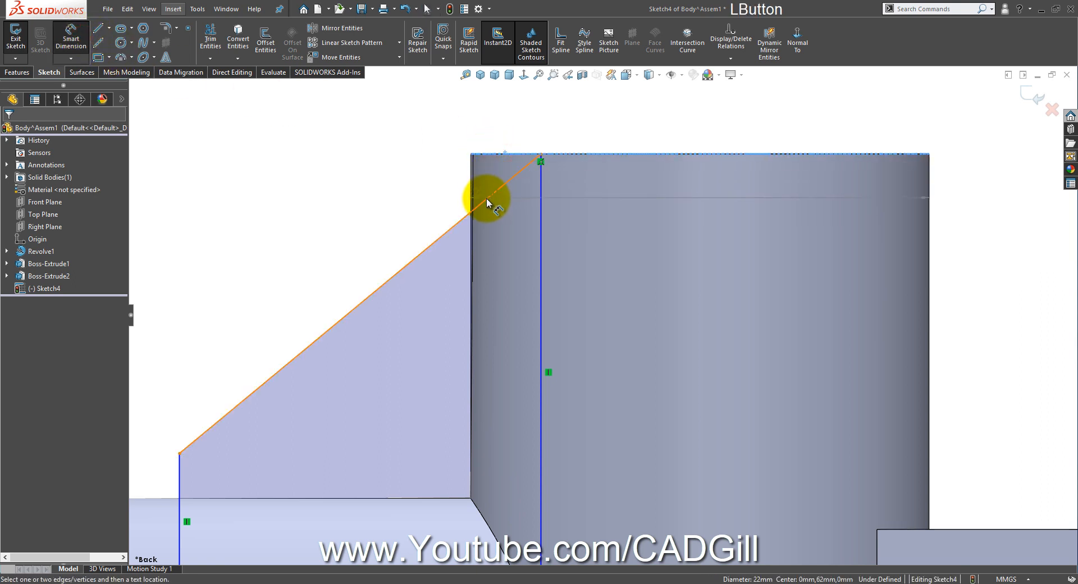
left_click(69, 35)
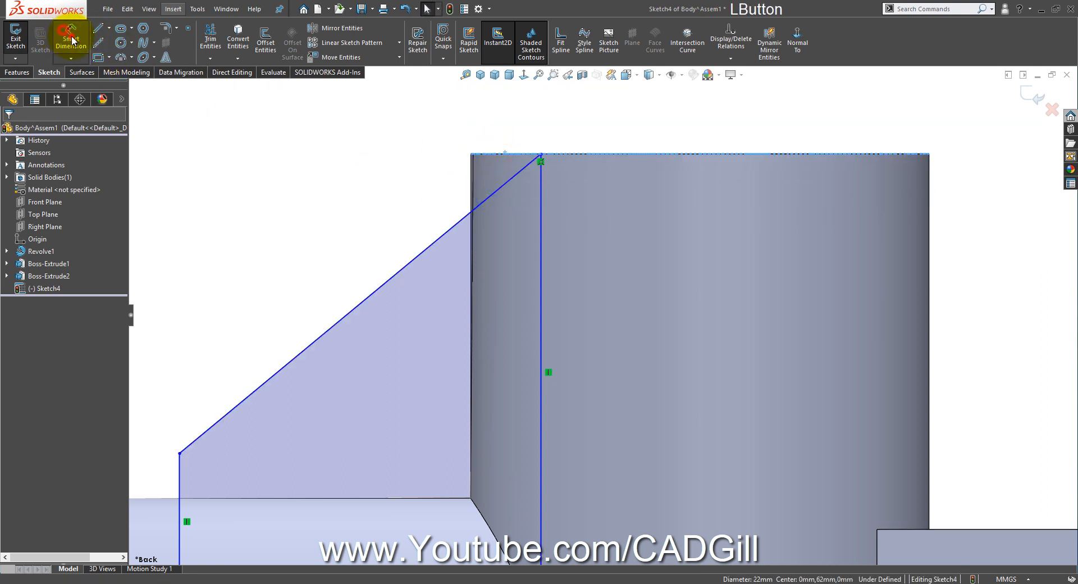
right_click(481, 201)
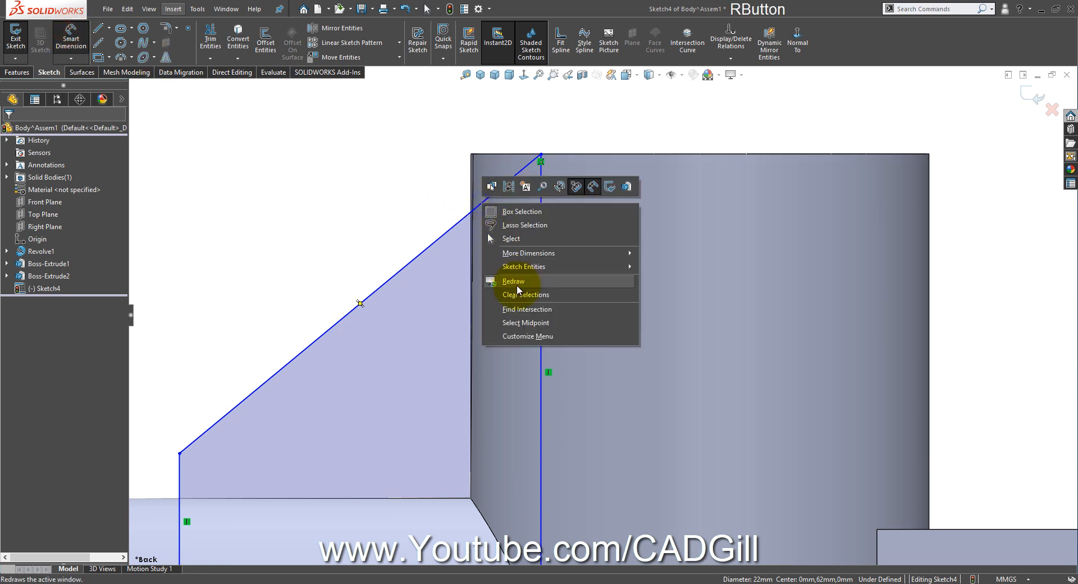
left_click(529, 309)
left_click(470, 192)
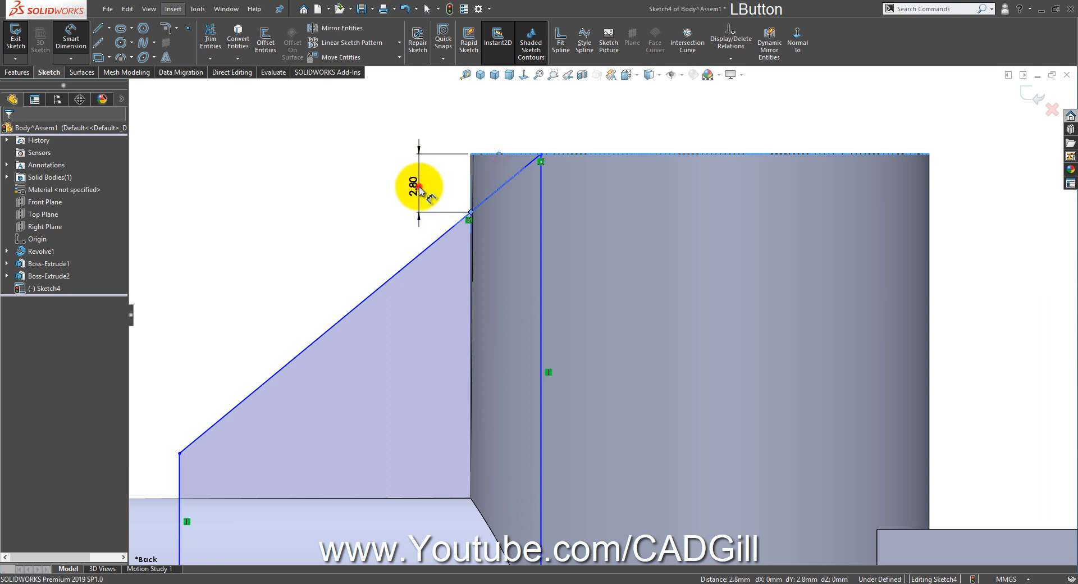
left_click(419, 182)
type("3")
key("Return")
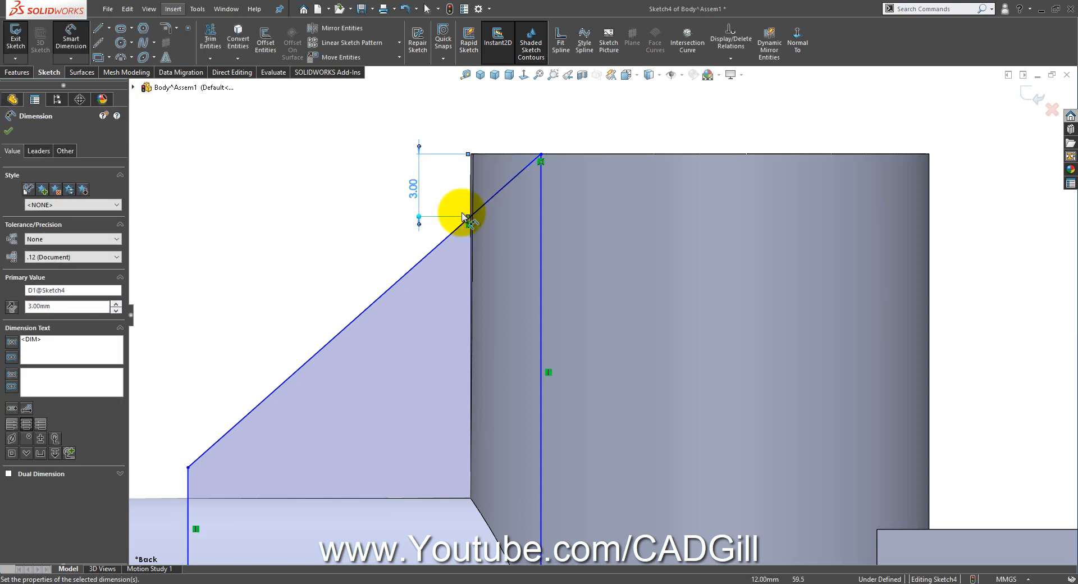
Dimension the angle between the sloping line and the vertical line inside the main cylinder as 45°
left_click(439, 247)
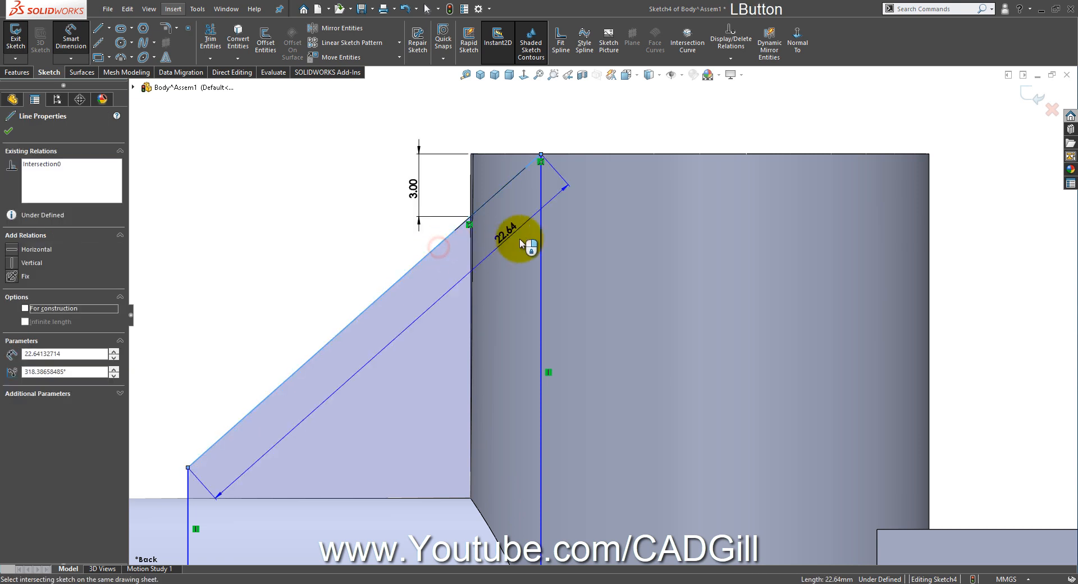
left_click(541, 257)
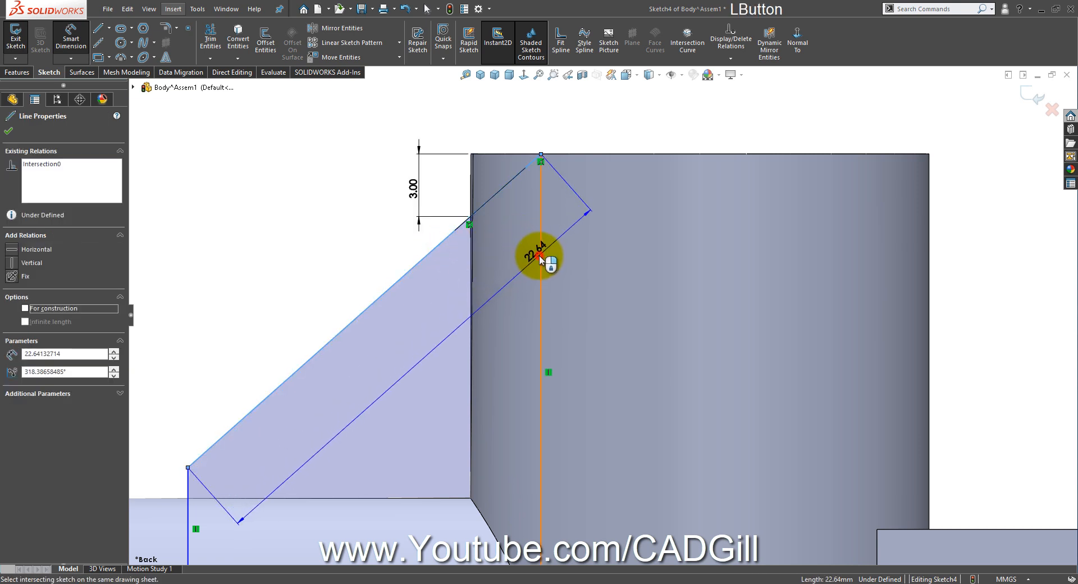
left_click(478, 276)
type("45")
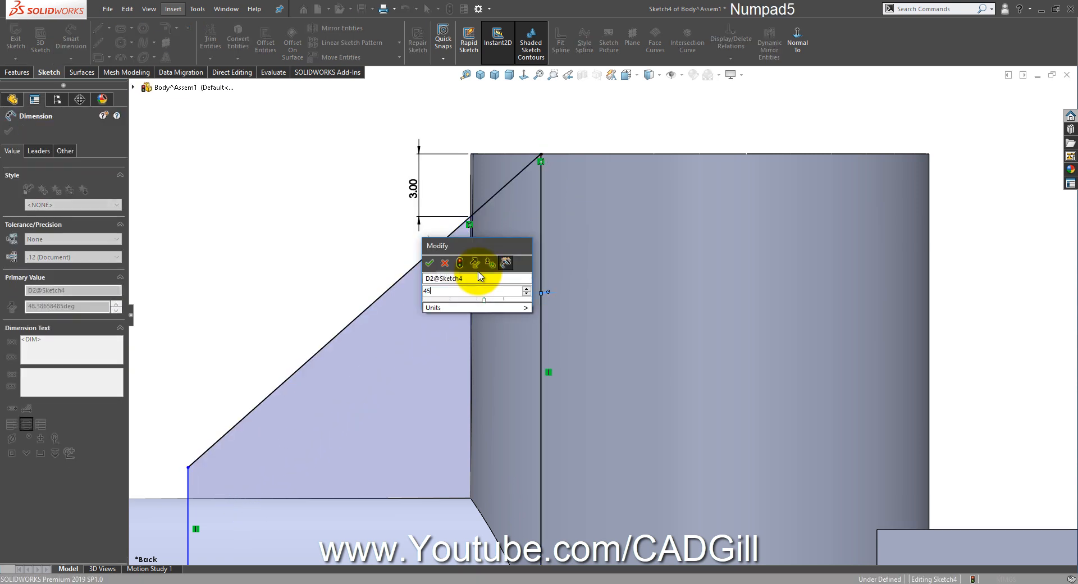
key("Return")
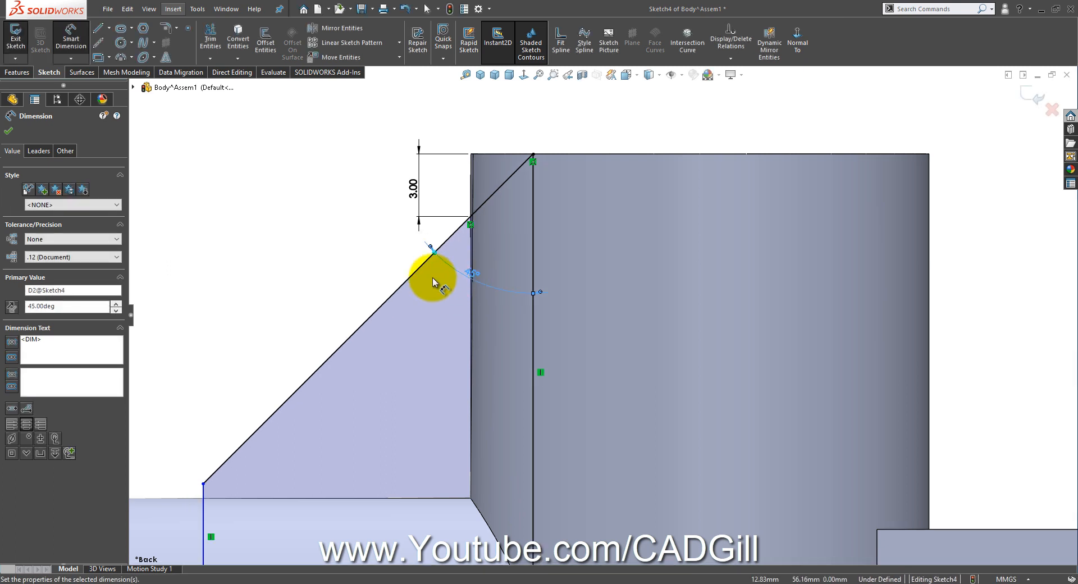
Dimension the sloping line's lower end 13 mm below the main cylinder's top edge
scroll(424, 292, "up", 3)
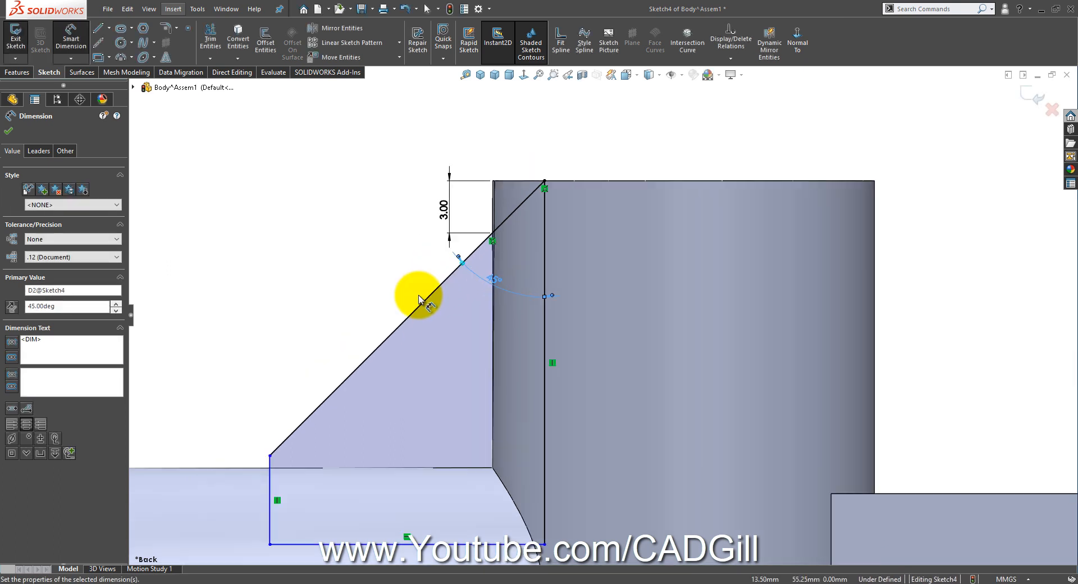
scroll(533, 241, "down", 2)
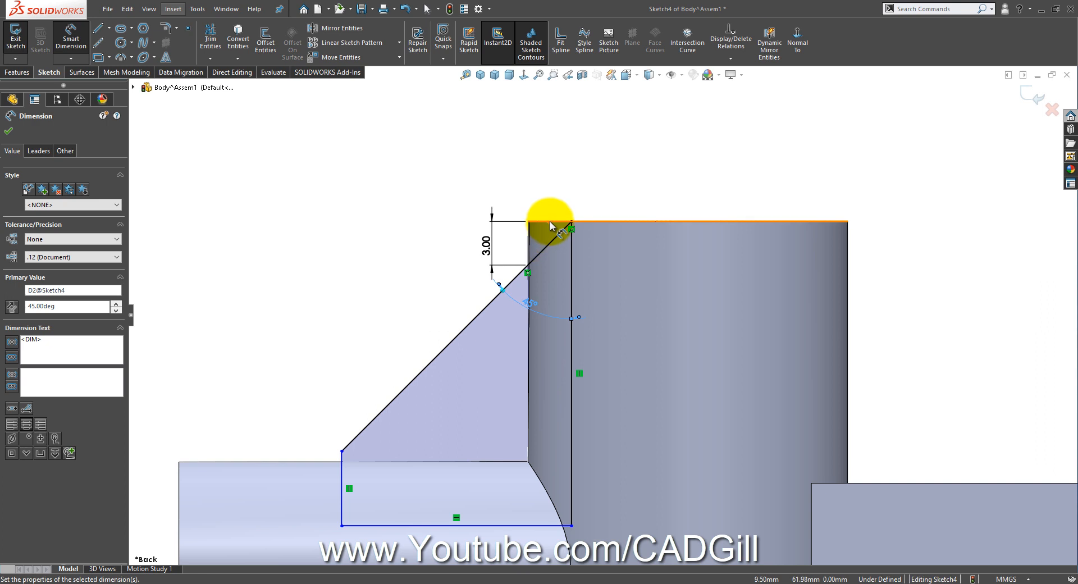
left_click(550, 221)
left_click(342, 450)
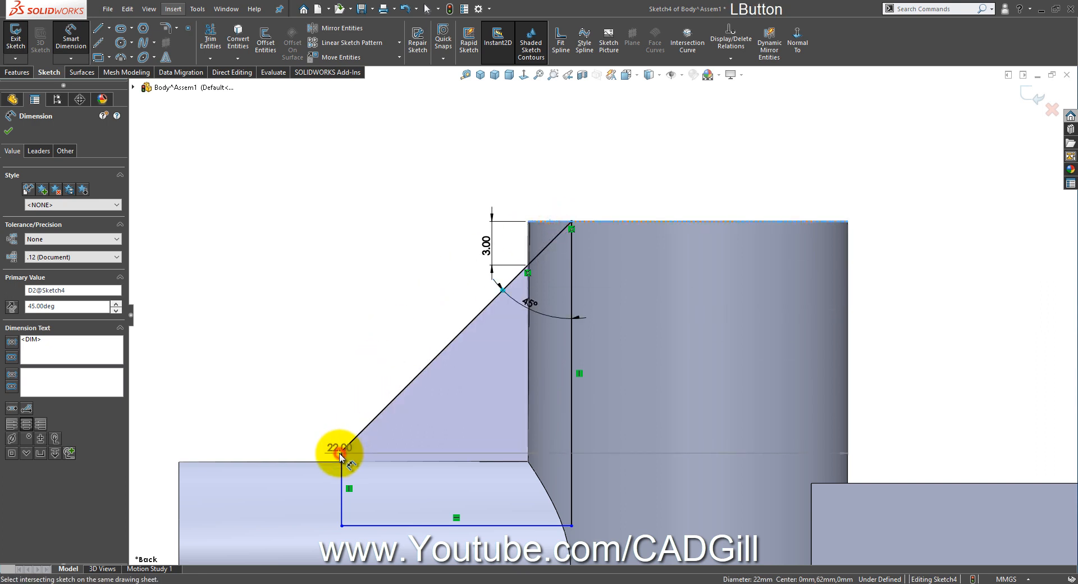
left_click(297, 348)
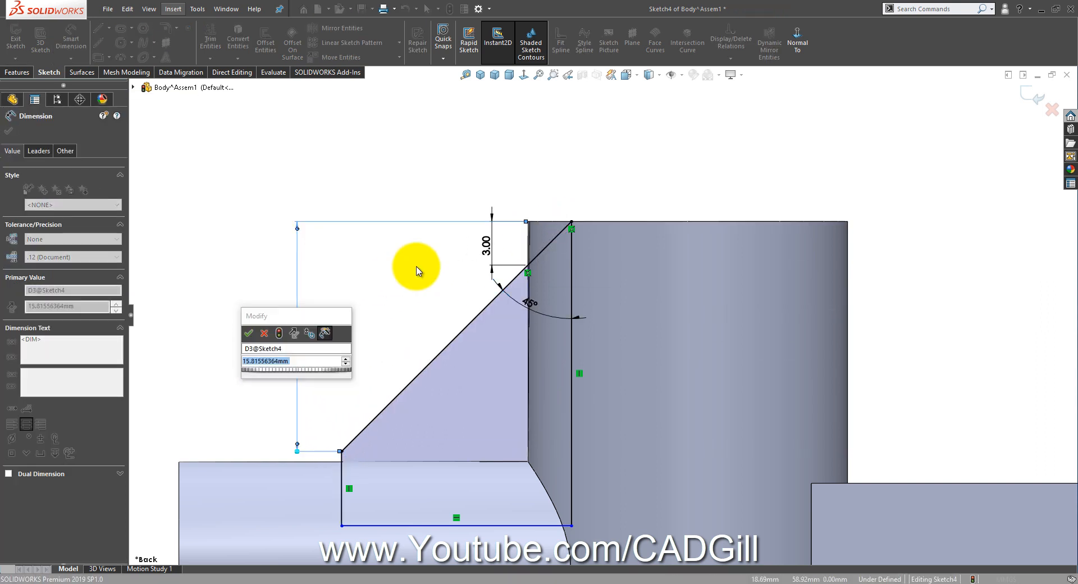
type("13")
key("KP_Enter")
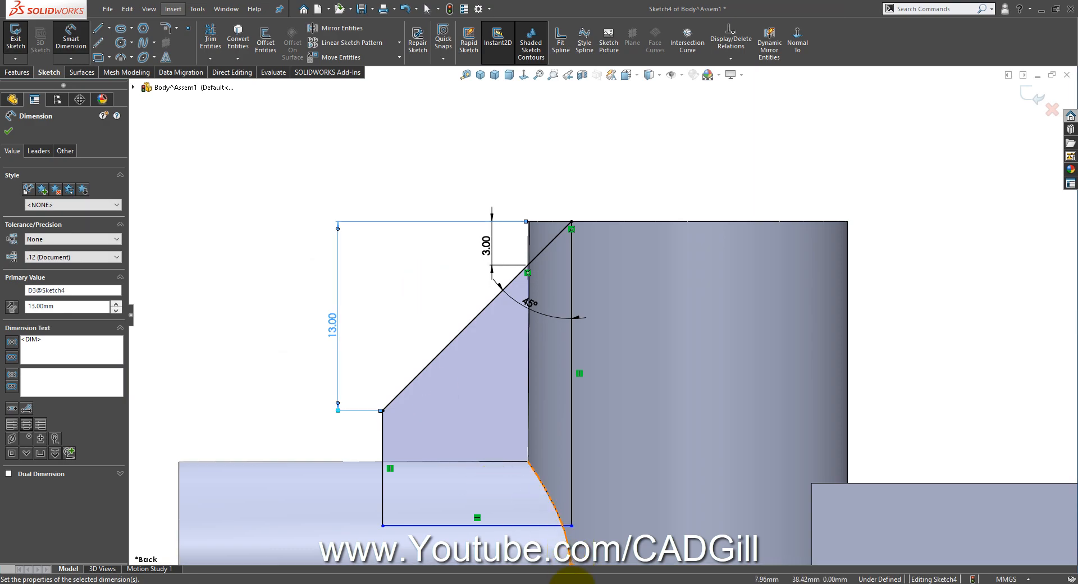
Check the reference drawing's dimensions around the angled portion, and dimension the profile's horizontal base line 20 mm below the cylinder's top edge
left_click(572, 582)
scroll(667, 183, "up", 1, "ctrl")
scroll(667, 183, "up", 3, "ctrl")
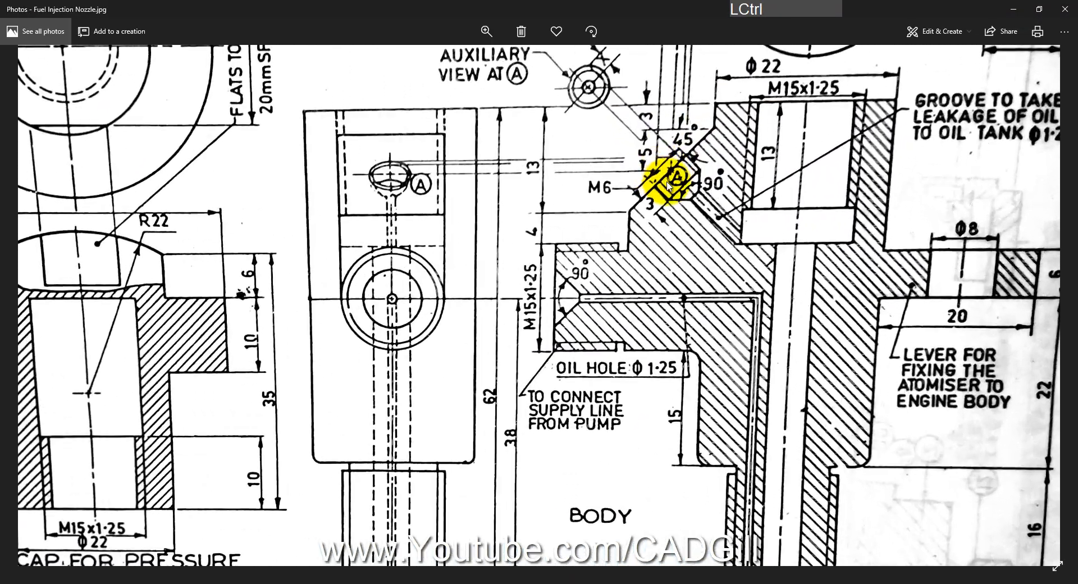
left_click_drag(646, 191, 596, 248)
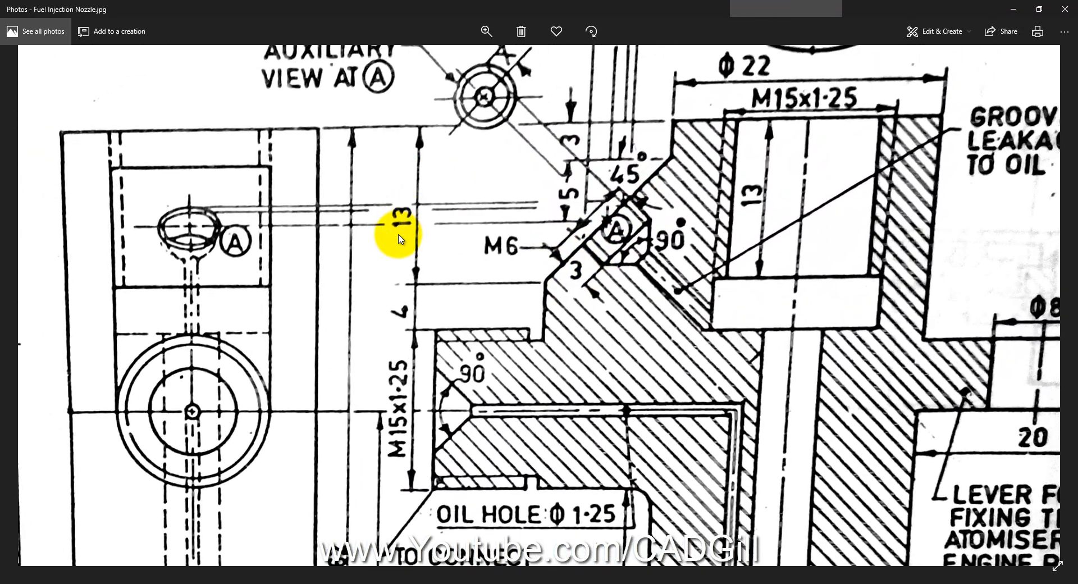
left_click(138, 582)
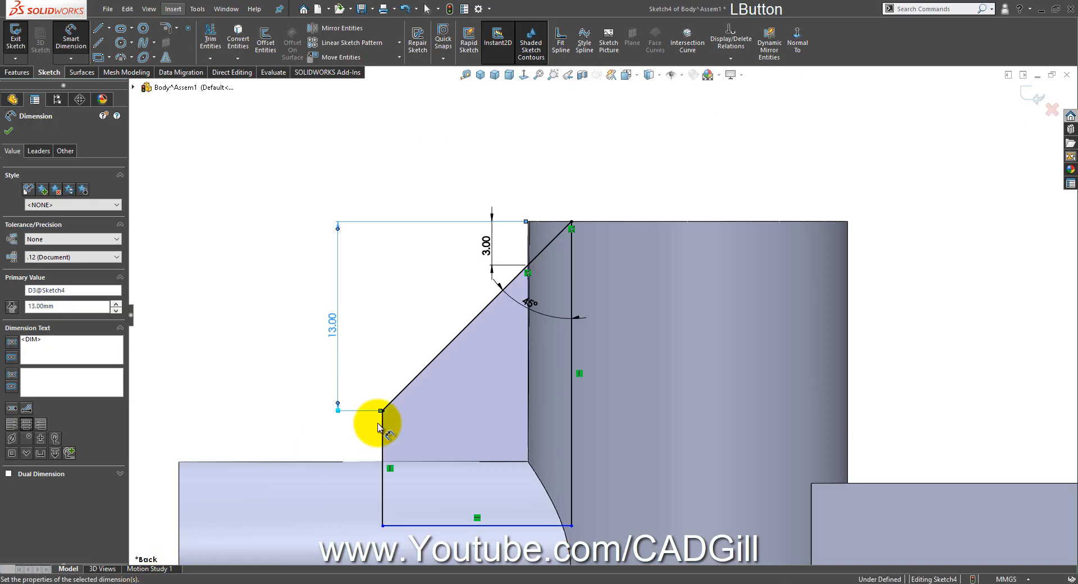
left_click(460, 525)
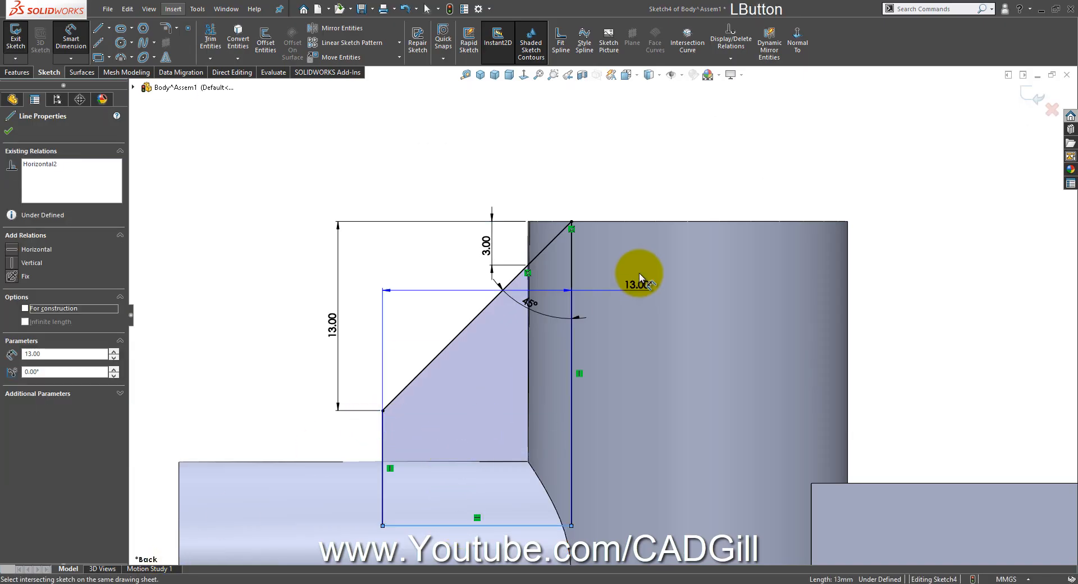
left_click(625, 222)
left_click(641, 352)
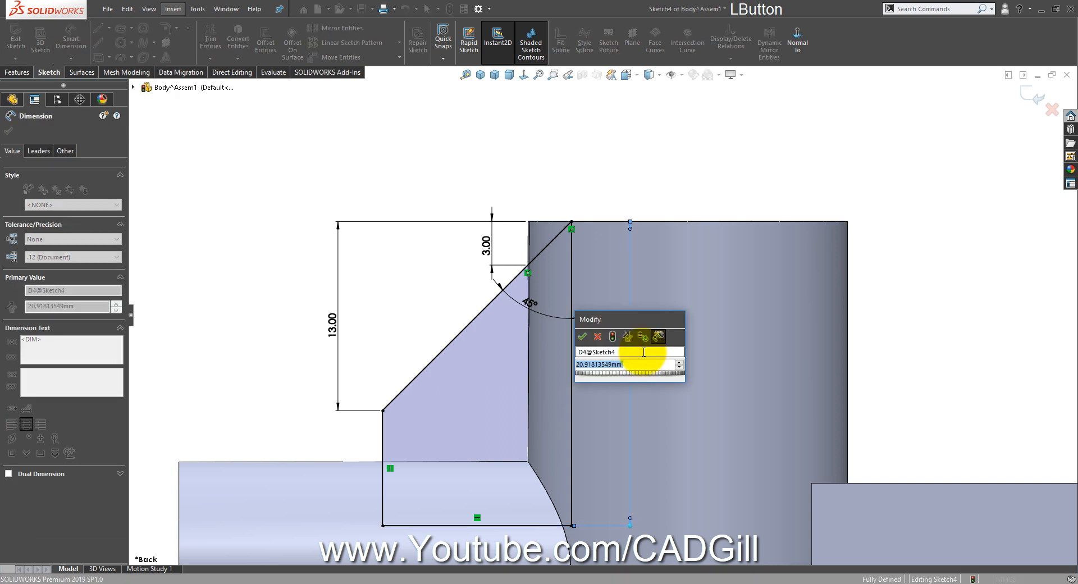
type("20")
key("KP_Enter")
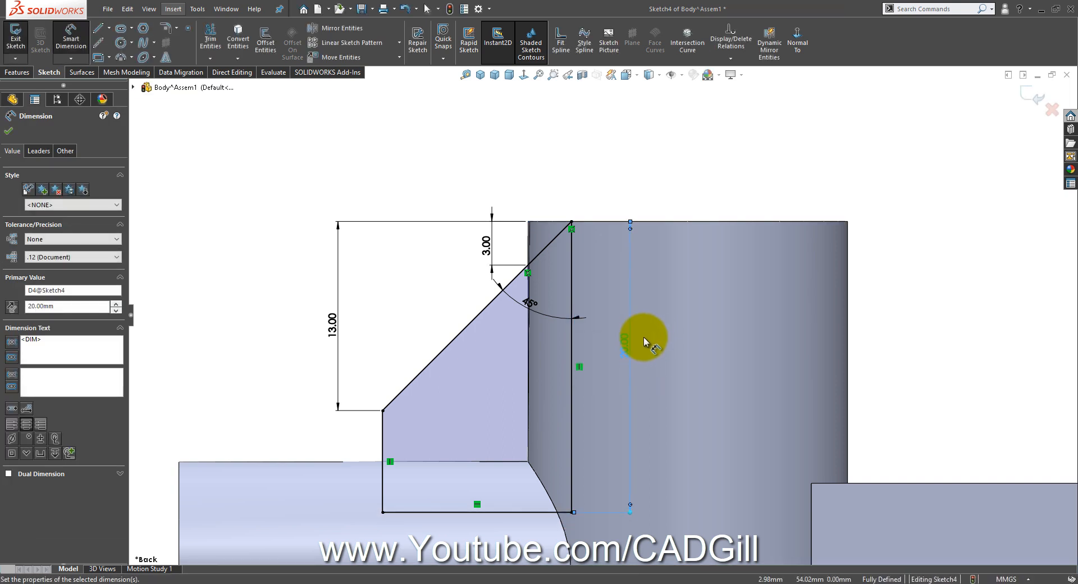
Start a boss extrusion of the angled profile with the Mid Plane end condition
middle_click_drag(926, 313, 440, 173)
left_click(26, 75)
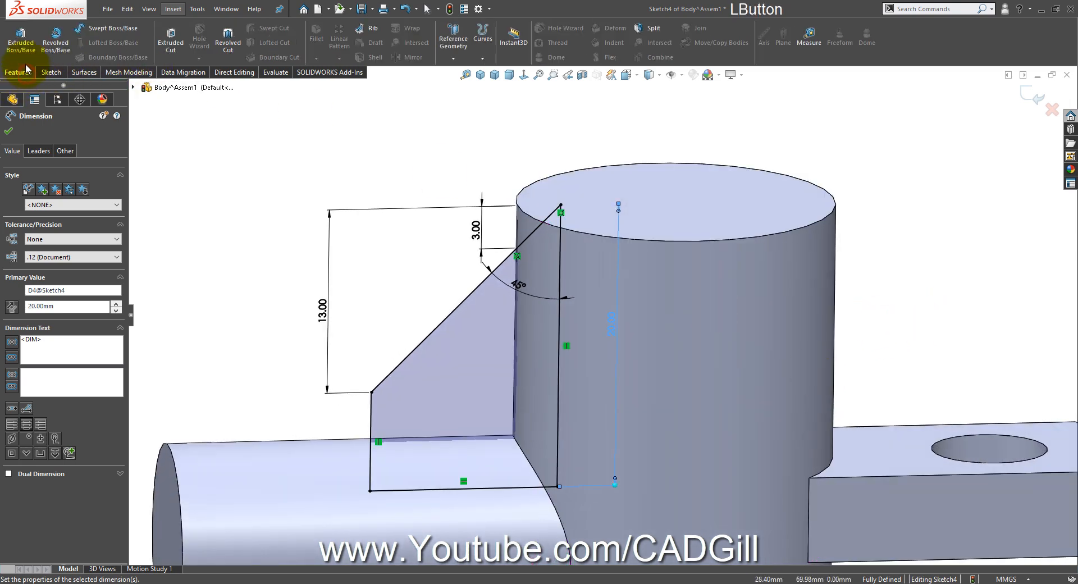
left_click(21, 39)
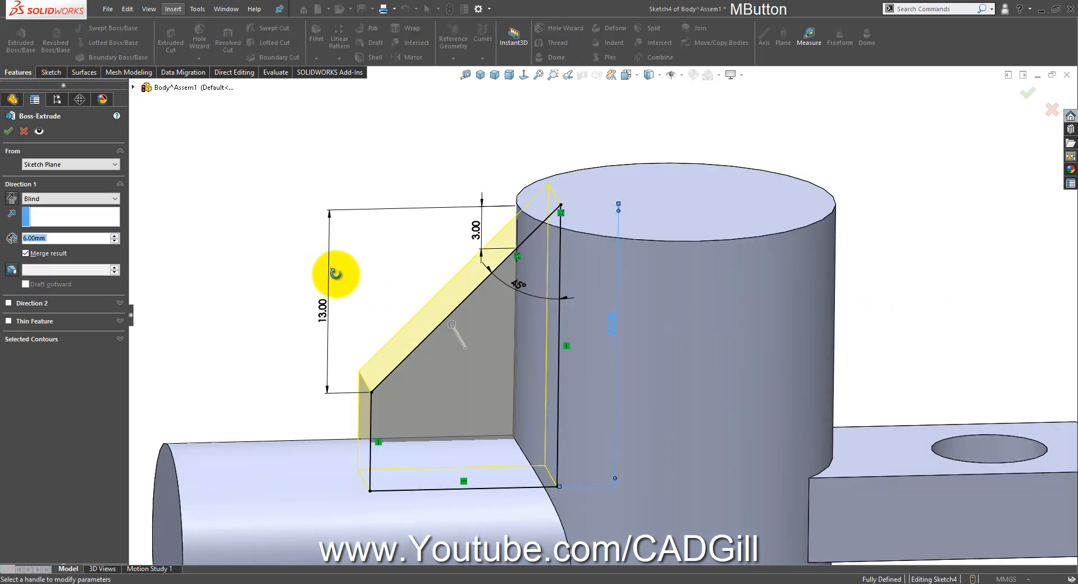
middle_click_drag(344, 279, 292, 267)
left_click(90, 199)
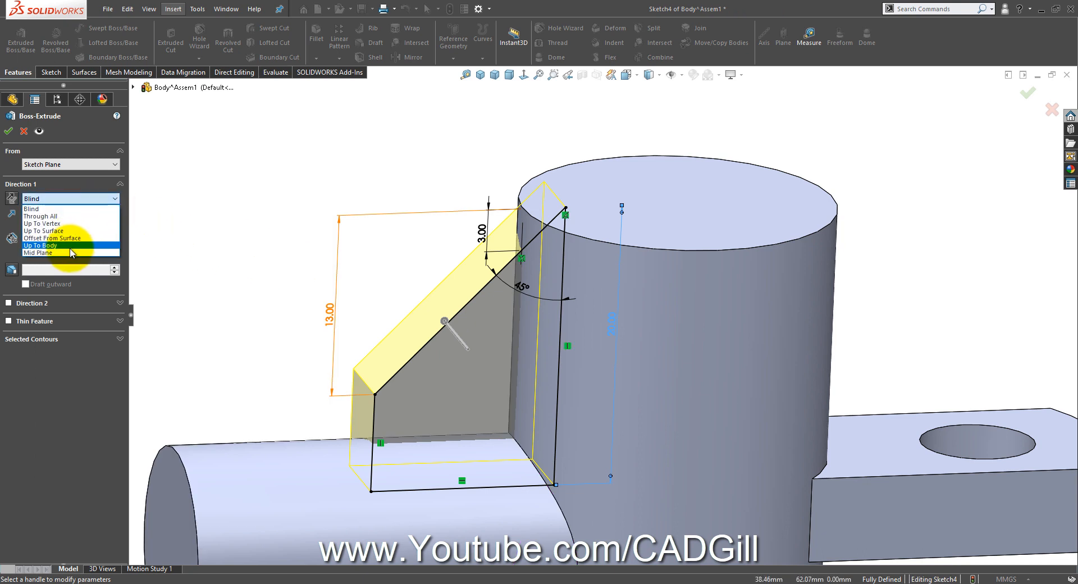
left_click(72, 252)
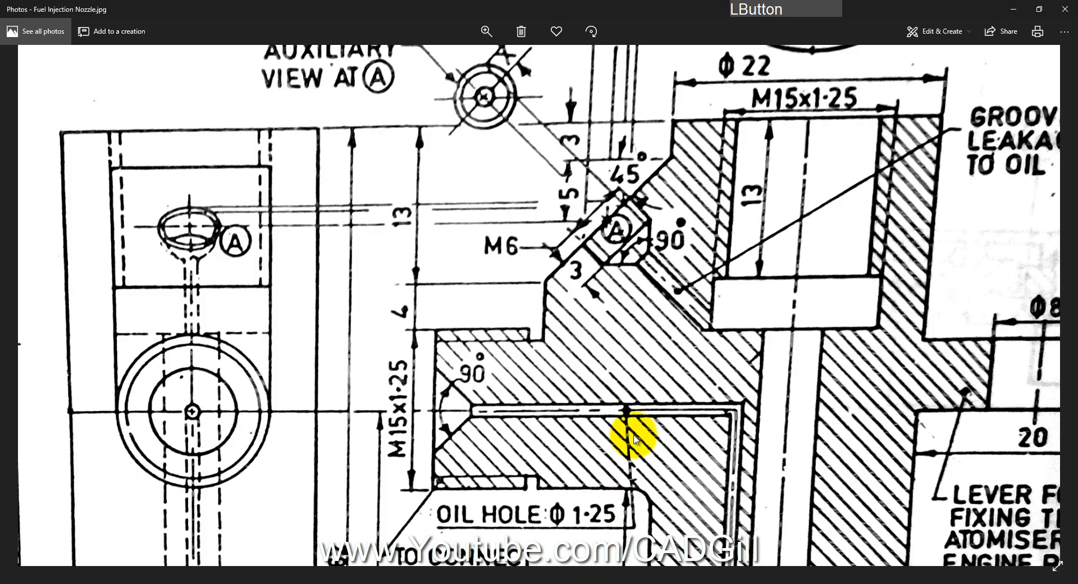
Look up the angled portion's width in the reference drawing and complete the mid-plane extrusion with a 14 mm depth
scroll(587, 380, "down", 5, "ctrl")
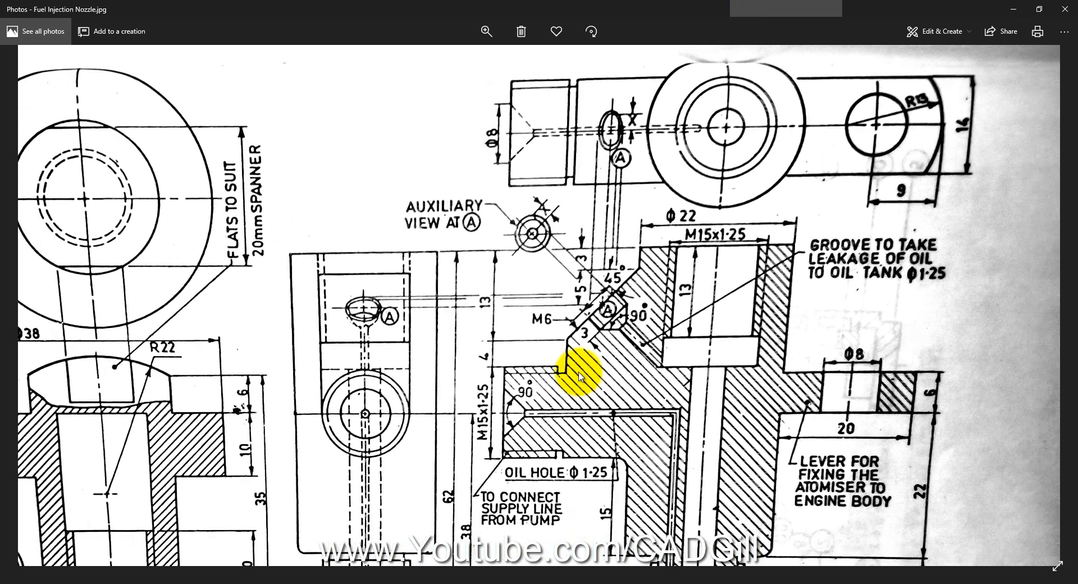
mouse_move(620, 386)
left_mouse_down()
mouse_move(601, 344)
mouse_move(613, 391)
mouse_move(617, 348)
left_mouse_up()
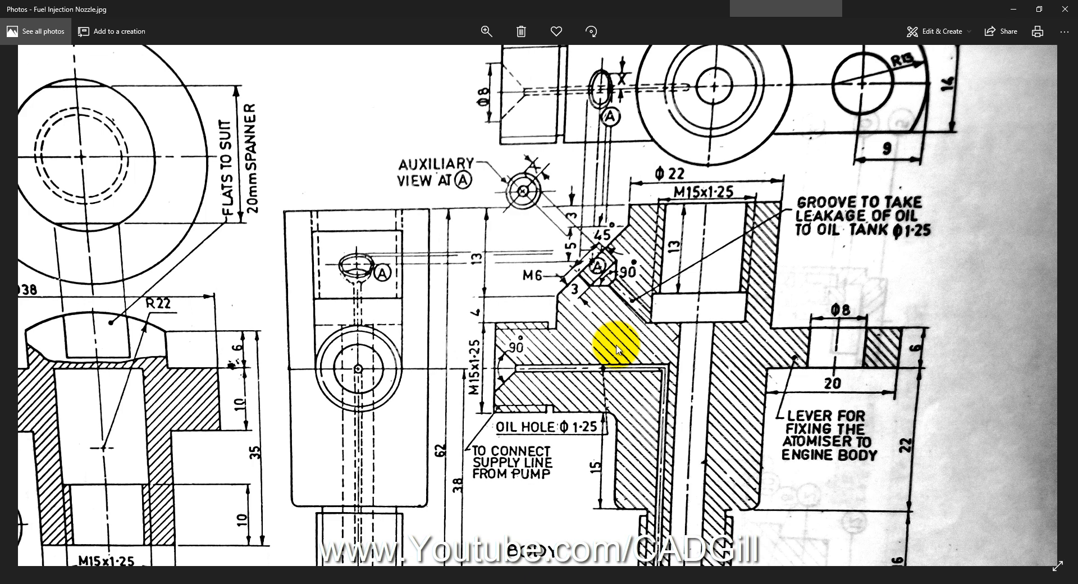
left_click_drag(617, 350, 606, 409)
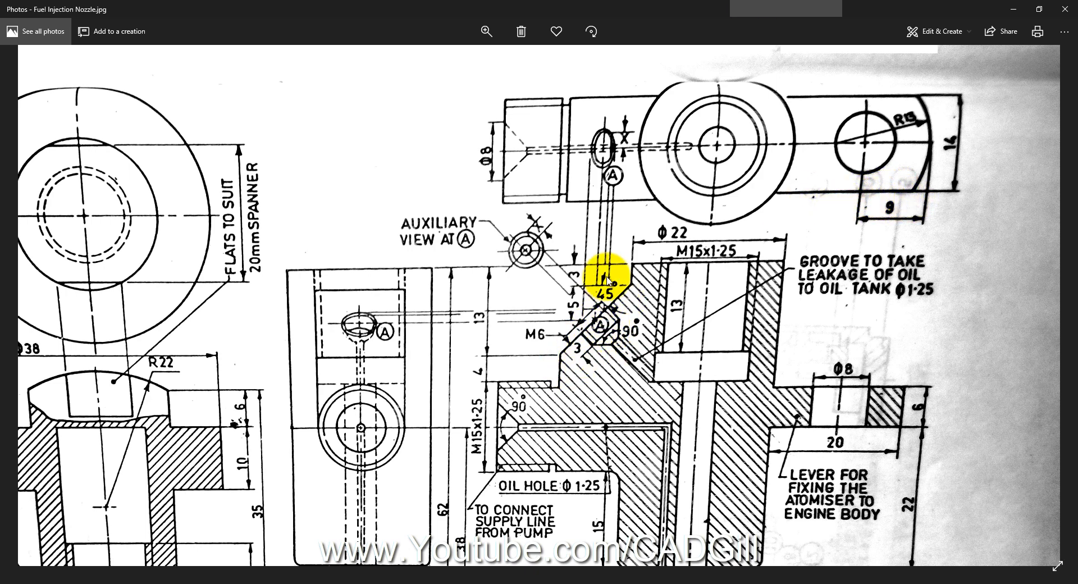
left_click_drag(607, 276, 606, 315)
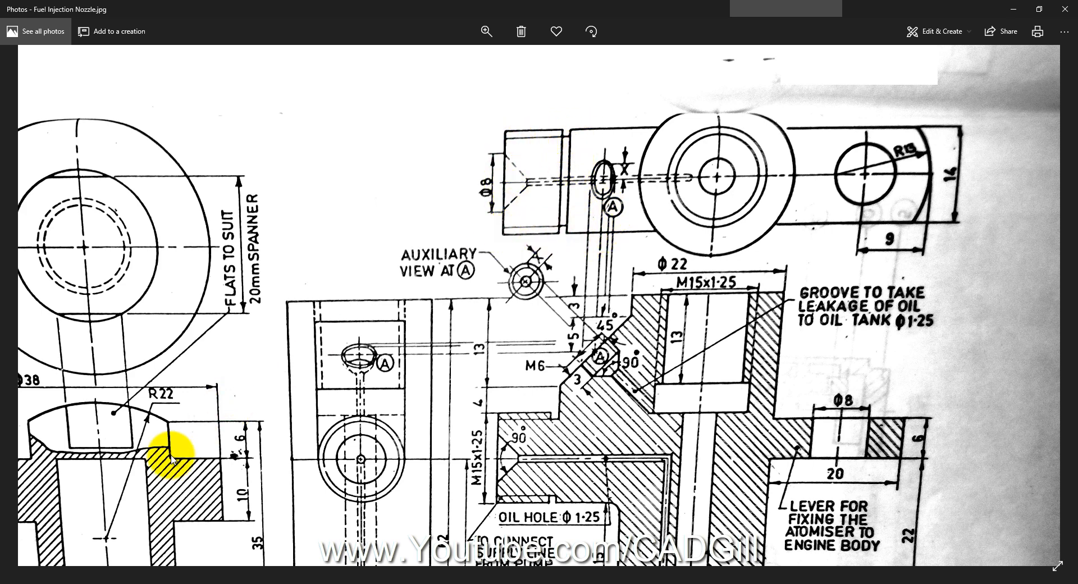
left_click(129, 582)
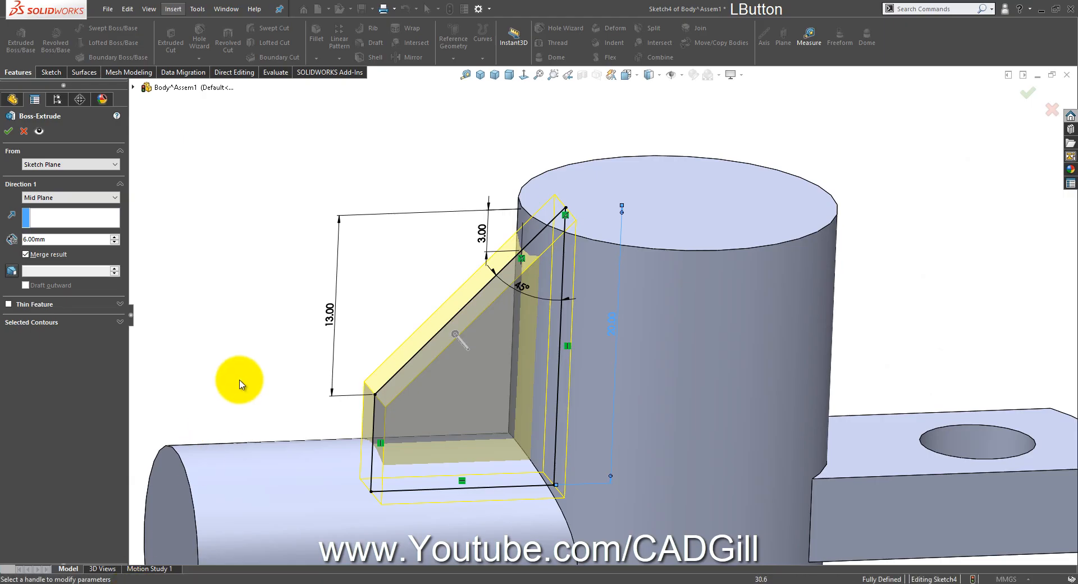
left_click(56, 239)
type("14")
key("Return")
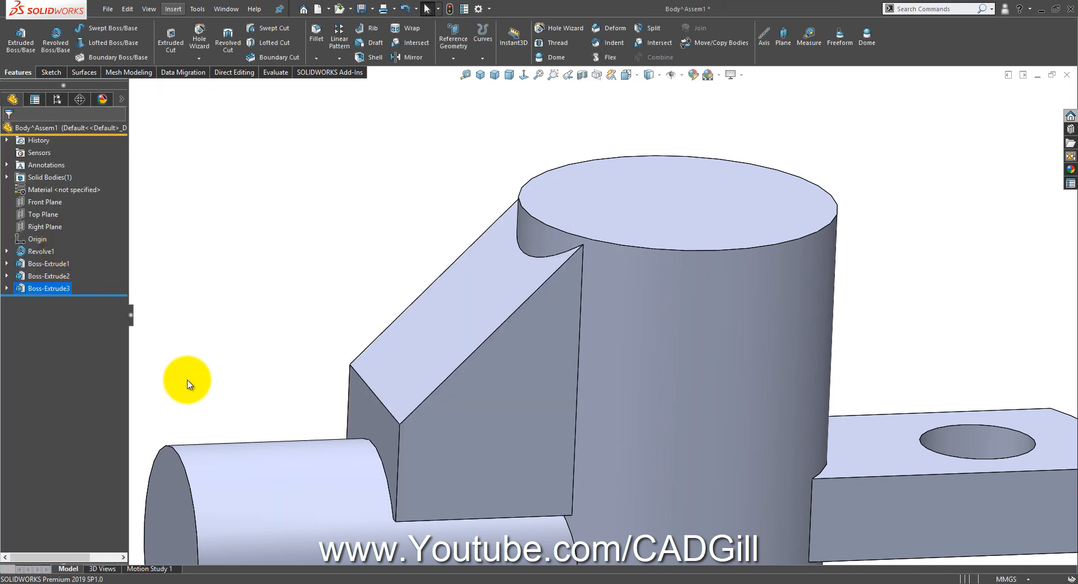
Remove the narrow underside face of the angled portion above the side cylinder using Delete Face with Delete and Patch
middle_click_drag(322, 442, 305, 273)
scroll(467, 514, "down", 2)
middle_click_drag(493, 471, 525, 478)
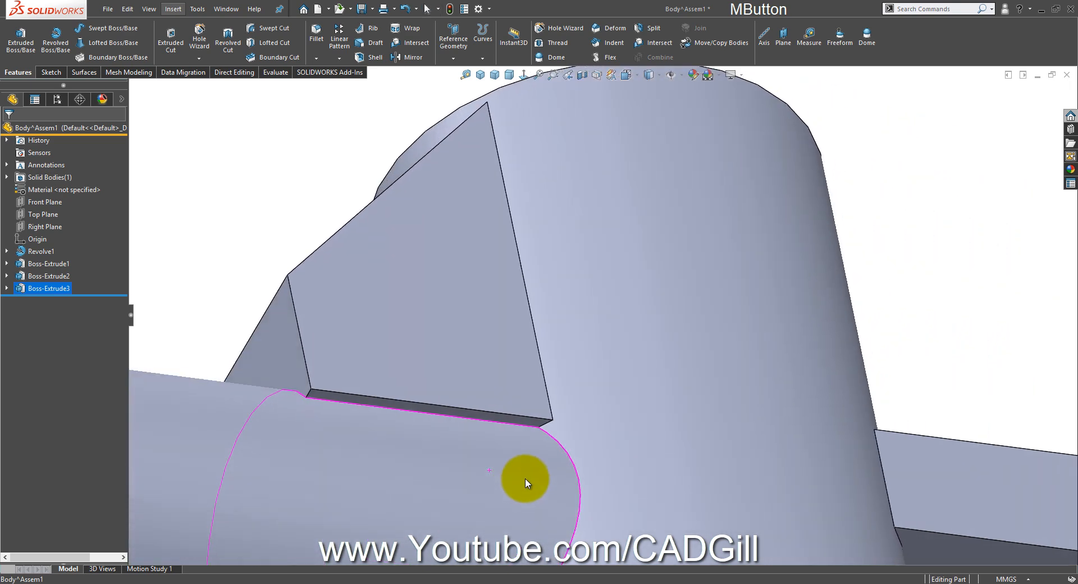
scroll(370, 476, "down", 3)
right_click(608, 382)
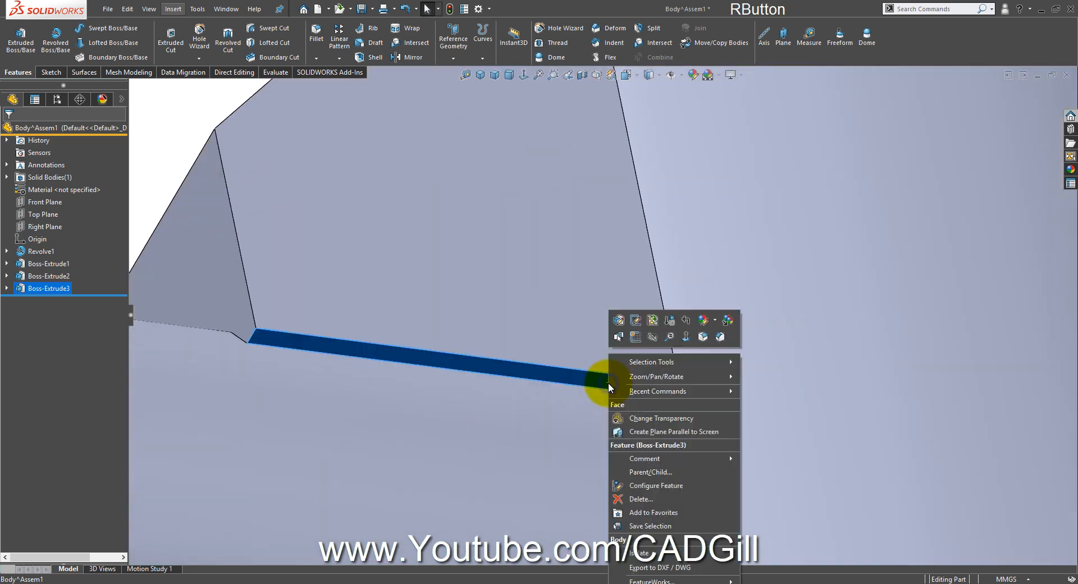
left_click(242, 76)
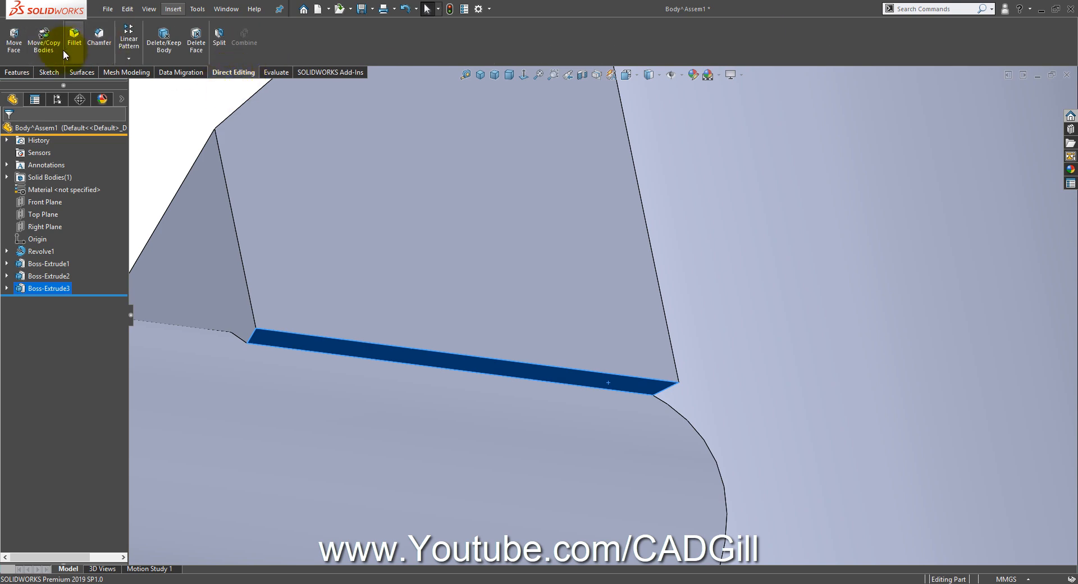
left_click(196, 48)
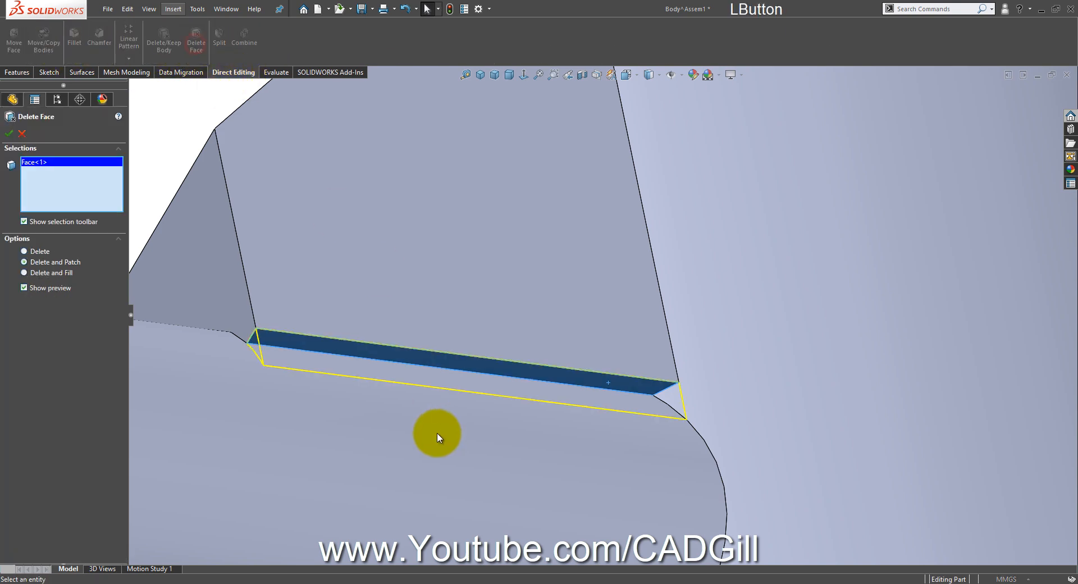
middle_click_drag(437, 432, 285, 407)
scroll(320, 470, "down", 5)
left_click(290, 315)
right_click(290, 315)
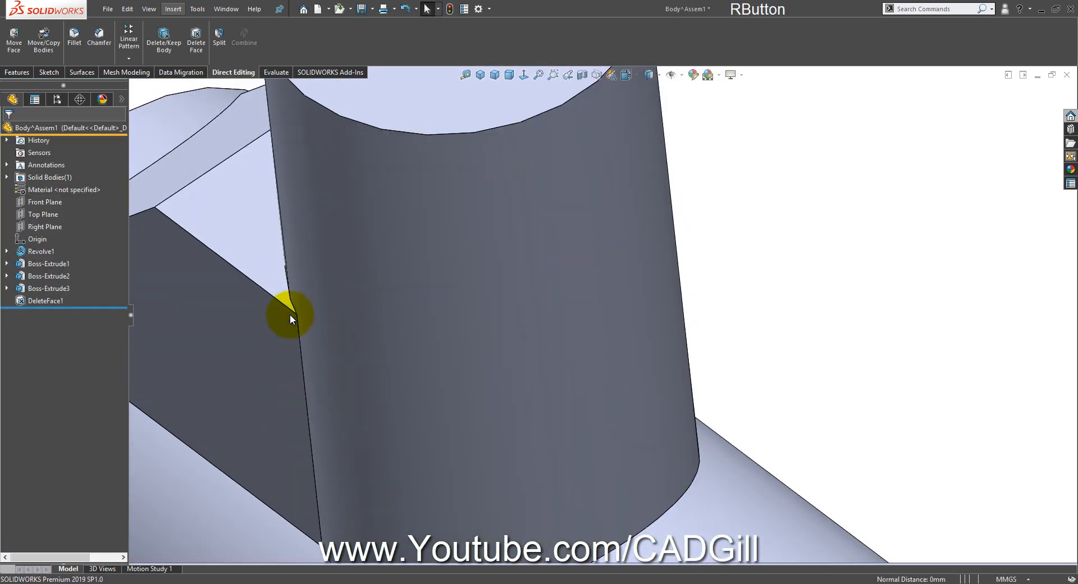
Inspect the angled portion's junction with both cylinders and compare it with the Body views in the reference drawing
scroll(290, 315, "up", 6)
middle_click_drag(445, 342, 429, 461)
scroll(442, 430, "down", 3)
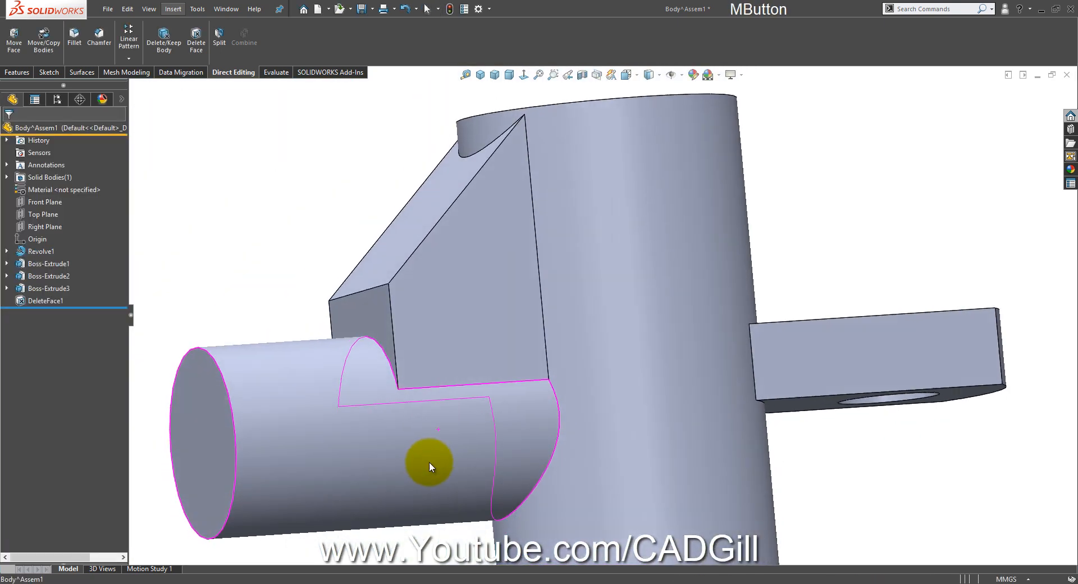
middle_click_drag(467, 255, 486, 226)
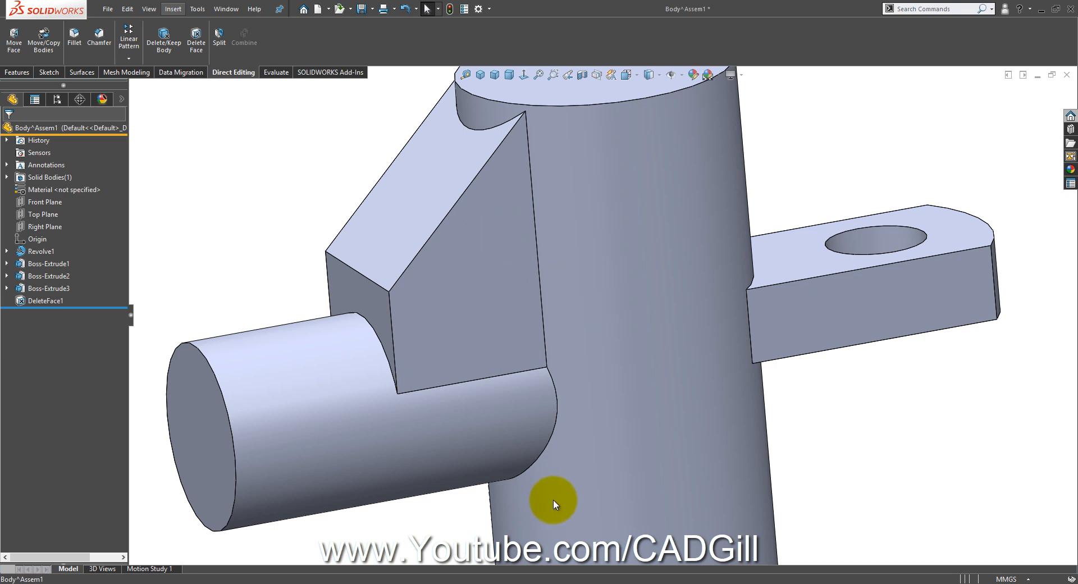
left_click(143, 583)
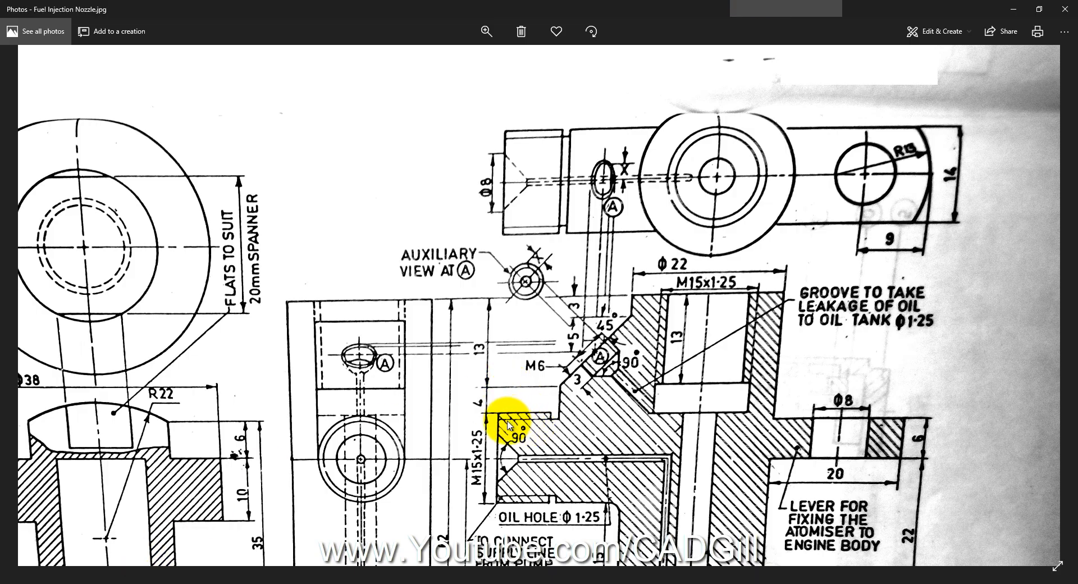
left_click_drag(529, 469, 522, 386)
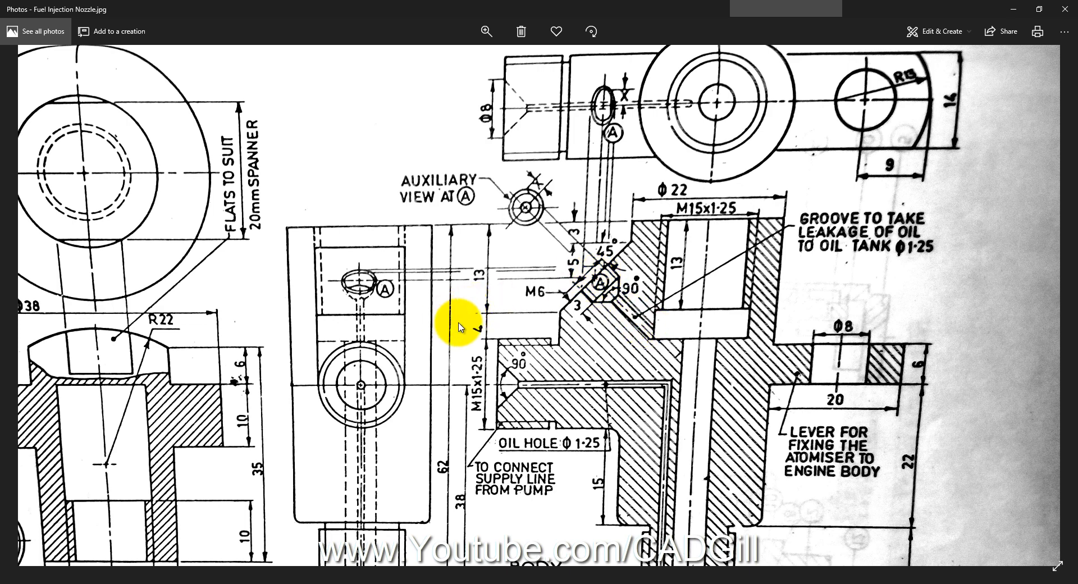
left_click(140, 583)
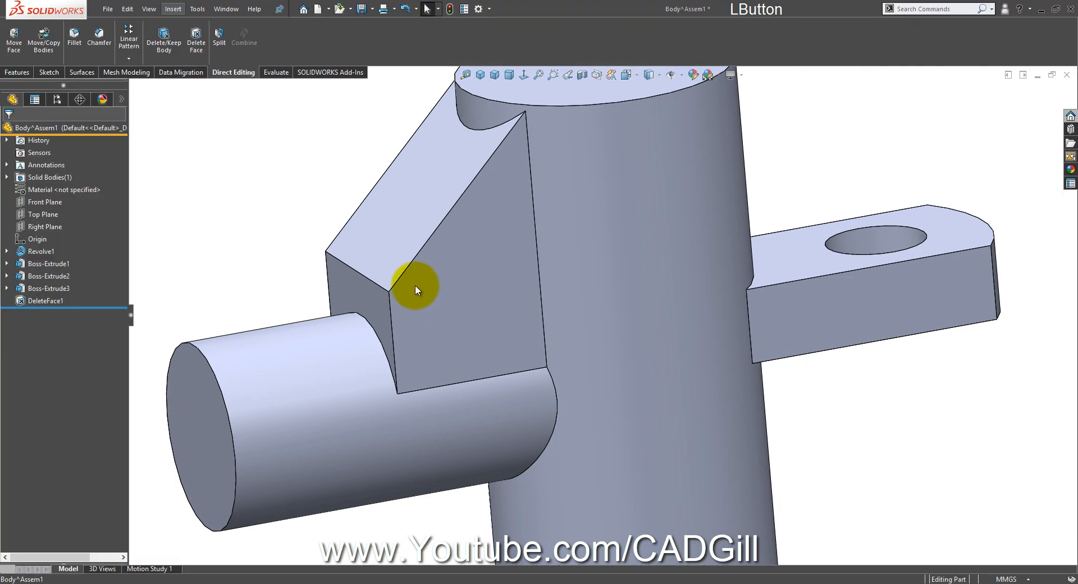
Start a sketch on the Front Plane and draw a centerline from the angled portion's sloped edge diagonally down into the body
left_click(47, 201)
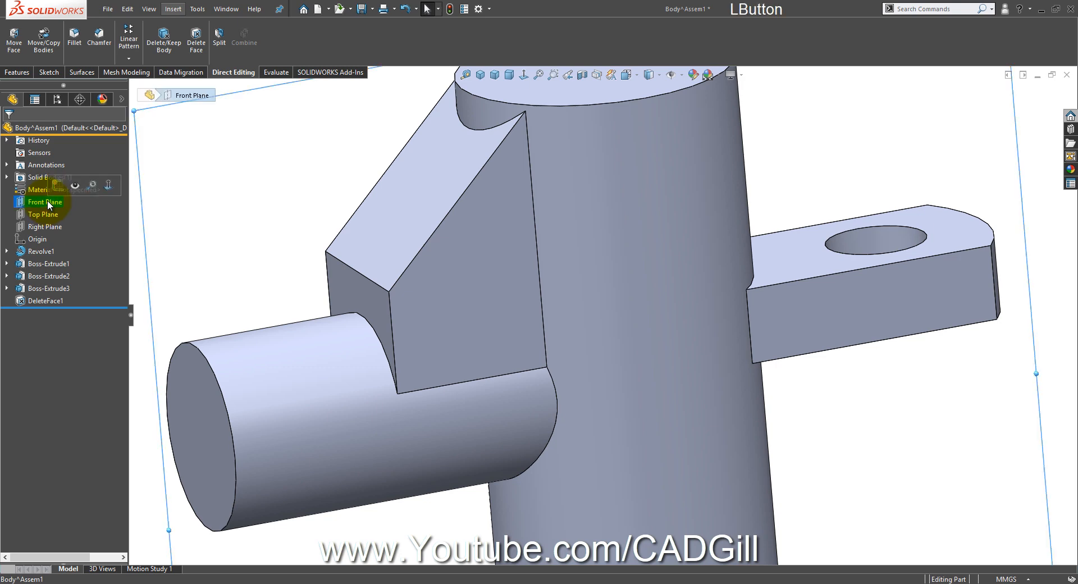
left_click(51, 191)
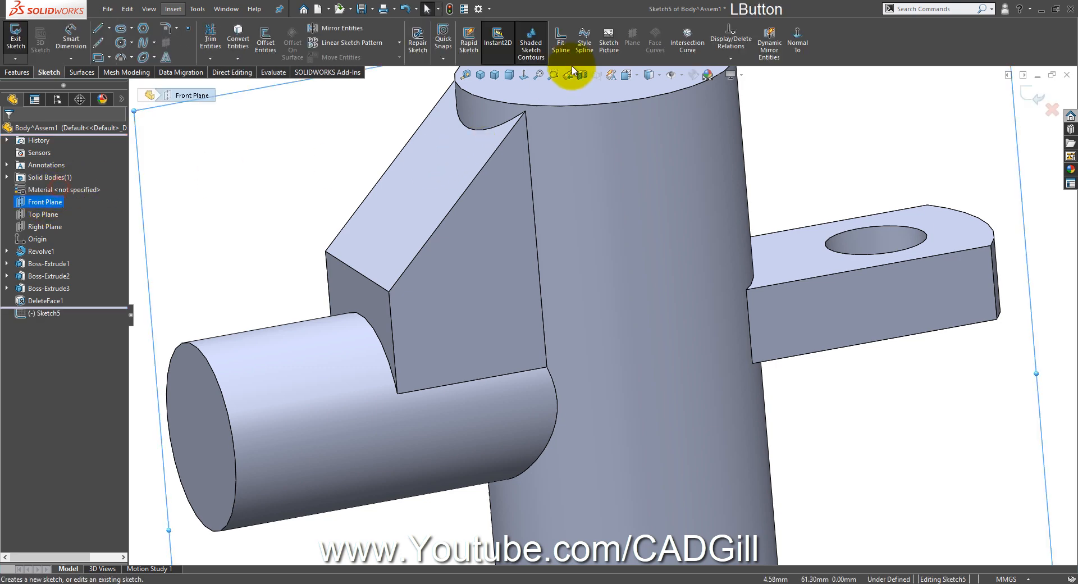
left_click(524, 74)
left_click(525, 75)
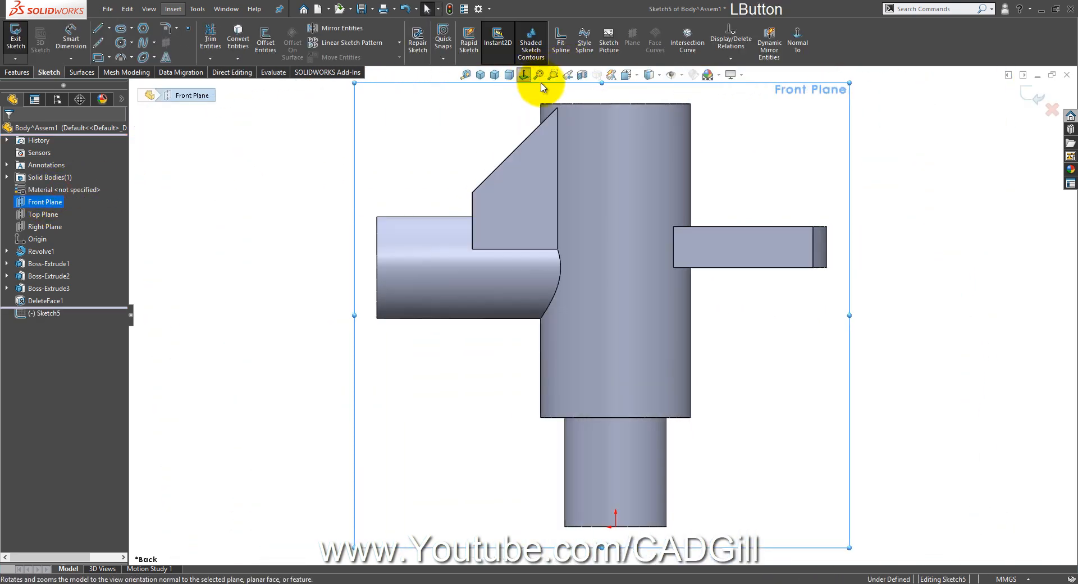
scroll(581, 128, "down", 5)
left_click(98, 42)
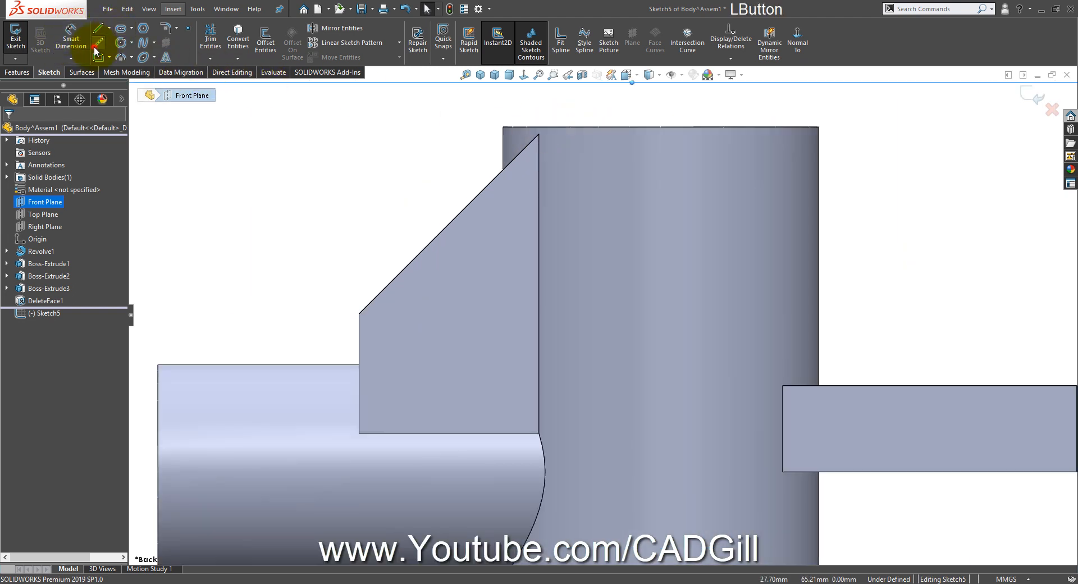
left_click(433, 243)
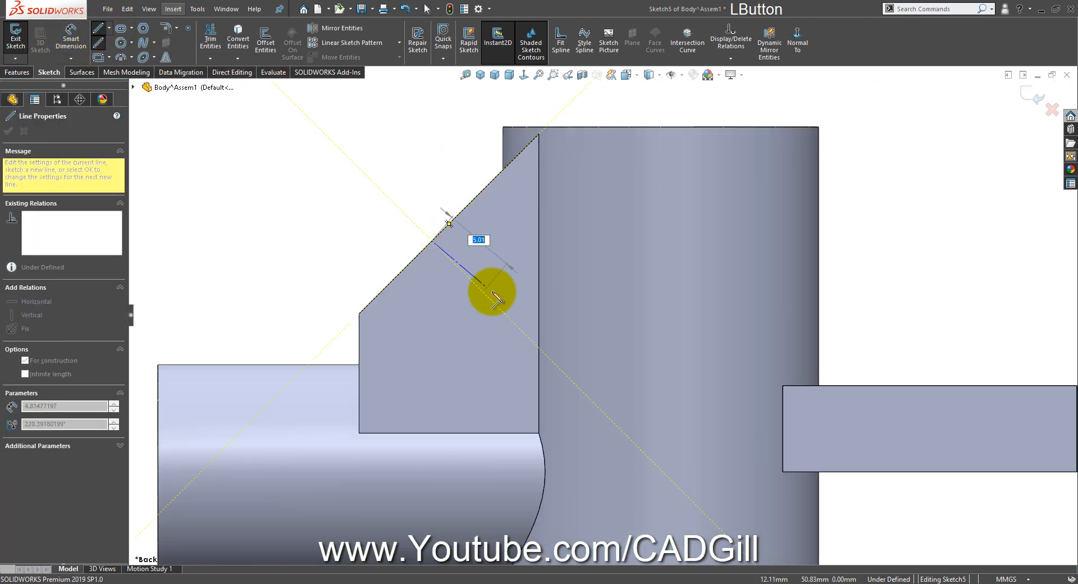
left_click(499, 309)
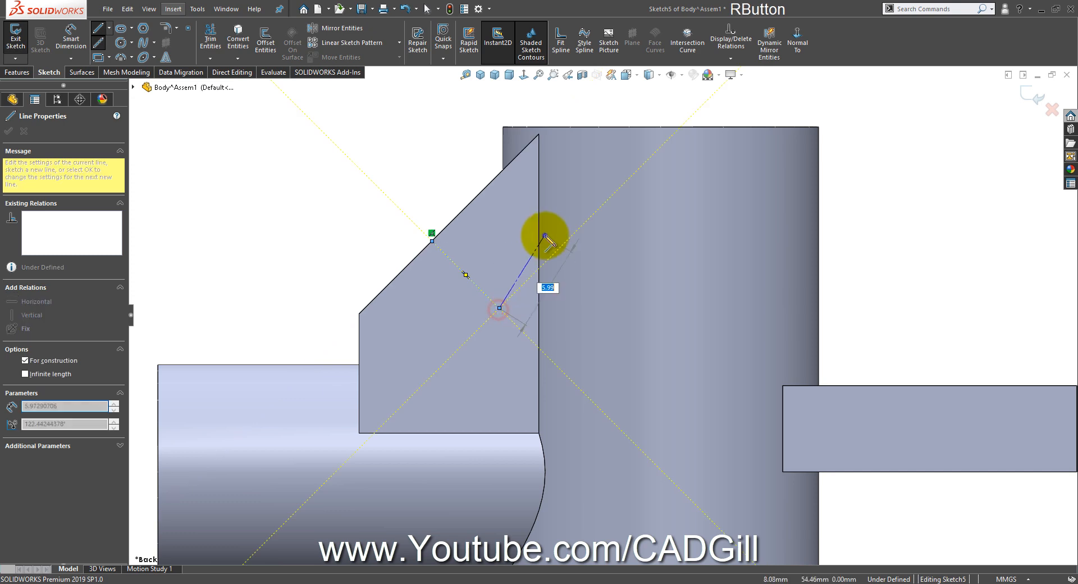
right_click(546, 239)
left_click(552, 244)
Dimension the centerline's start point on the sloped edge 8 mm below the main cylinder's top edge
scroll(677, 231, "down", 2)
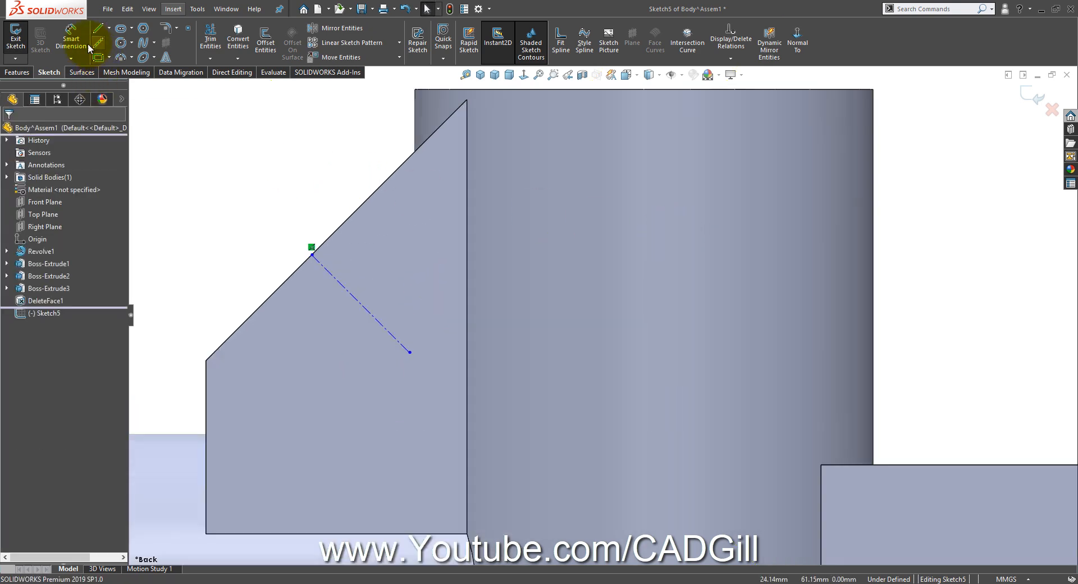
left_click(70, 36)
key("z")
left_click(482, 160)
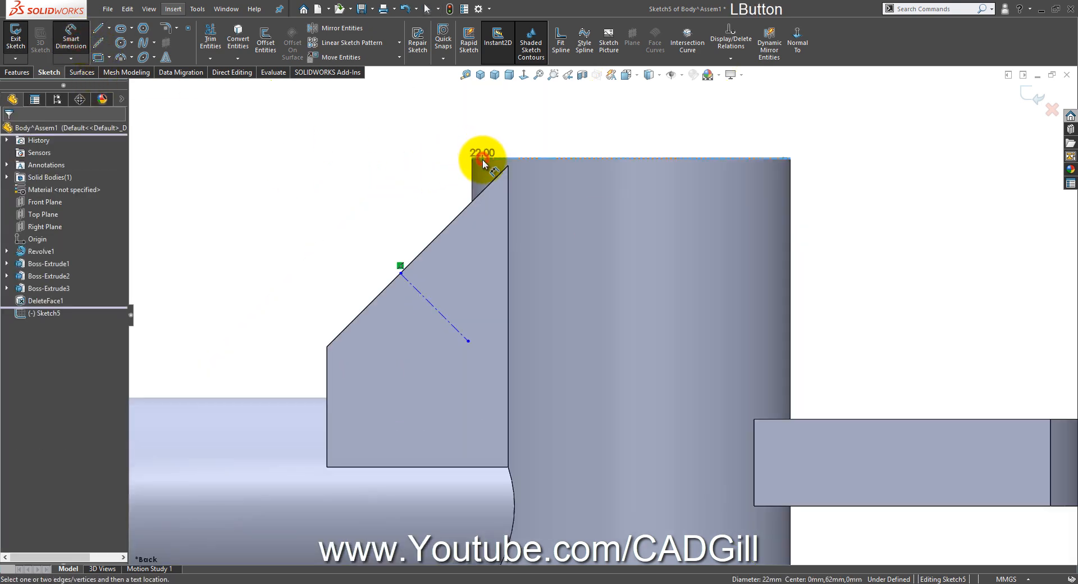
left_click(398, 274)
left_click(349, 227)
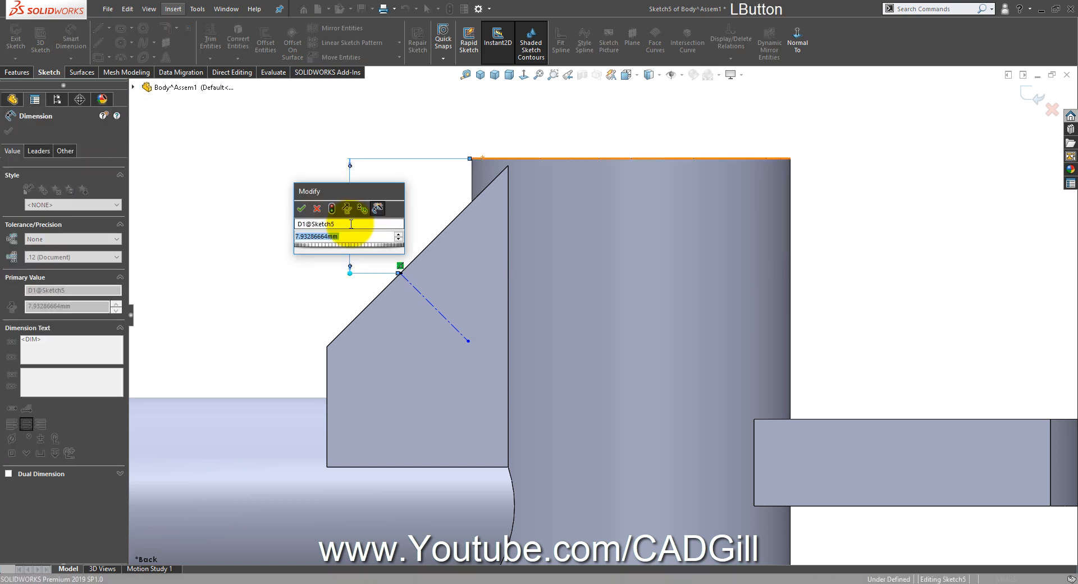
type("8")
key("Return")
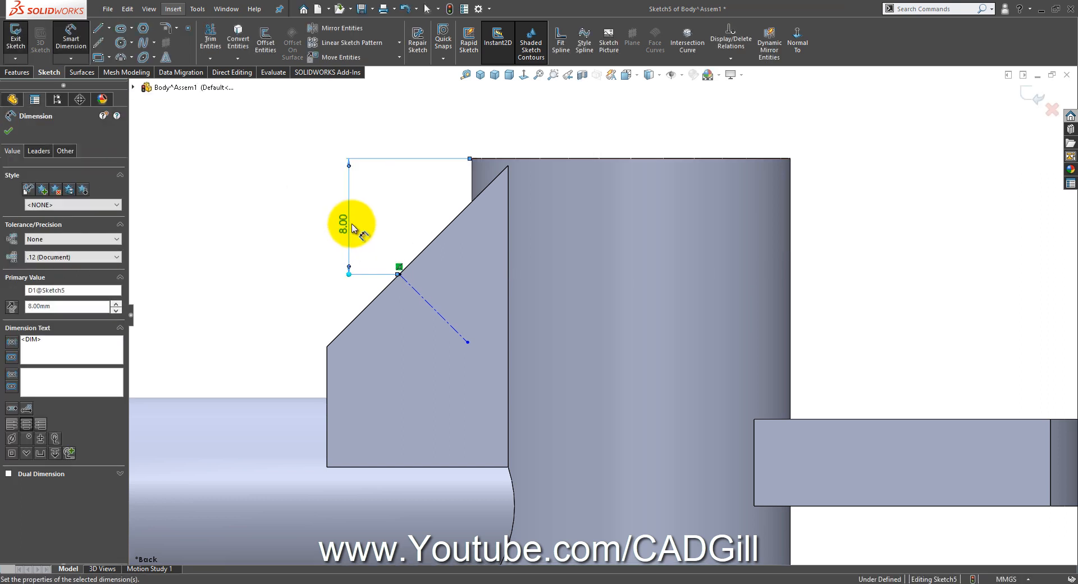
key("Escape")
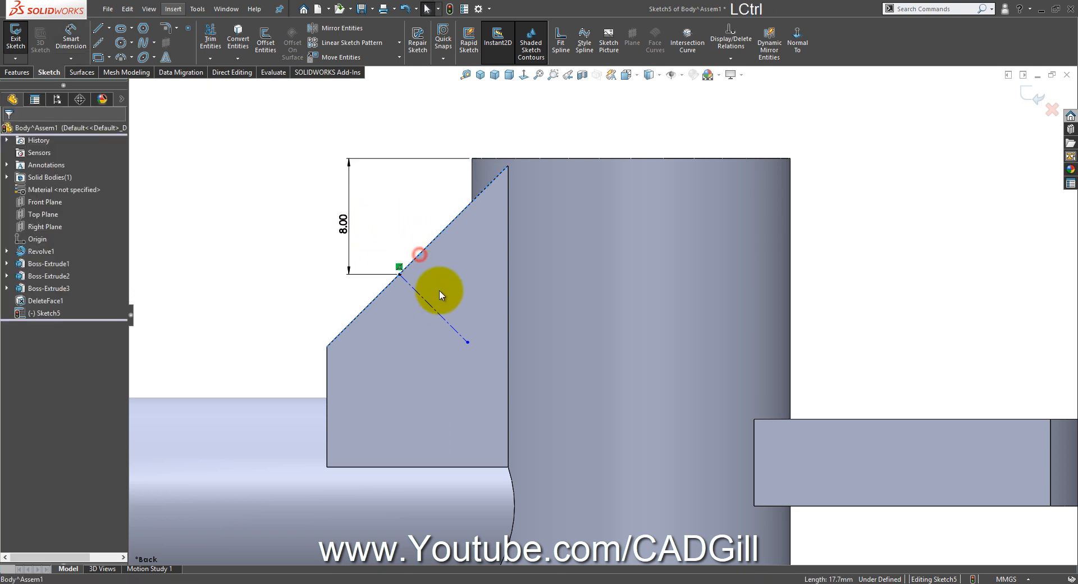
Make the centerline perpendicular to the sloped edge and extend its free end into the main cylinder
left_click(429, 299, "ctrl")
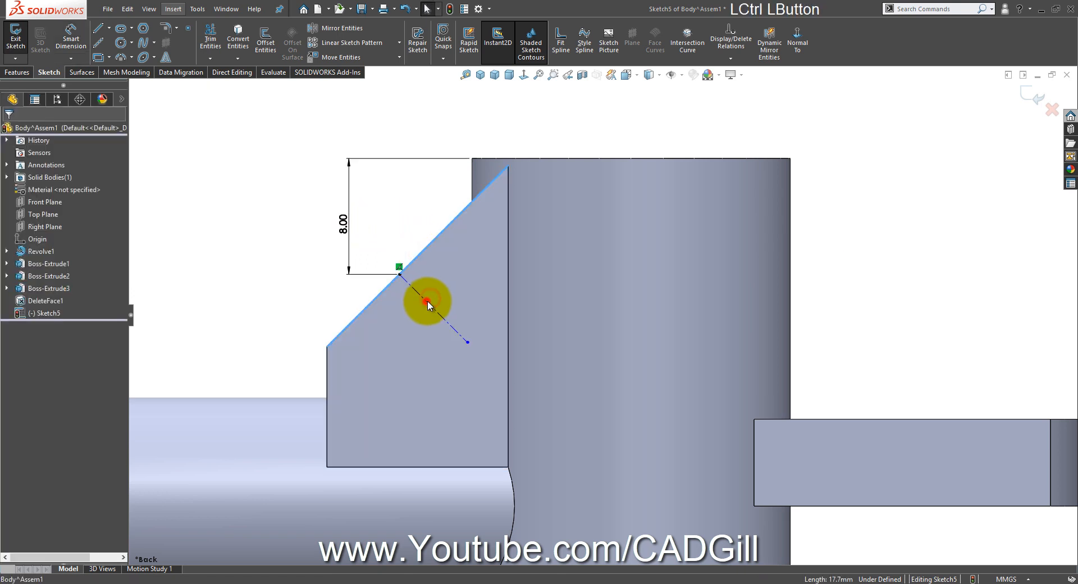
left_click(479, 249)
left_click(299, 298)
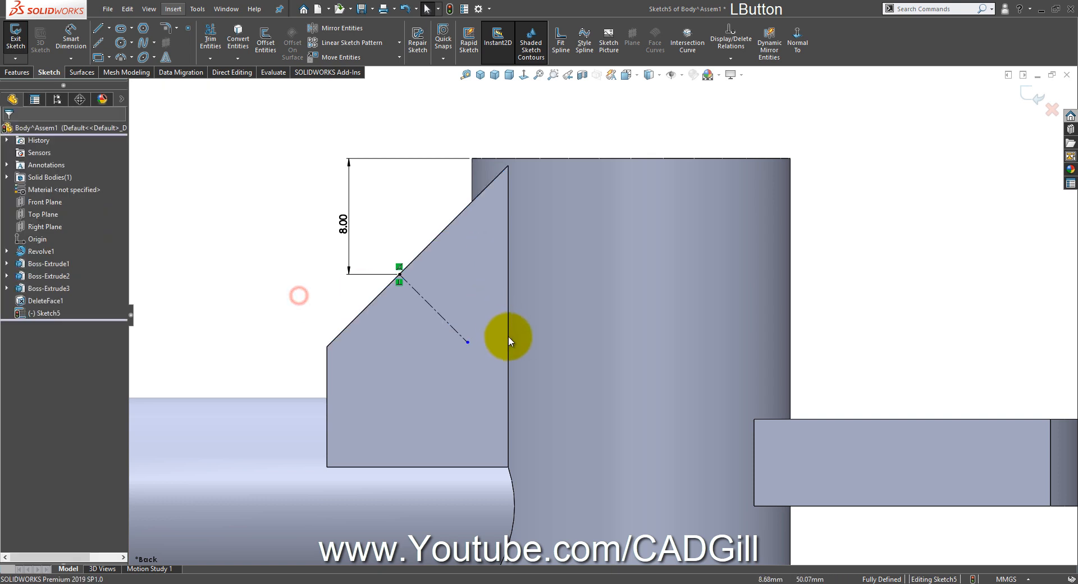
left_click_drag(469, 345, 597, 473)
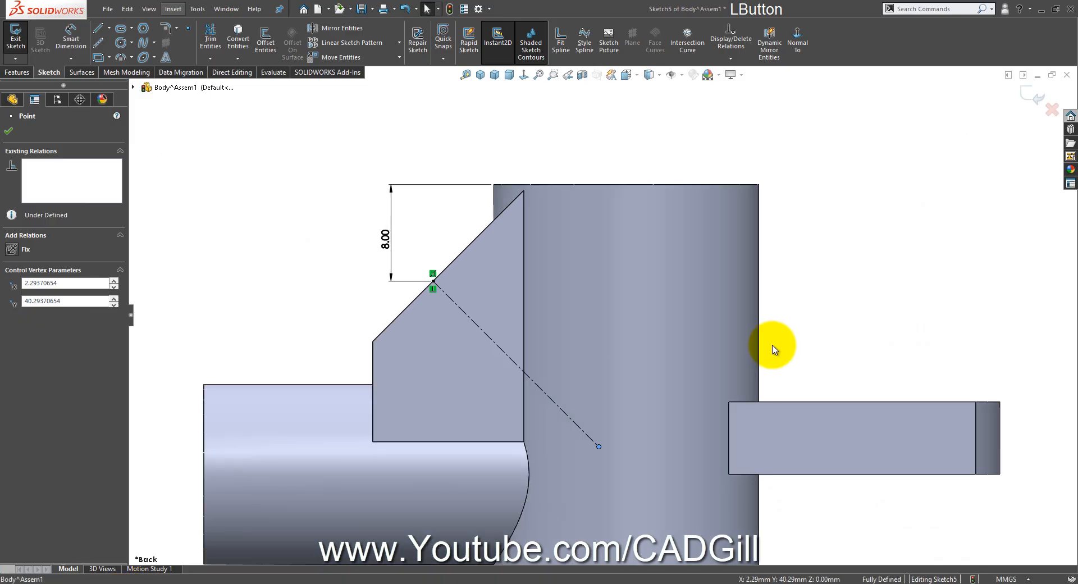
Draw a vertical construction line about 77 mm long from the origin up past the top of the main cylinder
scroll(775, 349, "up", 2)
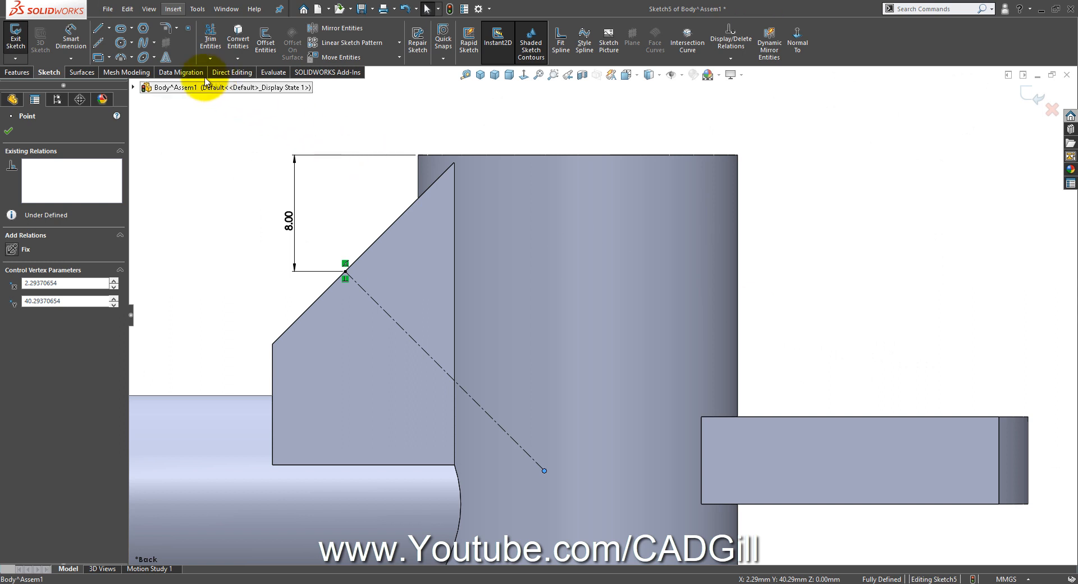
left_click(99, 43)
scroll(722, 361, "up", 6)
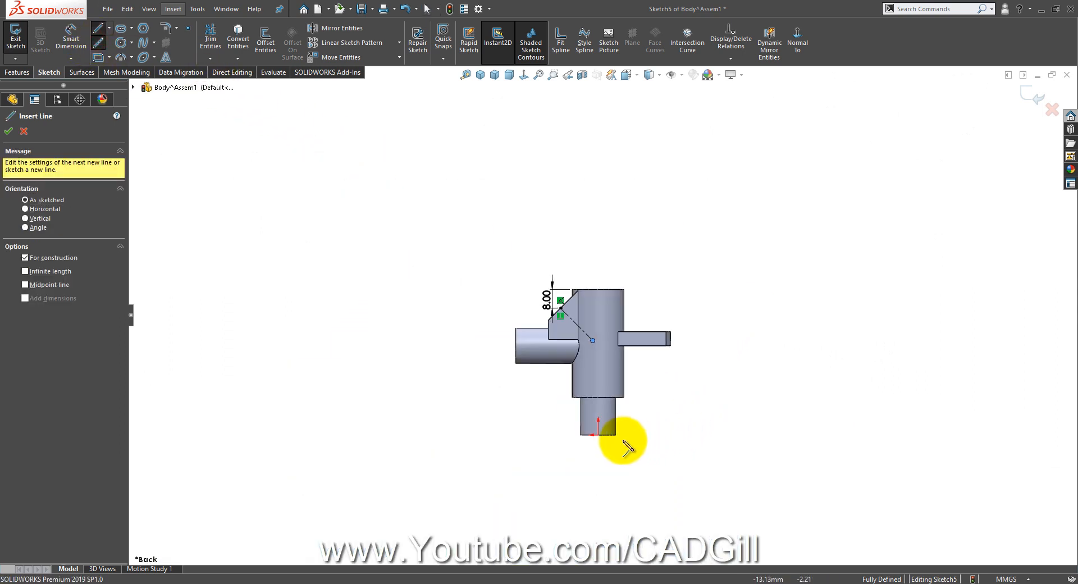
left_click(599, 435)
left_click(595, 254)
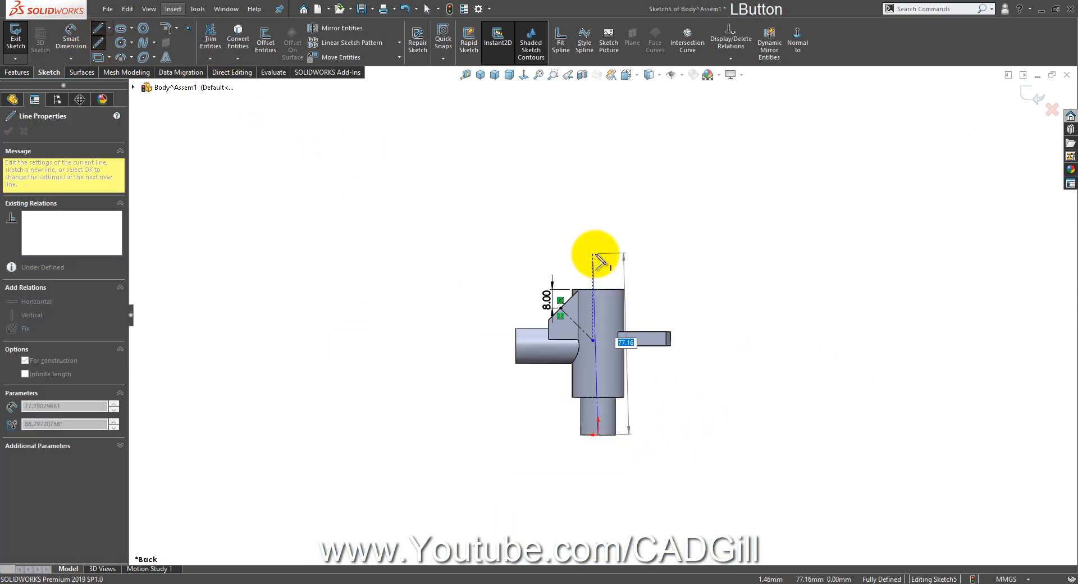
right_click(596, 254)
left_click(622, 262)
Offset the vertical centerline bi-directionally by 15/2 mm and make the offset lines construction geometry
scroll(615, 301, "down", 5)
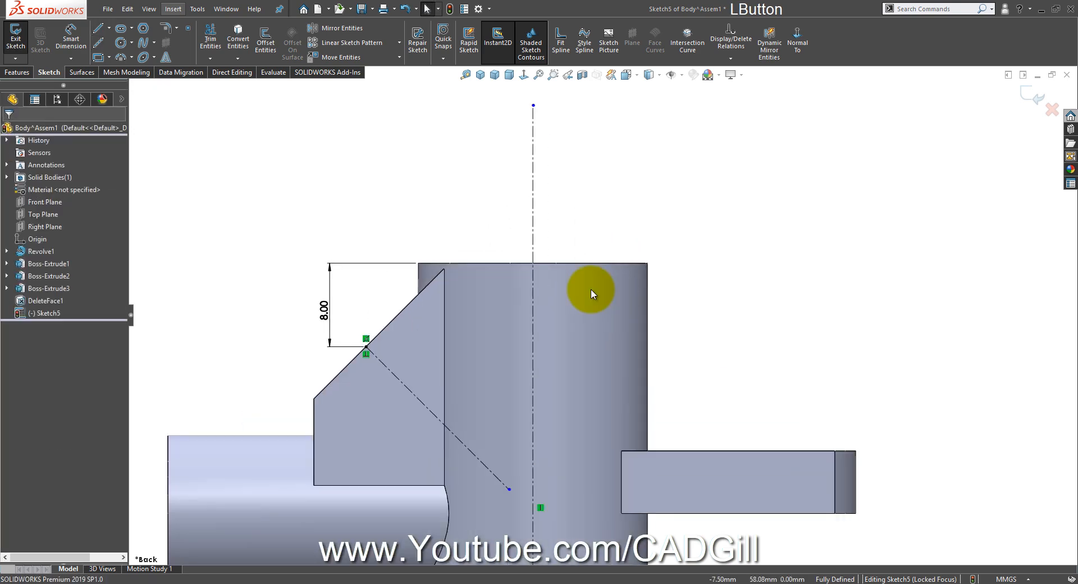
left_click(533, 214)
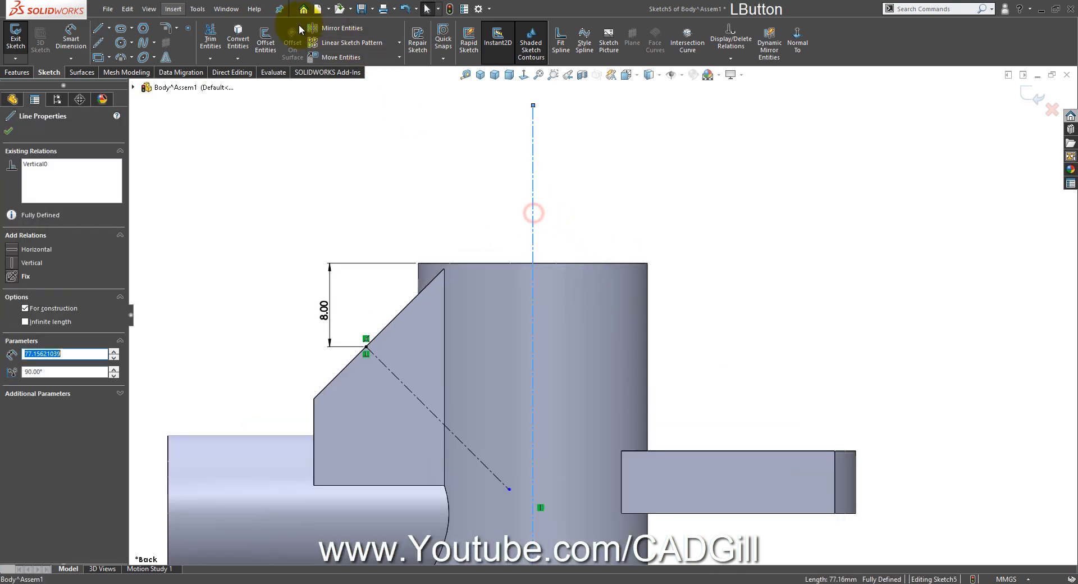
left_click(274, 43)
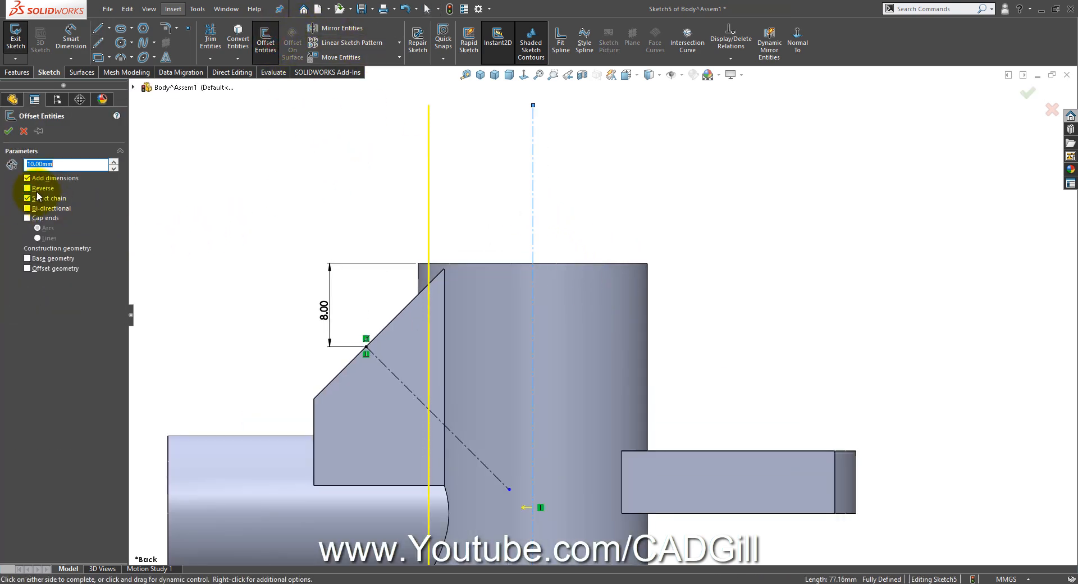
left_click(39, 209)
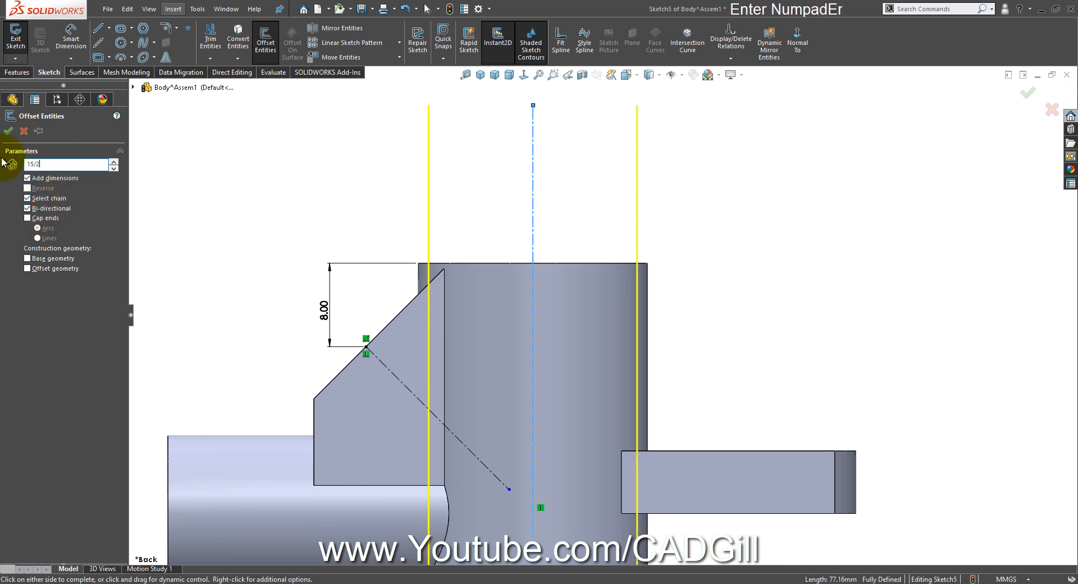
type("15/2")
key("Return")
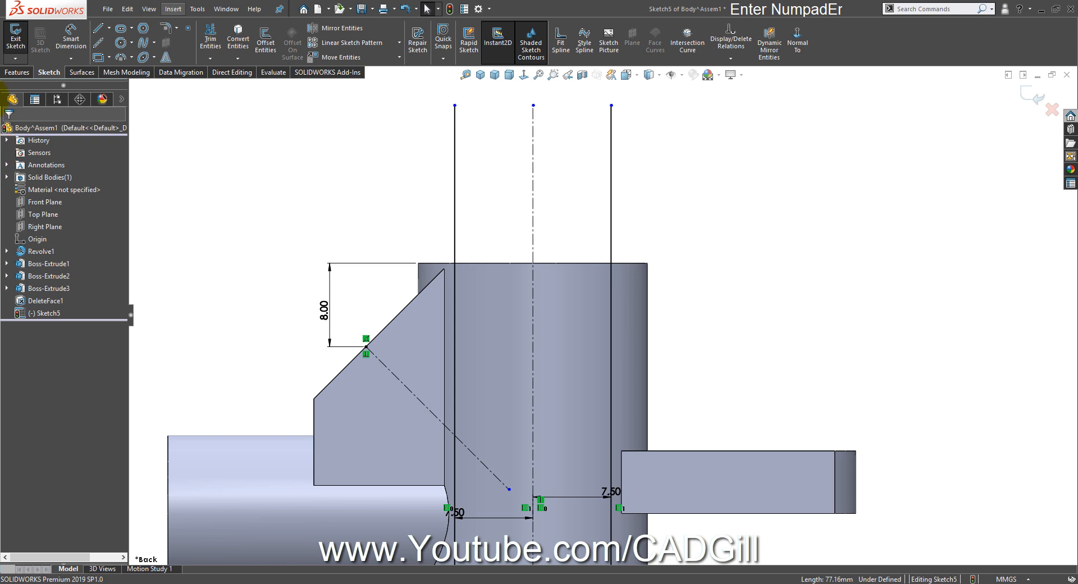
left_click_drag(666, 161, 347, 125)
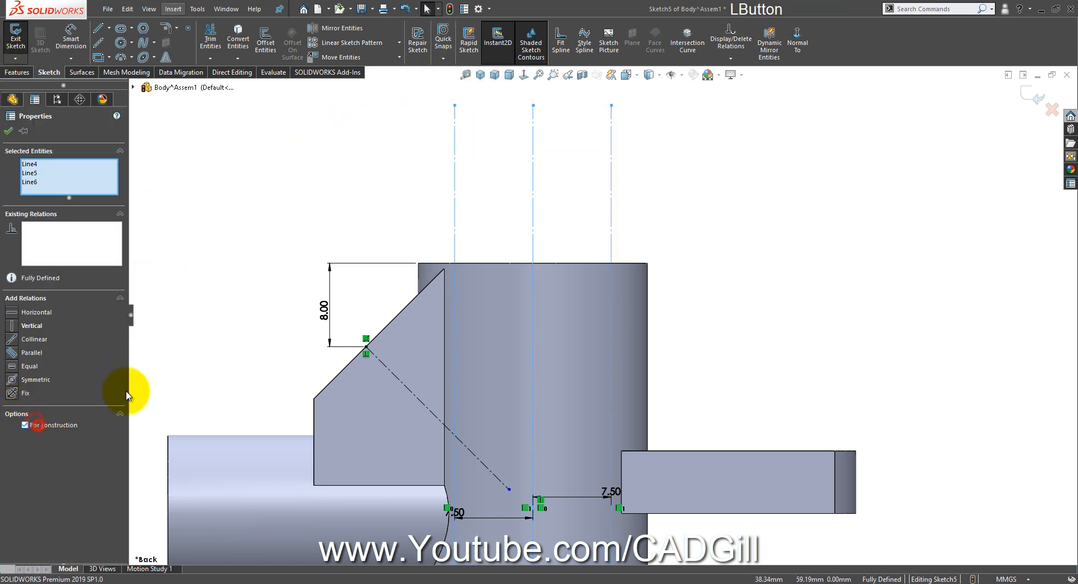
left_click(295, 217)
Check the groove diameter in the Fuel Injection Nozzle drawing in Photos and offset the slanted centerline 1.25/2 mm to both sides
scroll(496, 408, "down", 3)
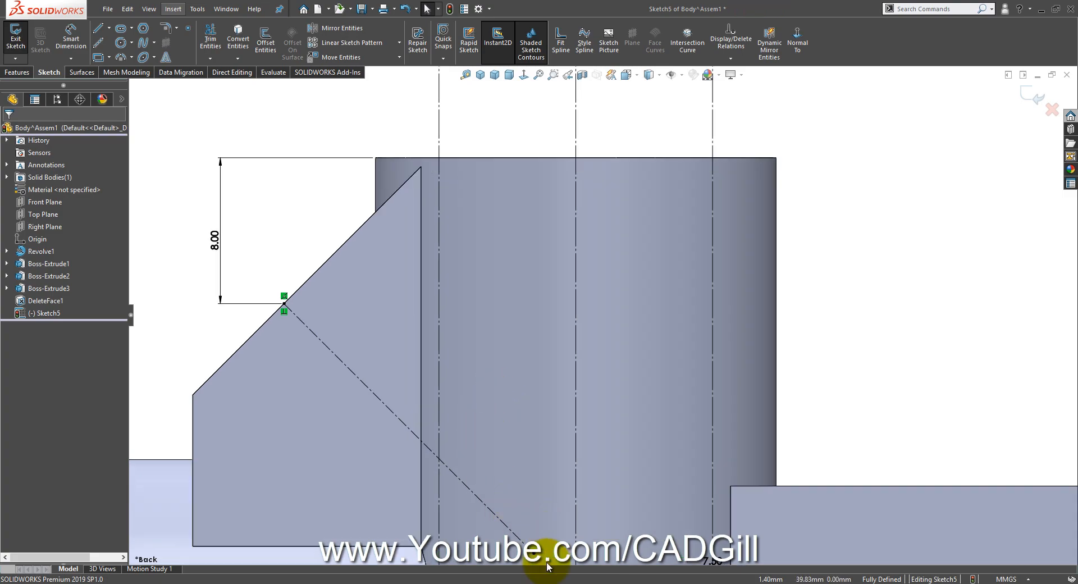
left_click(552, 583)
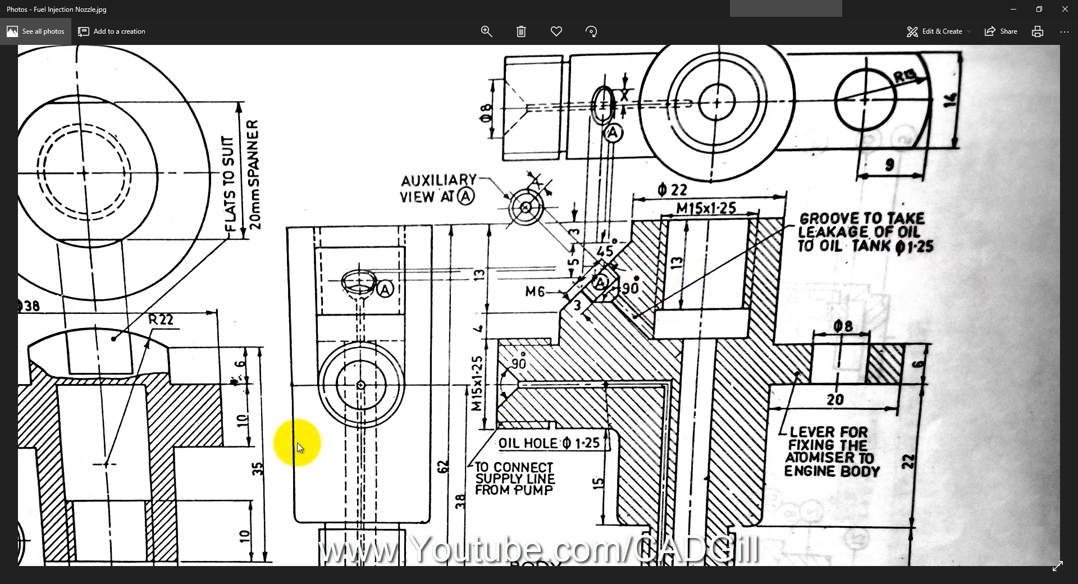
left_click(149, 581)
scroll(368, 456, "down", 2)
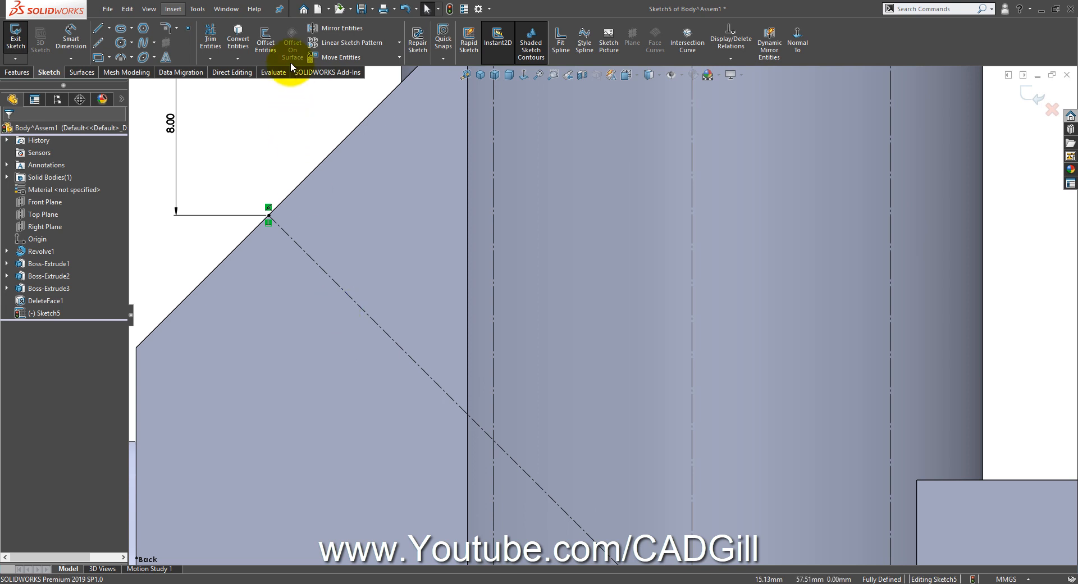
left_click(274, 49)
left_click(316, 264)
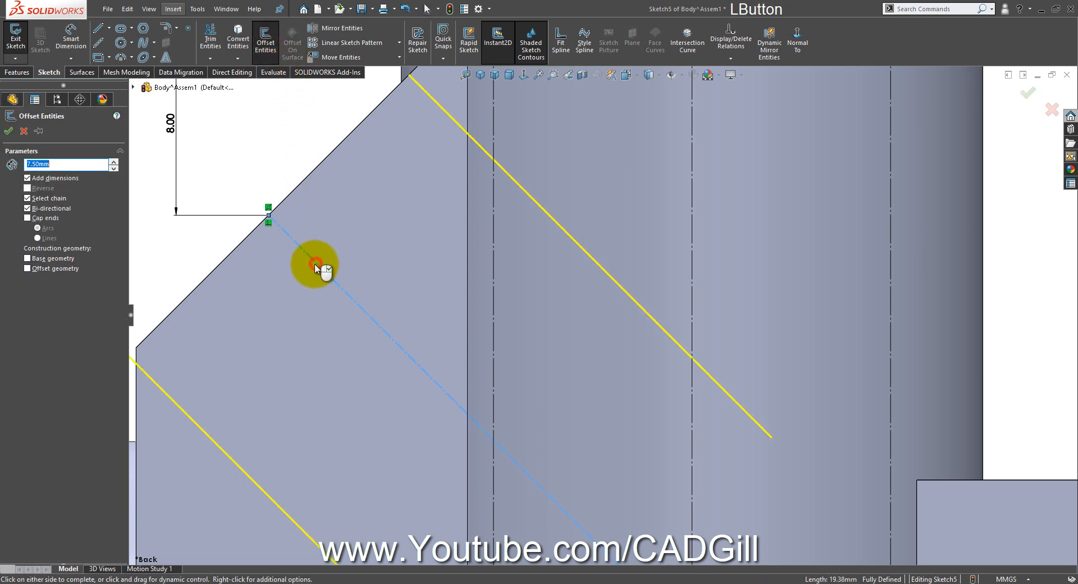
type("1.2")
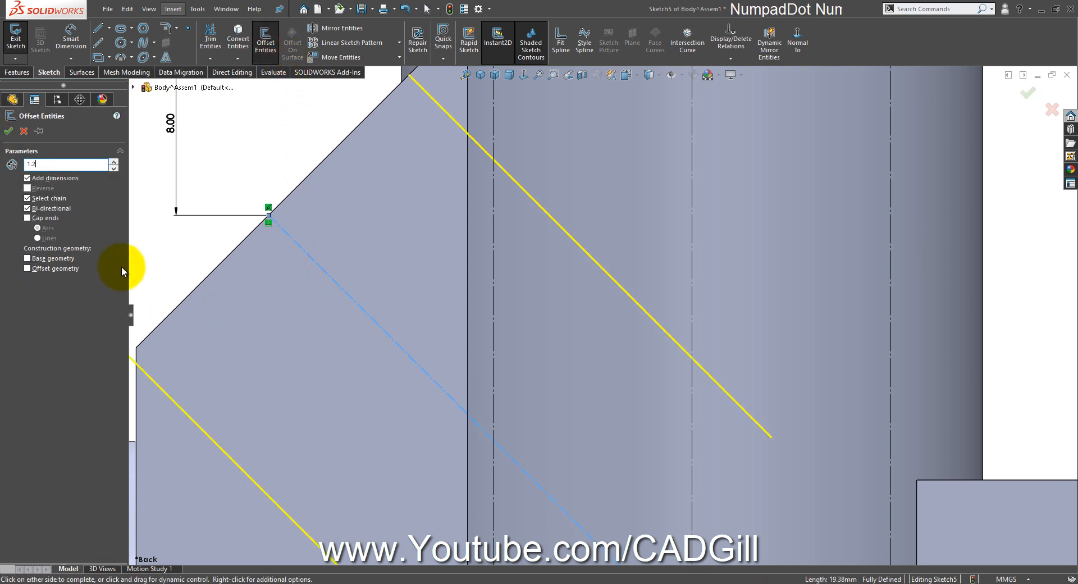
type("5/2")
key("Return")
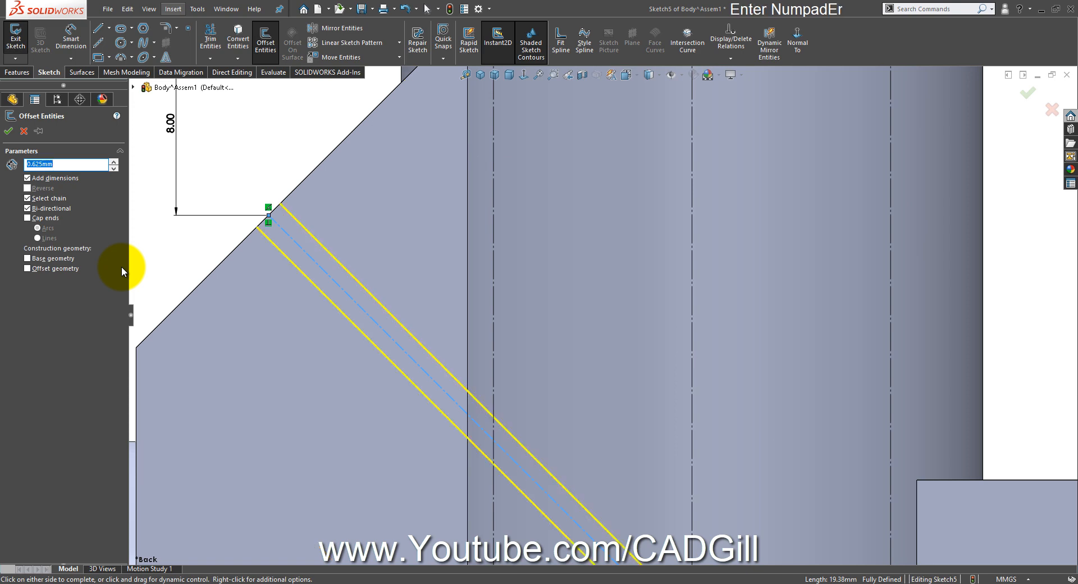
left_click(8, 132)
Trim the slanted centerline and its two offset lines back to the nearest vertical construction line
scroll(505, 469, "up", 2)
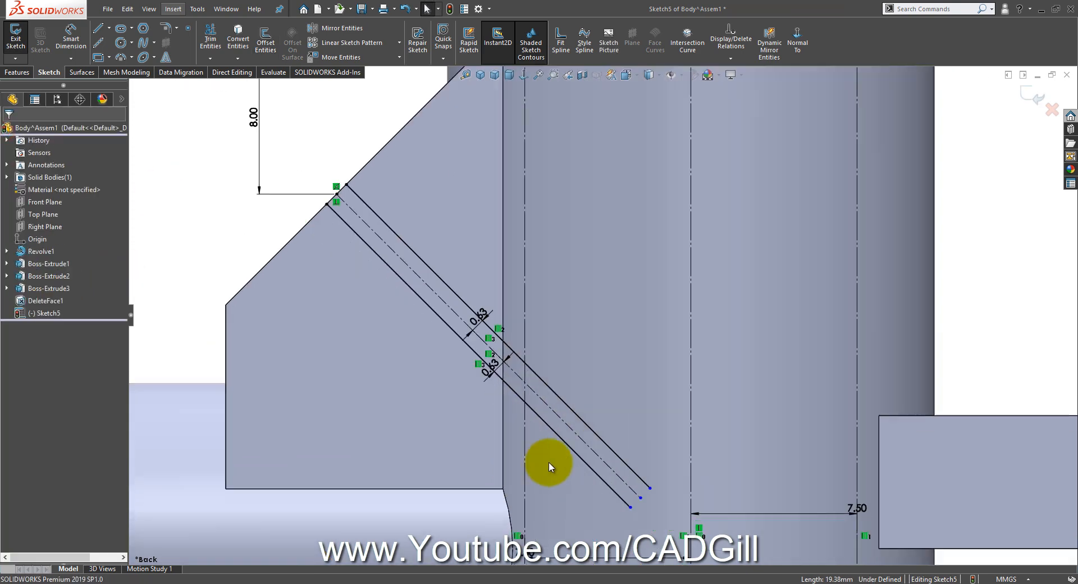
scroll(548, 462, "down", 1)
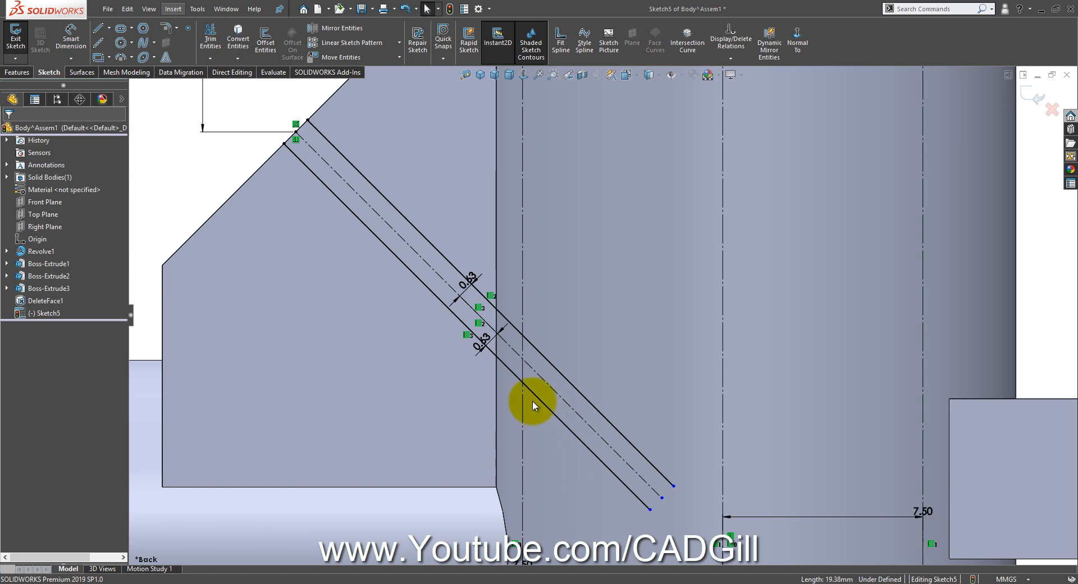
left_click(210, 39)
mouse_move(606, 337)
left_mouse_down()
mouse_move(568, 446)
mouse_move(601, 390)
left_mouse_up()
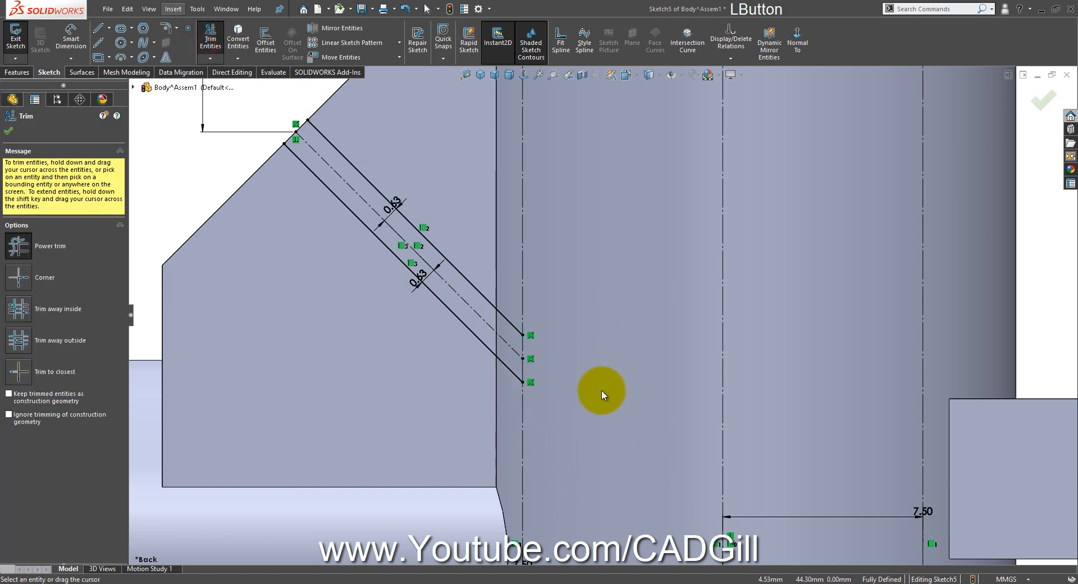
key("Escape")
Convert the two slanted offset lines to construction geometry
left_click(517, 376)
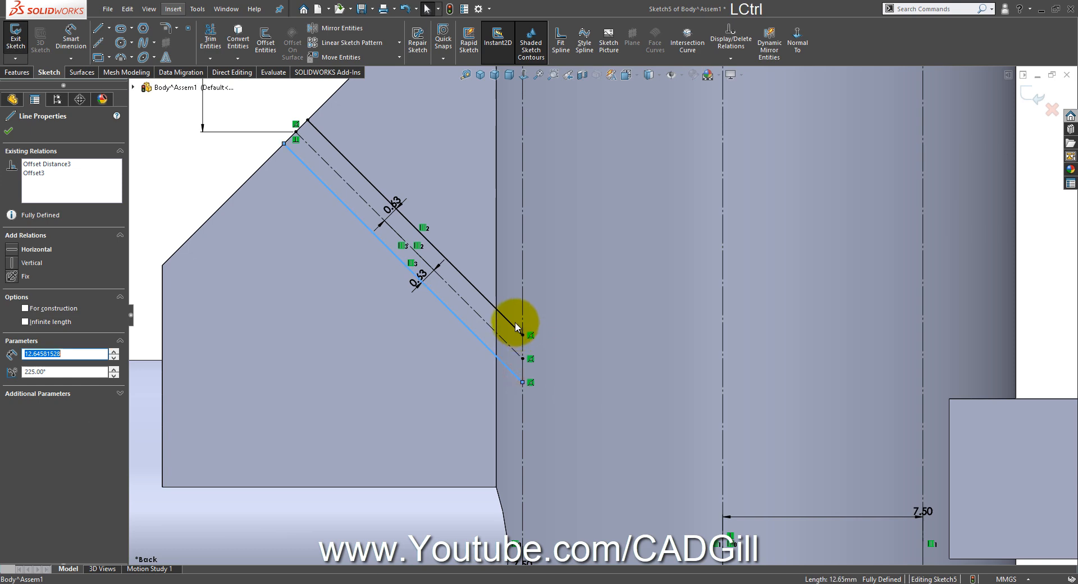
left_click(531, 312, "ctrl")
left_click(508, 308, "ctrl")
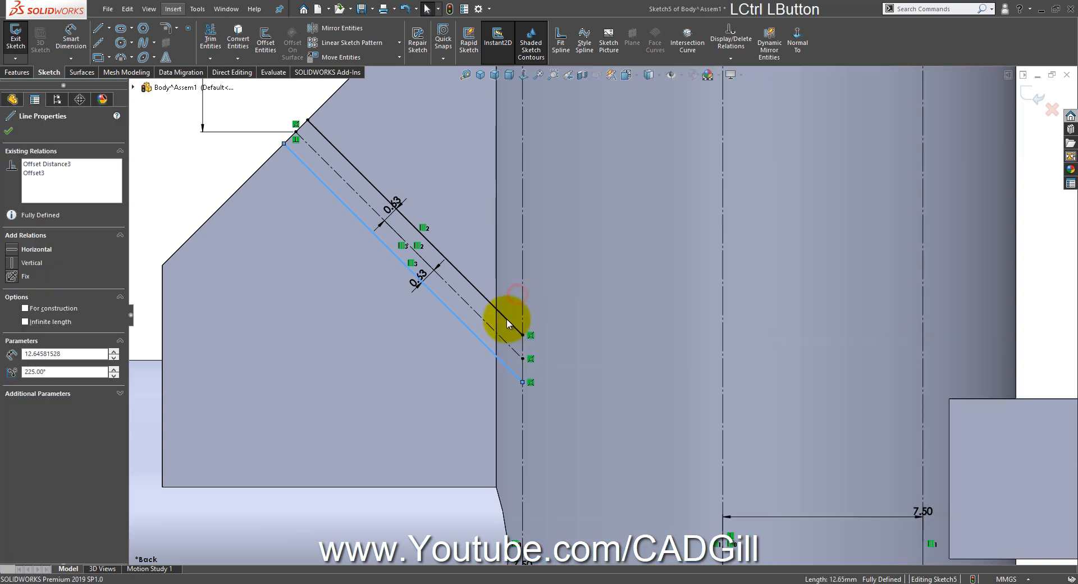
left_click(505, 317, "ctrl")
left_click(565, 286)
left_click(570, 347)
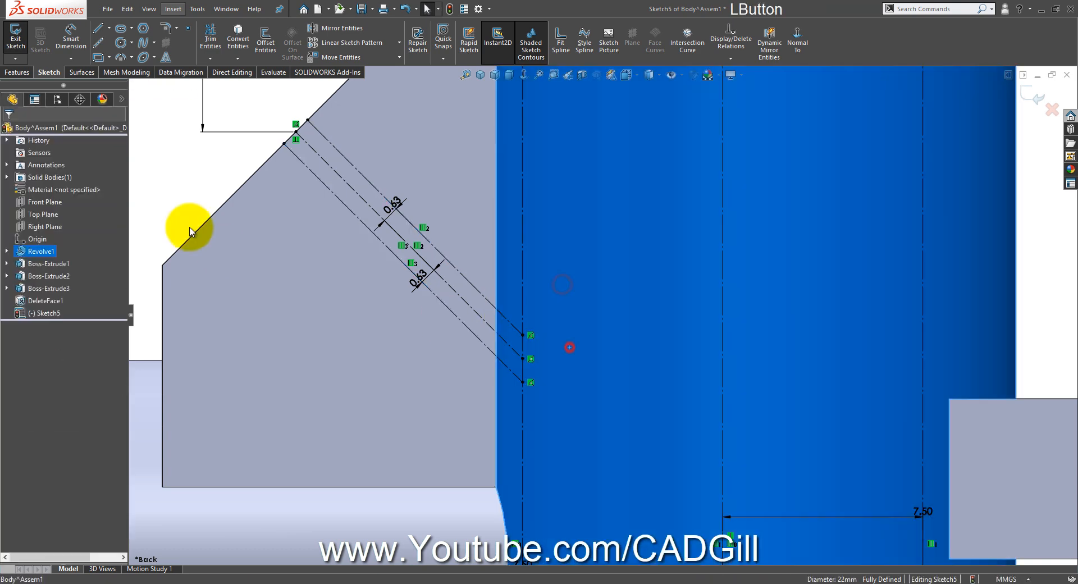
left_click(165, 173)
Select the lower end point of the slanted lines and exit the layout sketch, keeping its changes
left_click(523, 383)
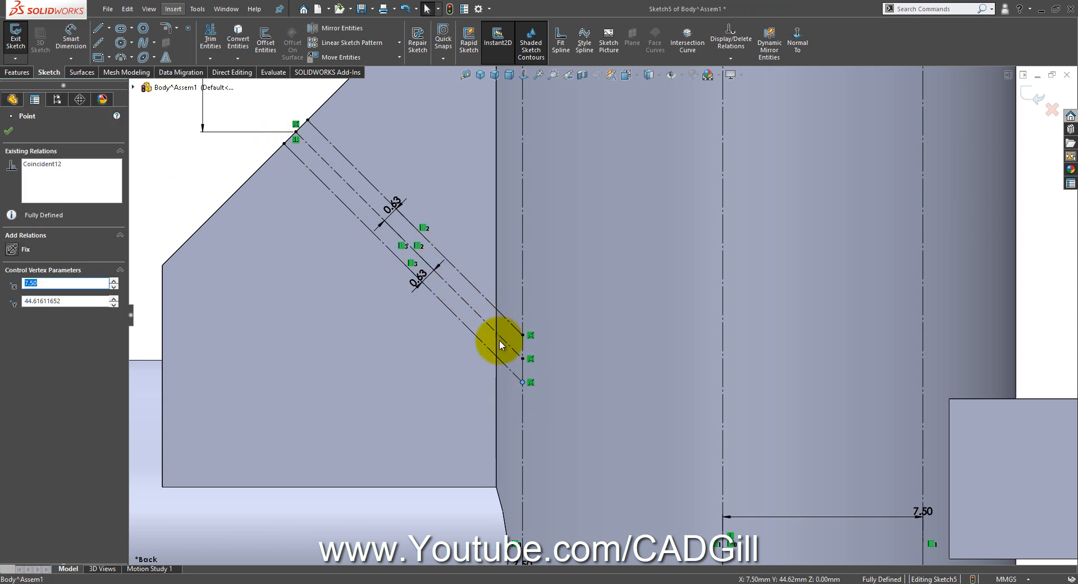
scroll(517, 363, "up", 4)
middle_click_drag(610, 325, 665, 307)
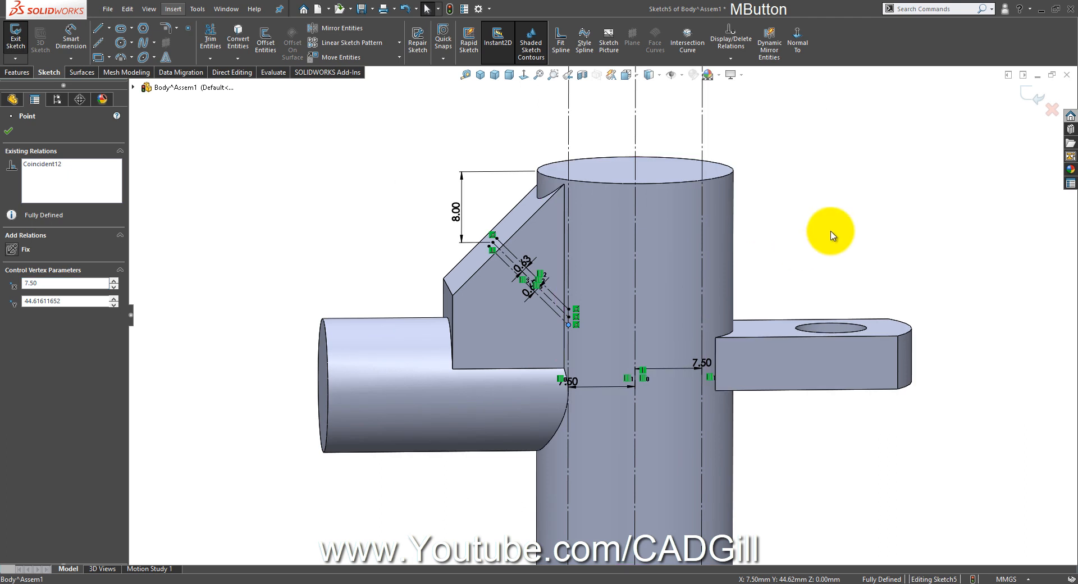
left_click(1028, 90)
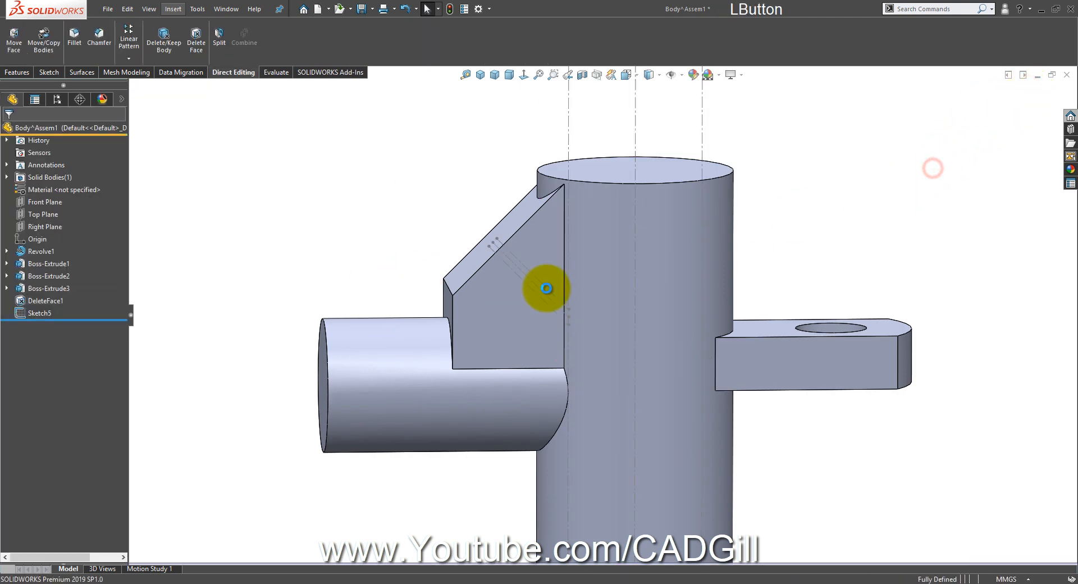
Look up the size and depth of the M6 hole on the slanted face in the nozzle drawing in Photos
scroll(541, 292, "down", 2)
middle_click_drag(542, 292, 541, 301)
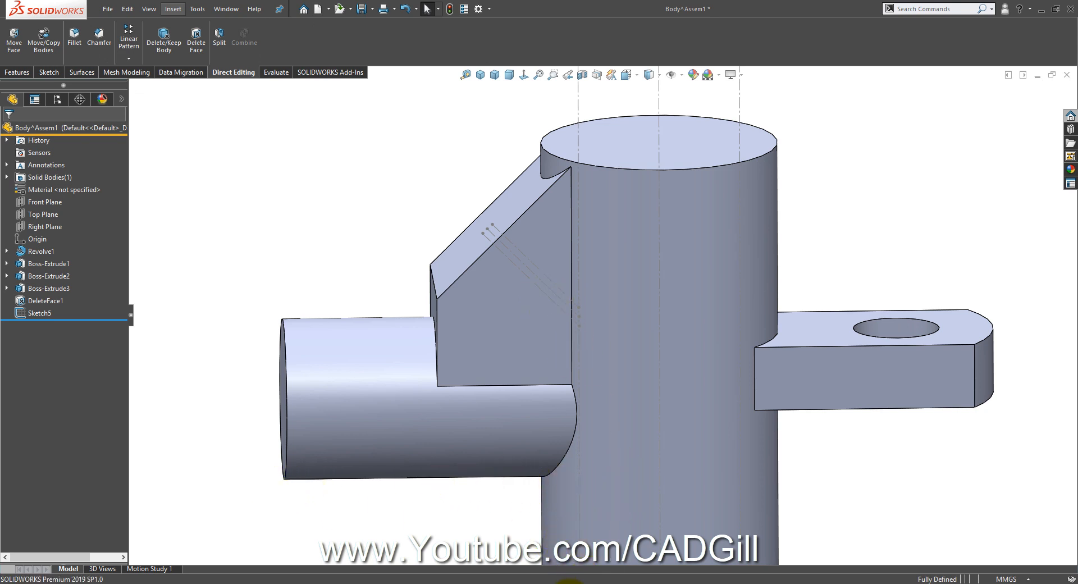
left_click(570, 583)
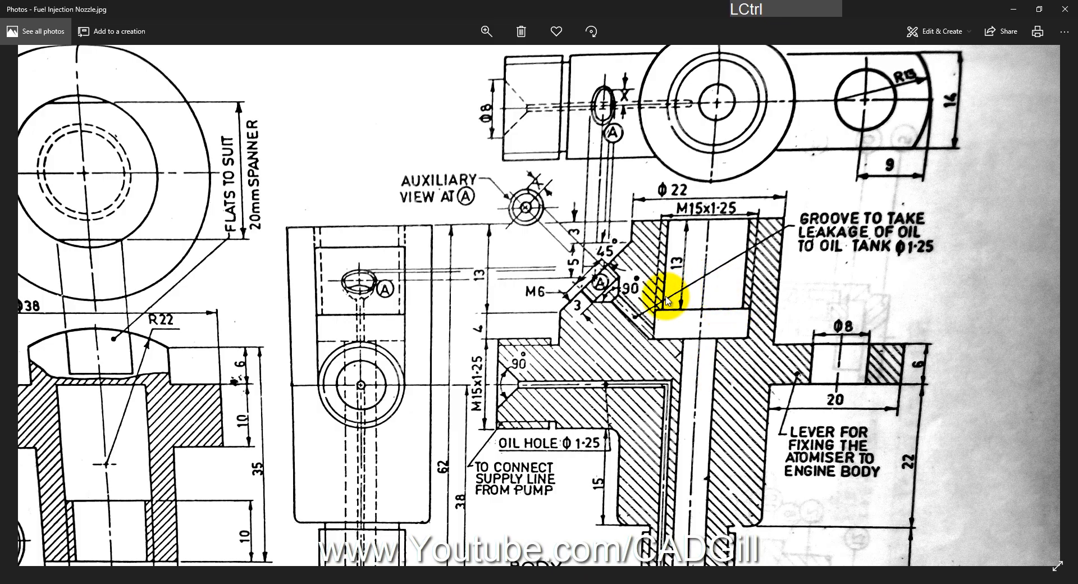
scroll(667, 300, "up", 3, "ctrl")
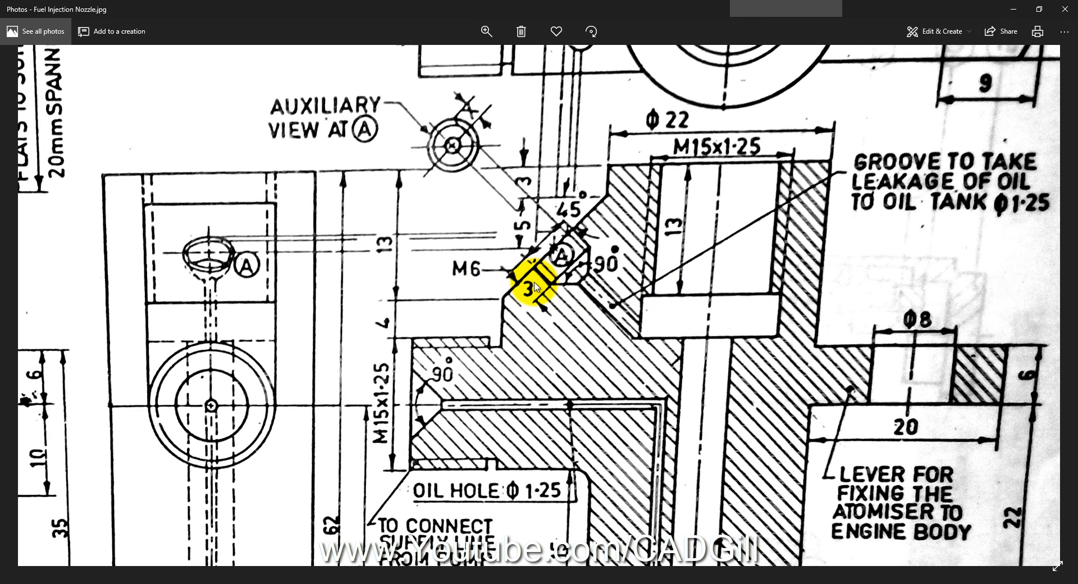
left_click(145, 574)
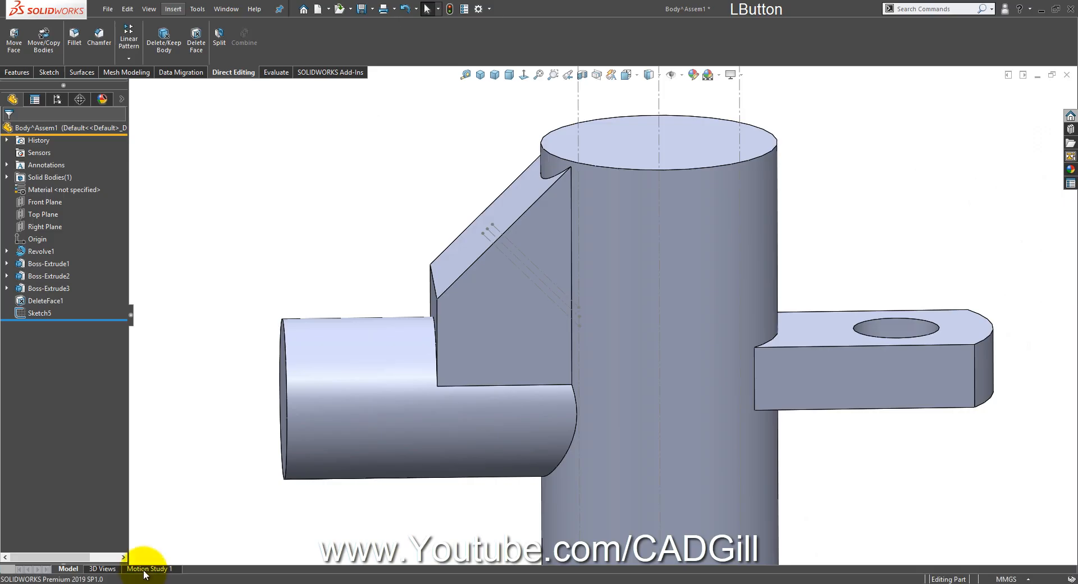
middle_click_drag(470, 310, 464, 306)
Start the Hole Wizard for an ISO M6 tapped hole and set its blind hole depth to 3 mm
left_click(12, 72)
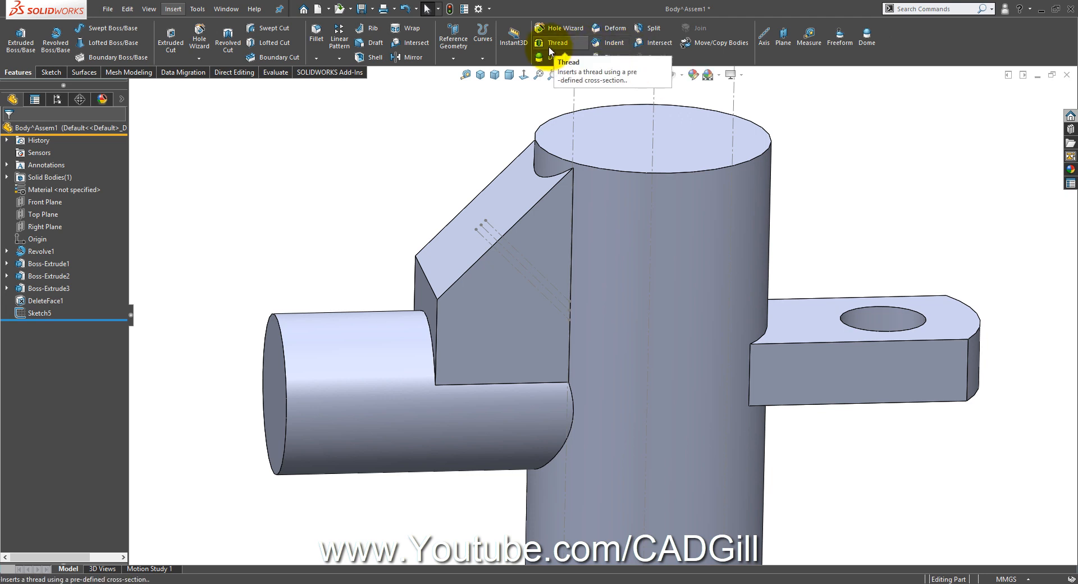
left_click(905, 8)
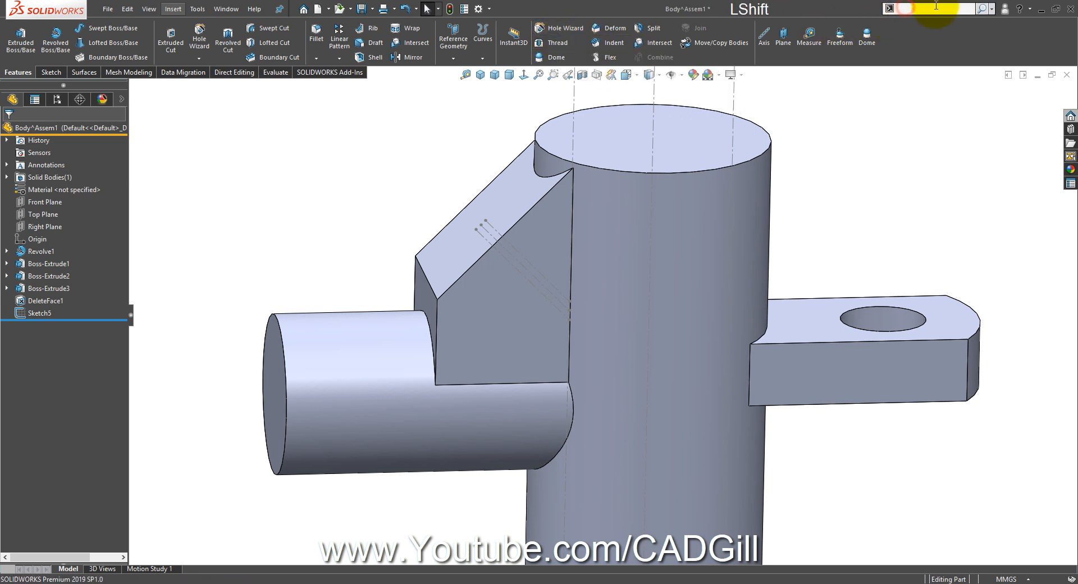
type("Hole")
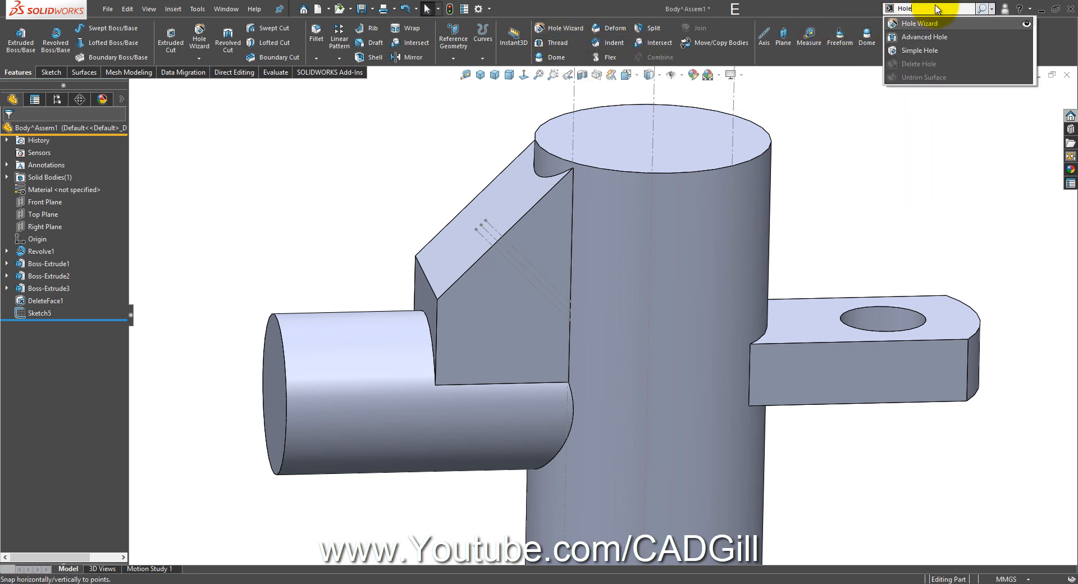
left_click(932, 22)
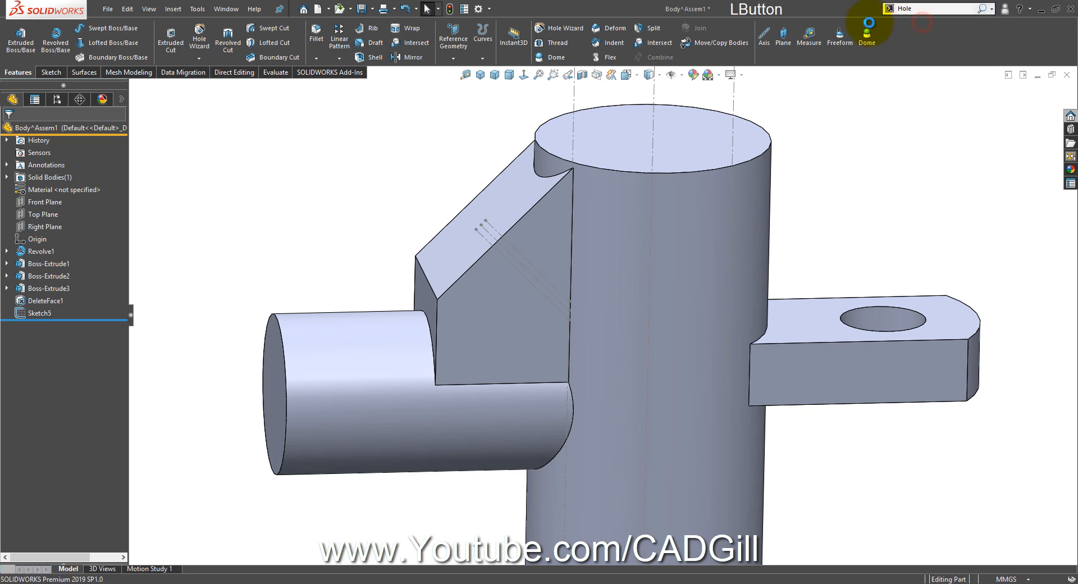
scroll(547, 234, "down", 4)
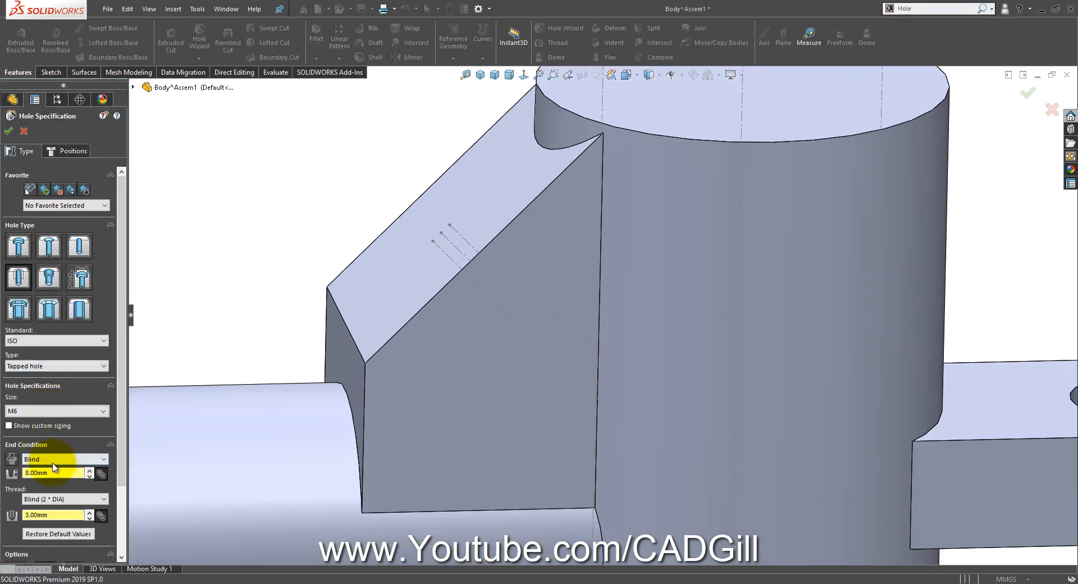
double_click(53, 515)
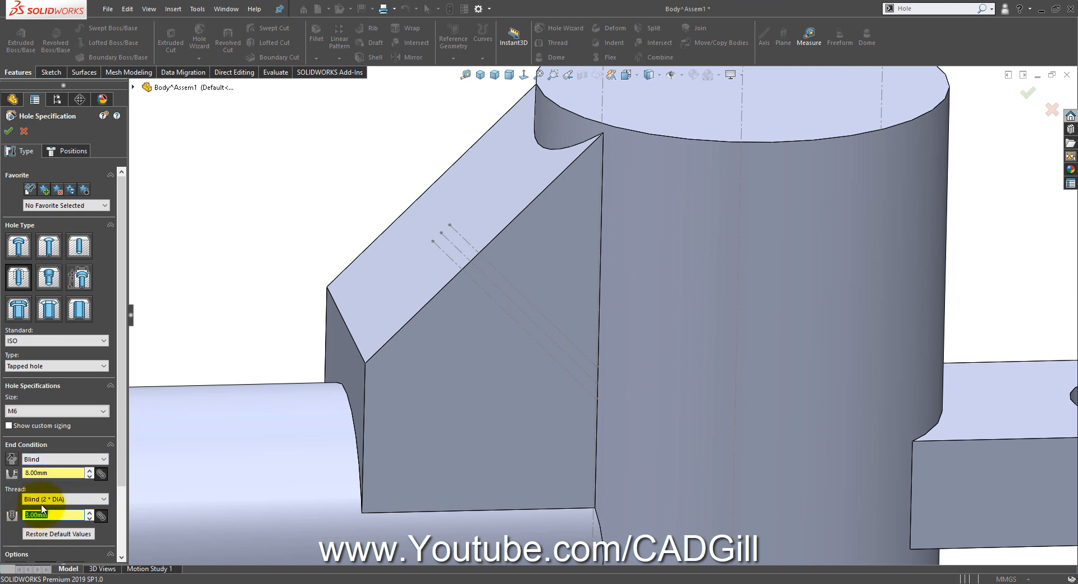
double_click(53, 474)
type("3")
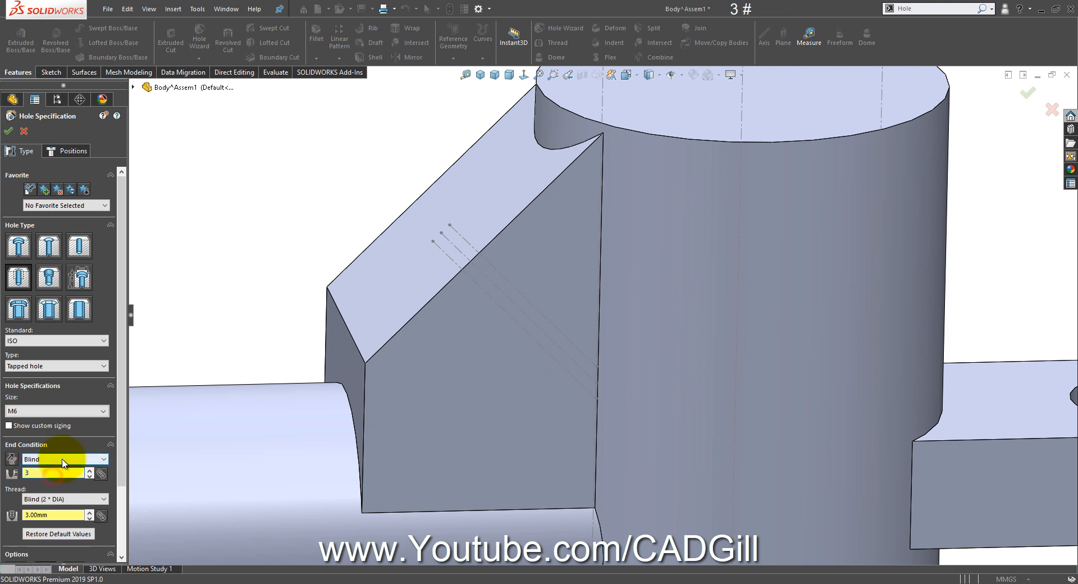
Set the tapped hole's thread depth to 3 mm and place the hole on the slanted face at the middle construction line's end point
left_click_drag(56, 514, 10, 490)
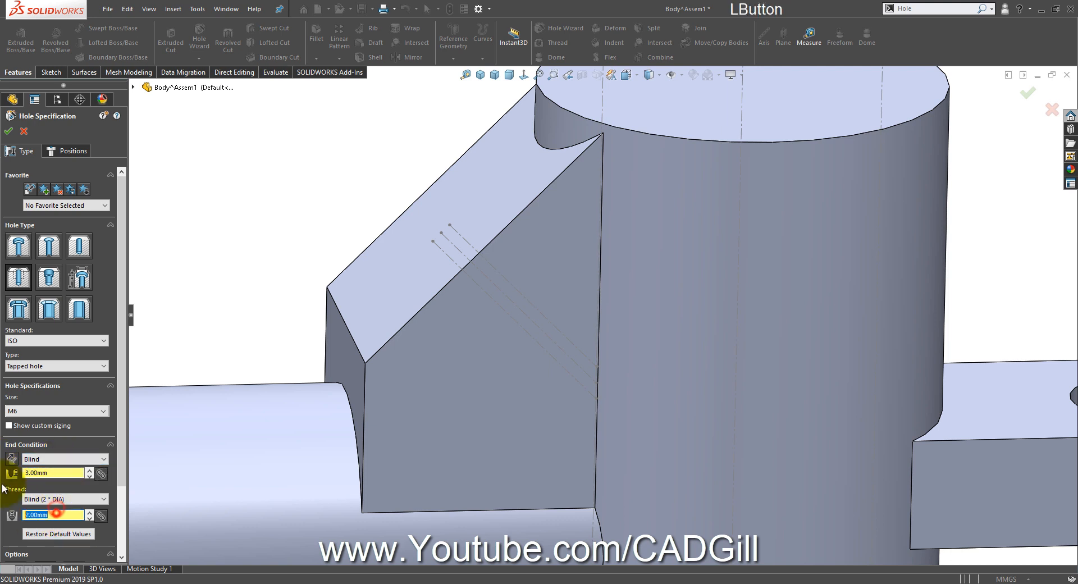
type("3")
key("Tab")
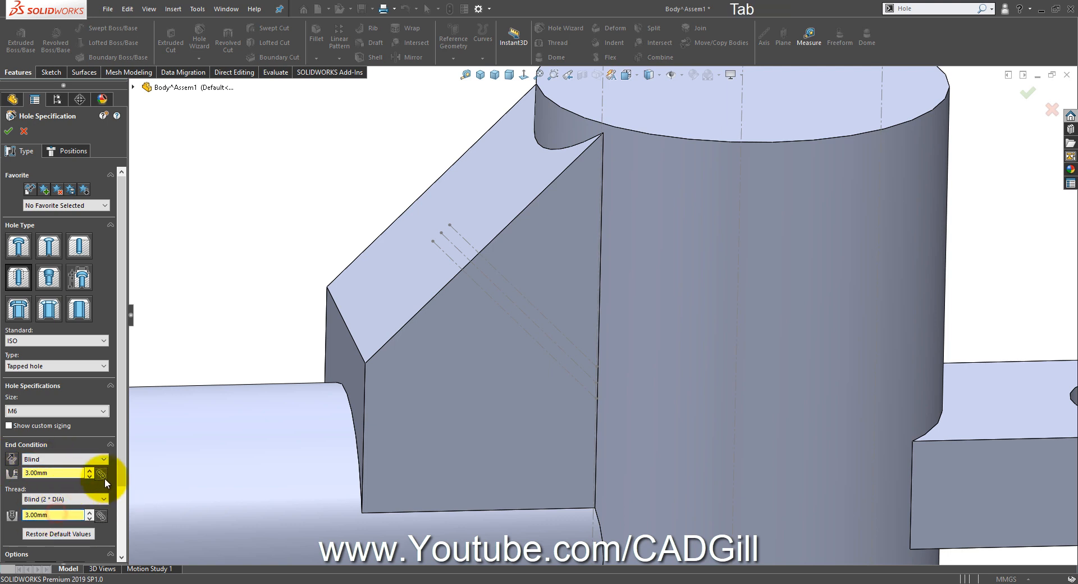
left_click(73, 155)
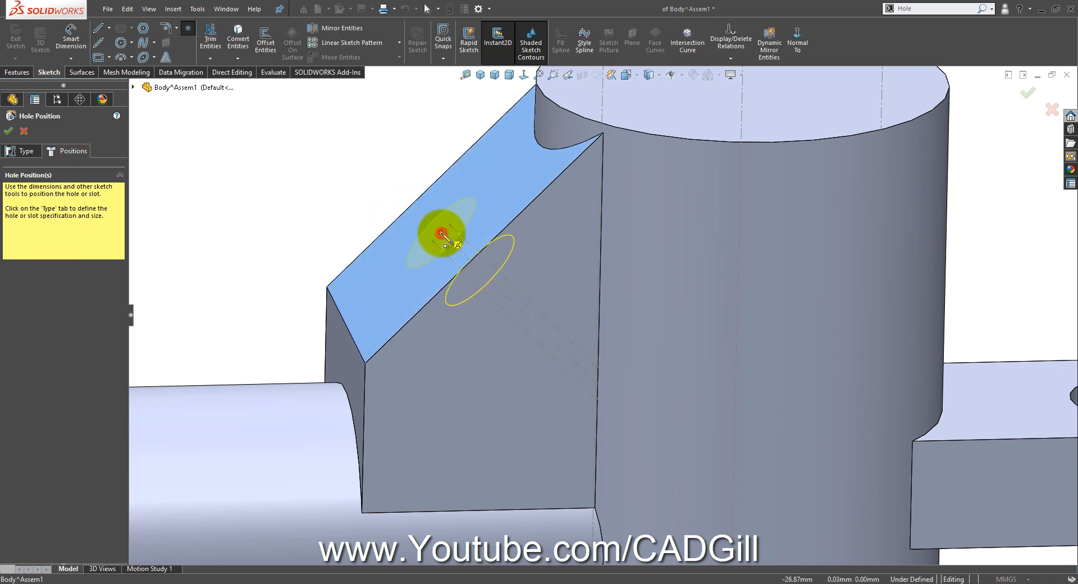
left_click(442, 233)
left_click(7, 131)
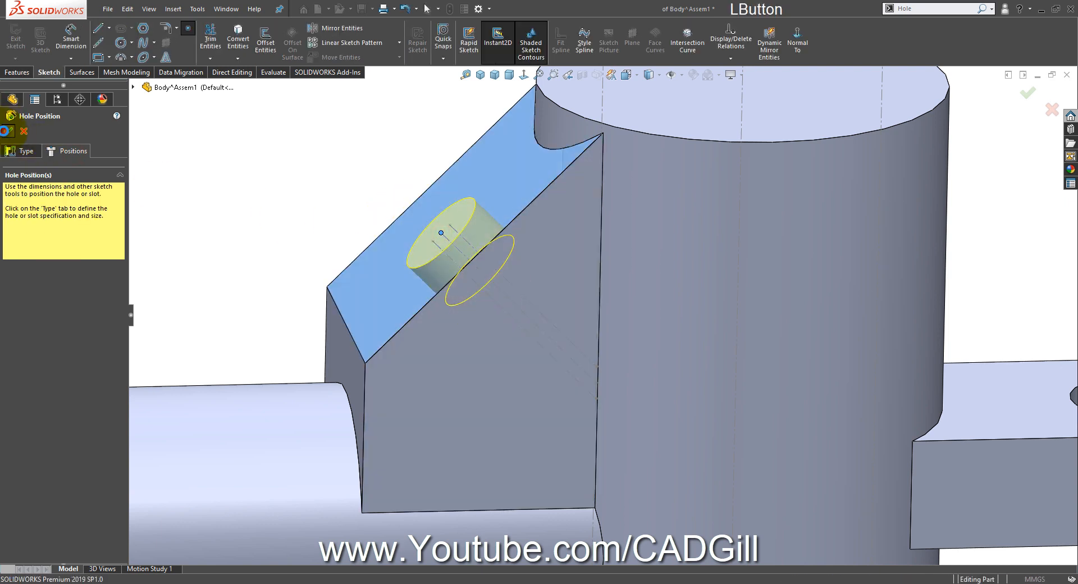
Sketch a 1.25 mm diameter circle on the slanted face, centred on the M6 hole, and exit the sketch, keeping its changes
middle_click_drag(404, 261, 554, 241)
left_click(561, 230)
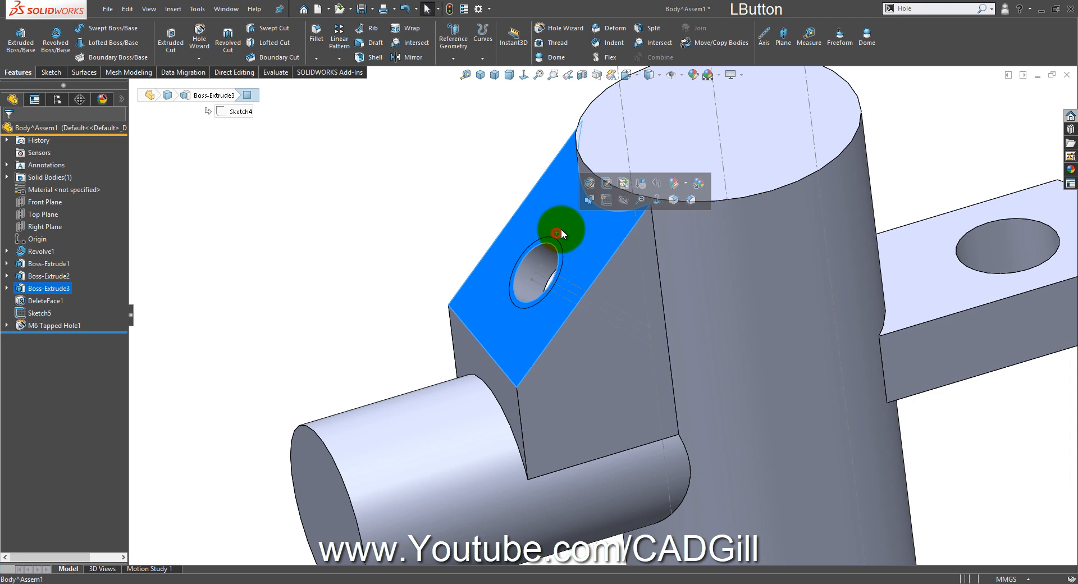
left_click(606, 198)
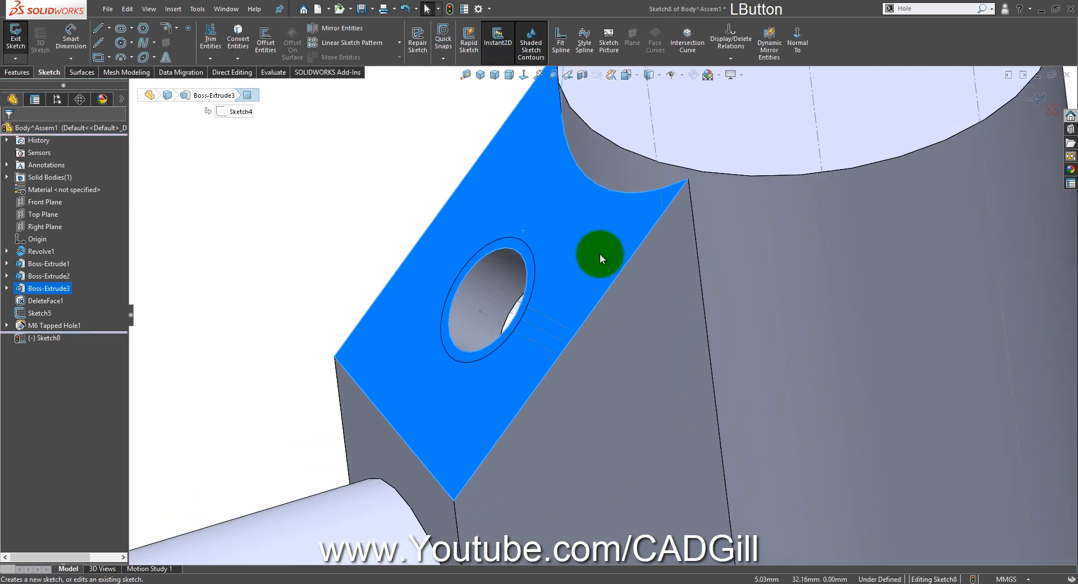
left_click(122, 44)
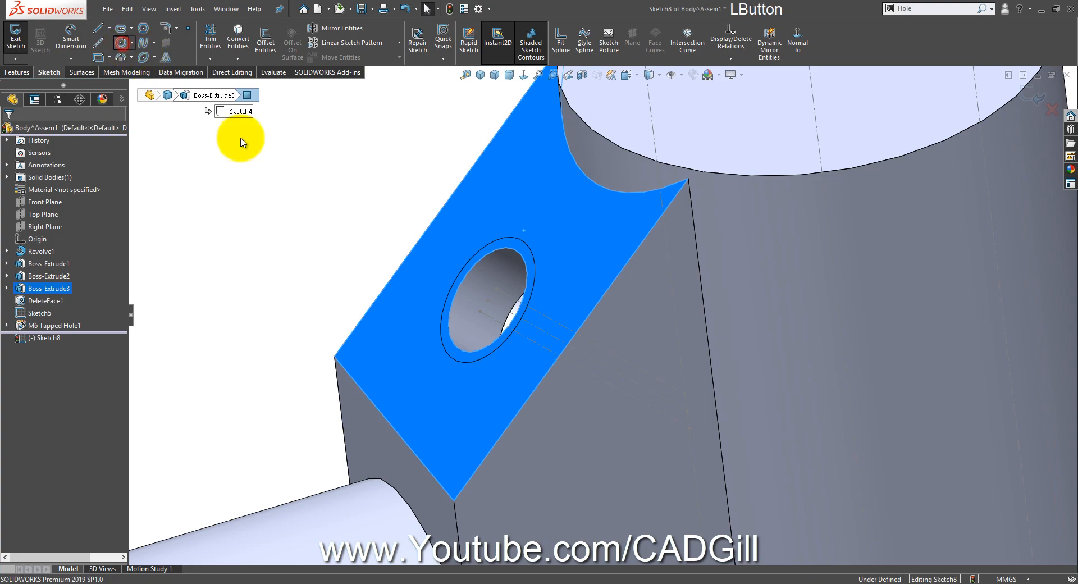
key("alt+Tab")
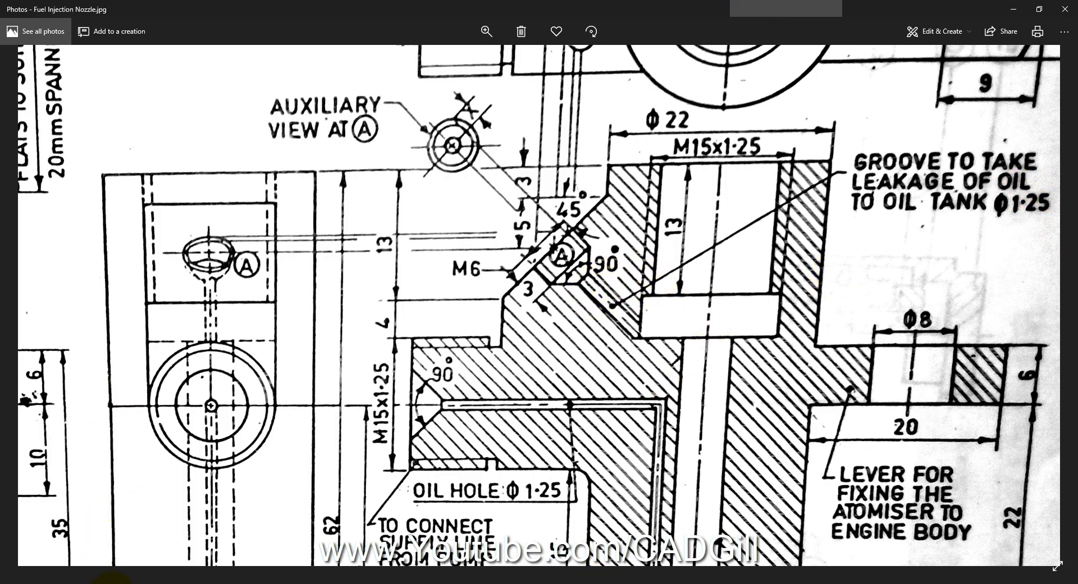
left_click(109, 582)
middle_click_drag(471, 340, 475, 342)
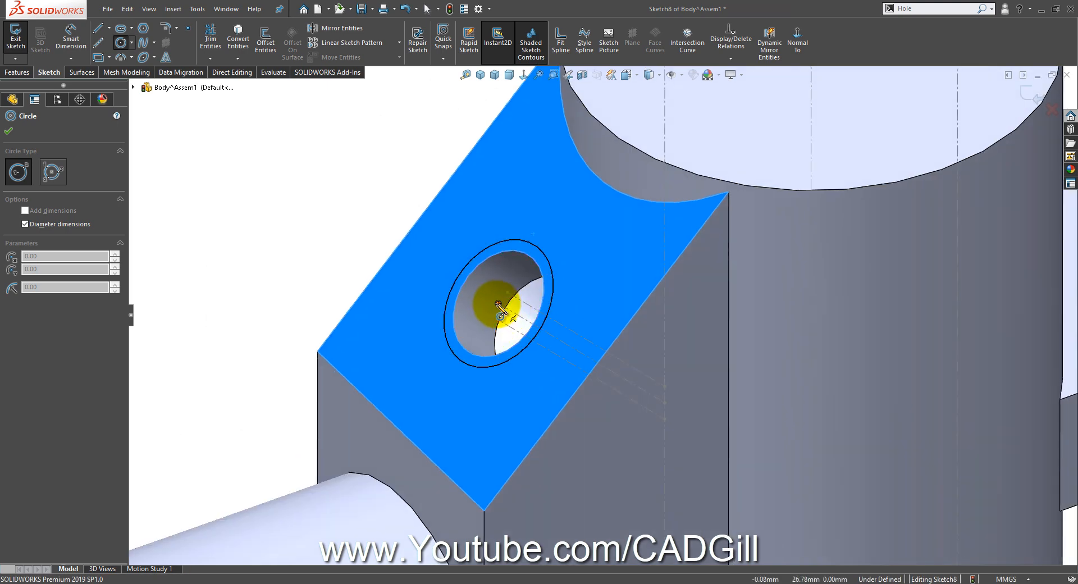
left_click_drag(498, 304, 513, 283)
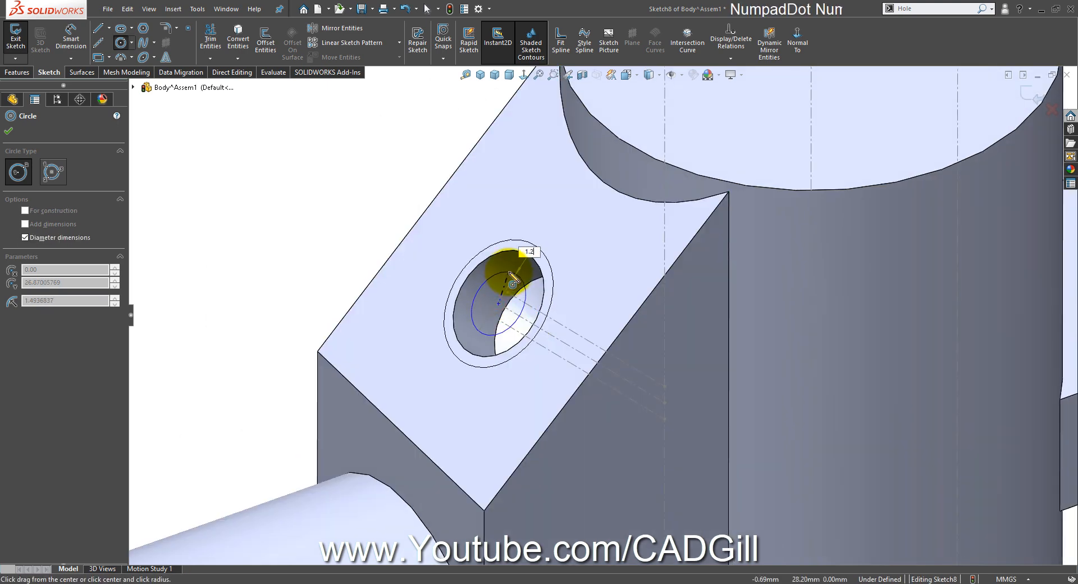
key("Return")
right_click(538, 261)
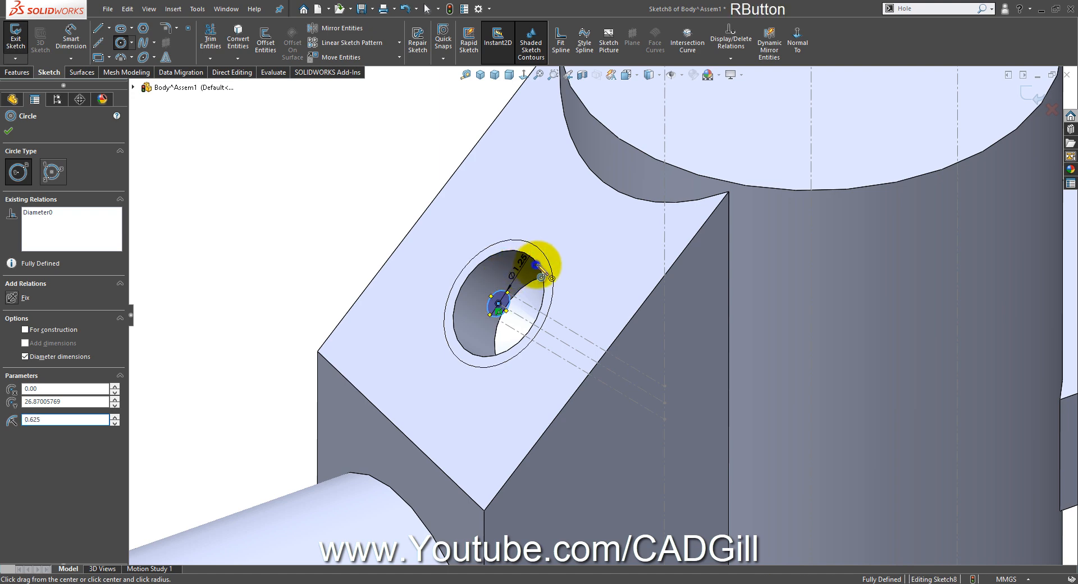
left_click(570, 281)
scroll(601, 313, "up", 7)
middle_click_drag(716, 367, 671, 360)
scroll(692, 304, "down", 2)
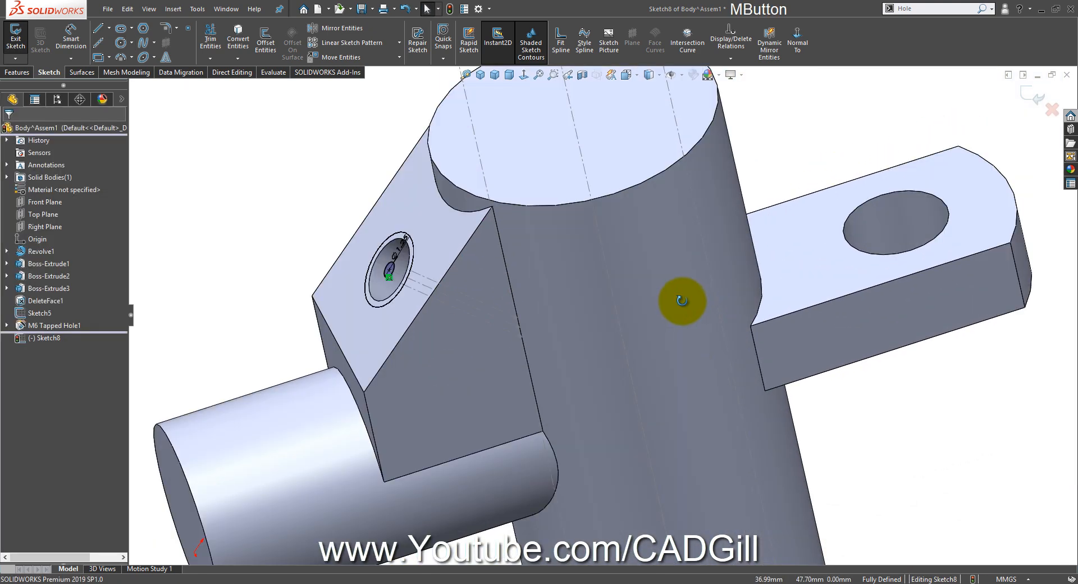
middle_click_drag(683, 302, 670, 270)
left_click(1035, 100)
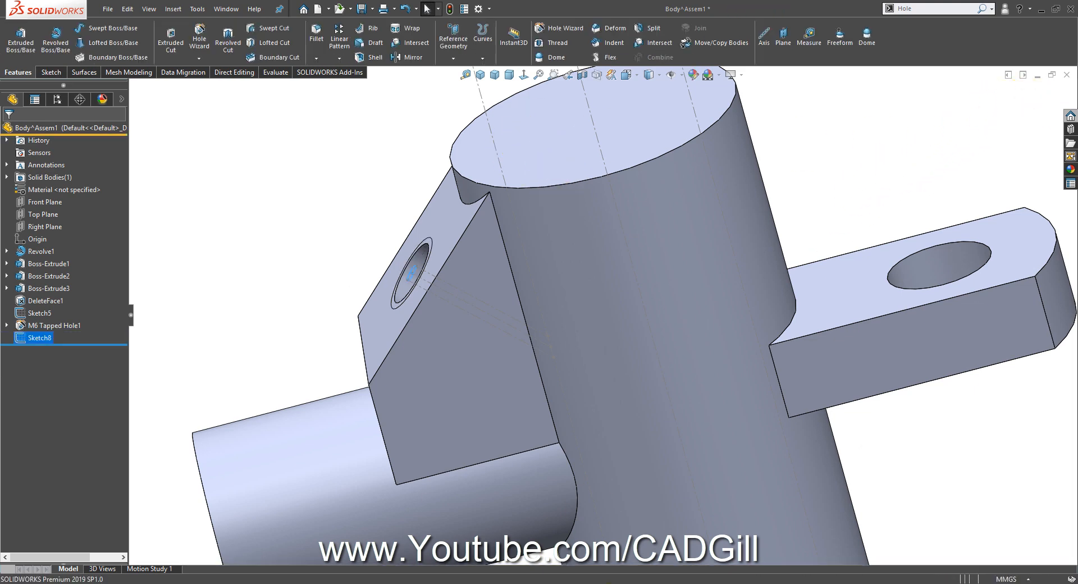
Look up the M15x1.25 bore in the main cylinder in the nozzle drawing in Photos, and return to SOLIDWORKS
left_click(604, 583)
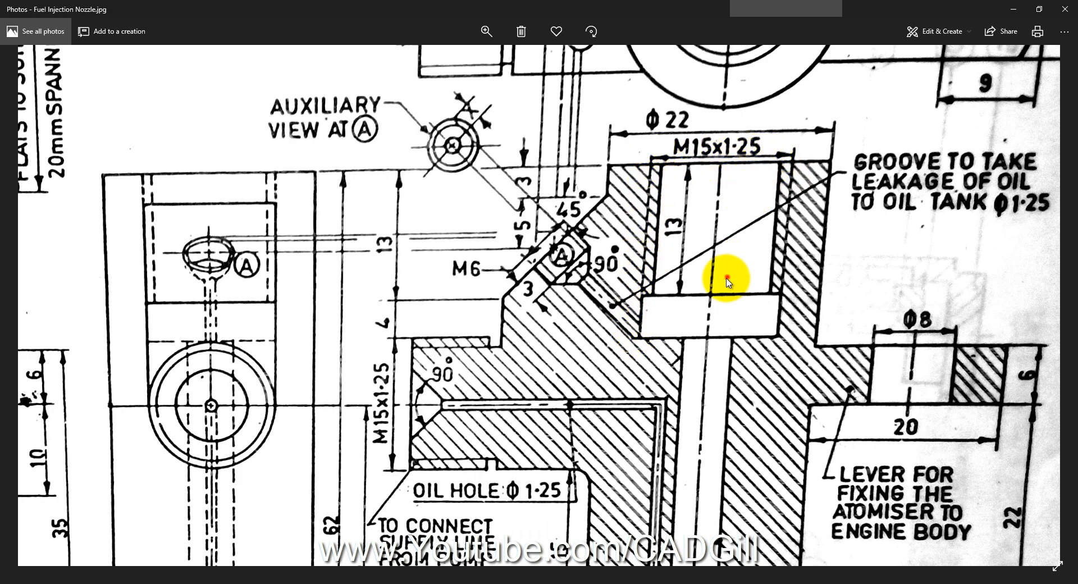
mouse_move(729, 277)
left_mouse_down()
mouse_move(577, 349)
mouse_move(598, 355)
left_mouse_up()
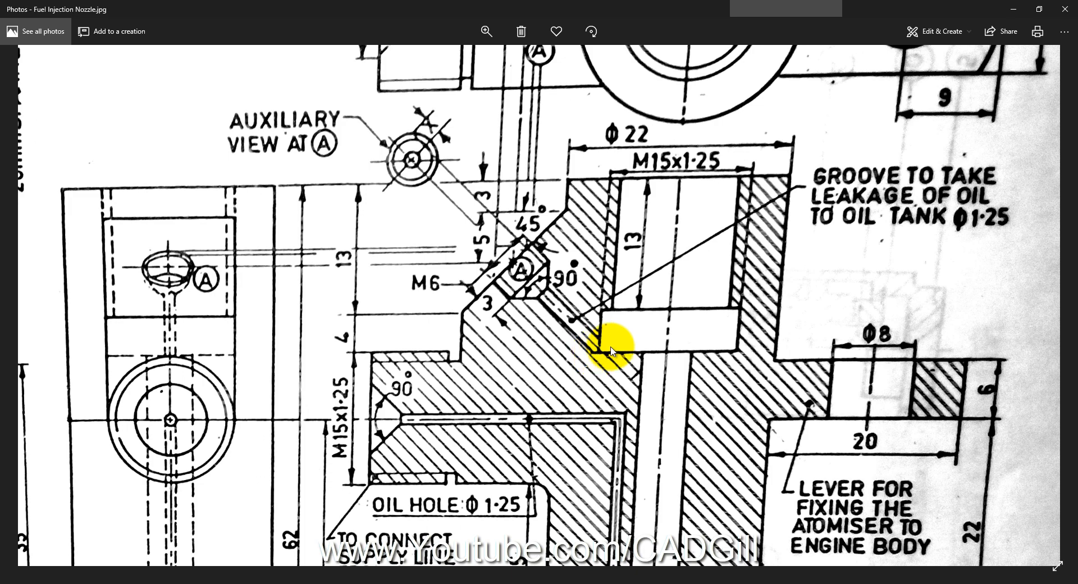
left_click(133, 582)
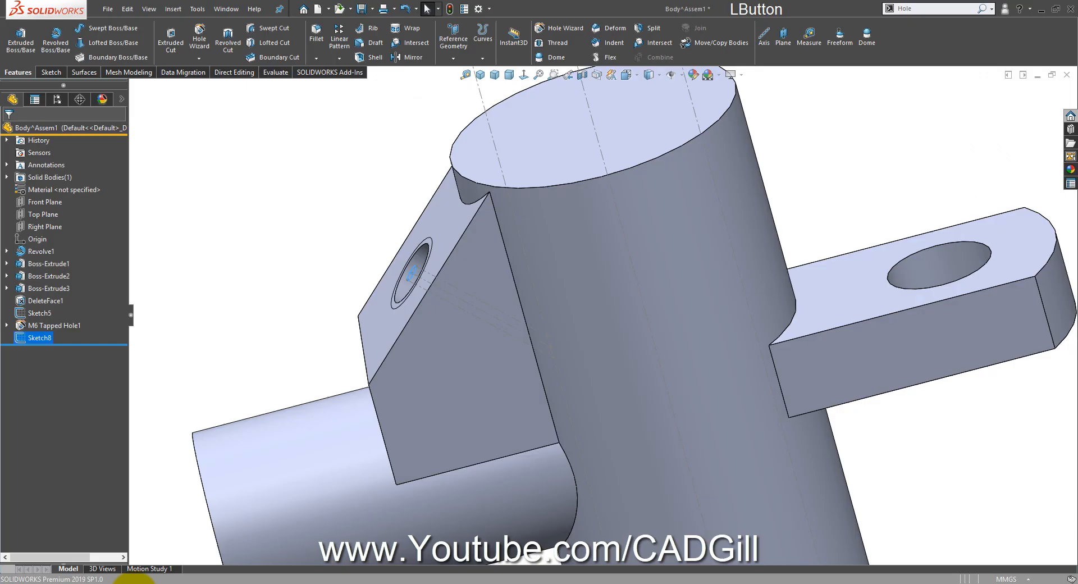
Sketch a 13.75 mm diameter circle on the main cylinder's top face, centred on its axis
middle_click_drag(588, 342, 587, 368)
left_click(619, 108)
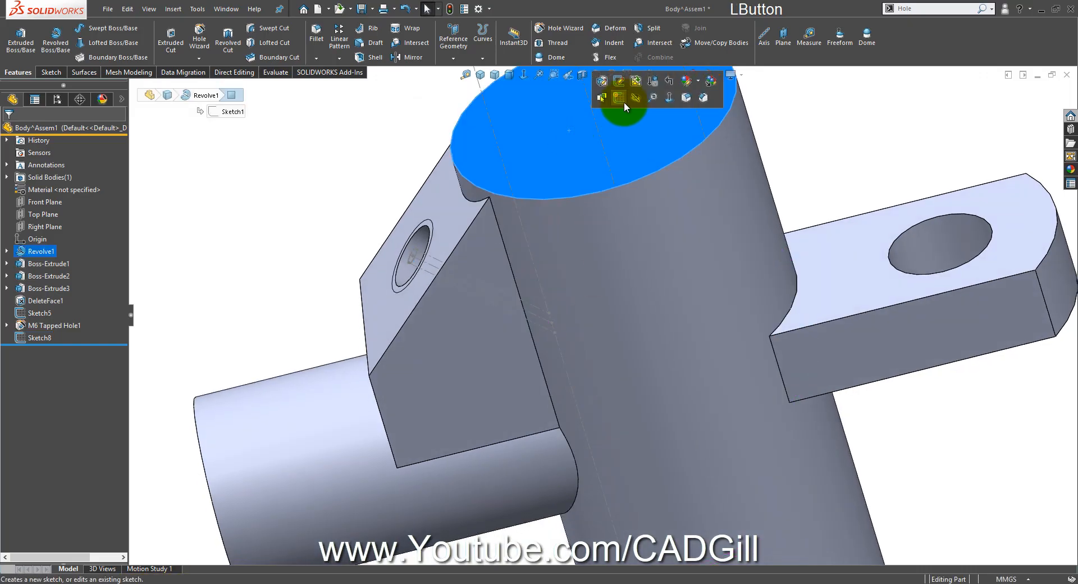
left_click(623, 102)
scroll(656, 133, "up", 1)
middle_click_drag(656, 133, 656, 146)
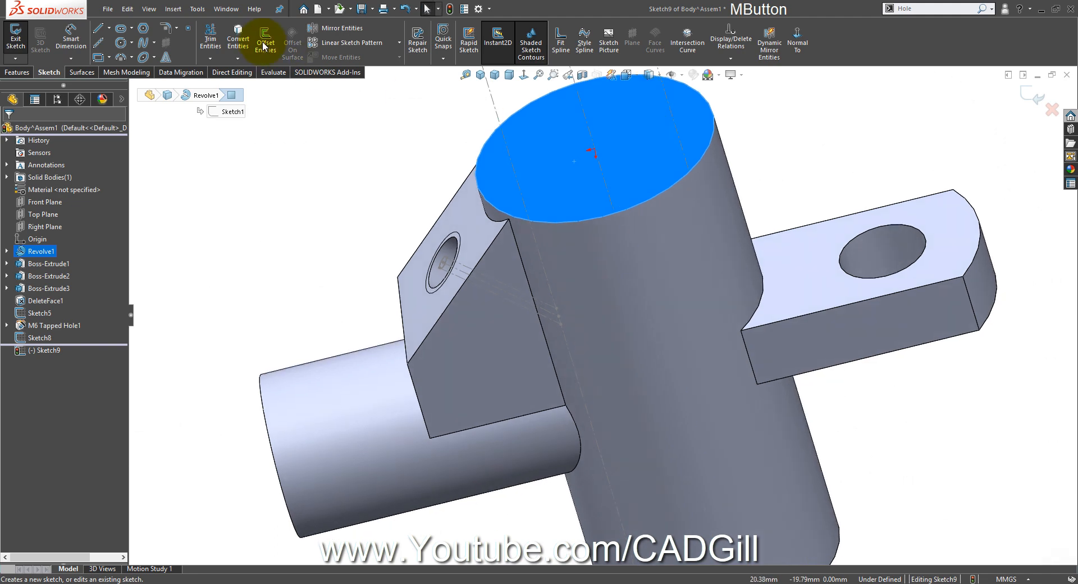
left_click(122, 43)
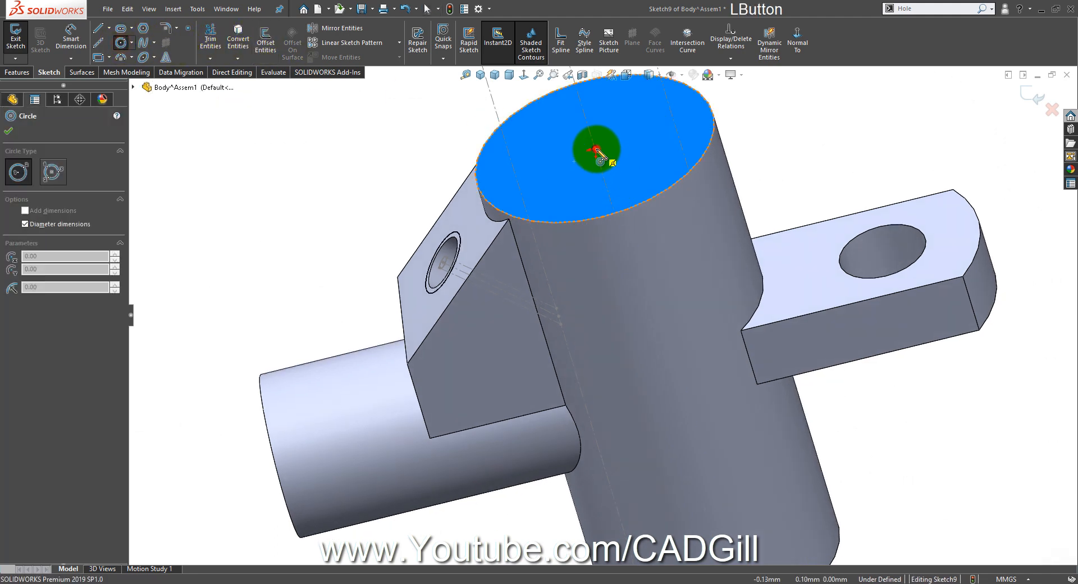
left_click_drag(597, 149, 613, 141)
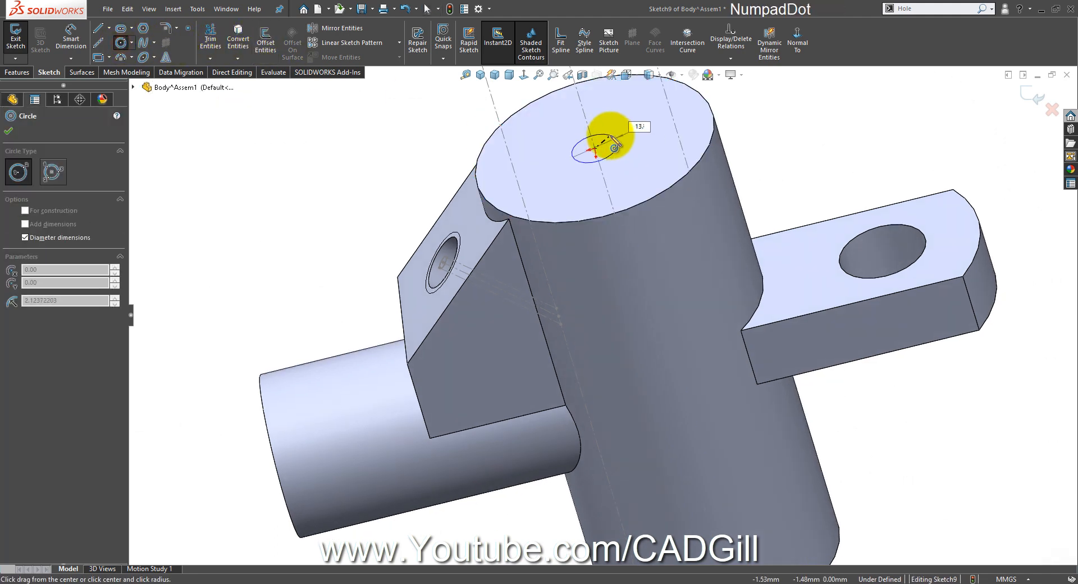
type("13.75")
key("Return")
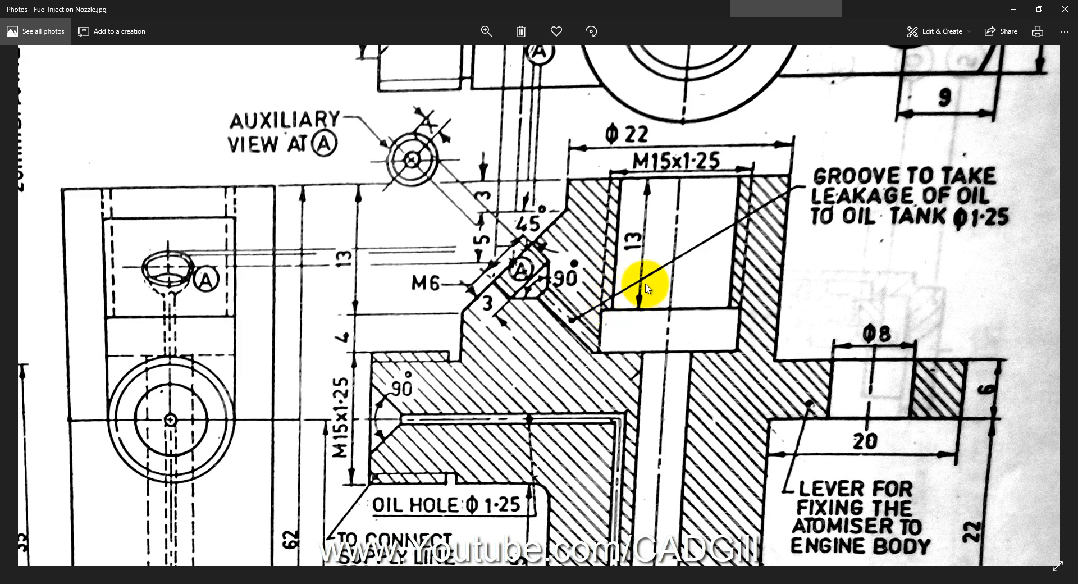
Extrude-cut the 13.75 mm circle 13 mm deep into the main cylinder, following the bore depth in the drawing
left_click(130, 583)
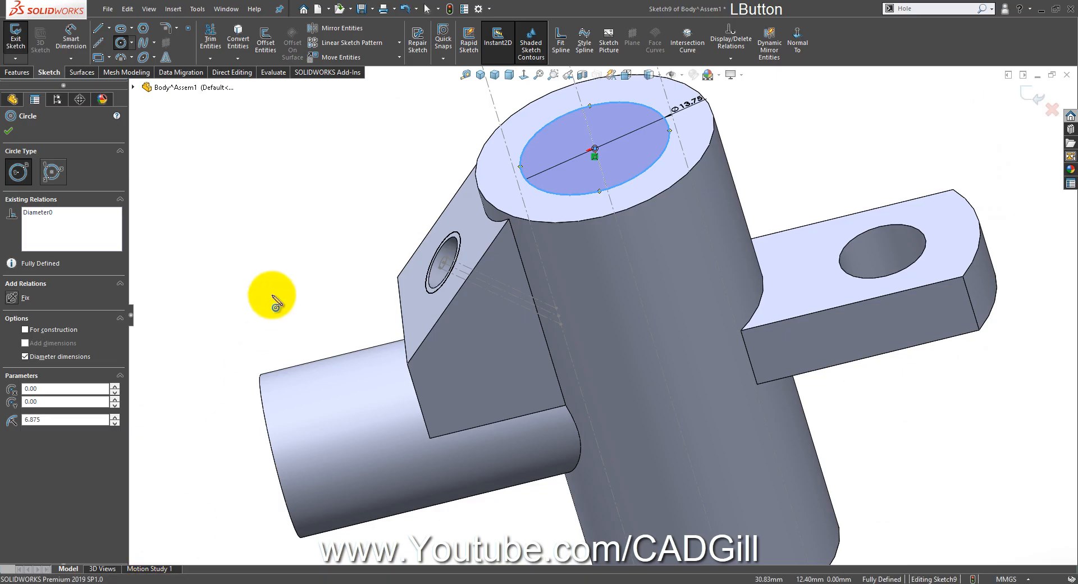
left_click(18, 73)
left_click(159, 50)
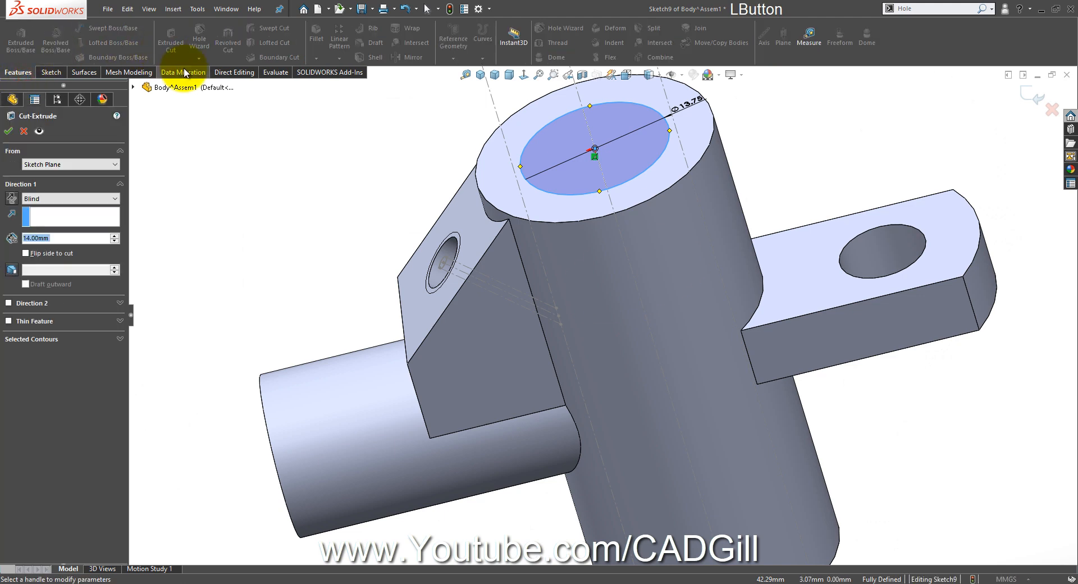
key("KP_Enter")
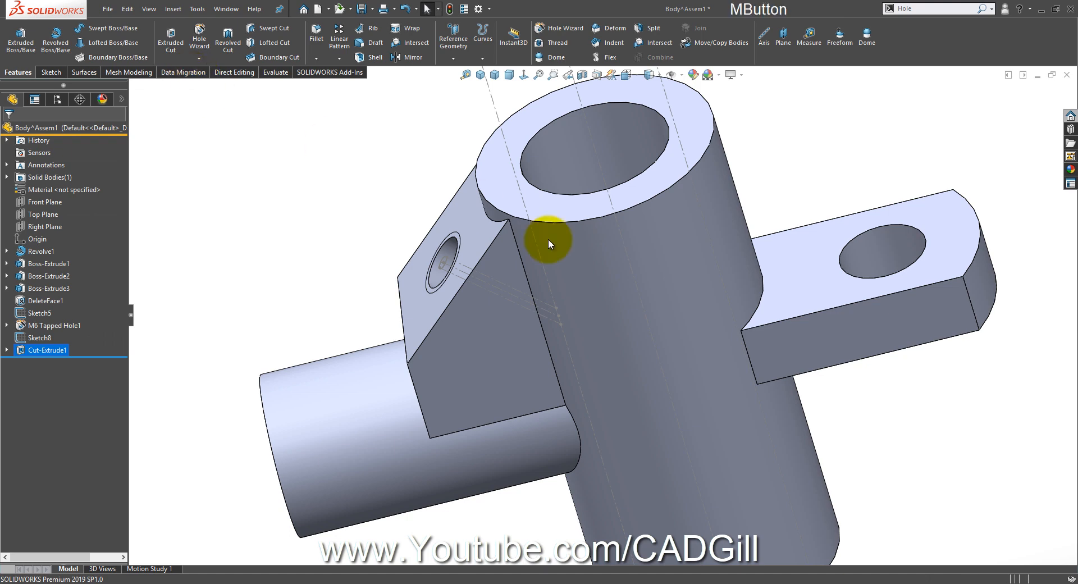
Sketch a 15 mm diameter circle on the bore's floor, centred on the cylinder axis
middle_click_drag(549, 240, 549, 308)
left_click(584, 166)
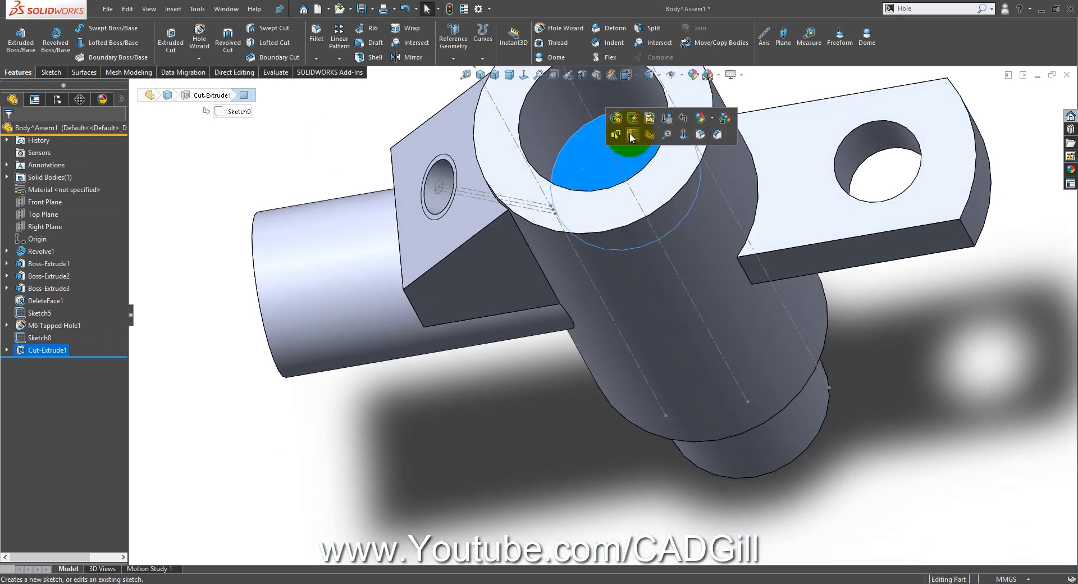
left_click(631, 135)
mouse_move(629, 134)
middle_mouse_down()
mouse_move(640, 202)
mouse_move(649, 116)
middle_mouse_up()
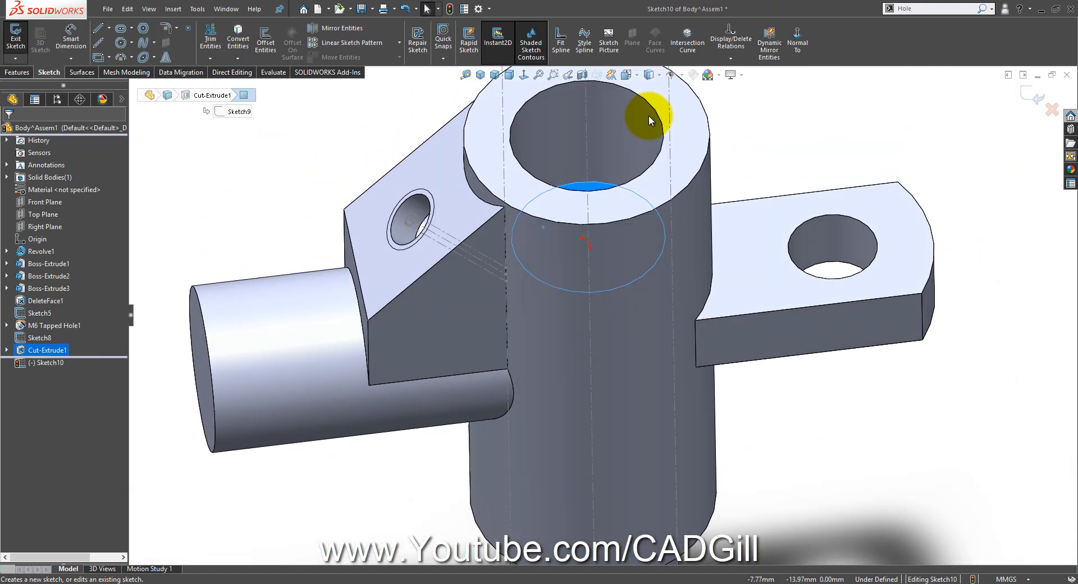
left_click(120, 43)
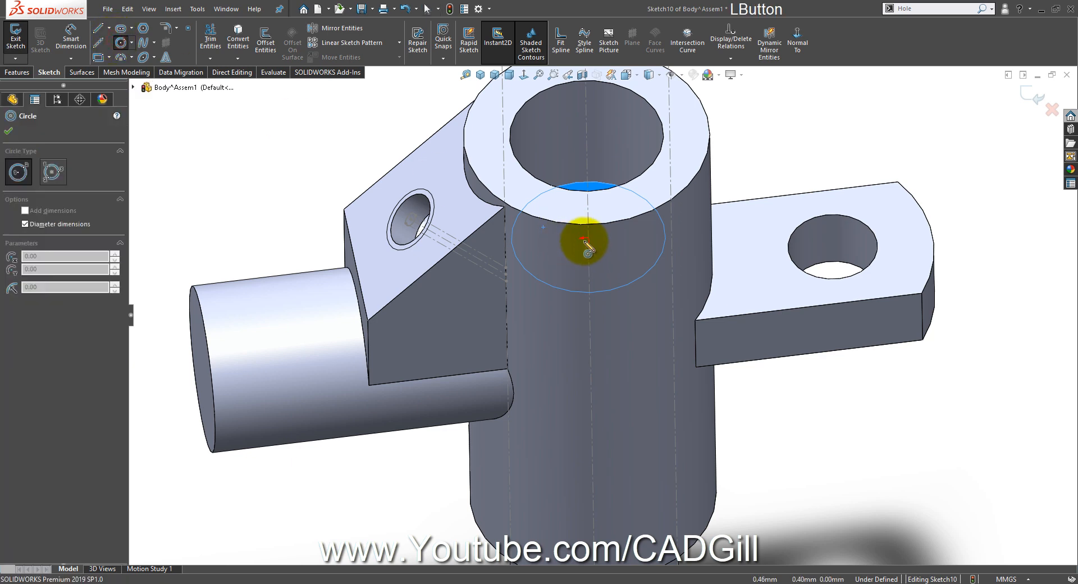
left_click(587, 237)
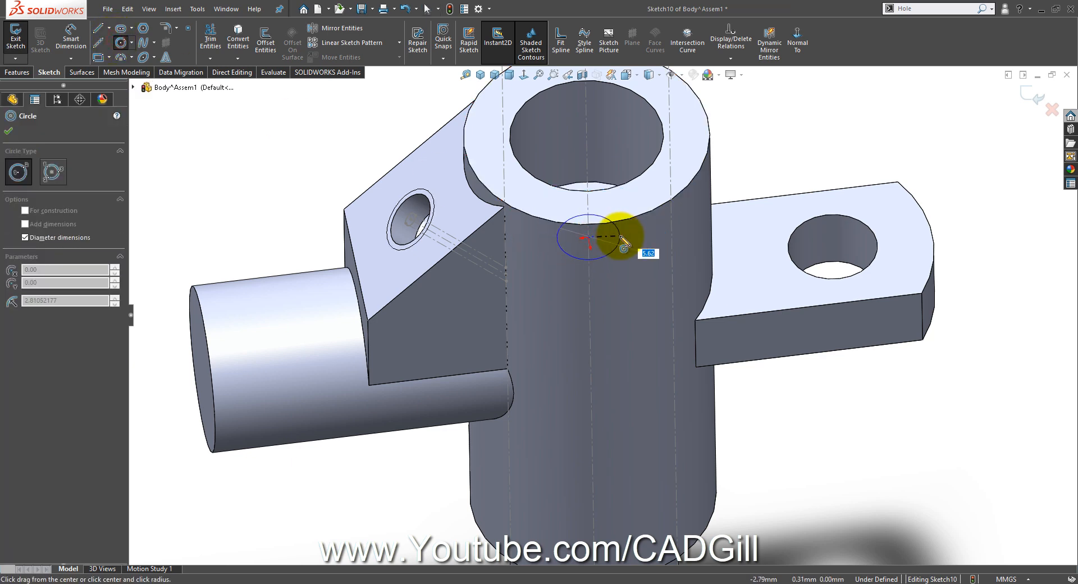
middle_click_drag(572, 221, 534, 252)
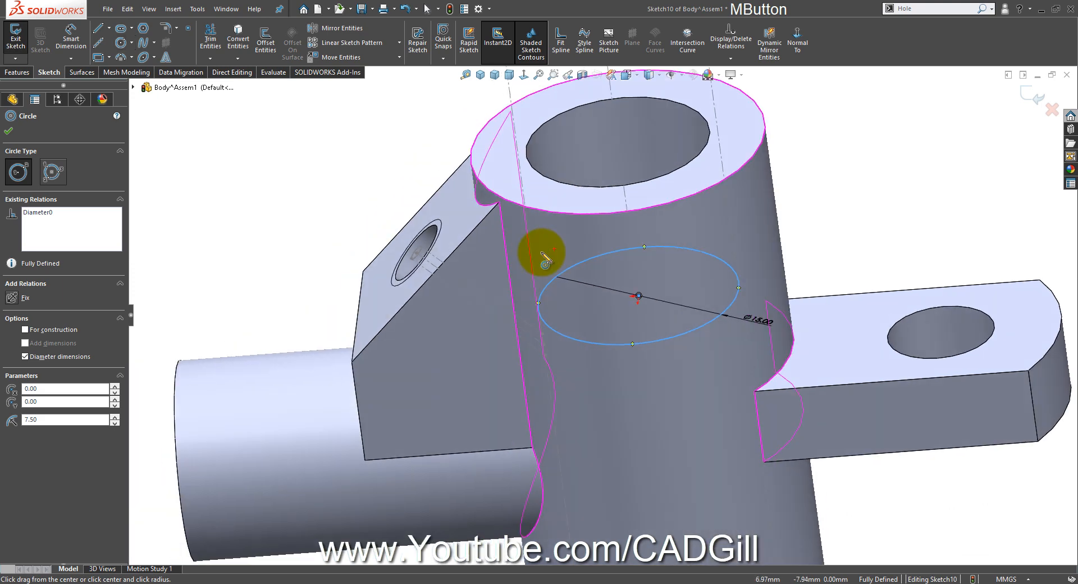
Extrude-cut the 15 mm circle downward up to the lower end point of the slanted construction lines
left_click(14, 73)
left_click(170, 41)
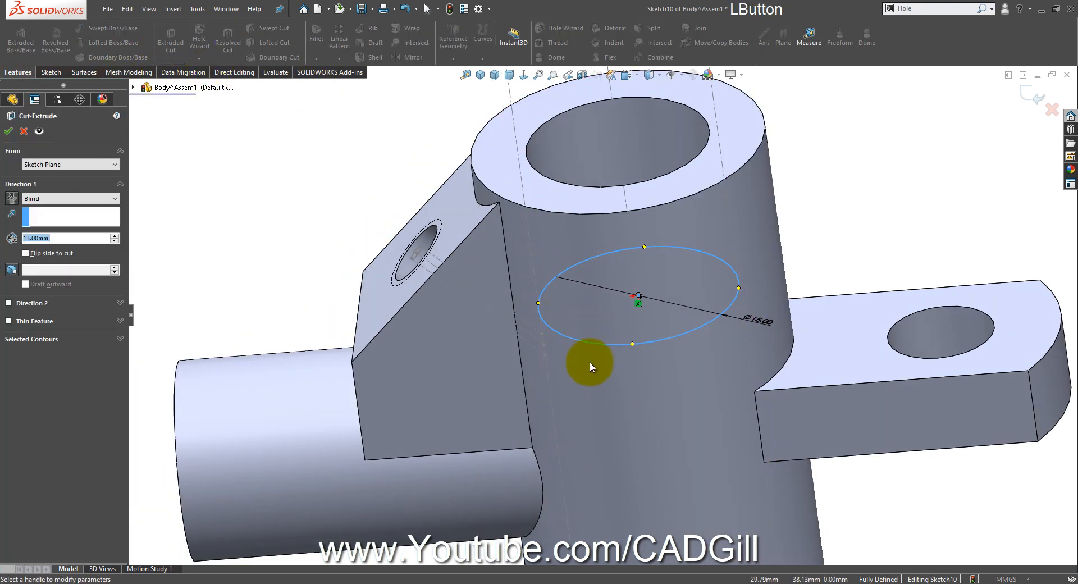
left_click(534, 352)
middle_click_drag(582, 365, 581, 323)
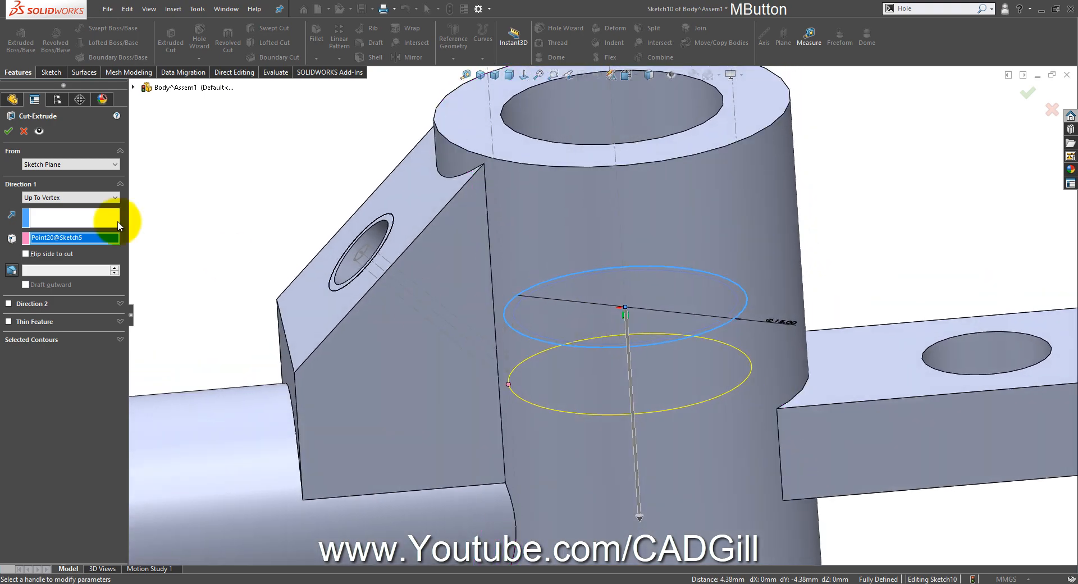
left_click(6, 127)
Display the body in a section view and examine the stepped bore and the tapped hole
middle_click_drag(517, 363, 519, 495)
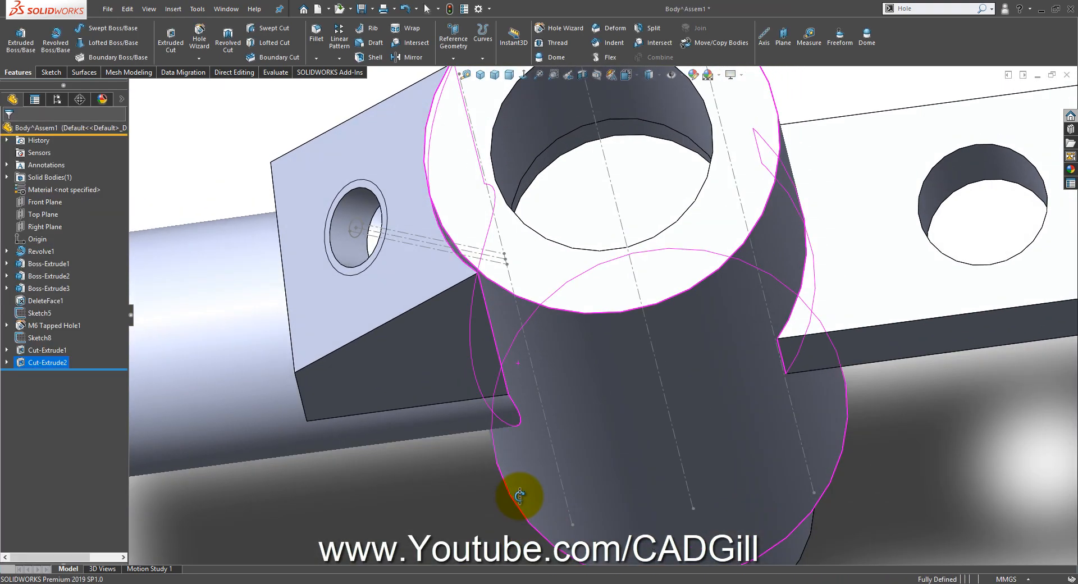
key("f")
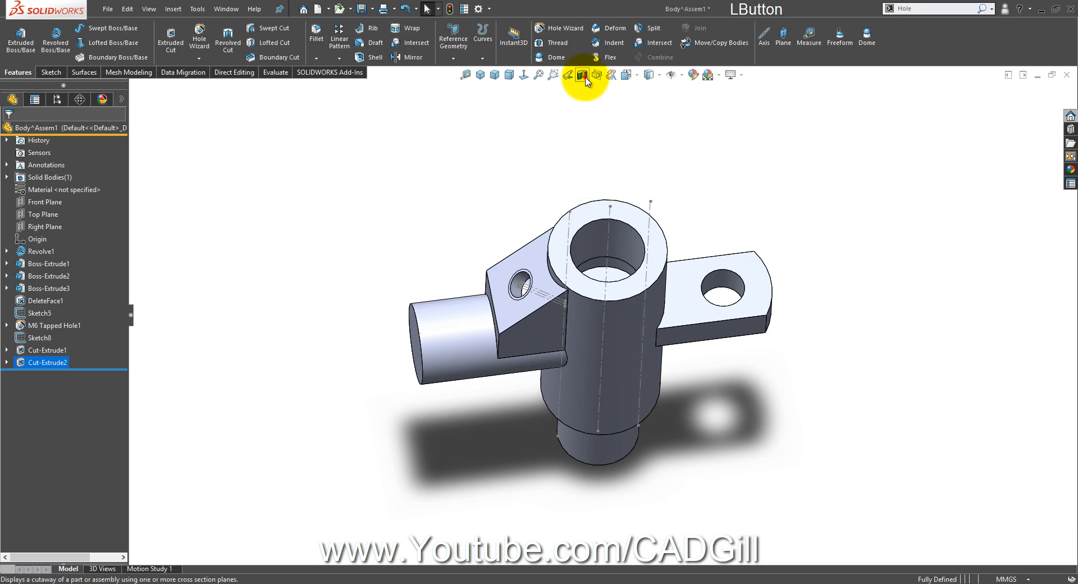
left_click(584, 77)
left_click(8, 131)
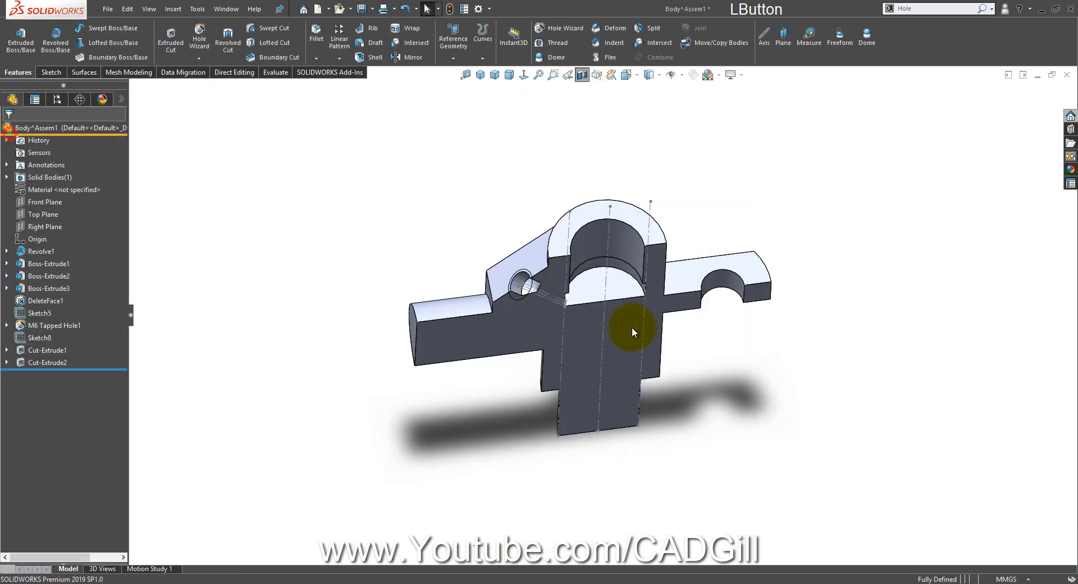
middle_click_drag(630, 329, 517, 267)
scroll(518, 267, "down", 3)
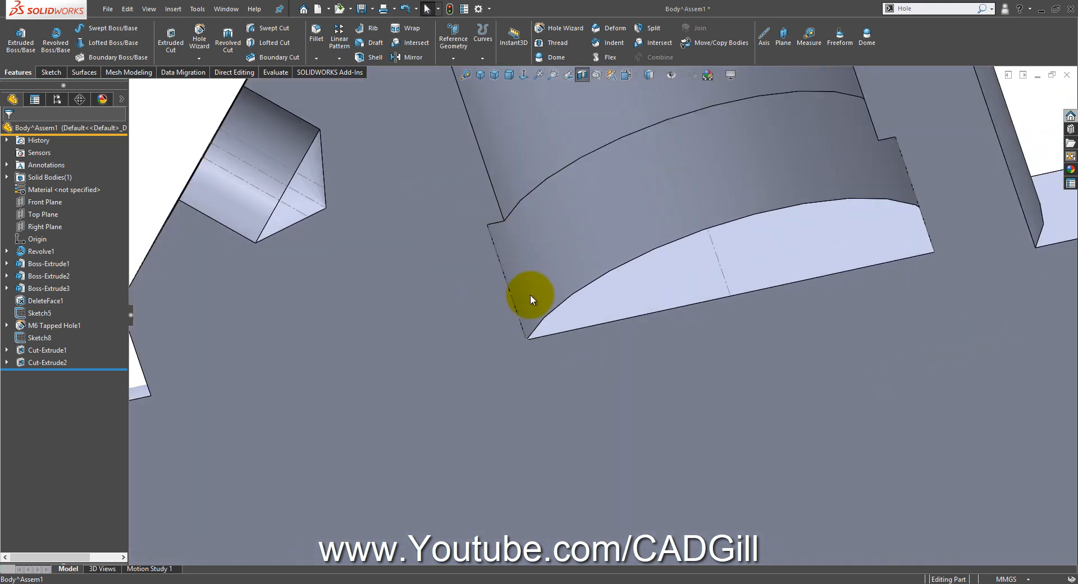
Recolour the sketch holding the slanted construction lines purple so it stands out against the section
right_click(292, 191)
left_click(277, 180)
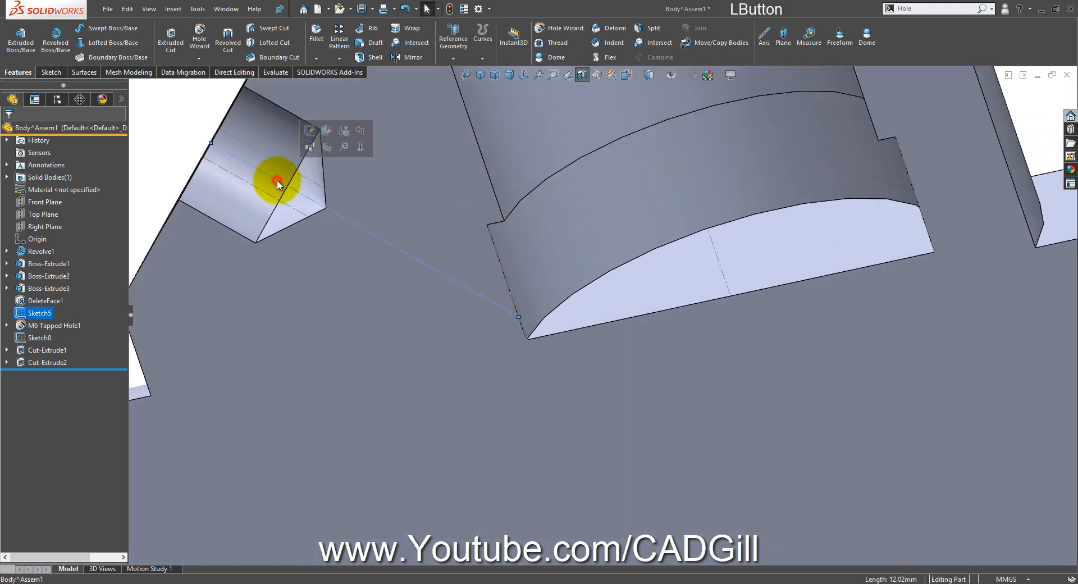
right_click(26, 316)
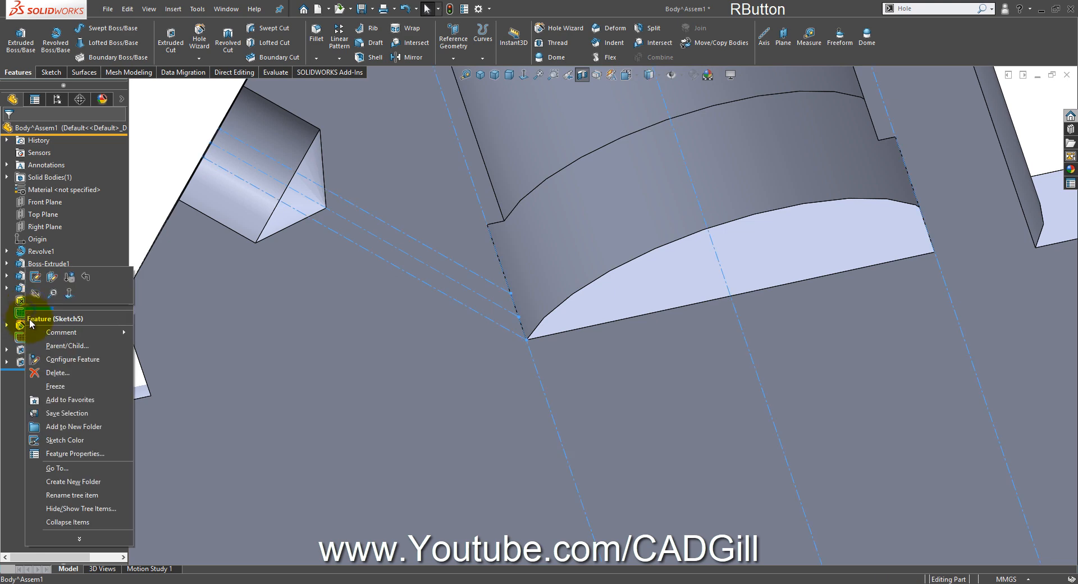
left_click(65, 436)
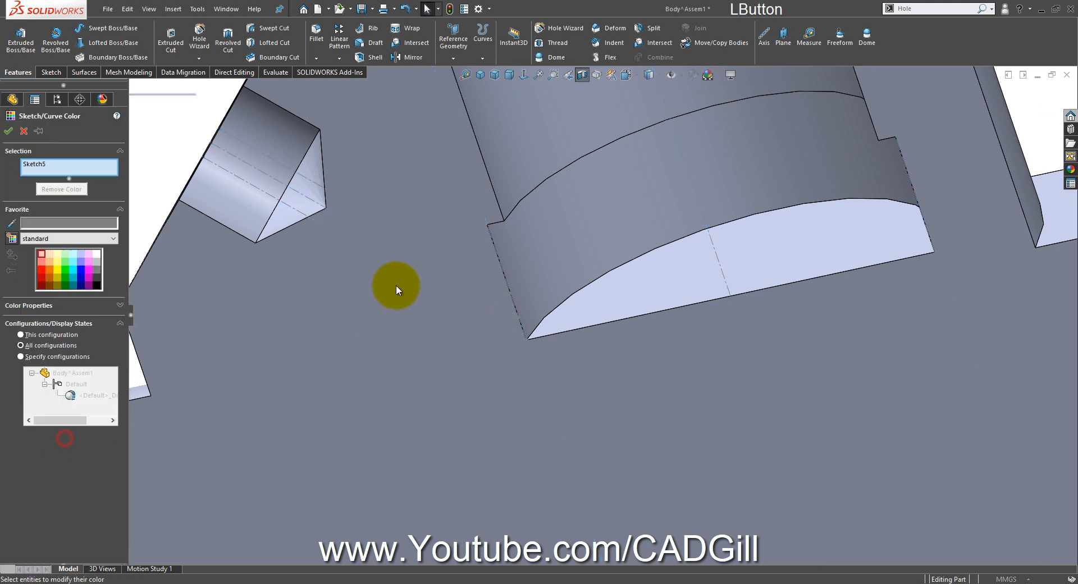
left_click(97, 275)
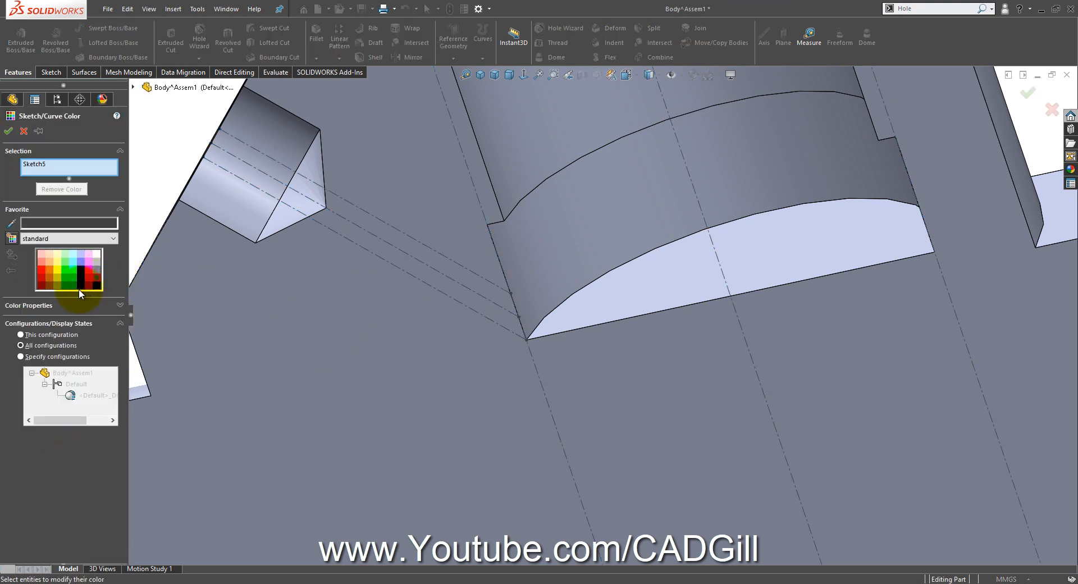
left_click(8, 131)
Extrude-cut the 1.25 mm circle at the M6 tapped hole along the slanted lines until it reaches the main bore
middle_click_drag(250, 159, 521, 252)
scroll(455, 216, "down", 2)
middle_click_drag(455, 219, 482, 233)
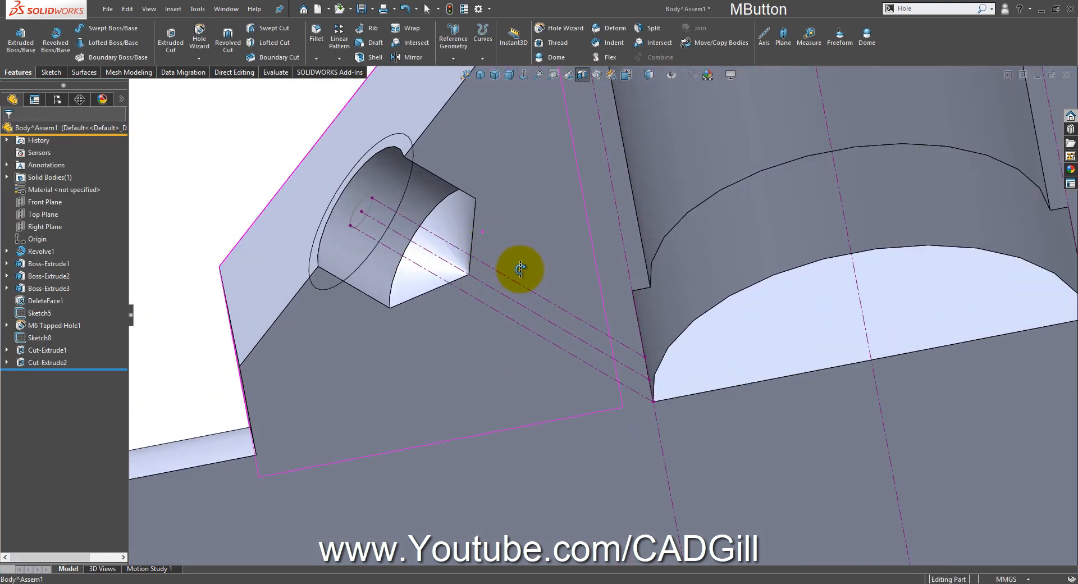
left_click(252, 168)
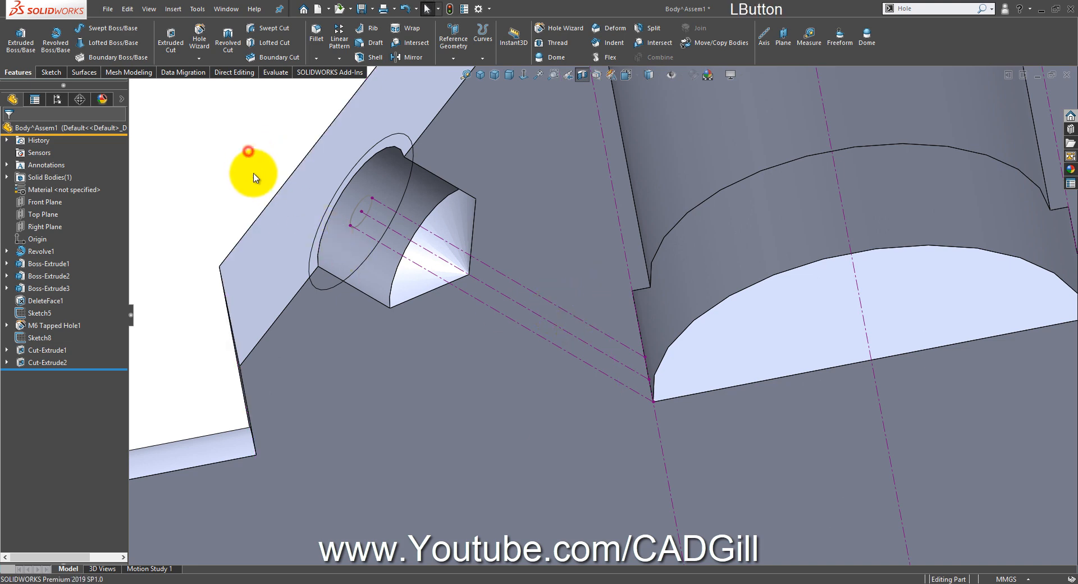
middle_click_drag(265, 190, 272, 200)
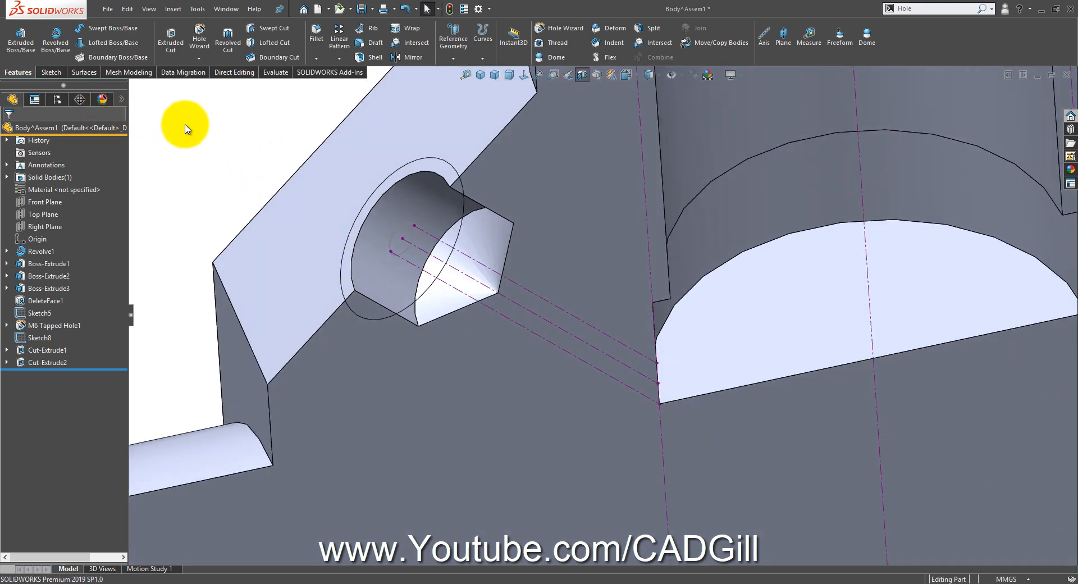
left_click(172, 48)
left_click(414, 239)
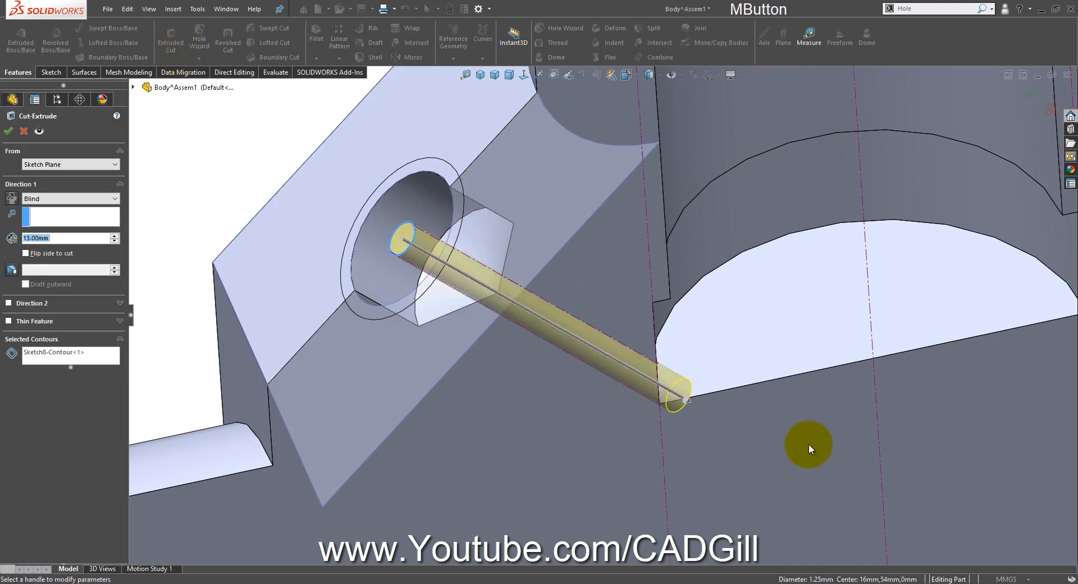
middle_click_drag(809, 447, 711, 261)
left_click(710, 257)
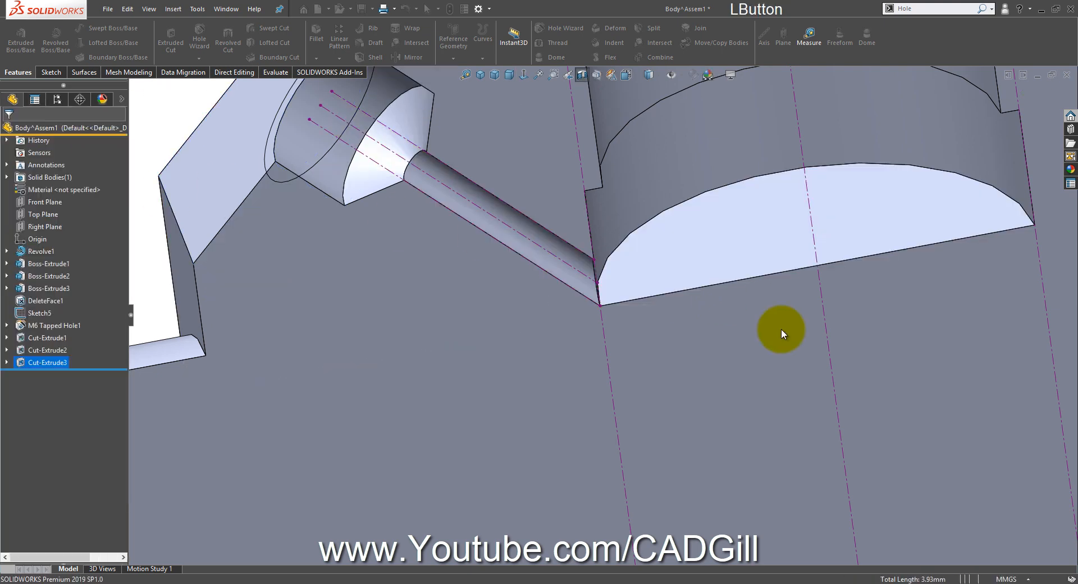
Examine where the 1.25 mm leakage groove meets the lower corner of the main bore
scroll(780, 331, "up", 4)
middle_click_drag(761, 332, 681, 321)
scroll(585, 288, "down", 2)
scroll(546, 289, "down", 3)
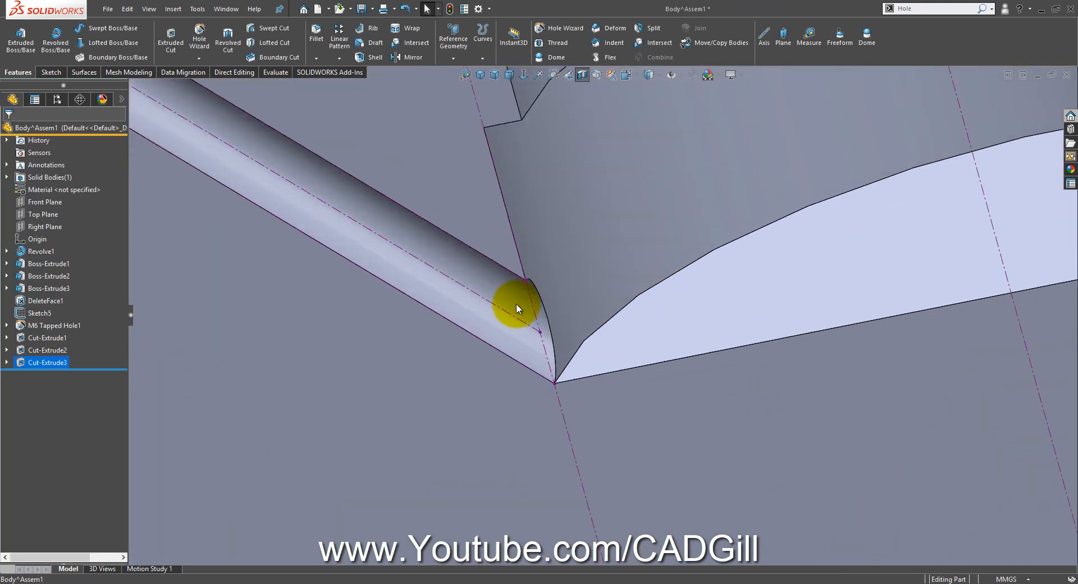
middle_click_drag(513, 303, 479, 293)
scroll(558, 336, "up", 6)
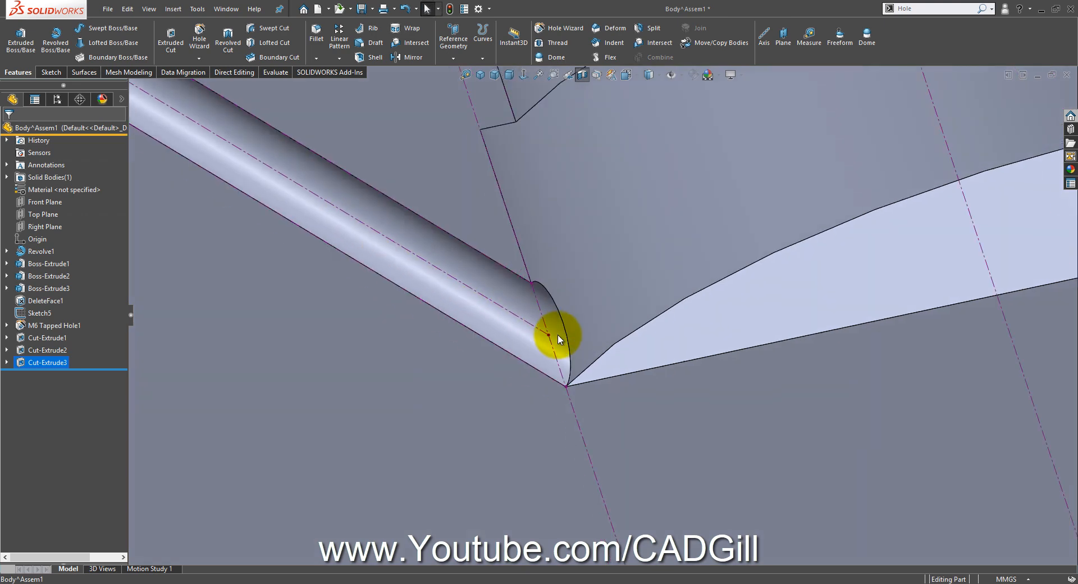
mouse_move(561, 334)
middle_mouse_down()
mouse_move(607, 332)
mouse_move(597, 282)
middle_mouse_up()
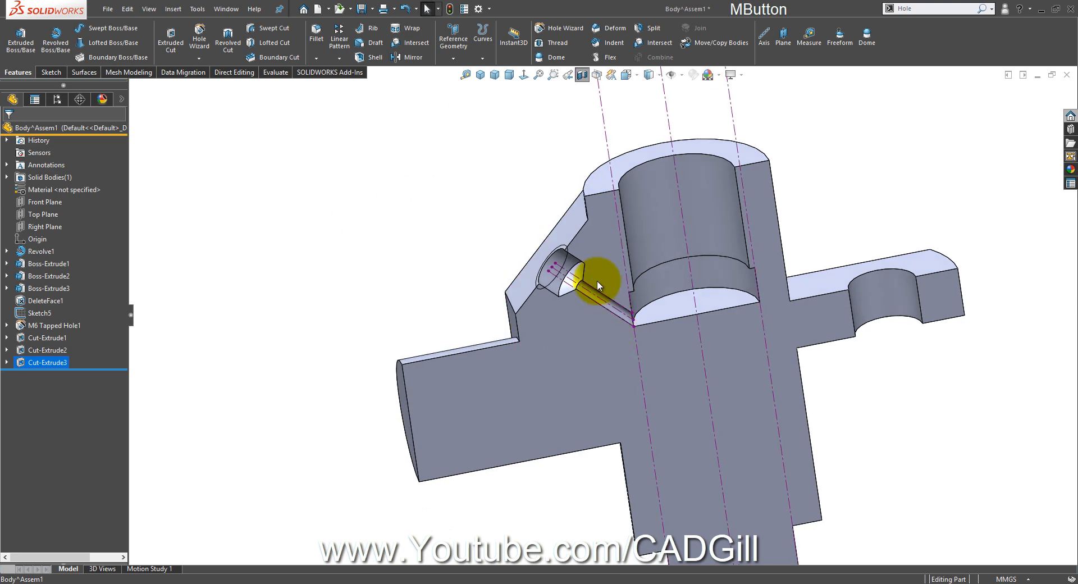
Hide the sketch with the slanted construction lines
scroll(568, 295, "down", 3)
left_click(570, 296)
left_click(621, 262)
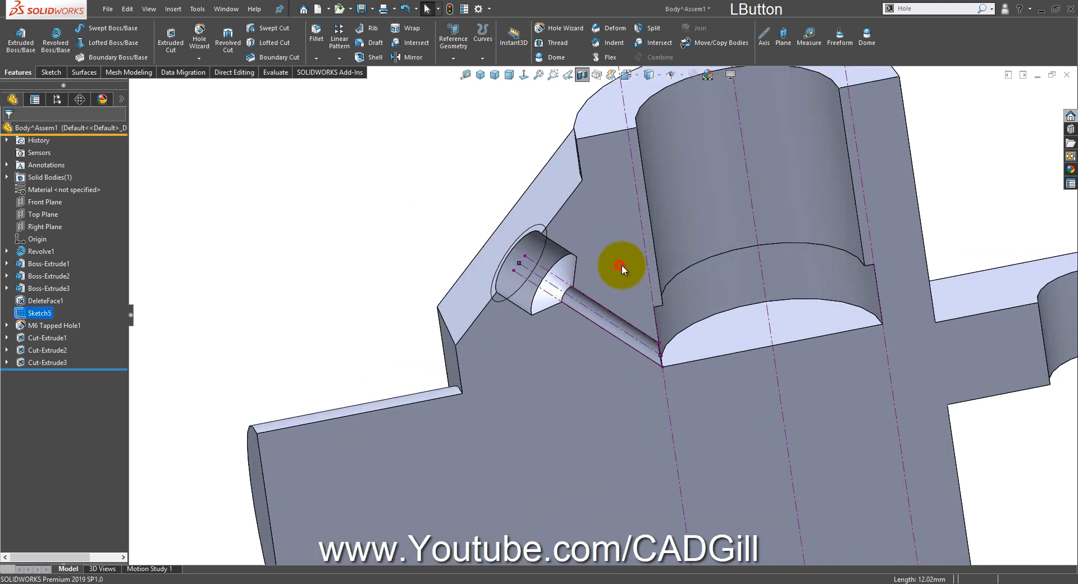
scroll(621, 265, "up", 3)
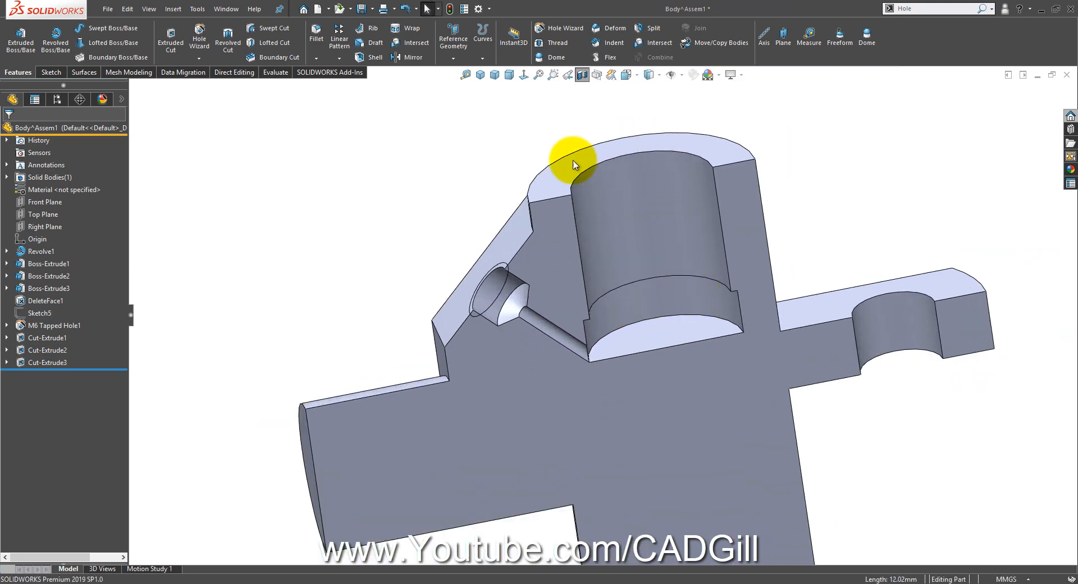
middle_click_drag(733, 225, 736, 251)
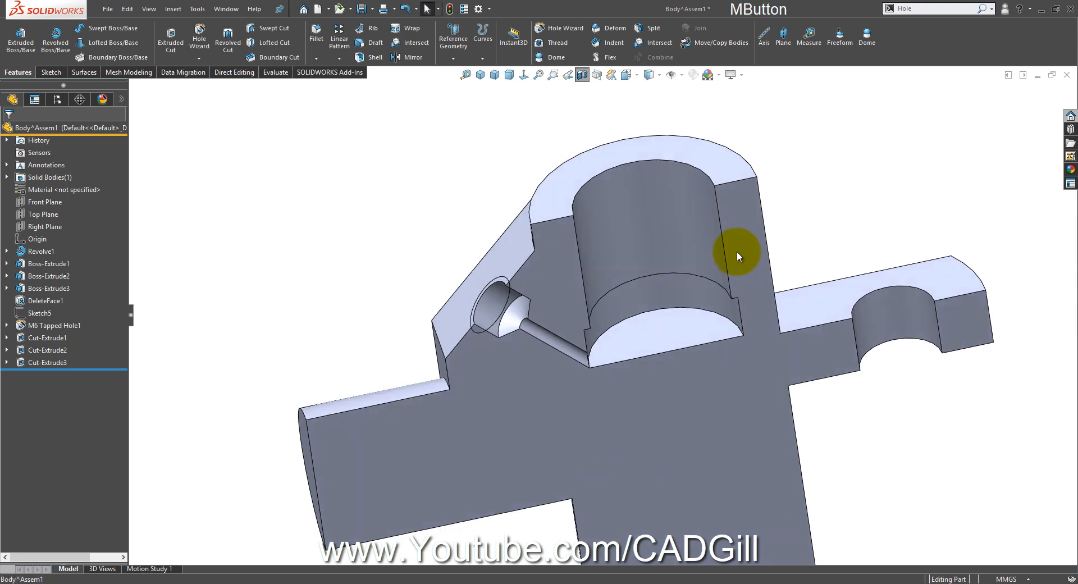
Search the commands for "threa" and add Cosmetic Thread to the Features toolbar
scroll(770, 197, "down", 3)
left_click(919, 11)
type("t")
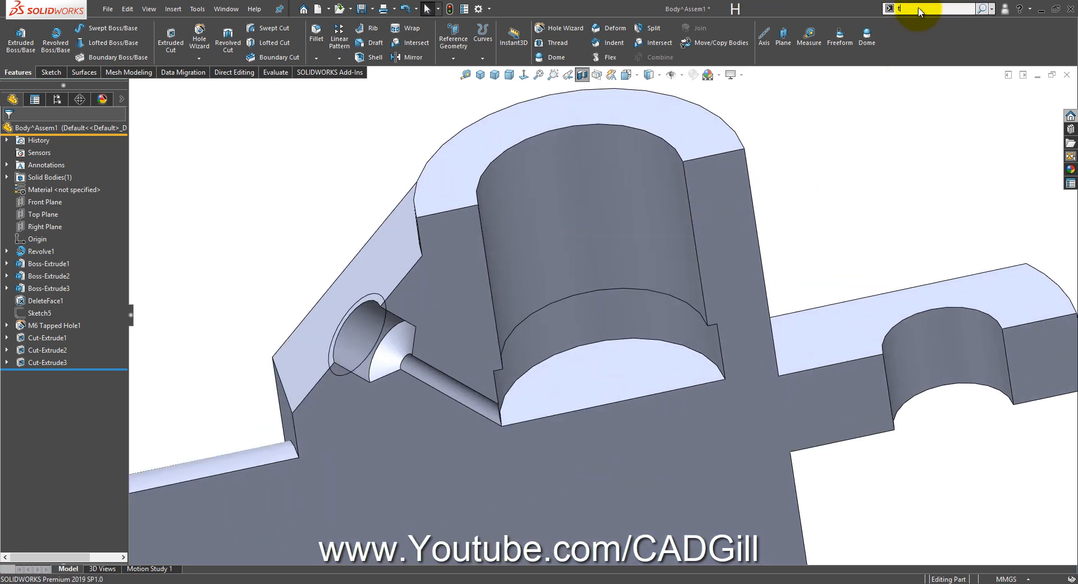
type("hrea")
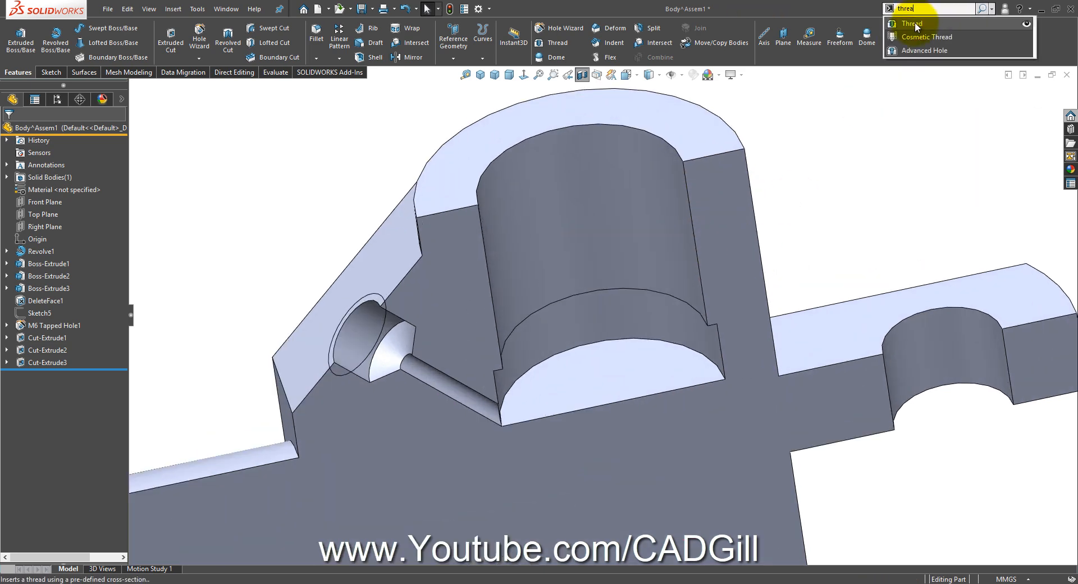
left_click_drag(899, 36, 884, 50)
left_click_drag(1020, 42, 922, 63)
Add a 15 mm cosmetic thread to the main bore's upper edge, blind 13 mm deep, starting from the body's top face
left_click(902, 50)
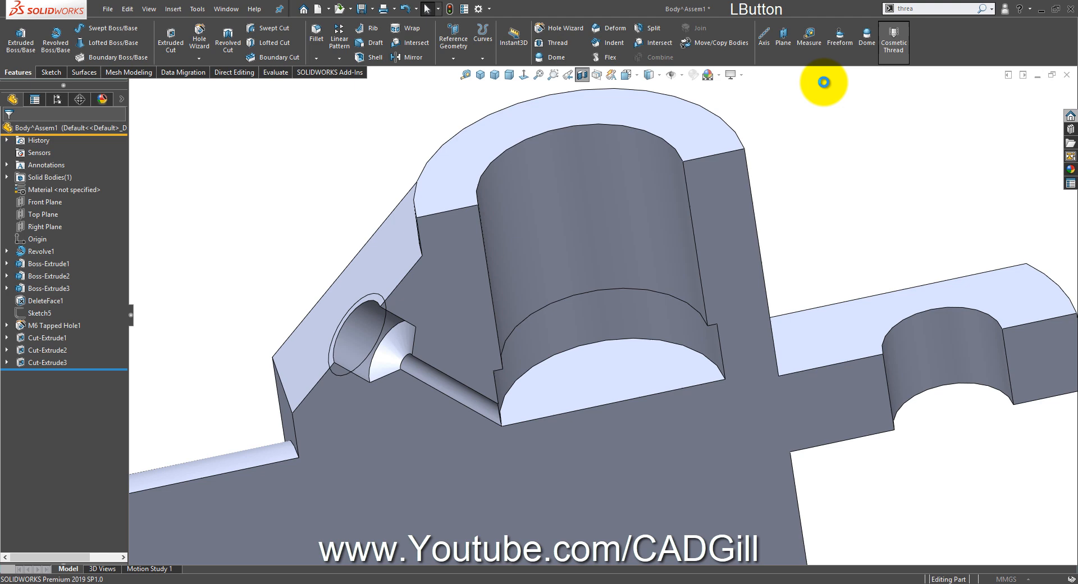
left_click(626, 127)
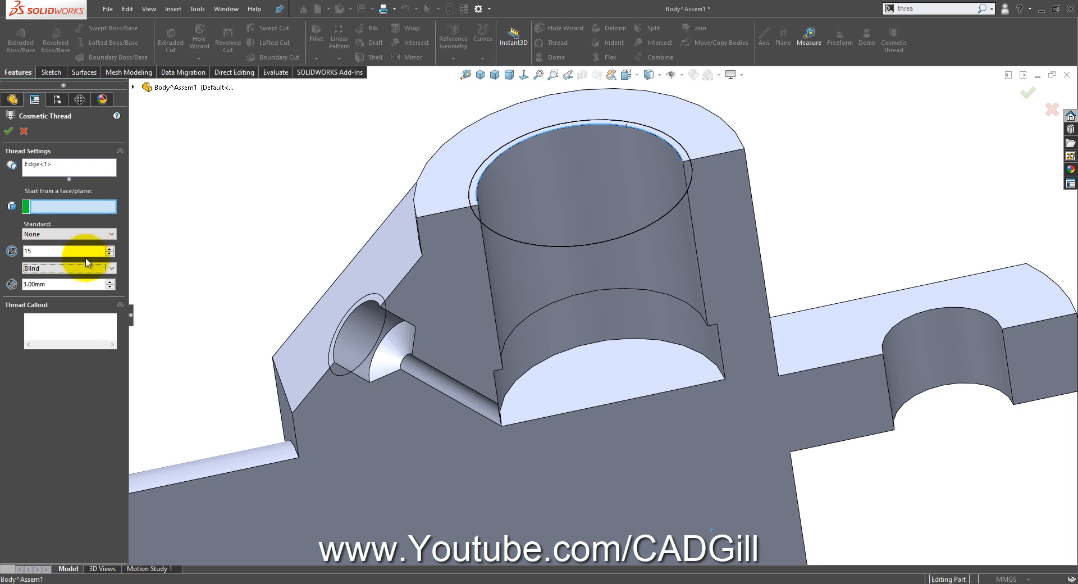
left_click(56, 284)
type("13")
key("Tab")
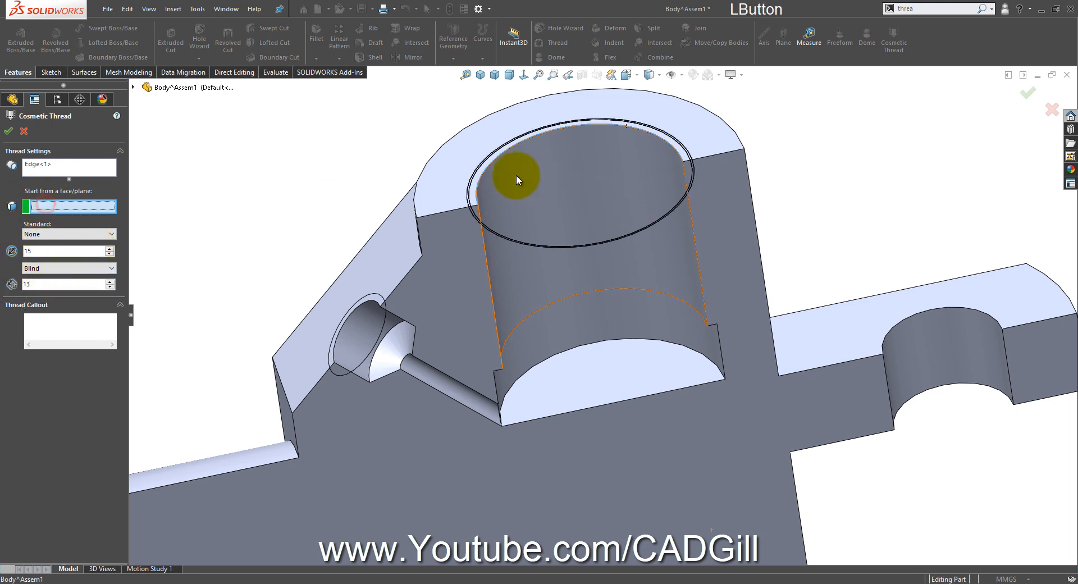
left_click(478, 157)
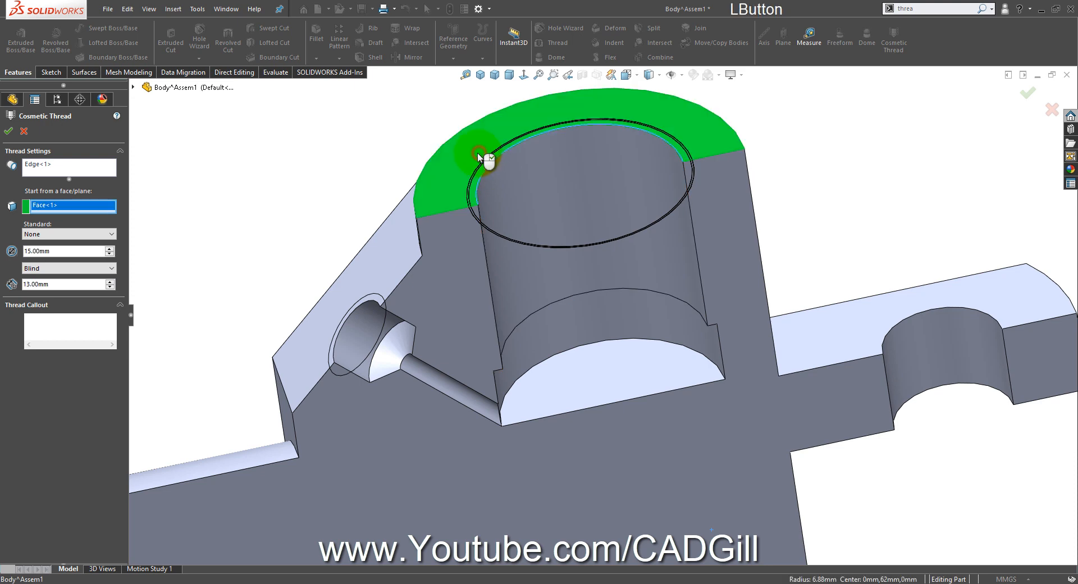
left_click(9, 132)
Display the sectioned body in the front and back standard views and inspect the threads and leakage groove
middle_click_drag(234, 166, 672, 293)
scroll(689, 284, "down", 1)
right_click_drag(773, 235, 586, 136)
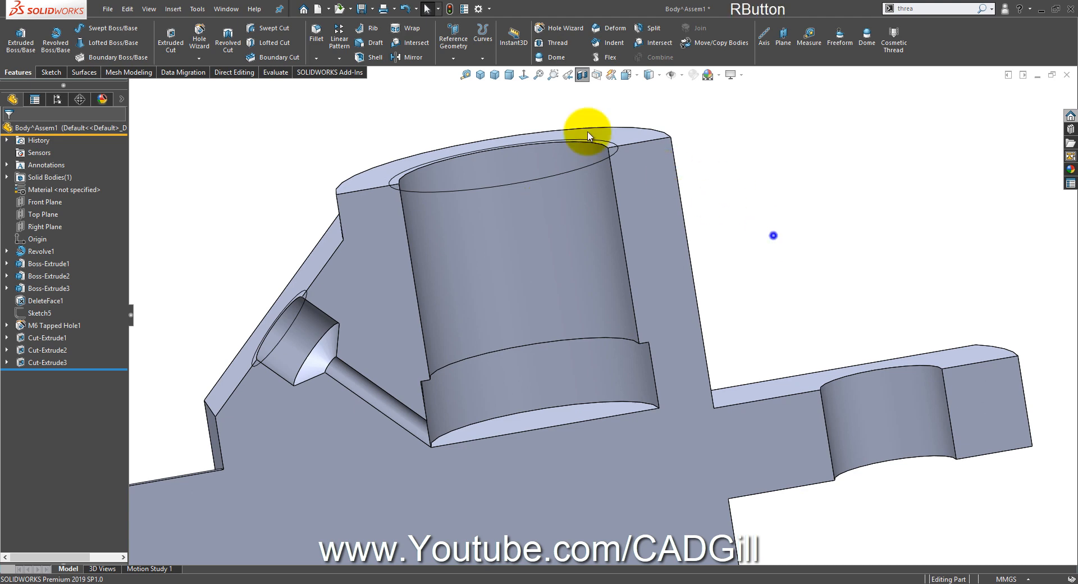
left_click(627, 80)
left_click(640, 119)
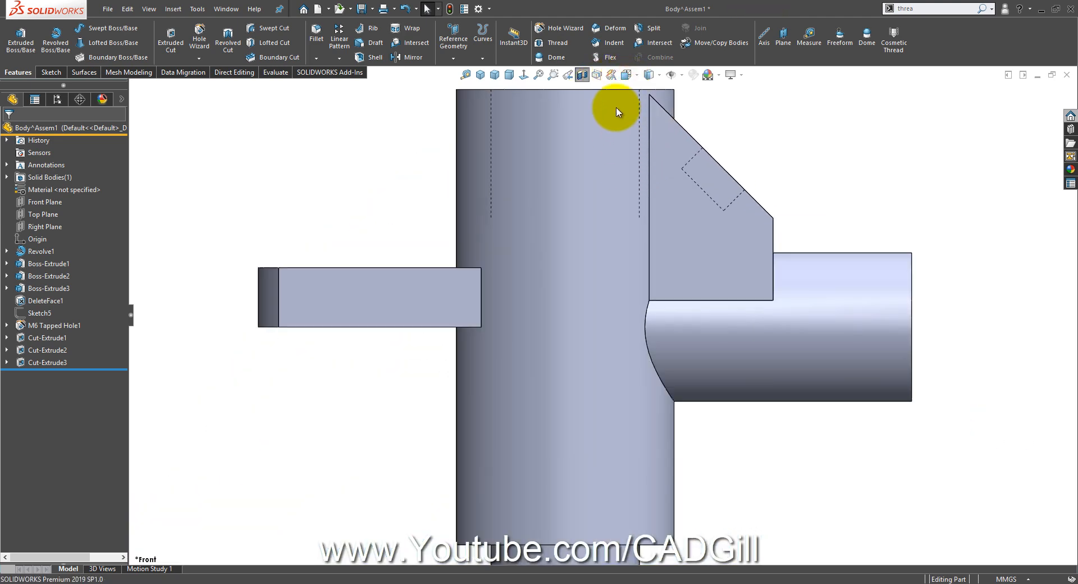
left_click(626, 76)
left_click(644, 123)
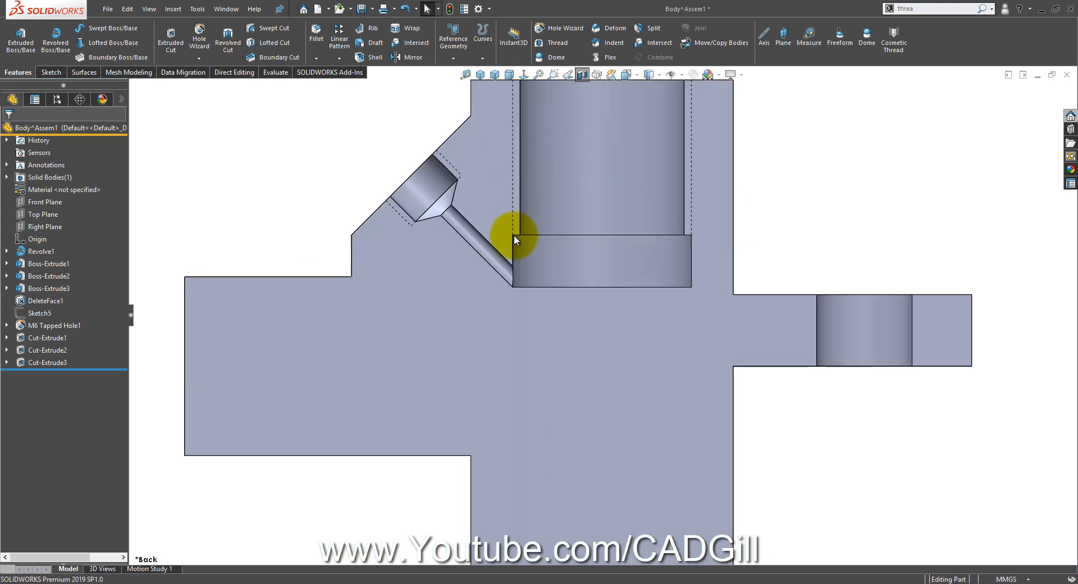
Switch to the fuel injection nozzle drawing in Photos and examine the side arm's thread, 90° countersink and oil hole dimensions
left_click(561, 583)
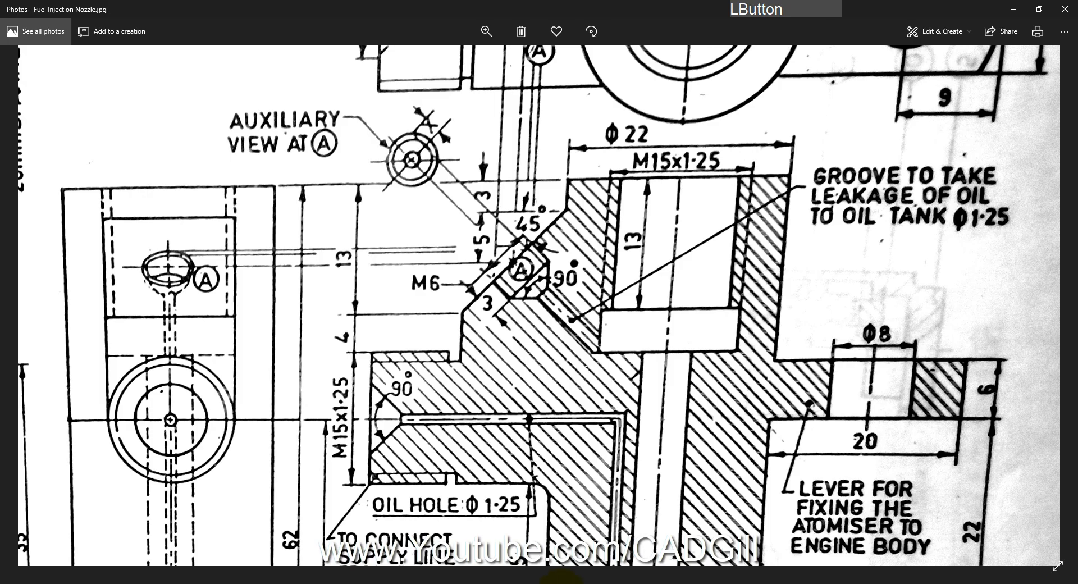
left_click_drag(566, 462, 492, 272)
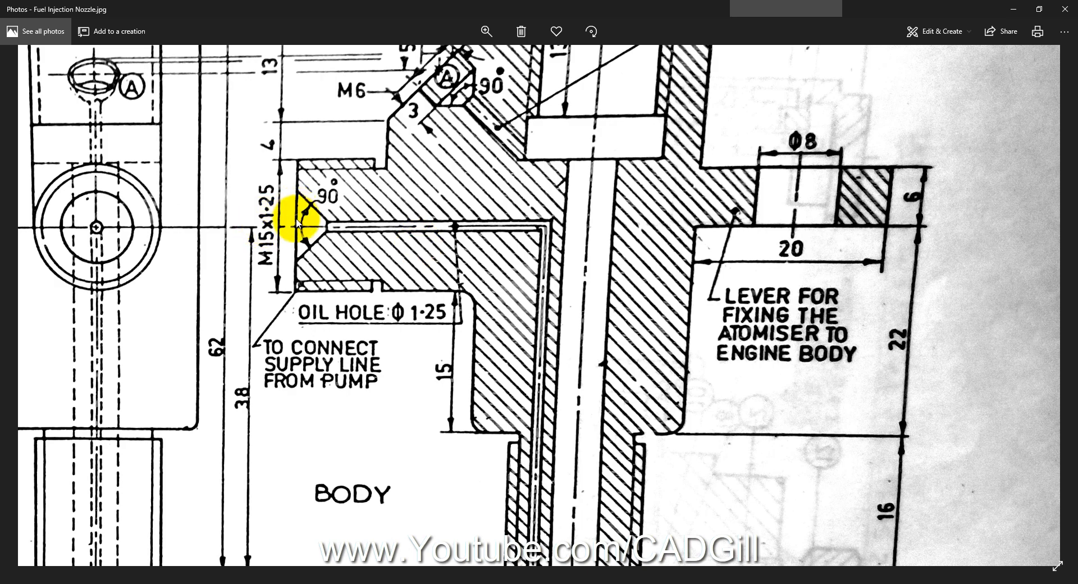
mouse_move(664, 410)
left_mouse_down()
mouse_move(659, 244)
mouse_move(669, 312)
left_mouse_up()
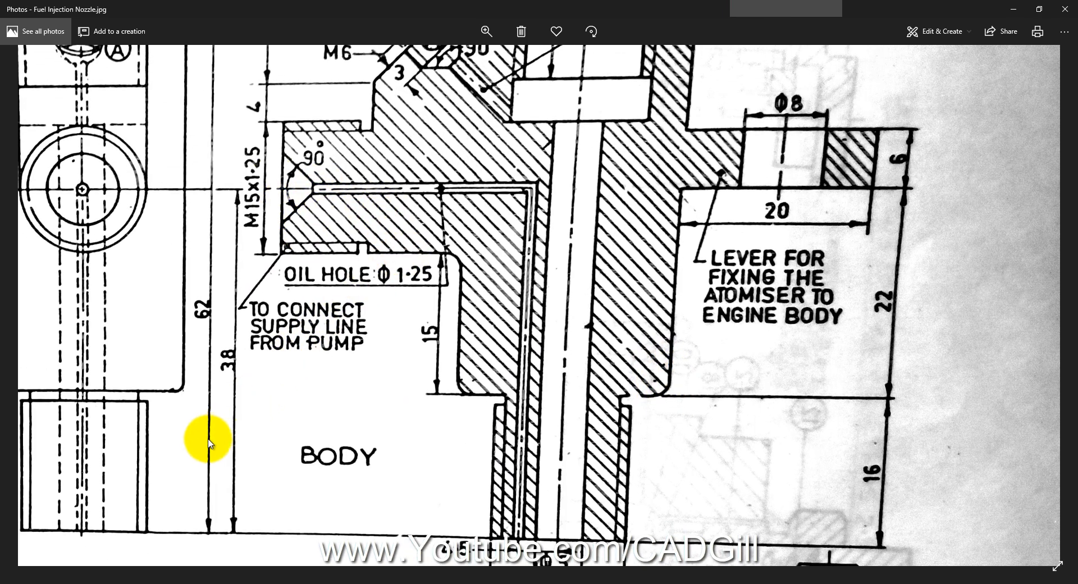
left_click_drag(359, 334, 365, 495)
left_click_drag(356, 433, 359, 337)
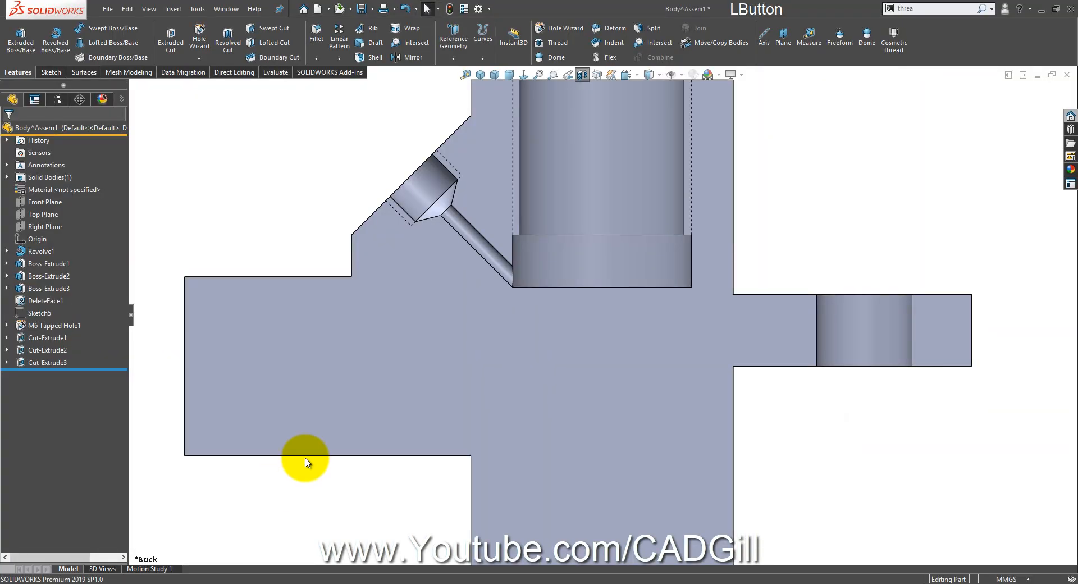
mouse_move(306, 463)
middle_mouse_down()
mouse_move(406, 351)
mouse_move(393, 406)
middle_mouse_up()
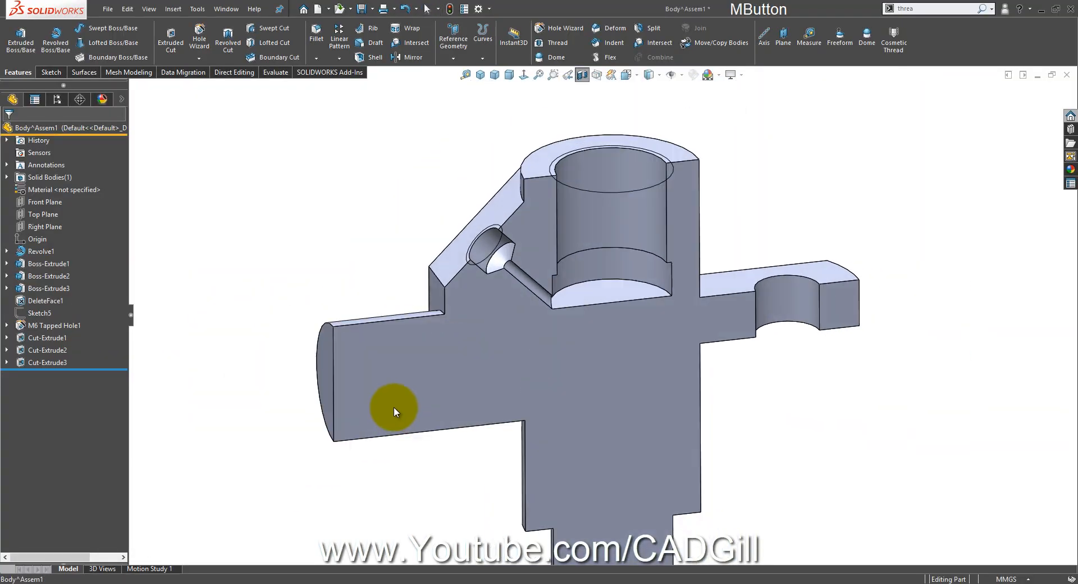
scroll(393, 407, "up", 1)
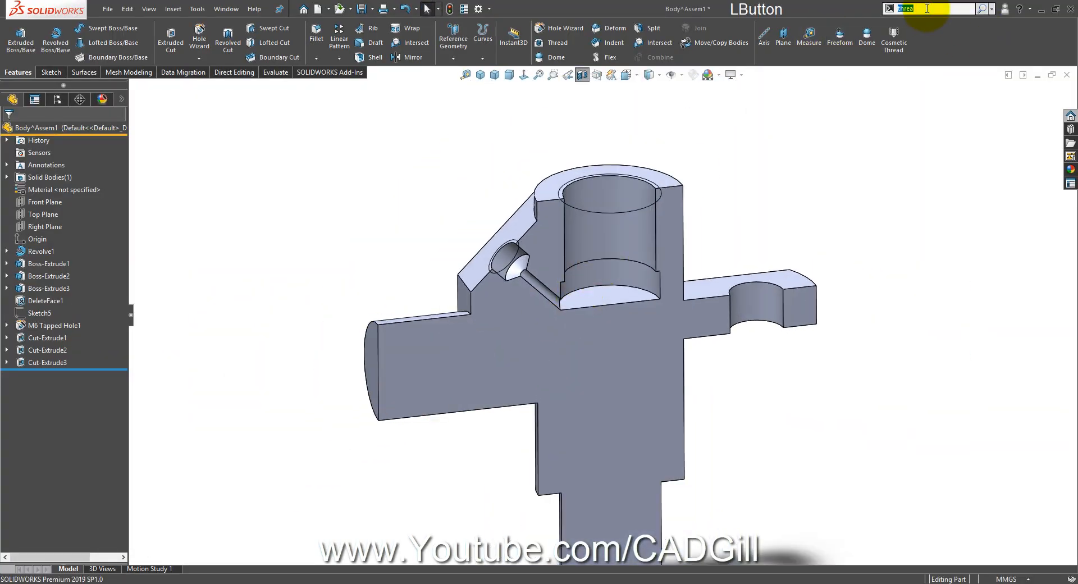
left_click(983, 9)
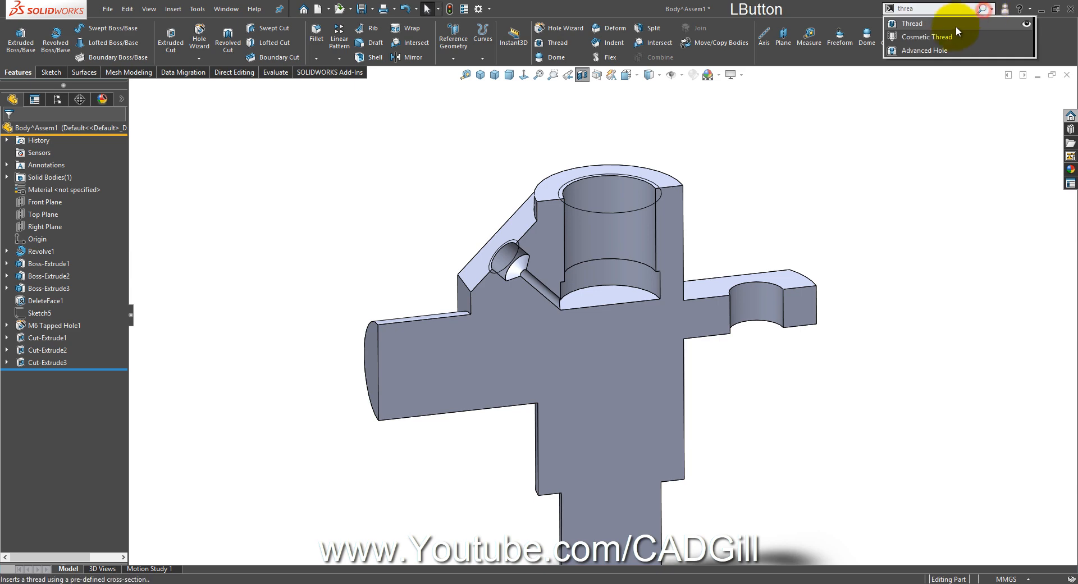
left_click(954, 25)
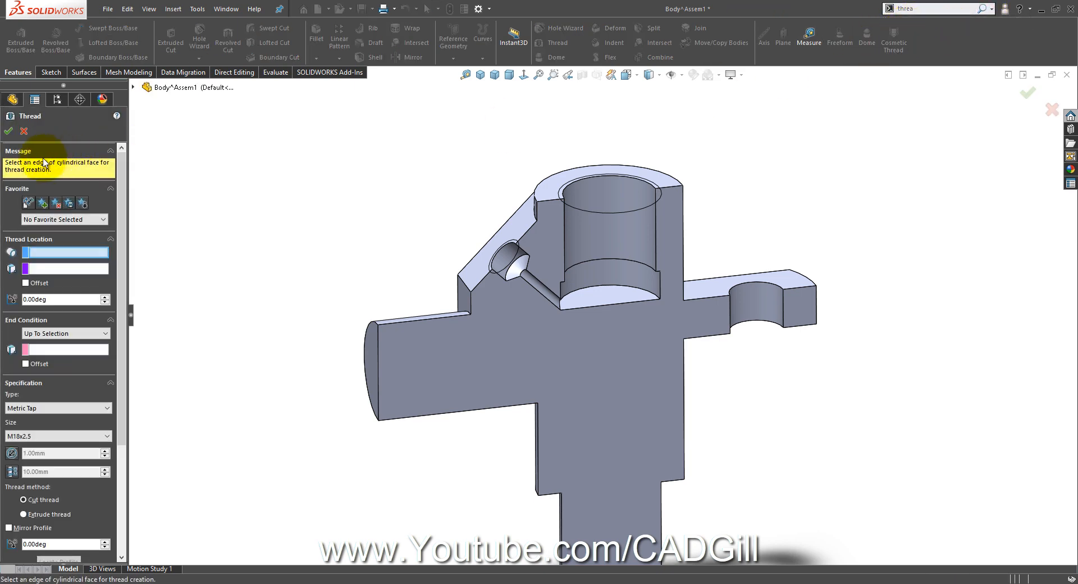
left_click(24, 132)
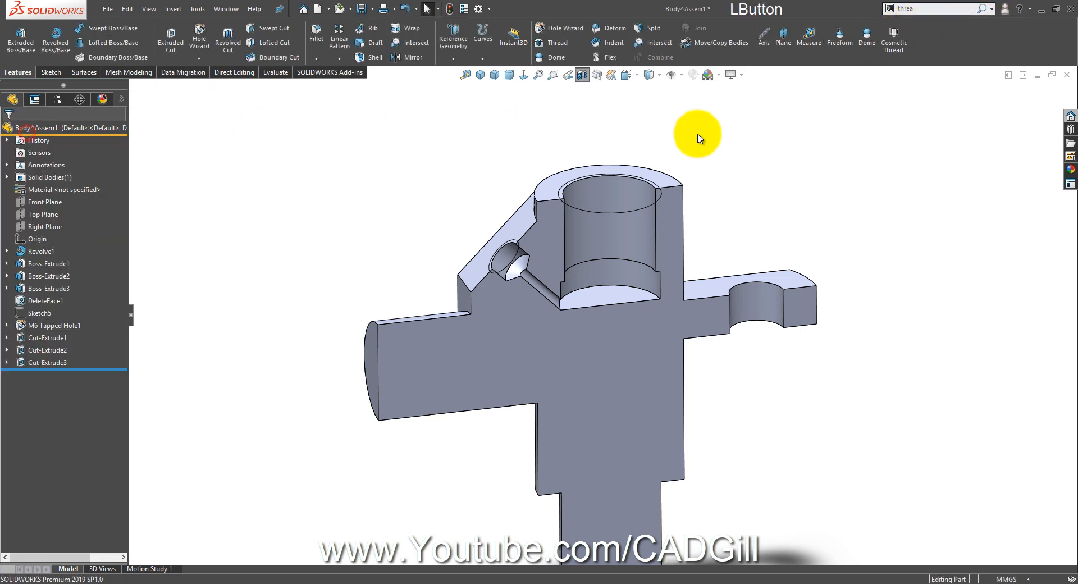
Set up a cosmetic thread on the side arm's outer end edge, starting from its end face, with a 13.75 mm minor diameter
left_click(902, 50)
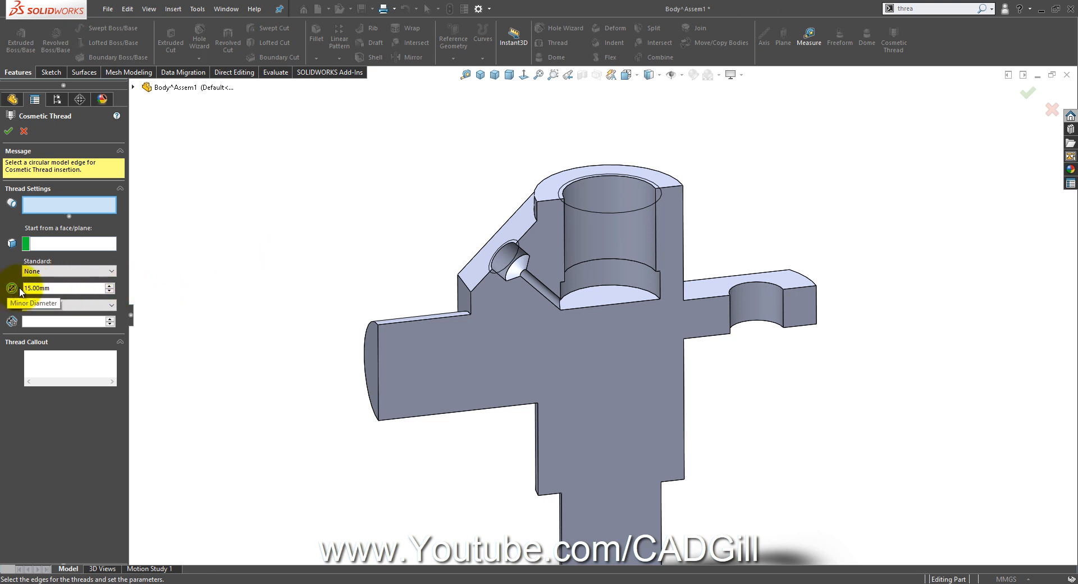
left_click(77, 288)
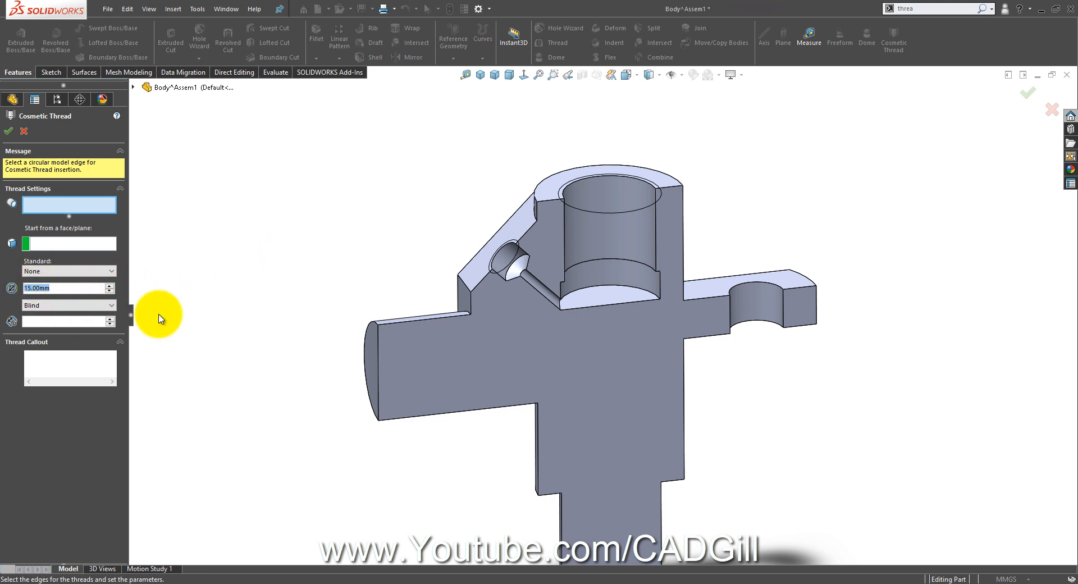
middle_click_drag(241, 320, 385, 361)
scroll(440, 313, "down", 3)
left_click(442, 309)
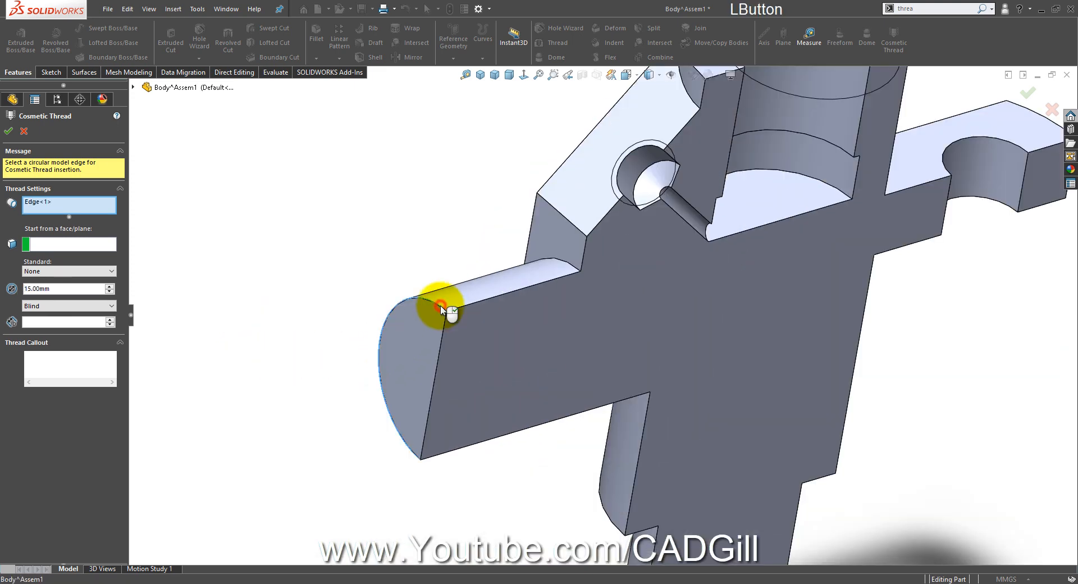
left_click(420, 347)
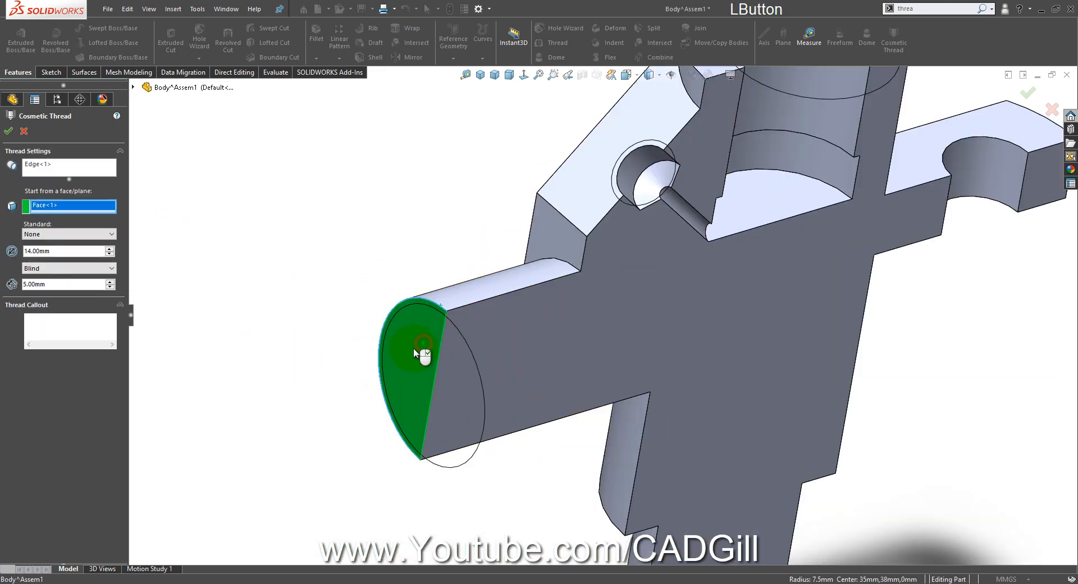
type("13.75")
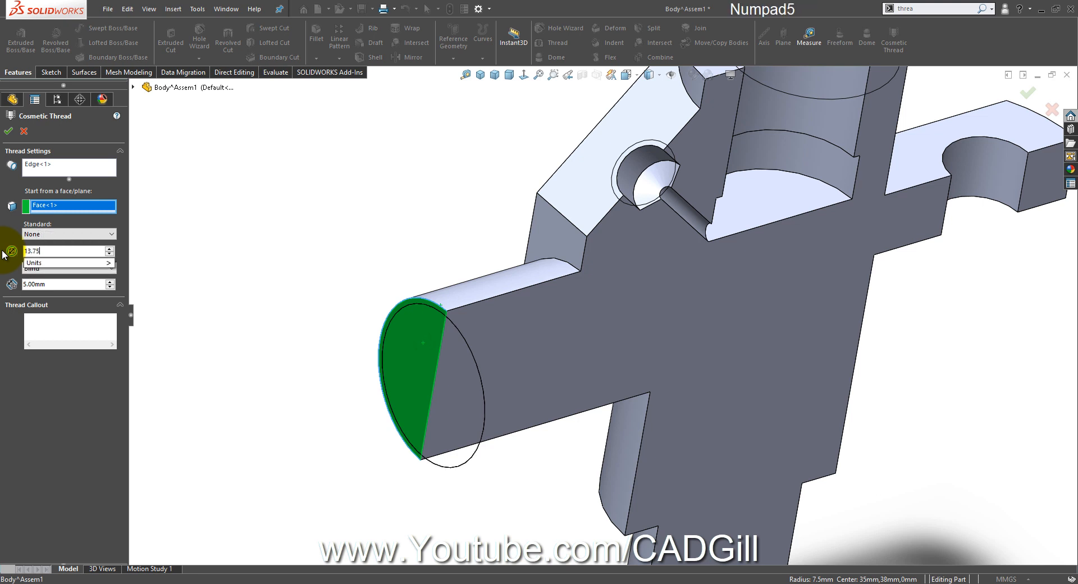
key("Return")
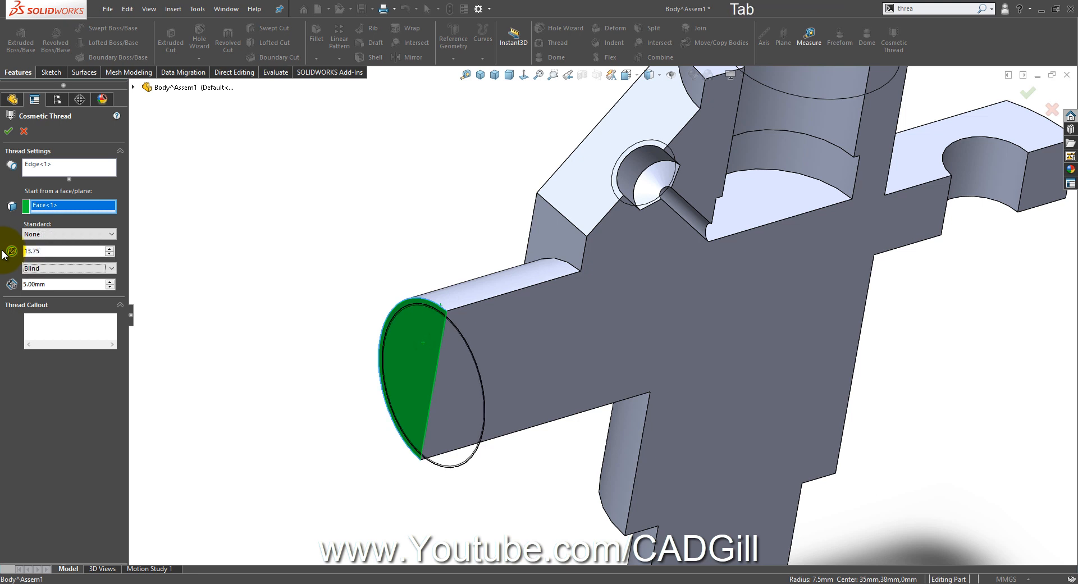
Compare the side arm's M15x1.25 thread in the reference drawing in Photos with the sectioned model in SOLIDWORKS
left_click(553, 583)
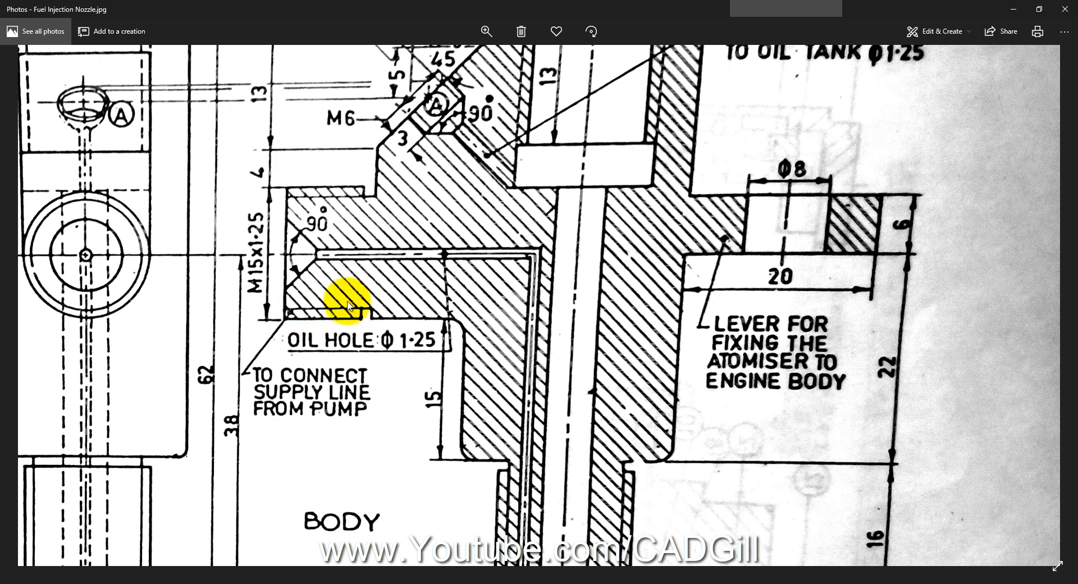
left_click_drag(359, 300, 365, 359)
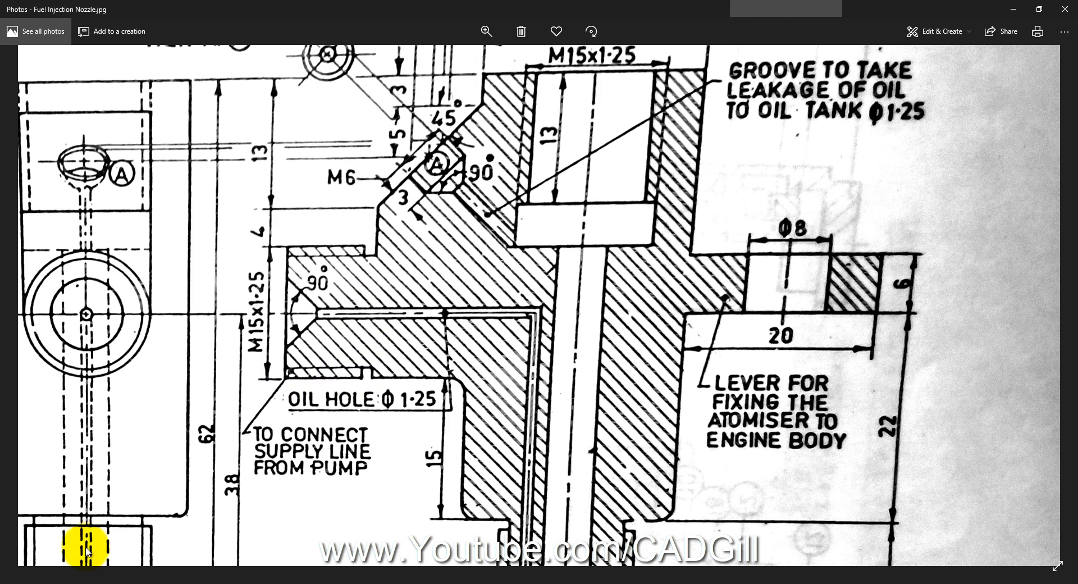
left_click(118, 582)
middle_click_drag(426, 361, 423, 314)
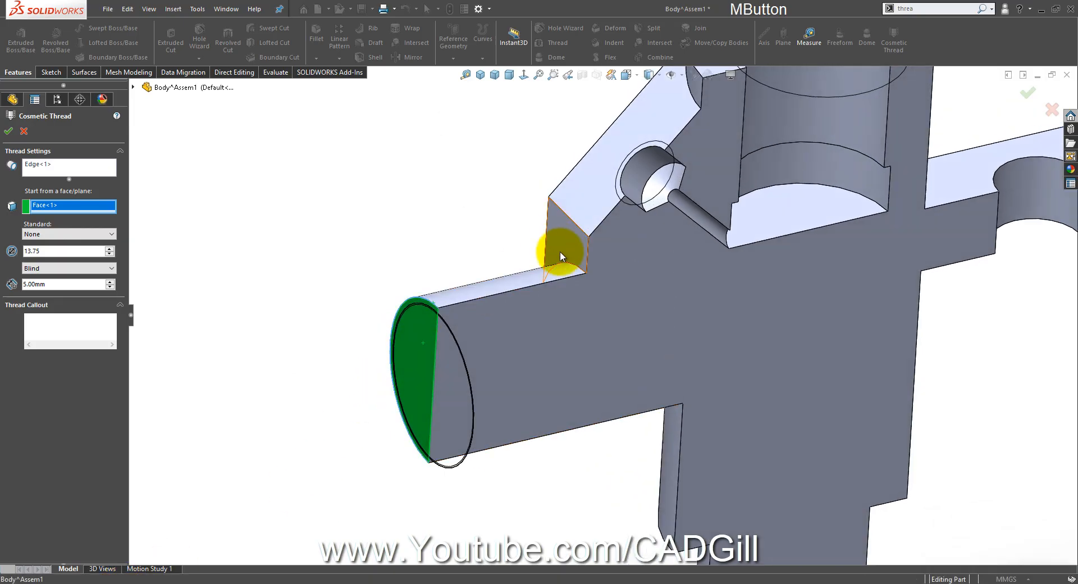
middle_click_drag(345, 313, 337, 280)
scroll(337, 279, "up", 4)
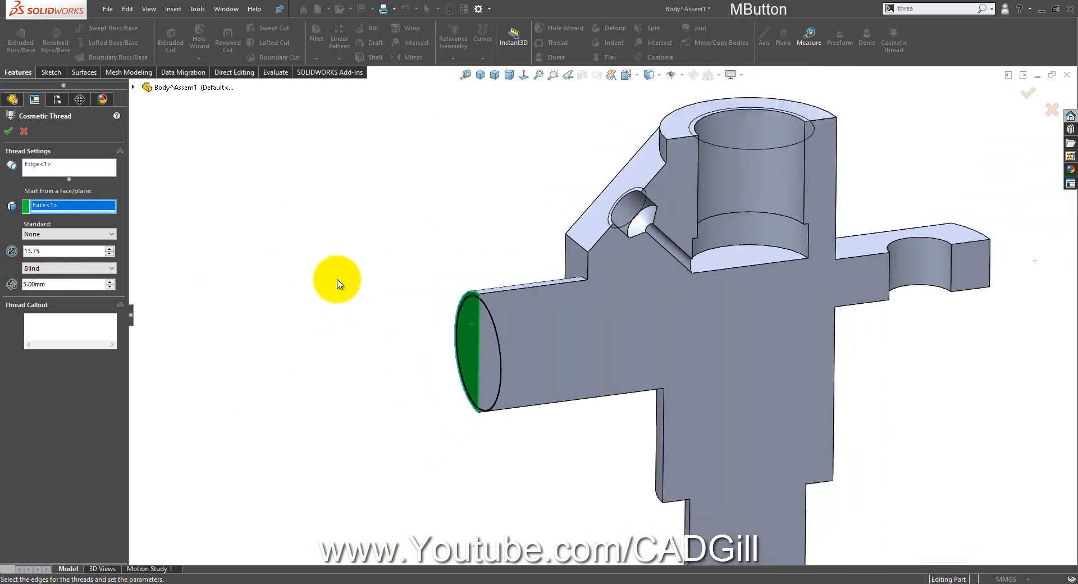
middle_click_drag(474, 352, 505, 373)
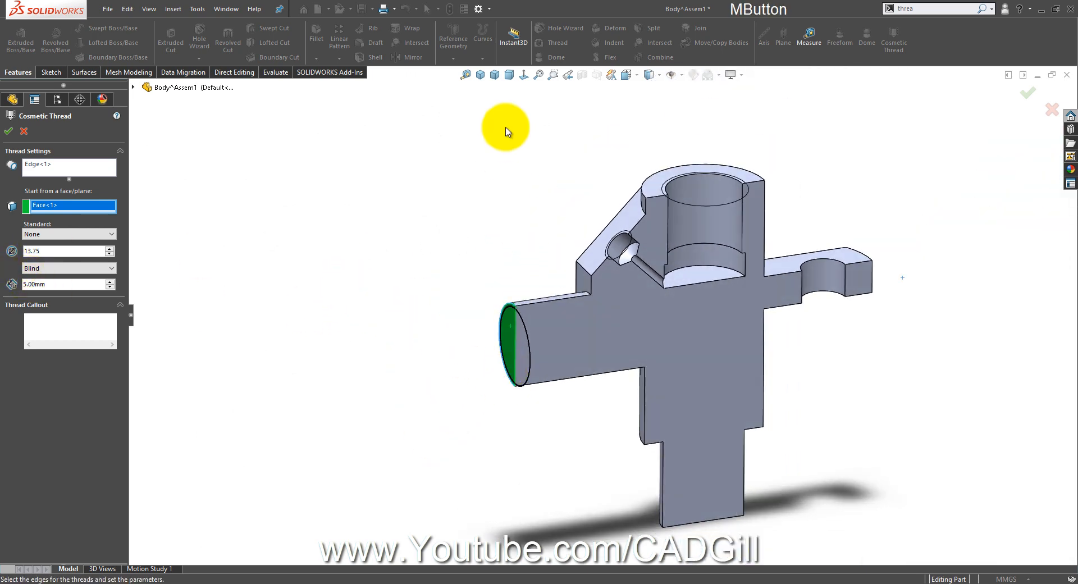
Measure the side arm from its end to the body and give its cosmetic thread a blind depth of 12 mm
left_click(465, 74)
middle_click_drag(534, 240, 585, 293)
left_click(595, 306)
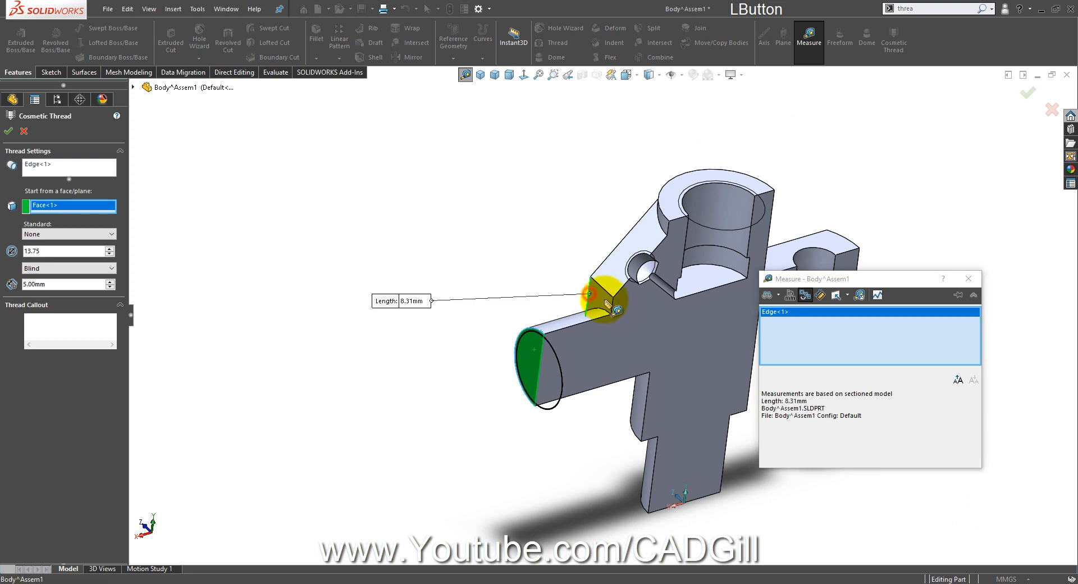
scroll(567, 323, "up", 2)
left_click(476, 377)
middle_click_drag(477, 377, 495, 317)
right_click(505, 247)
left_click(525, 281)
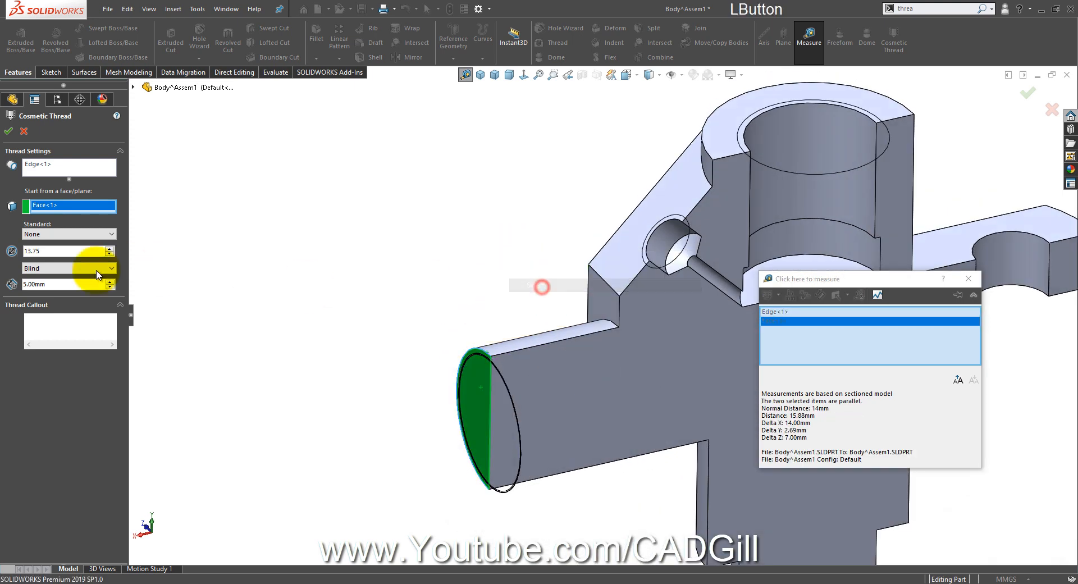
type("12")
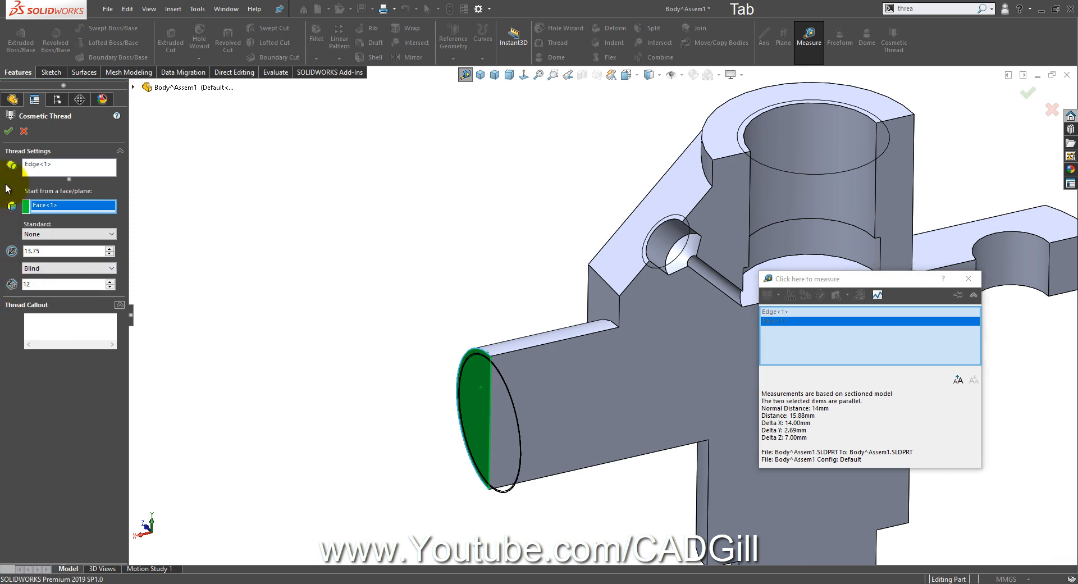
left_click(8, 131)
Display the body in the front standard view and inspect the side arm's cosmetic thread
right_click_drag(426, 281, 746, 308)
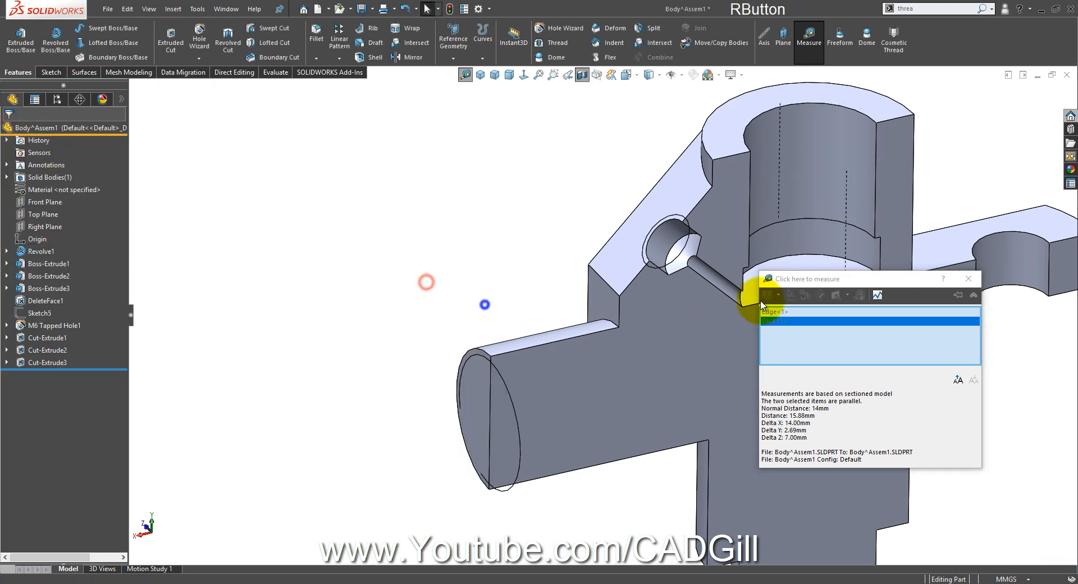
left_click(628, 76)
left_click(645, 121)
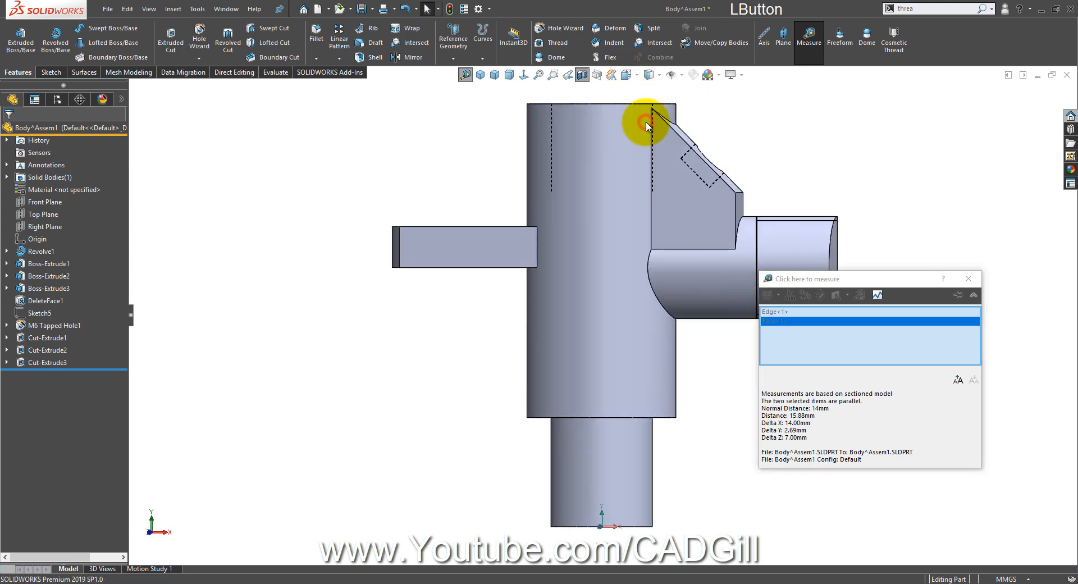
middle_click_drag(805, 230, 516, 344)
scroll(511, 311, "up", 2)
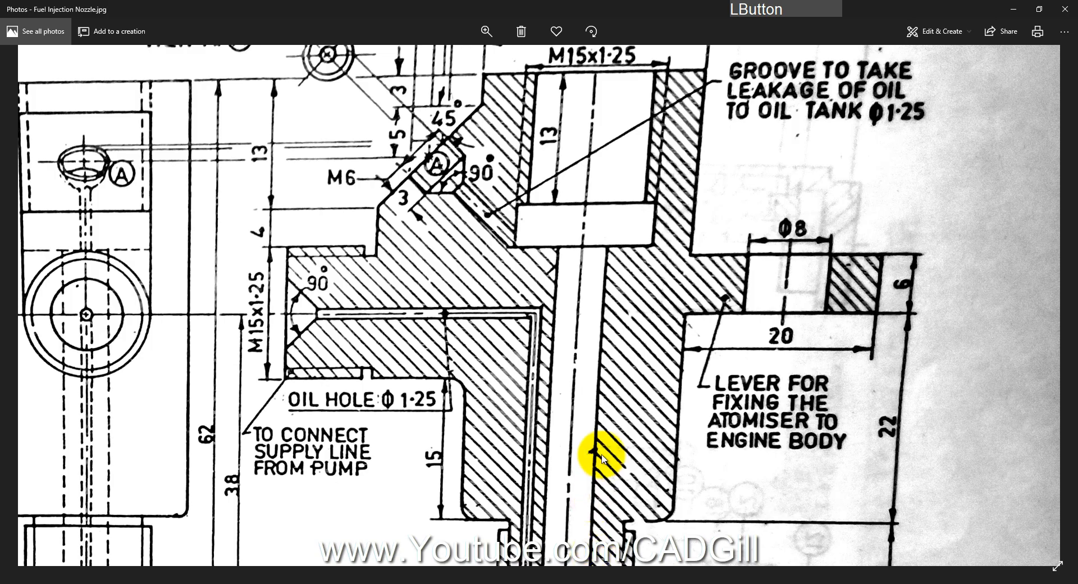
Check the central bore in the reference drawing and sketch a 5 mm diameter circle centred on the origin on the Top Plane
left_click_drag(597, 446, 552, 263)
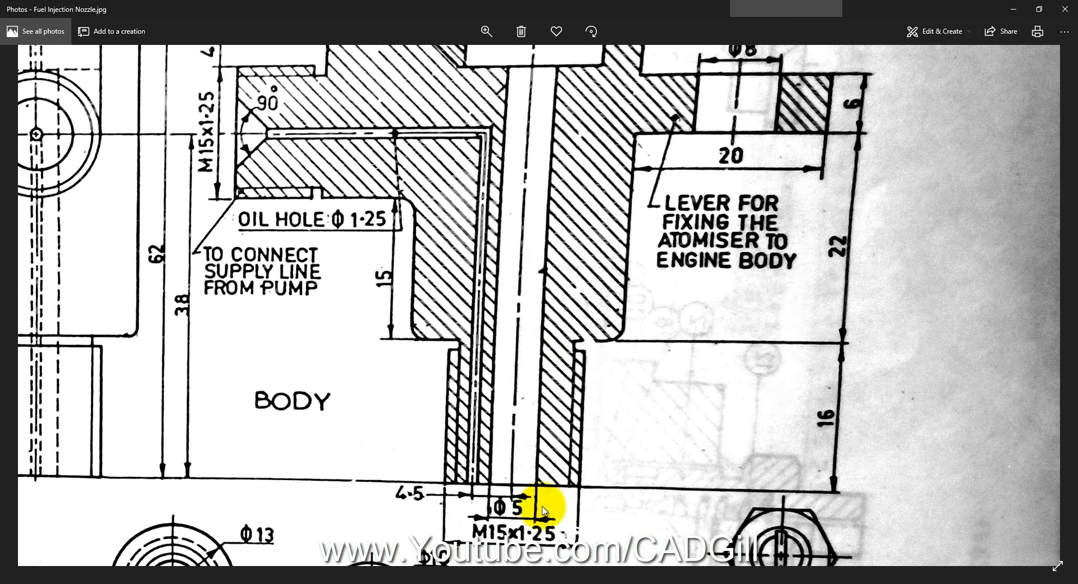
mouse_move(522, 514)
left_mouse_down()
mouse_move(541, 500)
mouse_move(524, 305)
mouse_move(298, 539)
left_mouse_up()
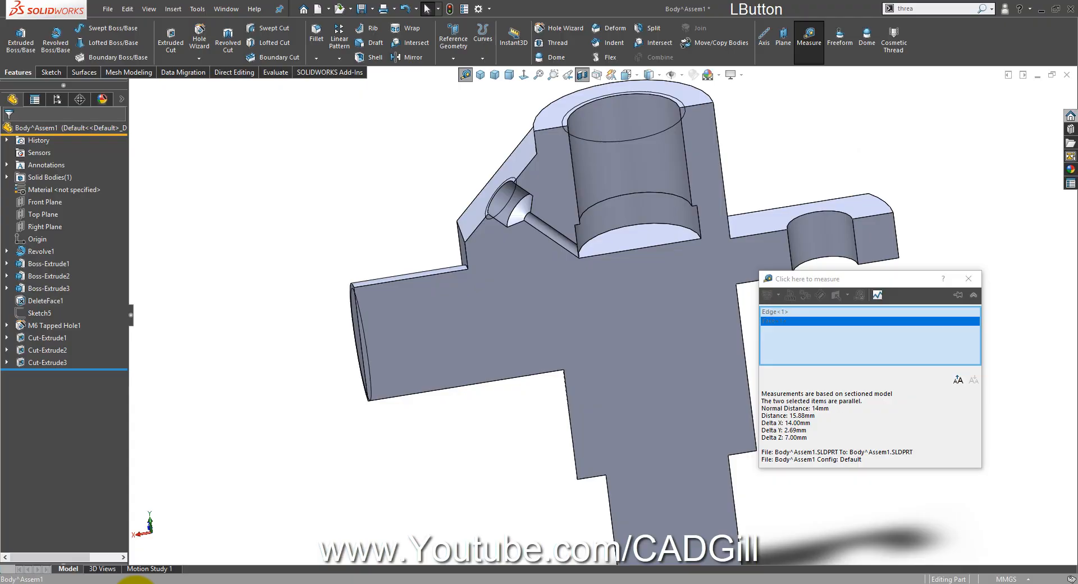
middle_click_drag(570, 344, 647, 265)
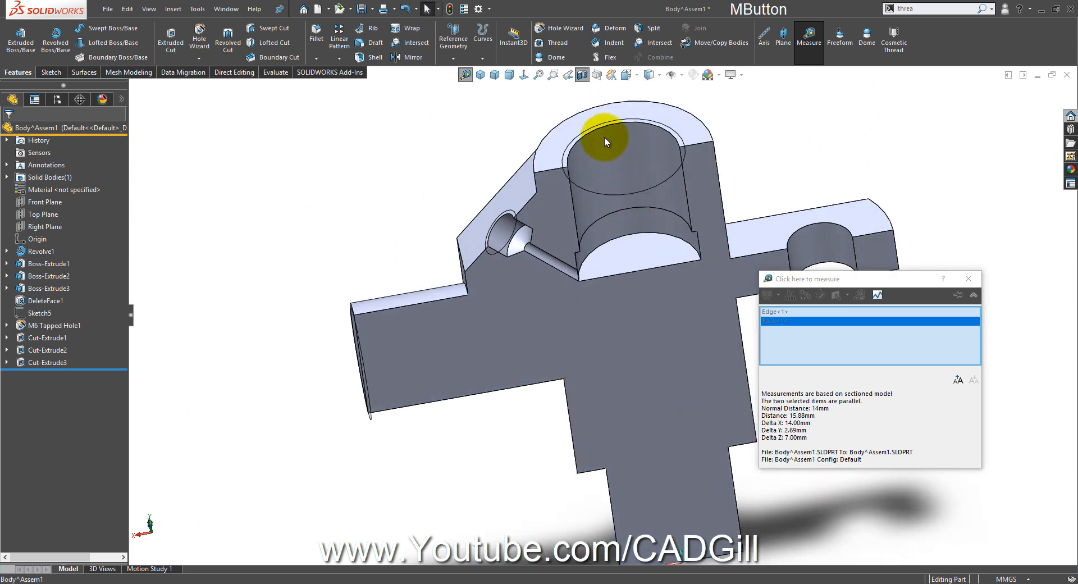
left_click(622, 112)
middle_click_drag(635, 128, 618, 168)
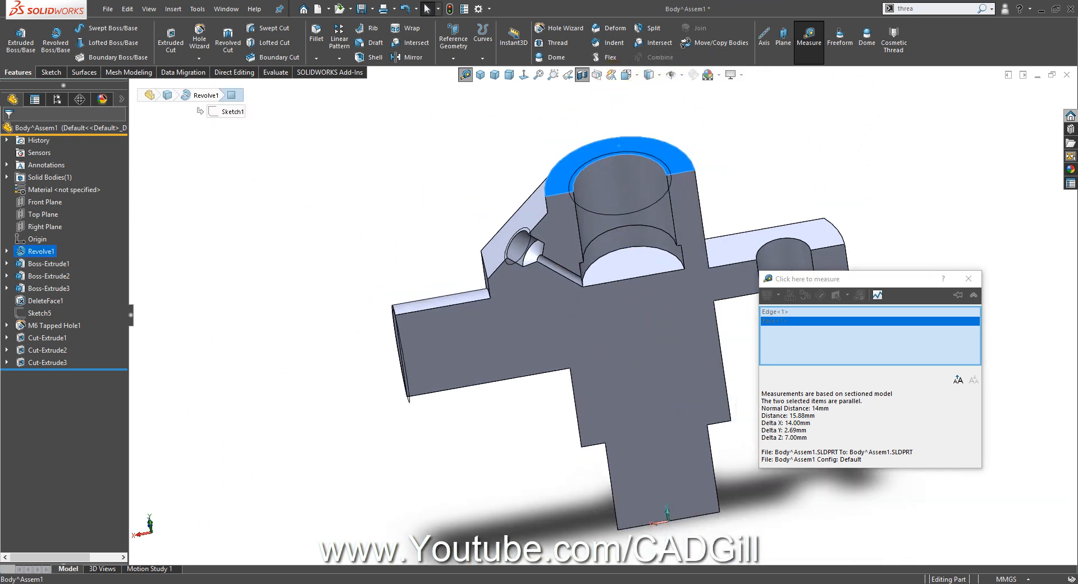
left_click(52, 216)
left_click(52, 201)
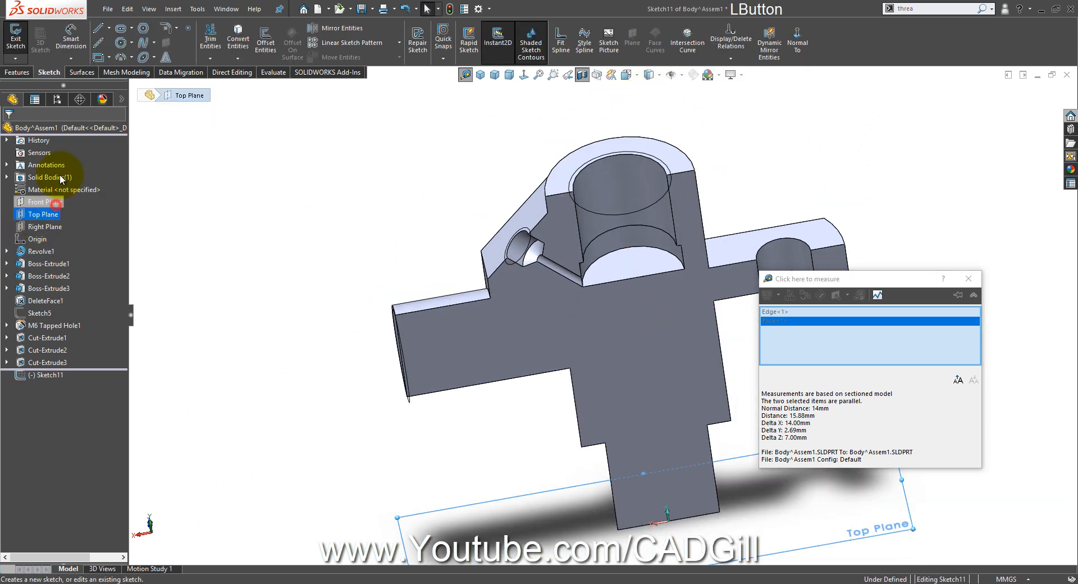
left_click(120, 42)
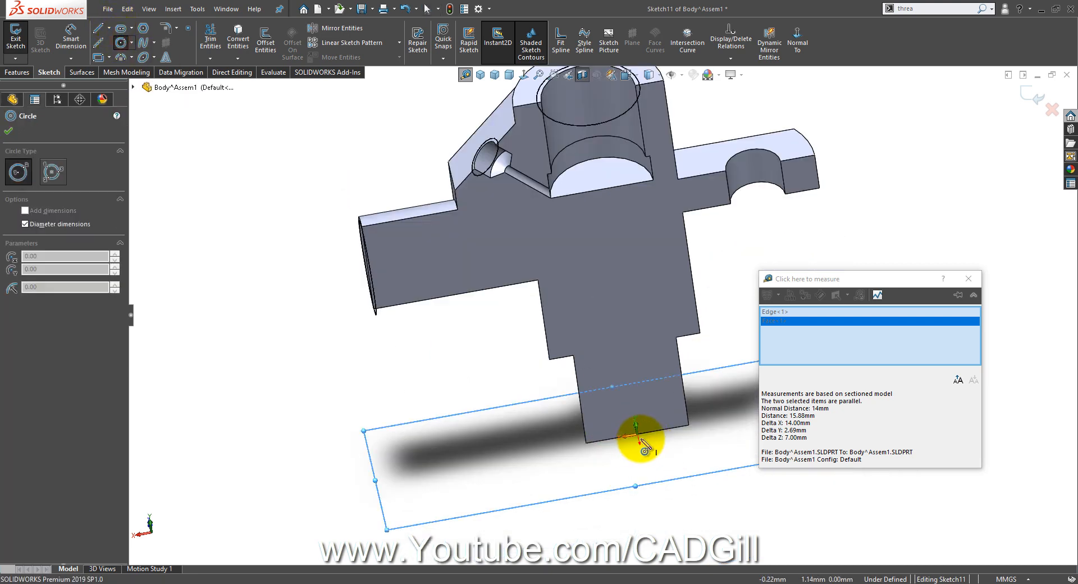
left_click_drag(638, 437, 653, 384)
key("Return")
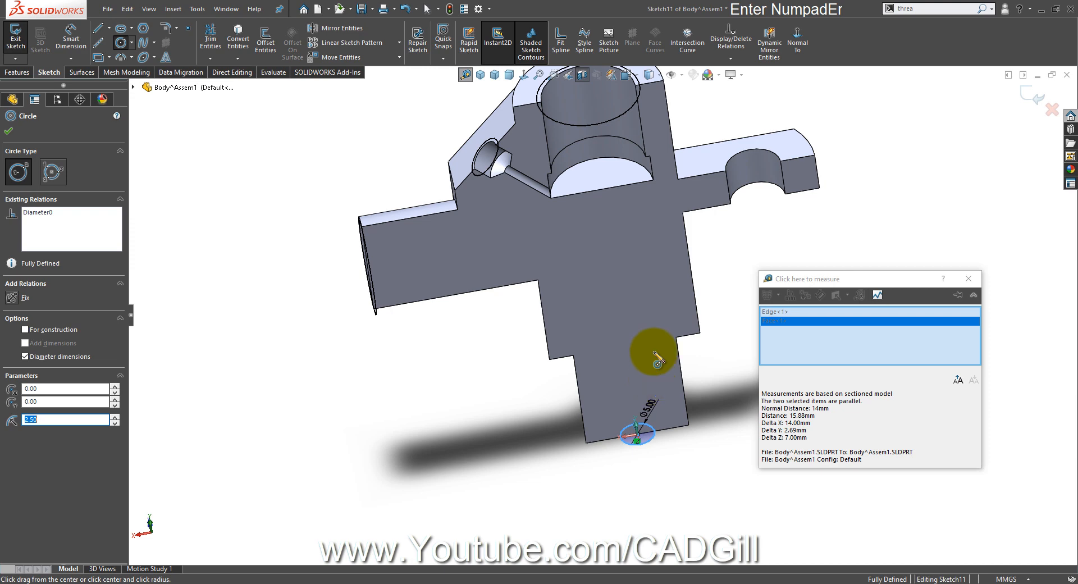
Cut the 5 mm circle upward through the body with Extruded Cut, using the reversed direction and the Through All end condition
left_click(29, 74)
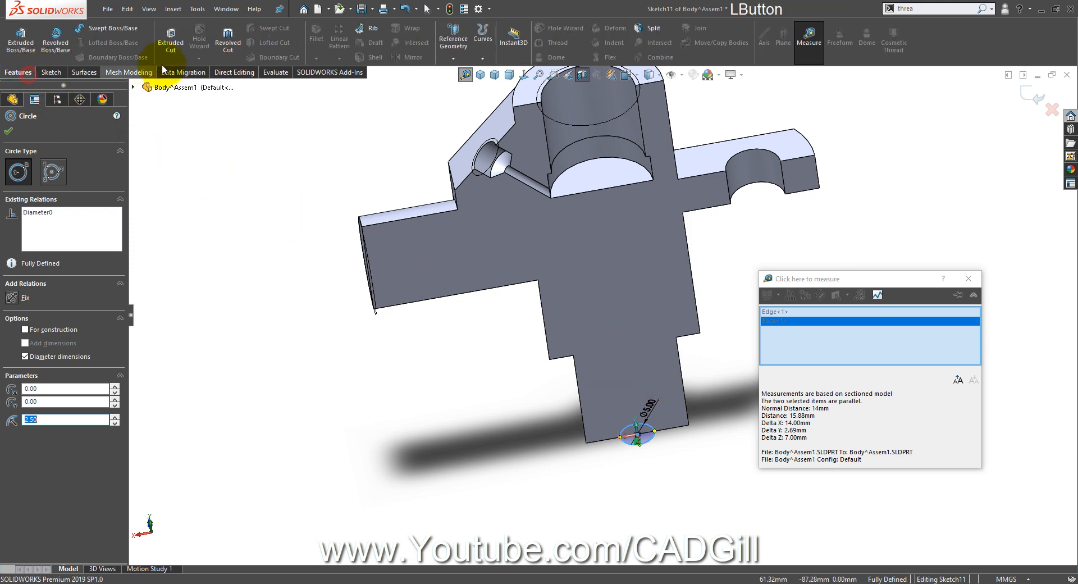
left_click(170, 46)
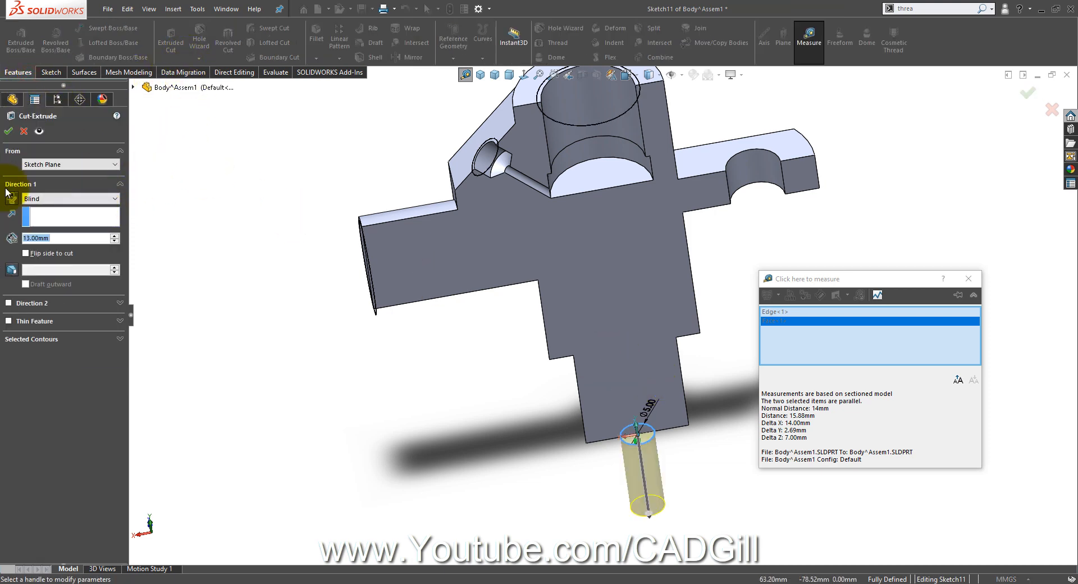
left_click(11, 198)
left_click(62, 199)
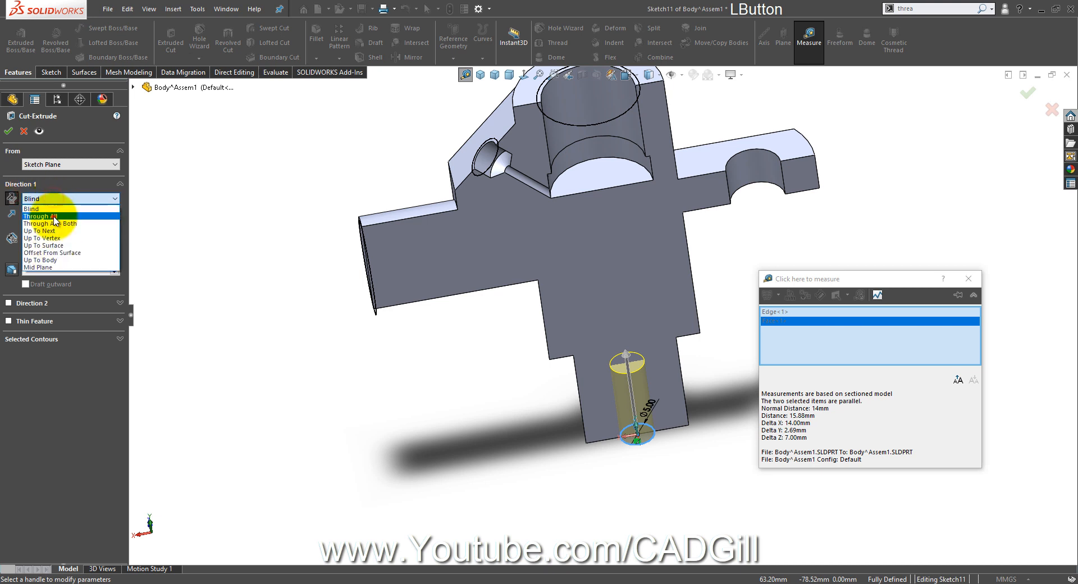
left_click(54, 216)
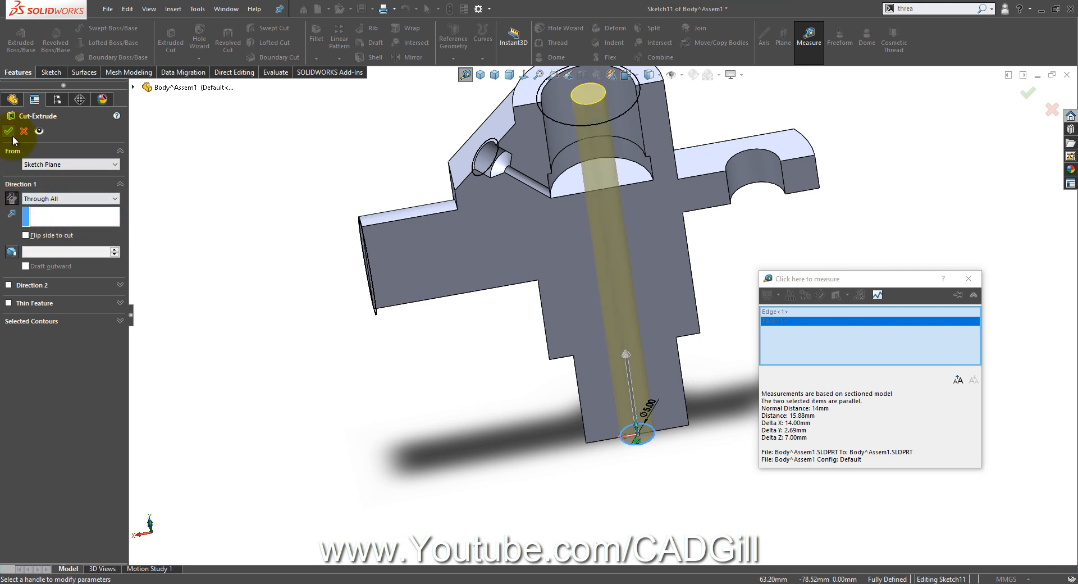
left_click(44, 200)
left_click(43, 233)
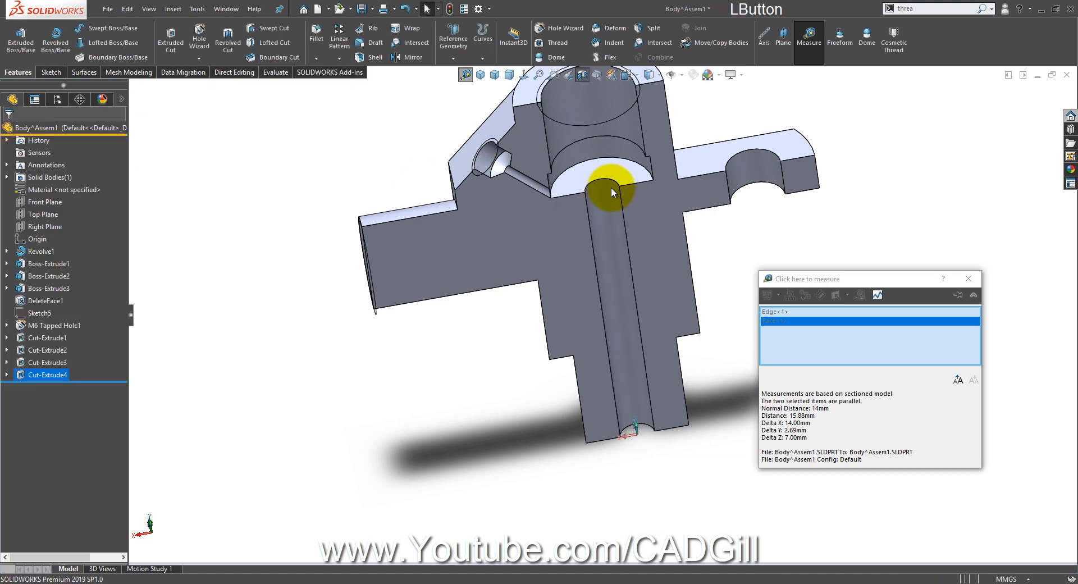
Inspect the central bore in section, and examine the side arm's countersink and oil hole dimensions in the drawing in Photos
middle_click_drag(611, 188, 588, 259)
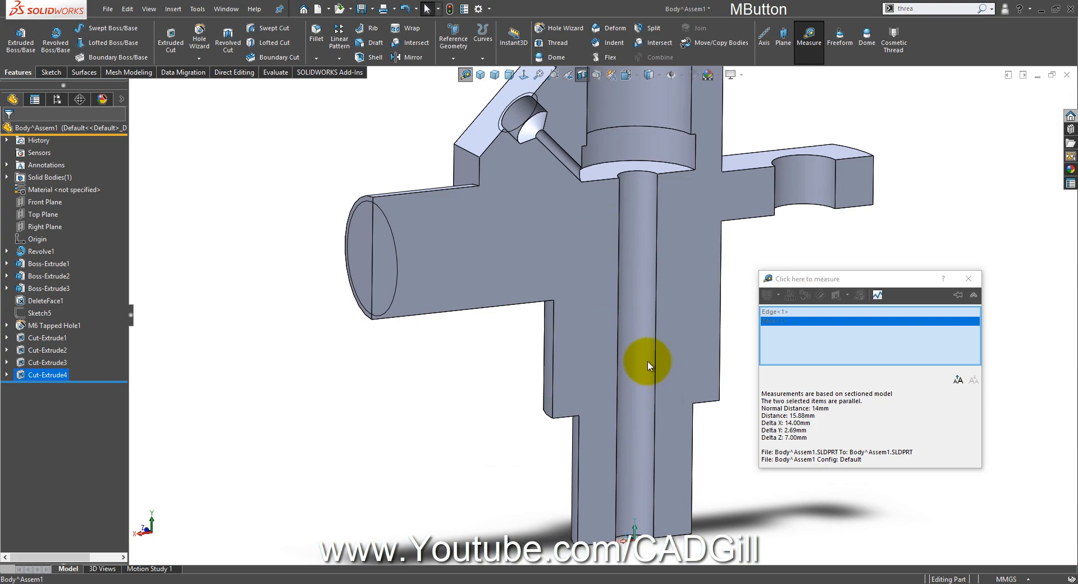
middle_click_drag(648, 362, 629, 486)
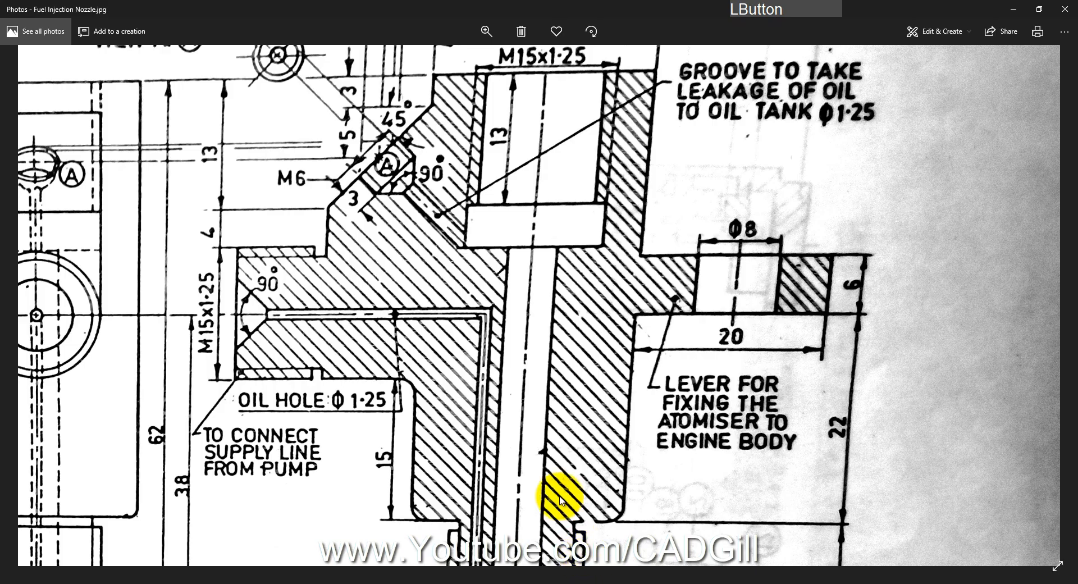
left_click_drag(561, 499, 534, 410)
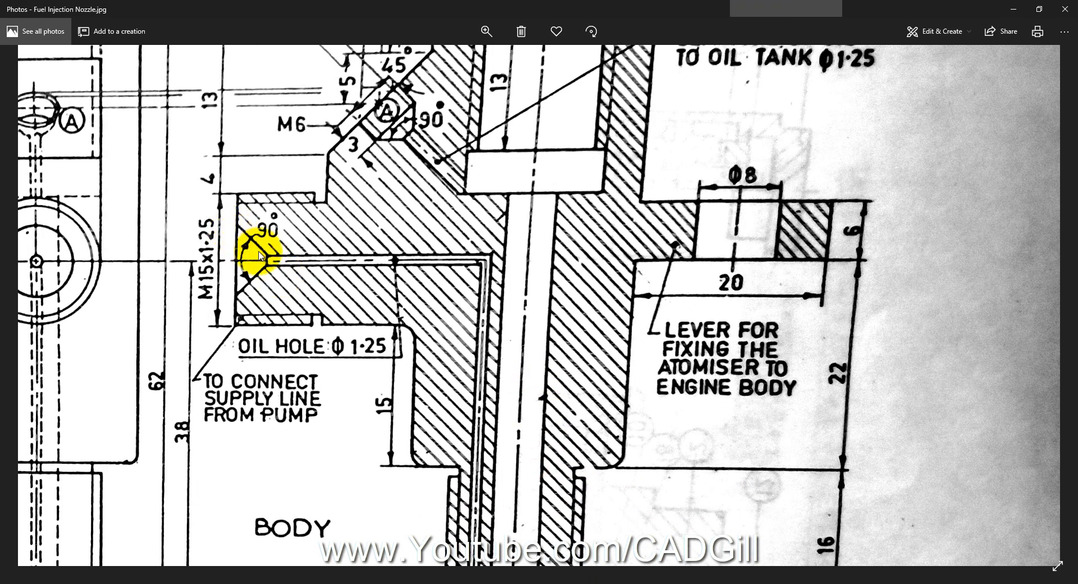
left_click_drag(259, 256, 259, 321)
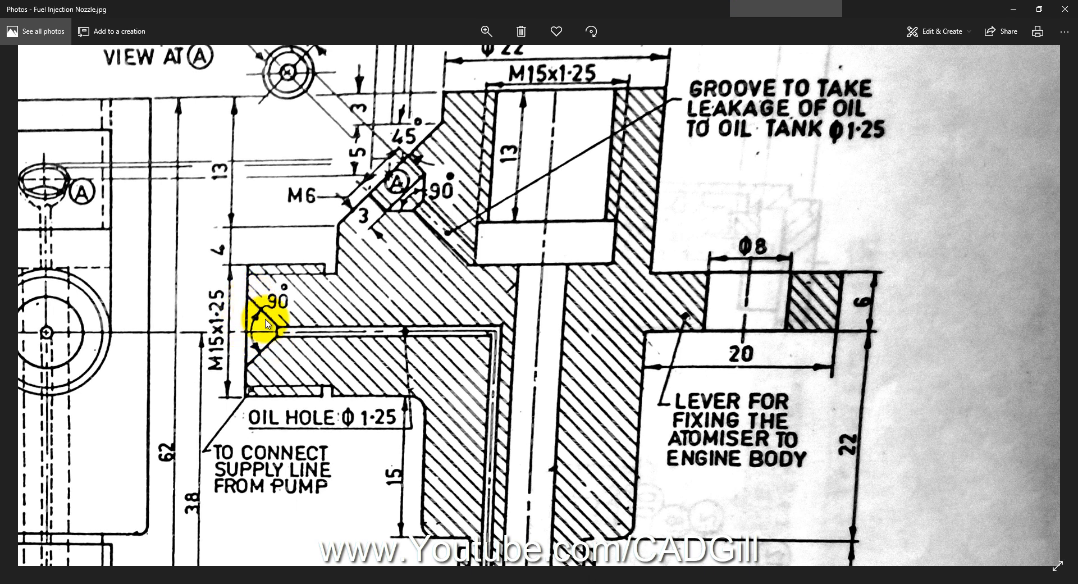
left_click_drag(286, 320, 289, 497)
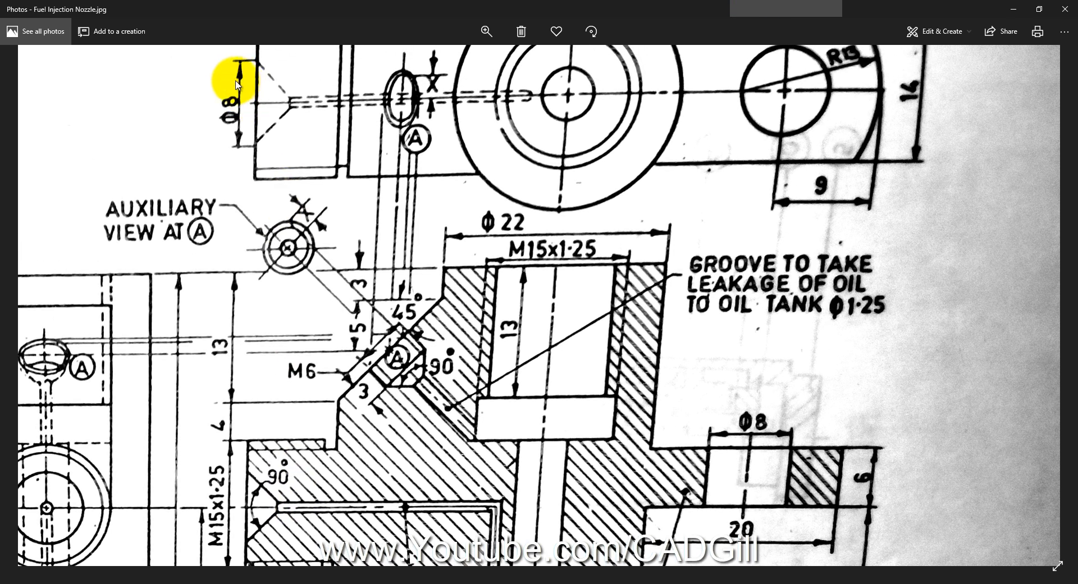
mouse_move(284, 392)
left_mouse_down()
mouse_move(275, 230)
mouse_move(311, 318)
mouse_move(294, 252)
mouse_move(260, 233)
mouse_move(259, 194)
left_mouse_up()
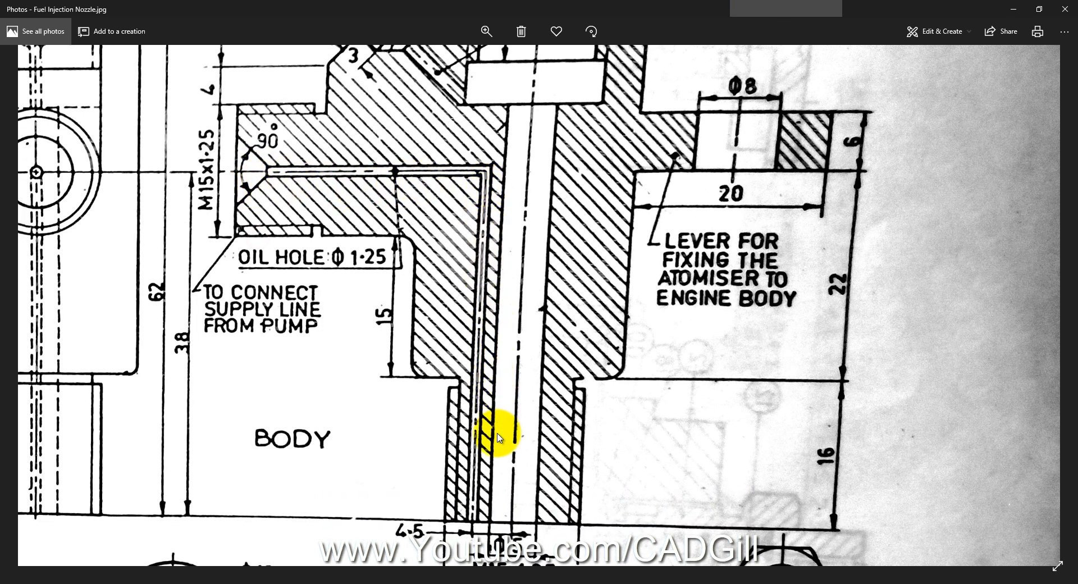
Check the countersink and oil hole in the reference drawing, and sketch an 8 mm diameter circle centred on the side arm's end face
mouse_move(486, 483)
left_mouse_down()
mouse_move(484, 494)
mouse_move(474, 414)
mouse_move(449, 435)
left_mouse_up()
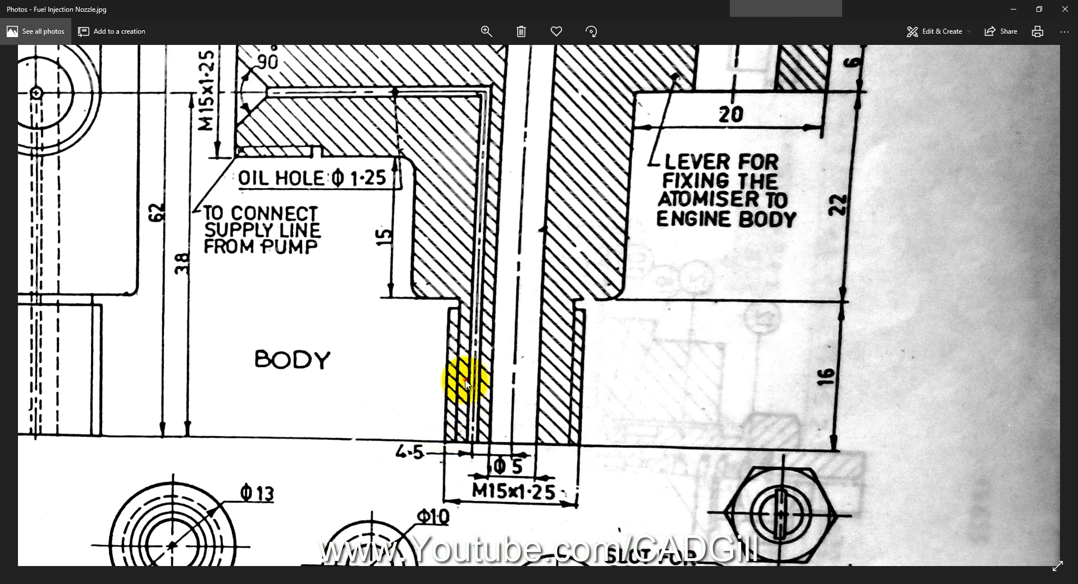
mouse_move(465, 384)
left_mouse_down()
mouse_move(470, 433)
mouse_move(479, 409)
mouse_move(513, 481)
mouse_move(494, 505)
mouse_move(436, 440)
mouse_move(436, 457)
mouse_move(380, 461)
left_mouse_up()
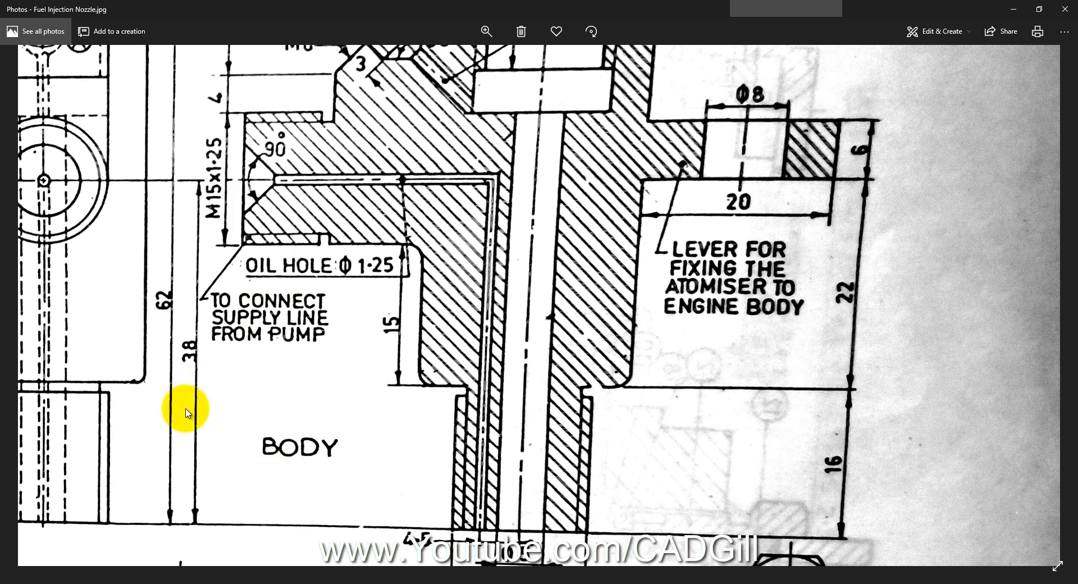
left_click(111, 575)
middle_click_drag(318, 316, 399, 243)
left_click(401, 237)
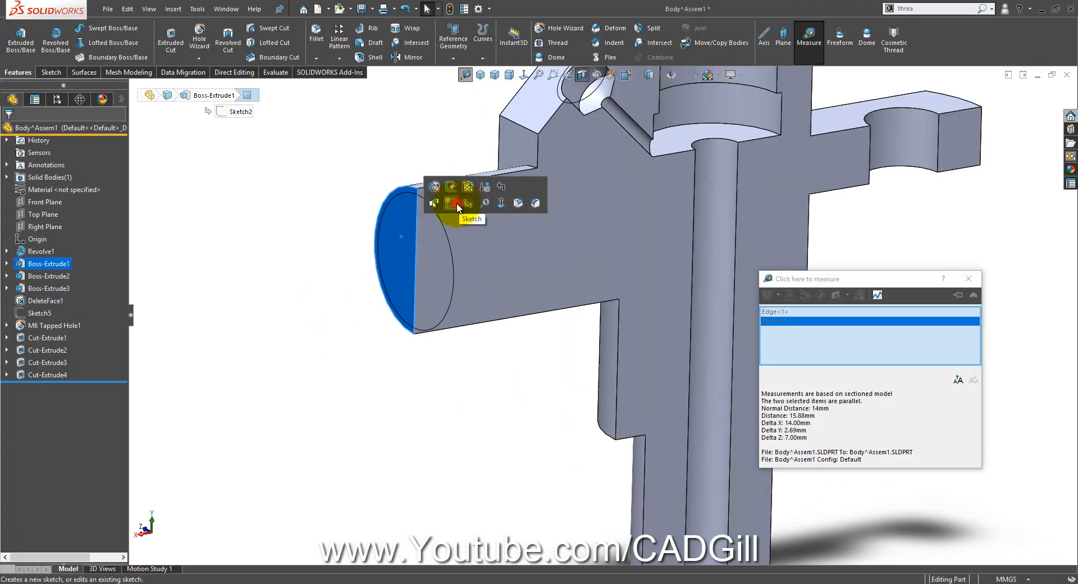
left_click(457, 205)
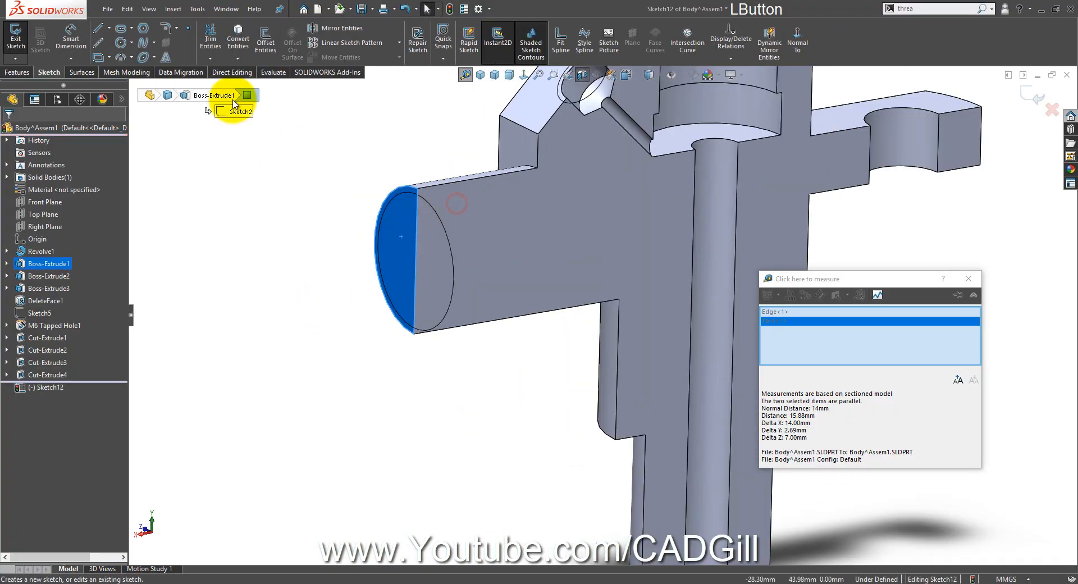
left_click(122, 42)
left_click_drag(416, 263, 425, 249)
type("8")
key("KP_Enter")
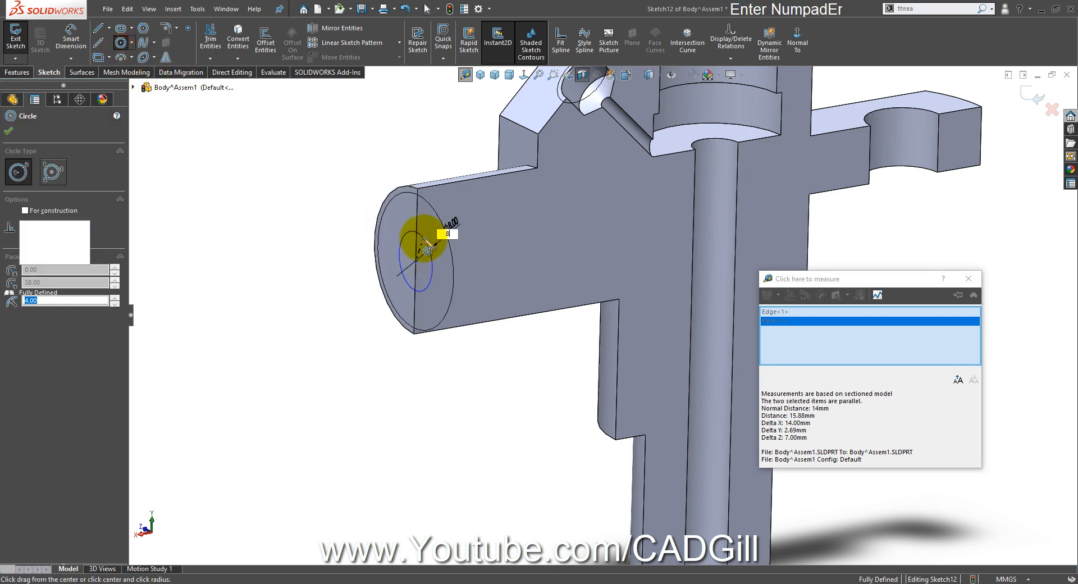
Cut the 8 mm circle into the side arm with a 13 mm blind Extruded Cut and a 45° inward draft
left_click(26, 69)
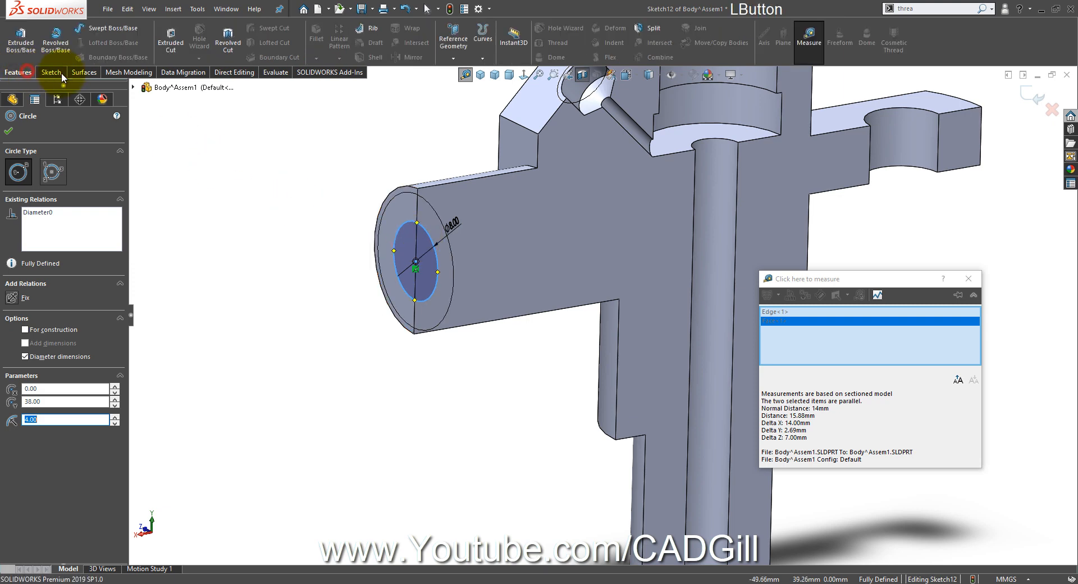
left_click(171, 41)
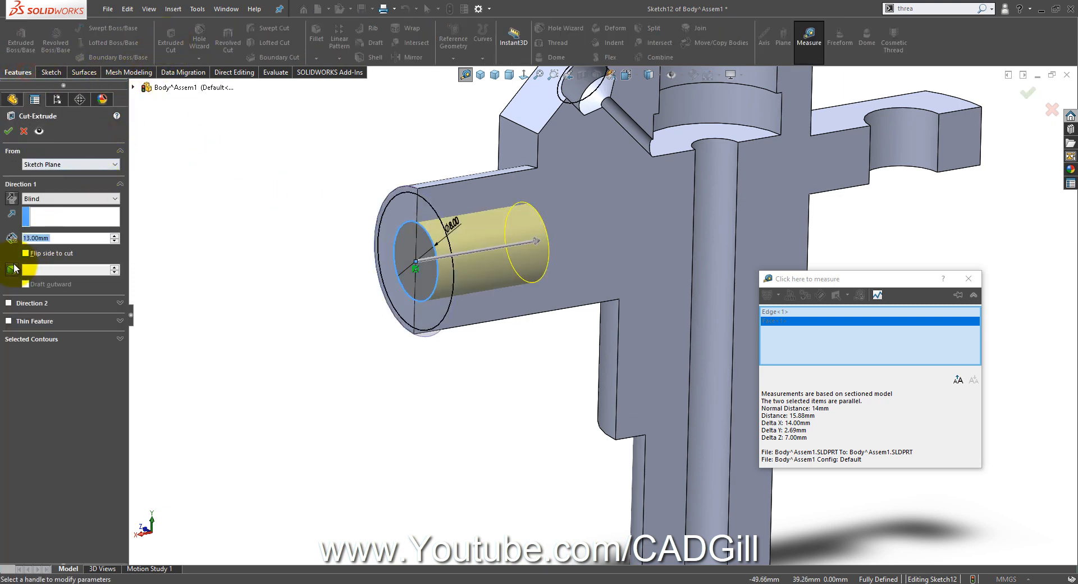
left_click(11, 270)
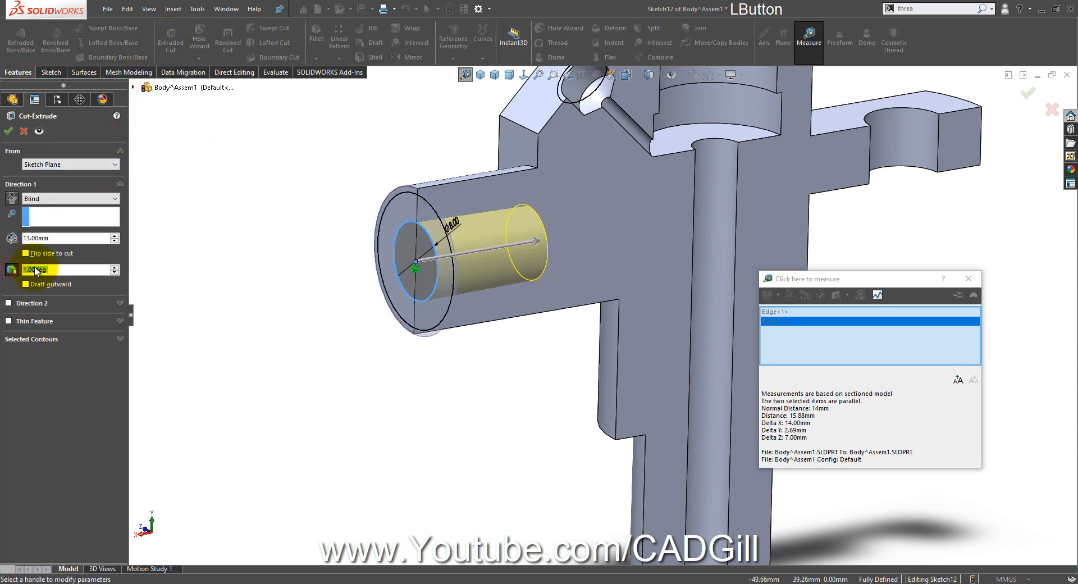
type("45")
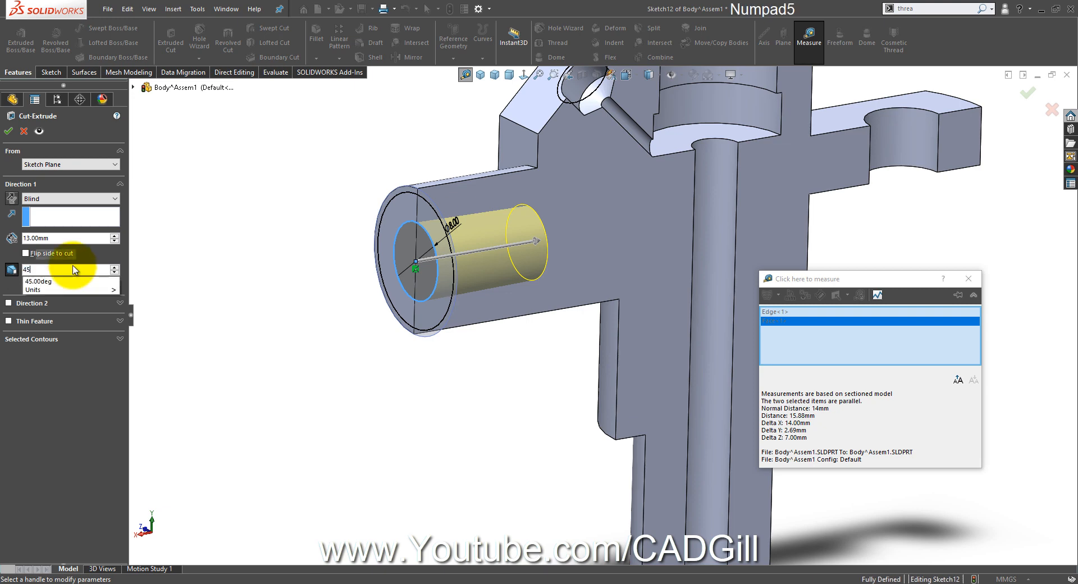
key("KP_Enter")
mouse_move(506, 358)
middle_mouse_down()
mouse_move(520, 361)
mouse_move(498, 363)
middle_mouse_up()
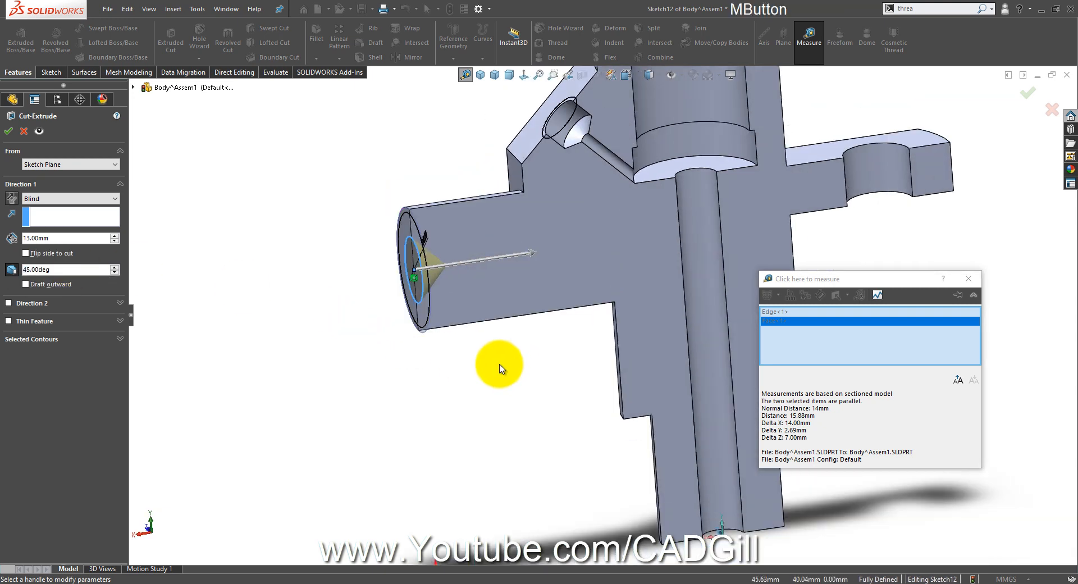
left_click(9, 131)
Reopen the conical cut's definition, inspect the cone inside the side arm, and accept it with the same settings
mouse_move(457, 291)
middle_mouse_down()
mouse_move(460, 270)
mouse_move(463, 282)
mouse_move(430, 245)
middle_mouse_up()
left_click(432, 216)
left_click(453, 195)
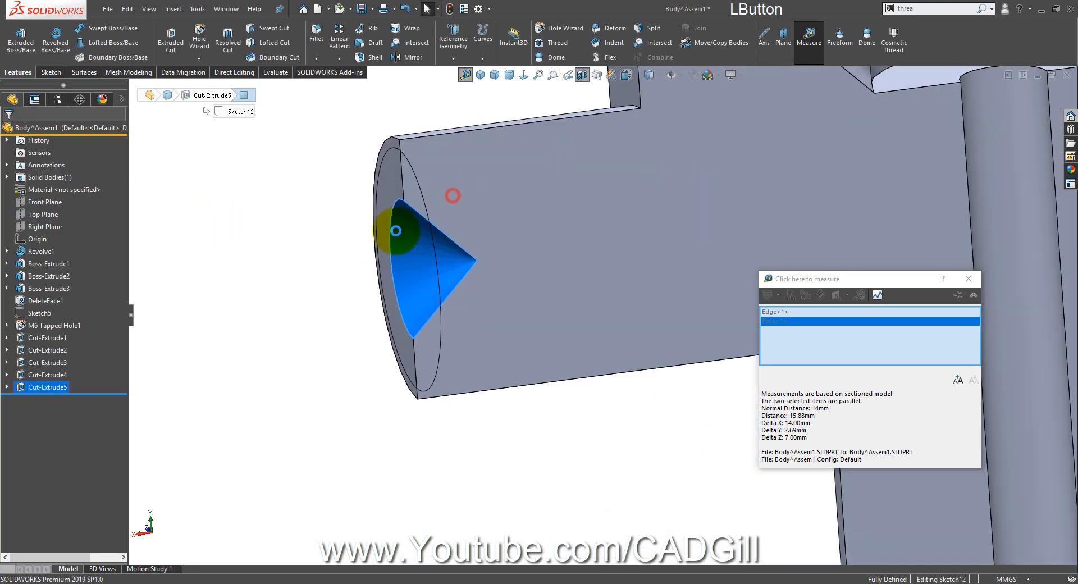
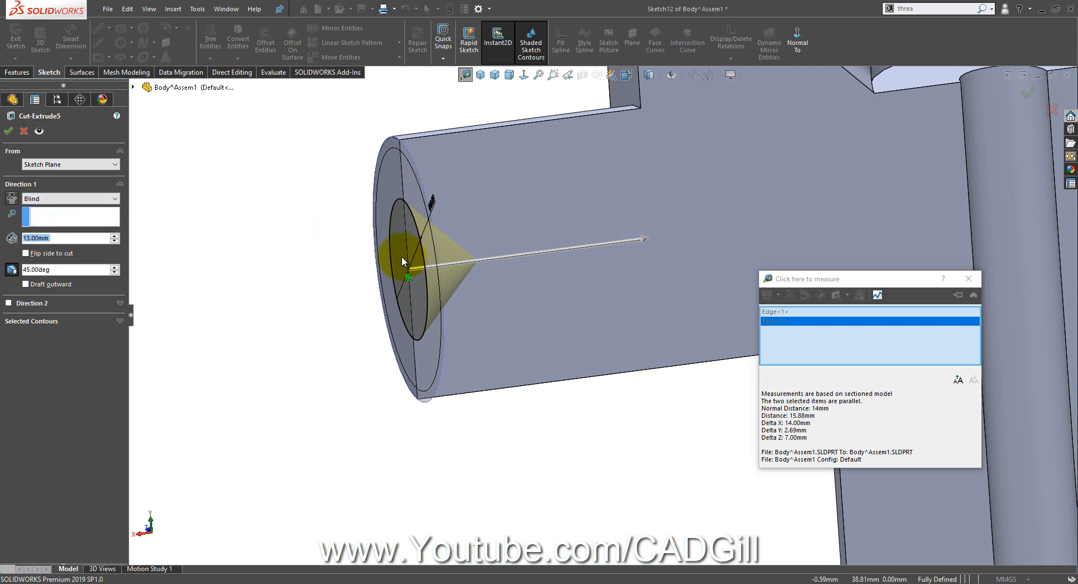
scroll(501, 268, "down", 4)
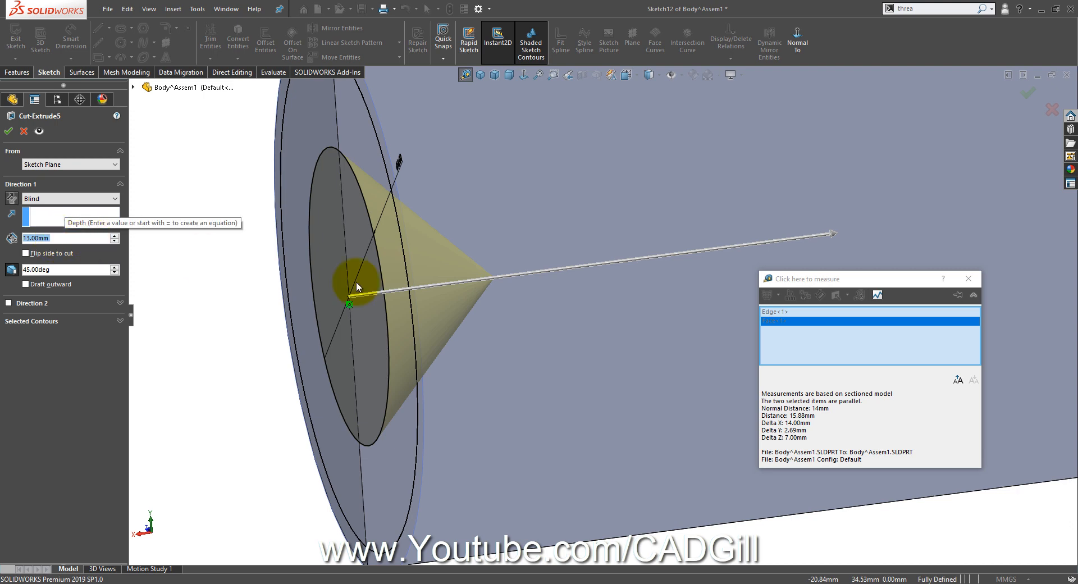
middle_click_drag(511, 275, 427, 333)
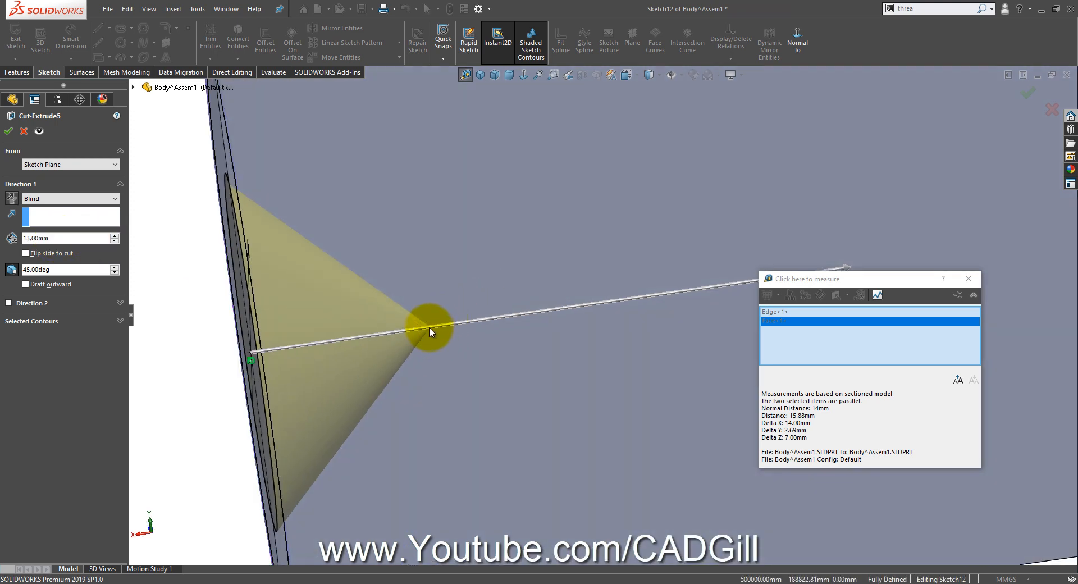
scroll(431, 328, "up", 5)
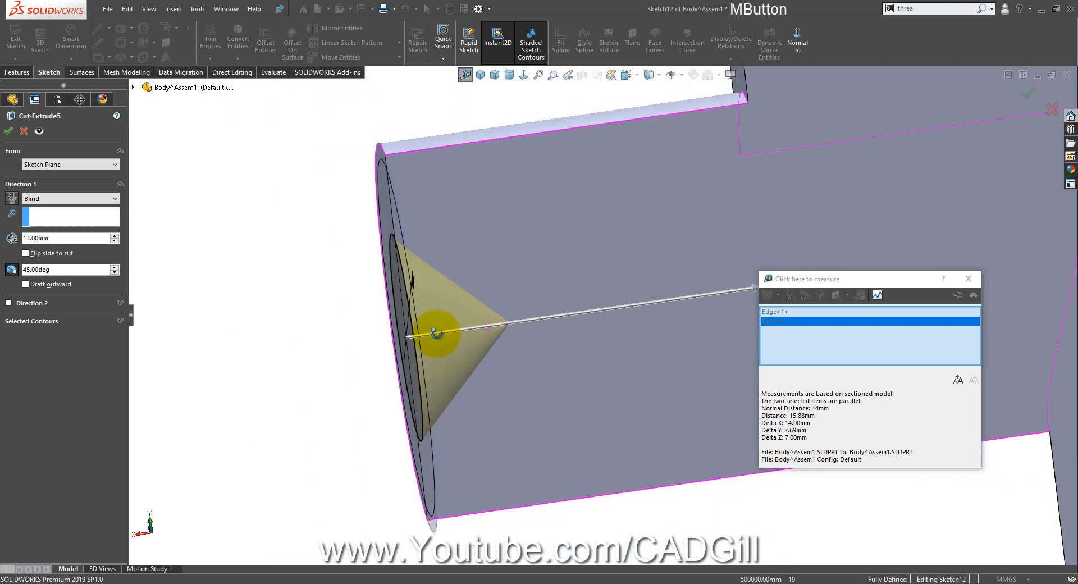
left_click(9, 131)
scroll(503, 349, "up", 3)
middle_click_drag(504, 349, 567, 365)
left_click(395, 320)
On the Front Plane, sketch an L-shaped path: about 30 mm horizontally from the arm's end centre and about 40 mm vertically downward
left_click(41, 200)
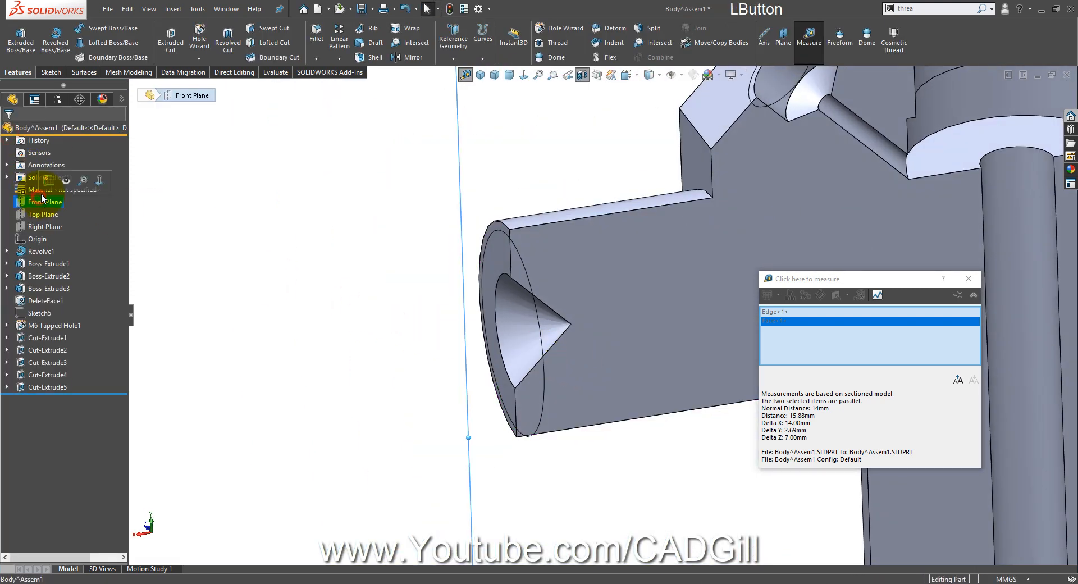
left_click(46, 181)
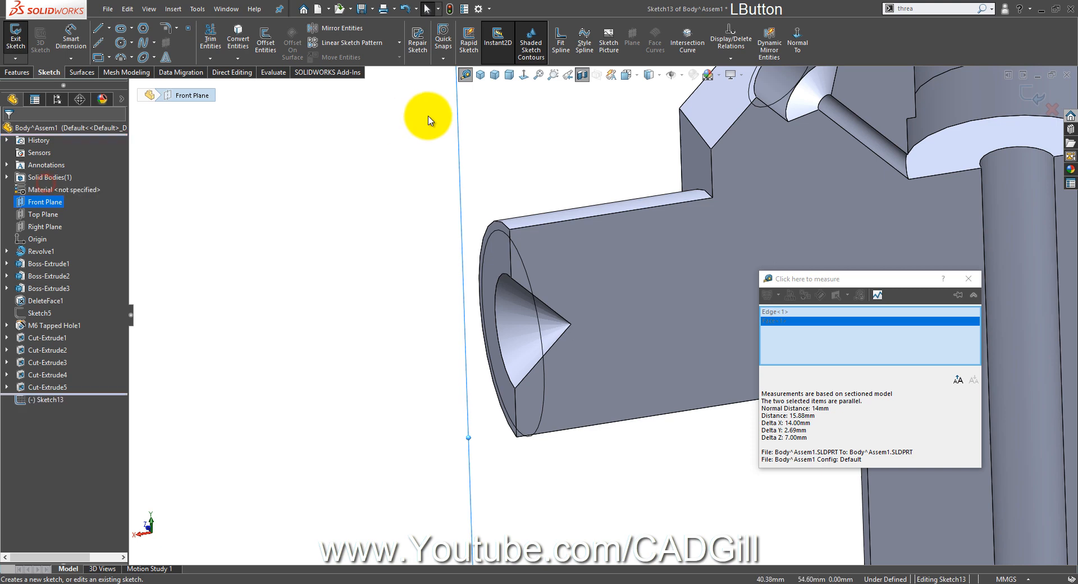
left_click(522, 76)
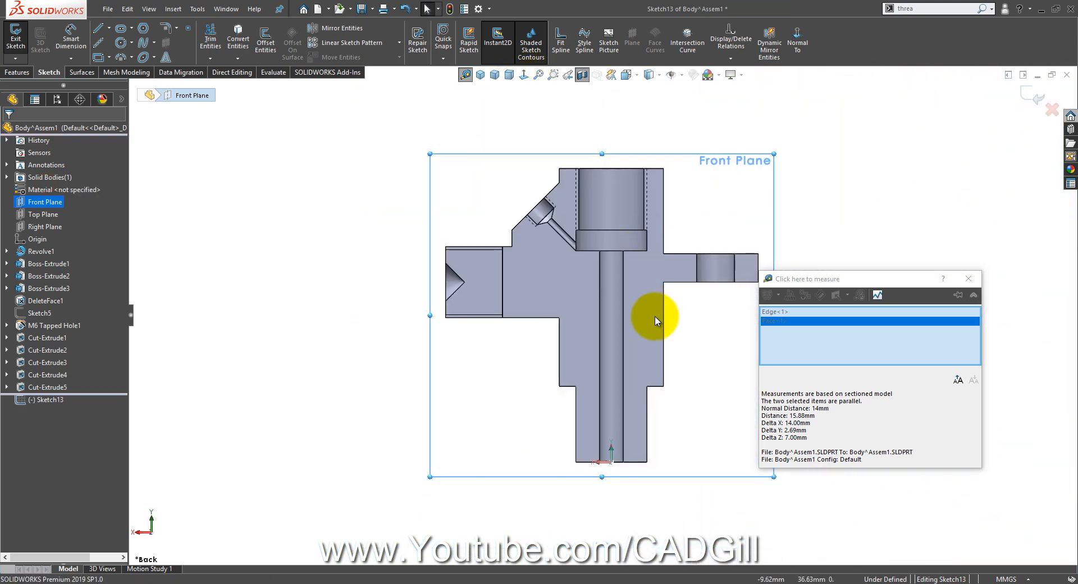
left_click(105, 33)
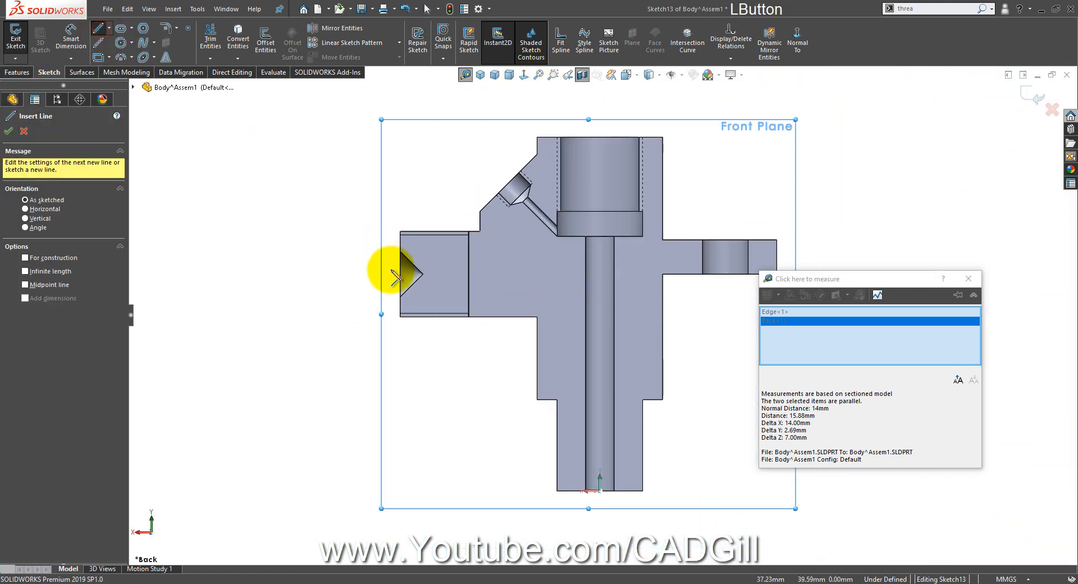
left_click(400, 274)
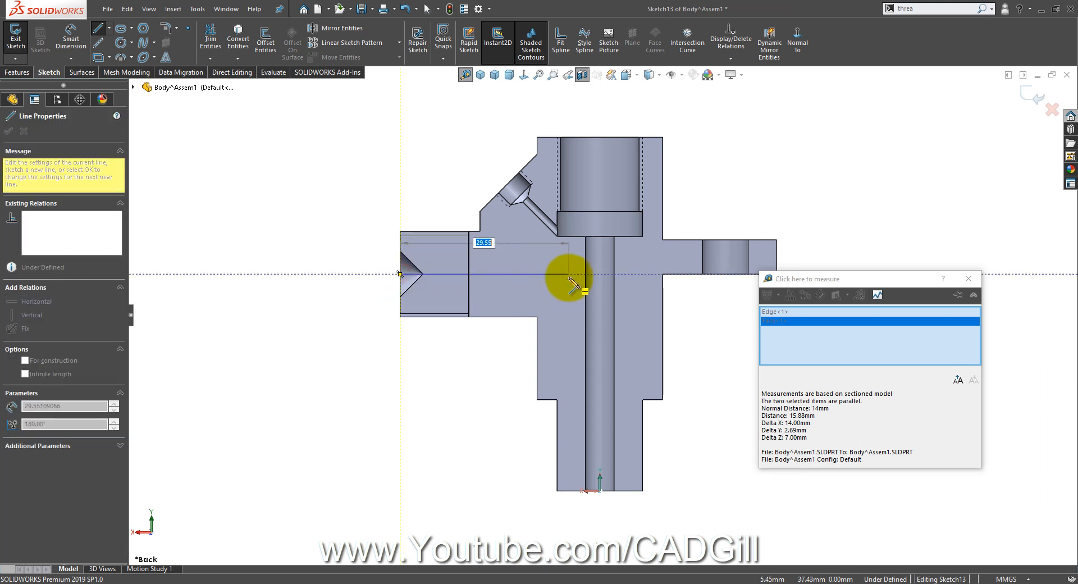
left_click(569, 274)
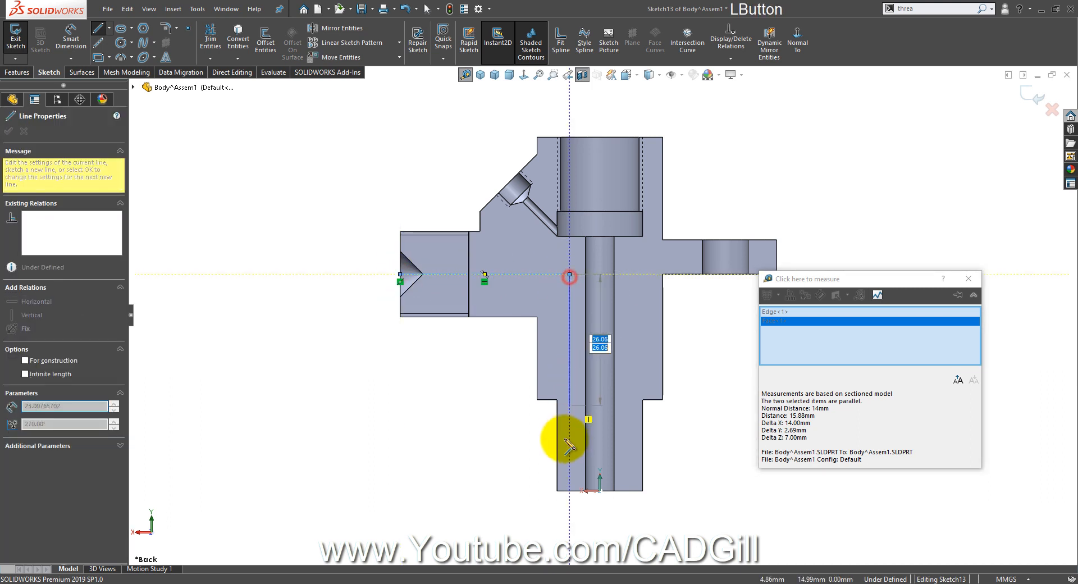
left_click(569, 500)
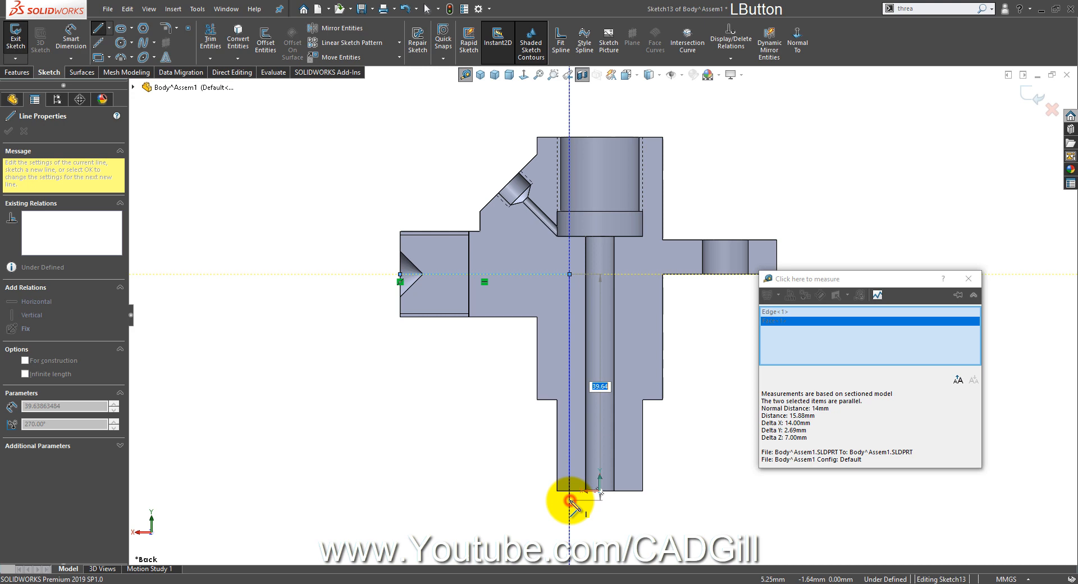
right_click(642, 353)
left_click(651, 441)
Check the oil hole offset in the reference drawing and dimension the vertical line 4.5 mm from the origin
scroll(635, 452, "down", 2)
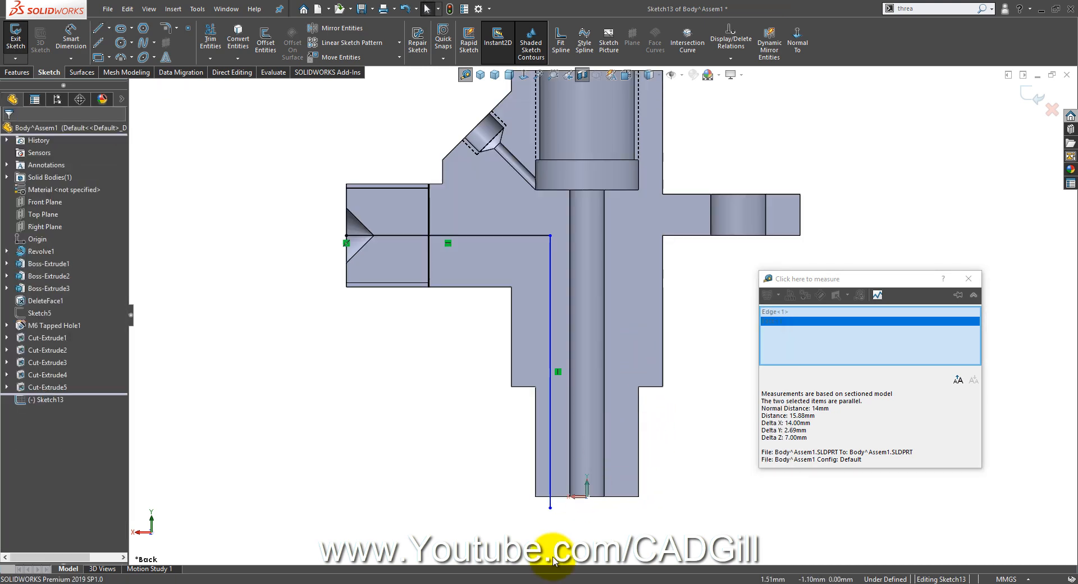
left_click(559, 583)
left_click_drag(547, 536, 536, 449)
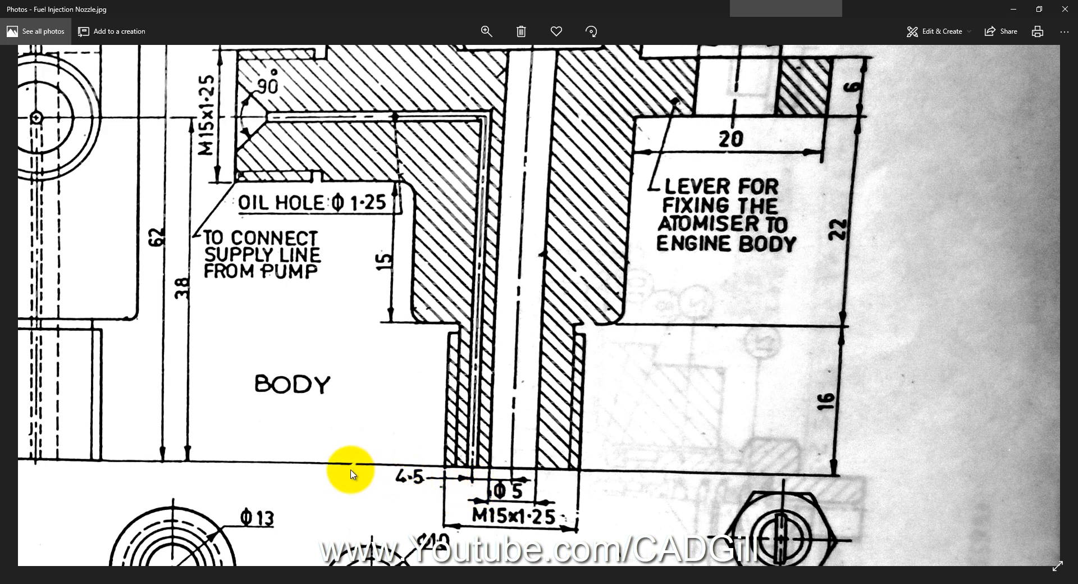
left_click(149, 578)
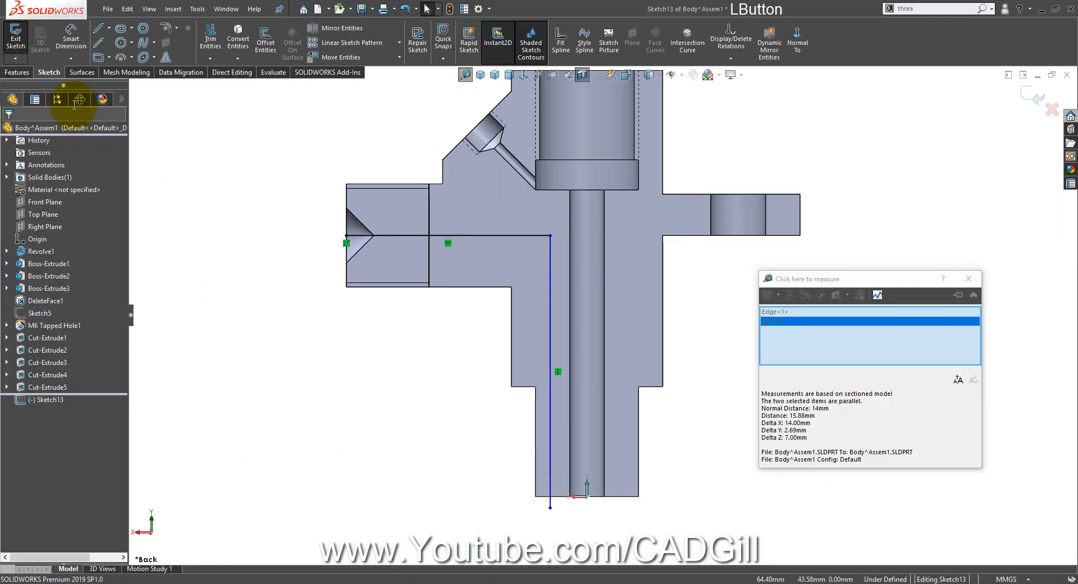
left_click(75, 47)
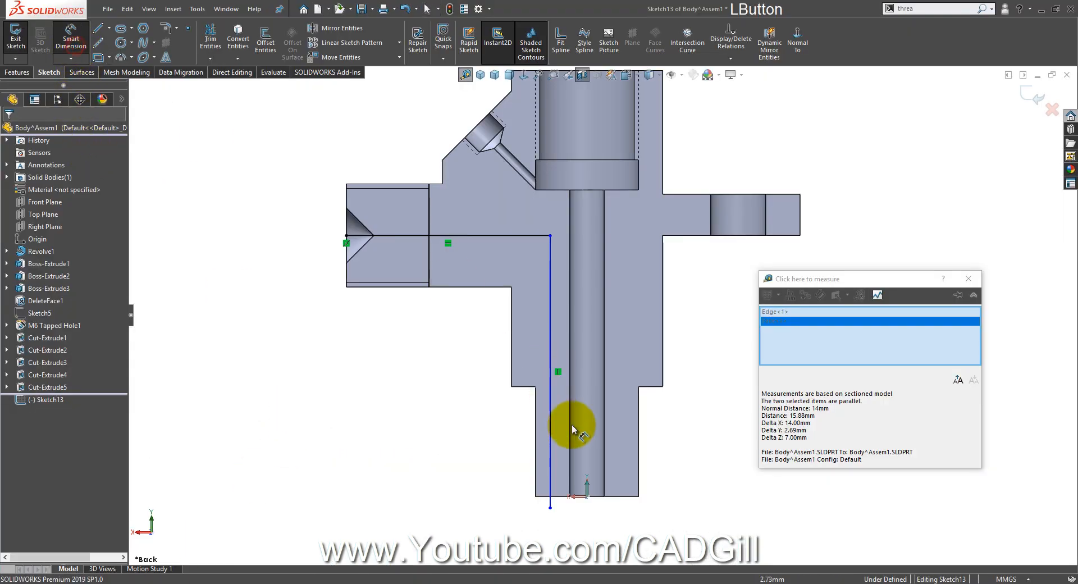
left_click(587, 495)
left_click(556, 492)
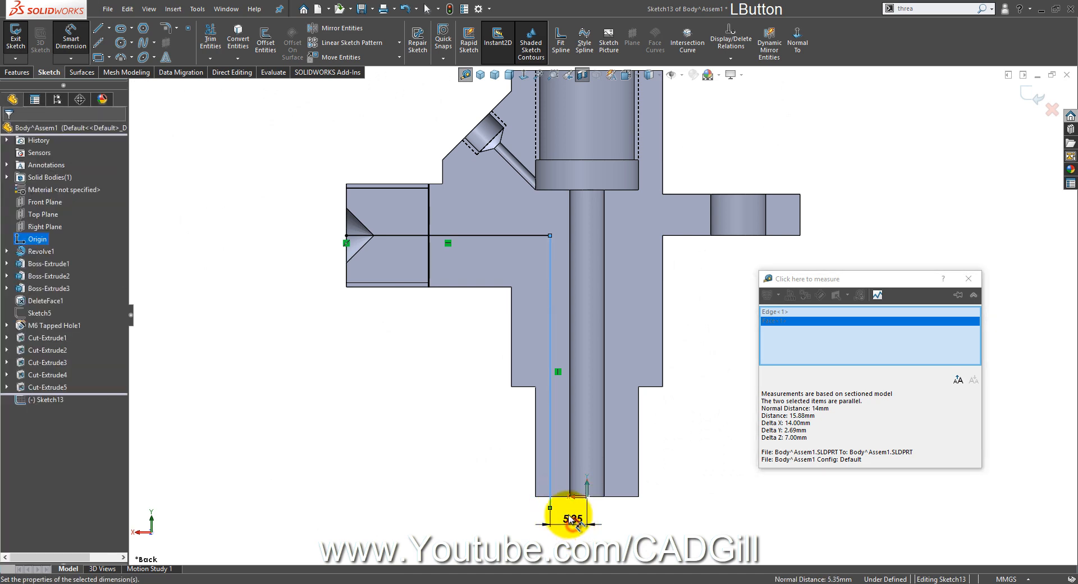
left_click(570, 515)
type("4.5")
key("Return")
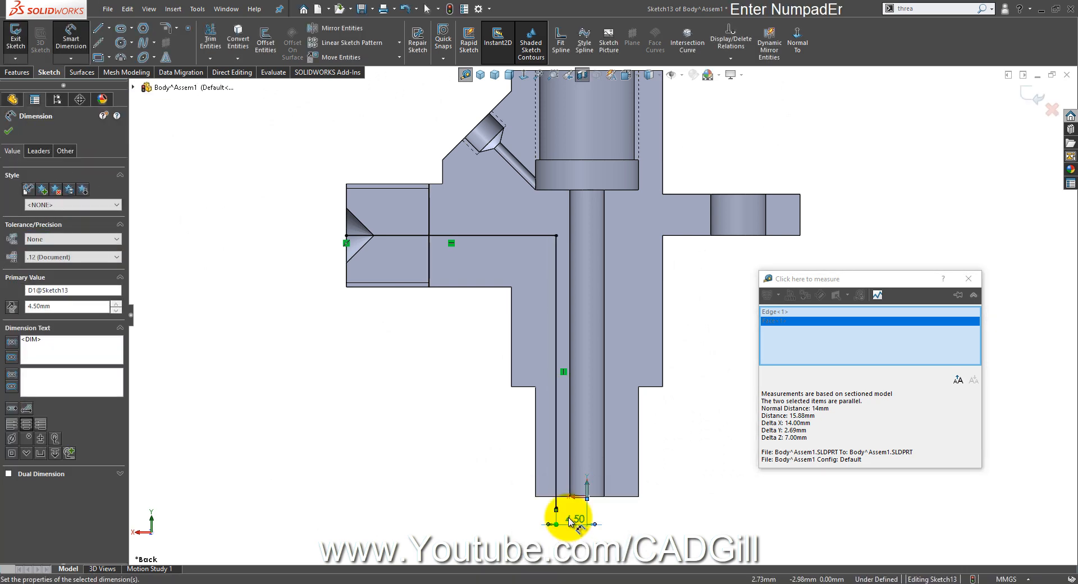
left_click(868, 242)
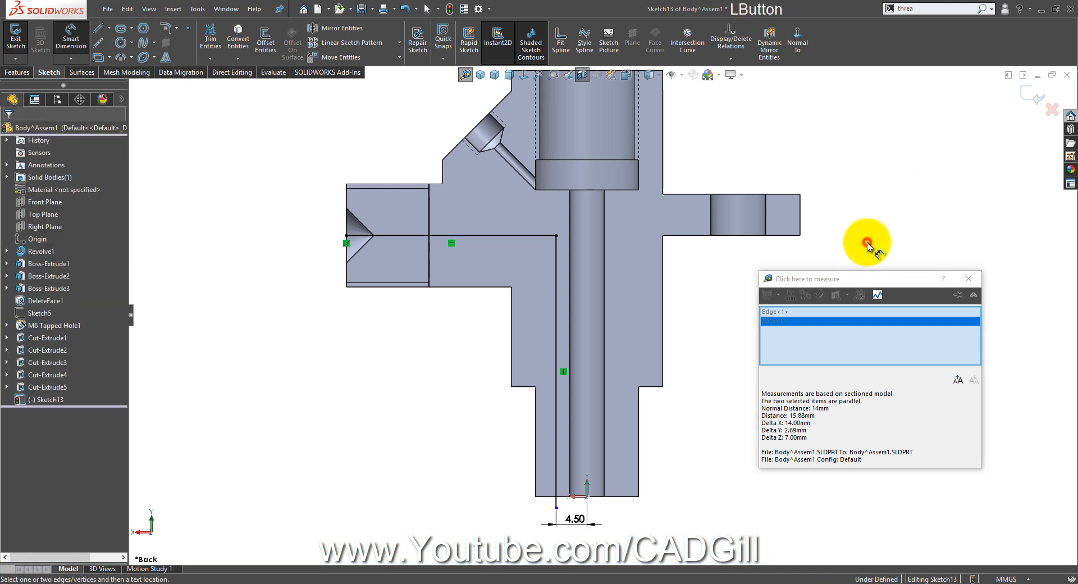
right_click(868, 224)
left_click(897, 259)
Move the vertical line's lower endpoint onto the body's bottom edge and exit the path sketch
scroll(587, 520, "up", 3)
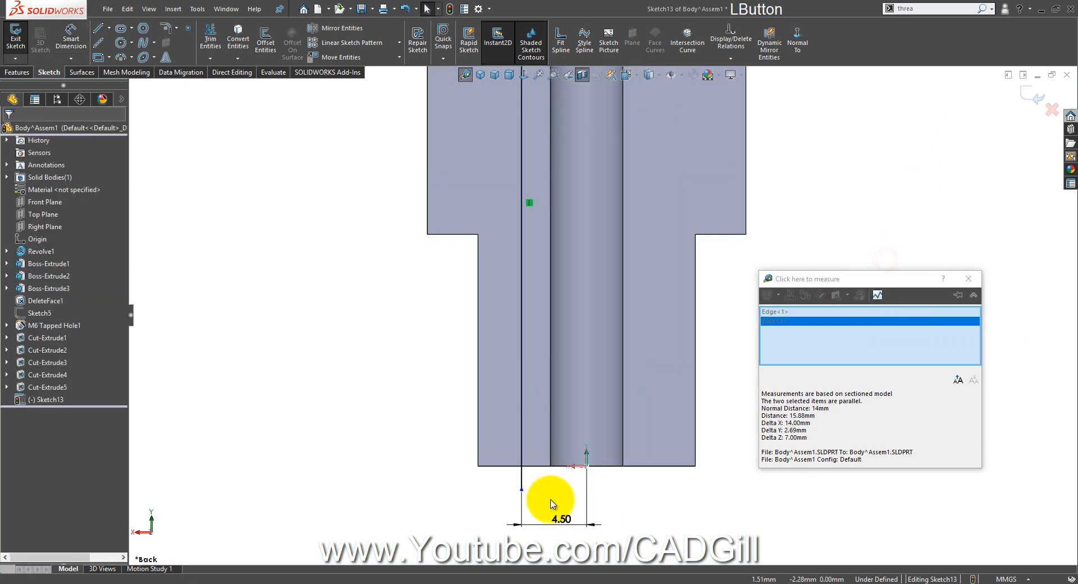
mouse_move(521, 491)
left_mouse_down()
mouse_move(522, 468)
mouse_move(522, 530)
mouse_move(535, 475)
left_mouse_up()
left_click(548, 496)
scroll(554, 491, "up", 7)
mouse_move(594, 361)
middle_mouse_down()
mouse_move(614, 276)
mouse_move(794, 120)
middle_mouse_up()
left_click(1025, 91)
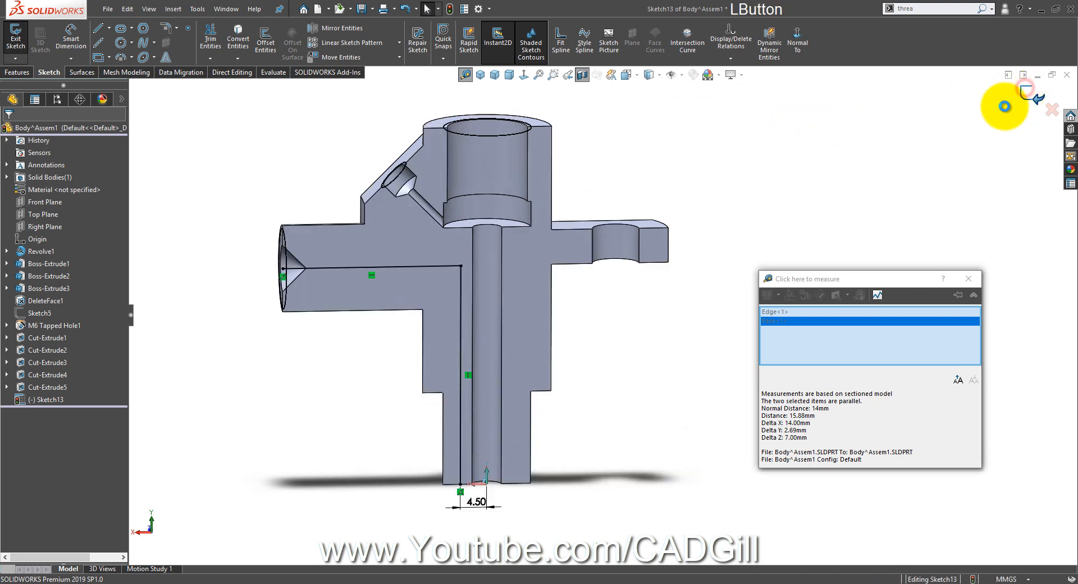
Review the oil hole's diameter and route in the reference drawing, and inspect the countersink and path in the sectioned model
left_click(592, 581)
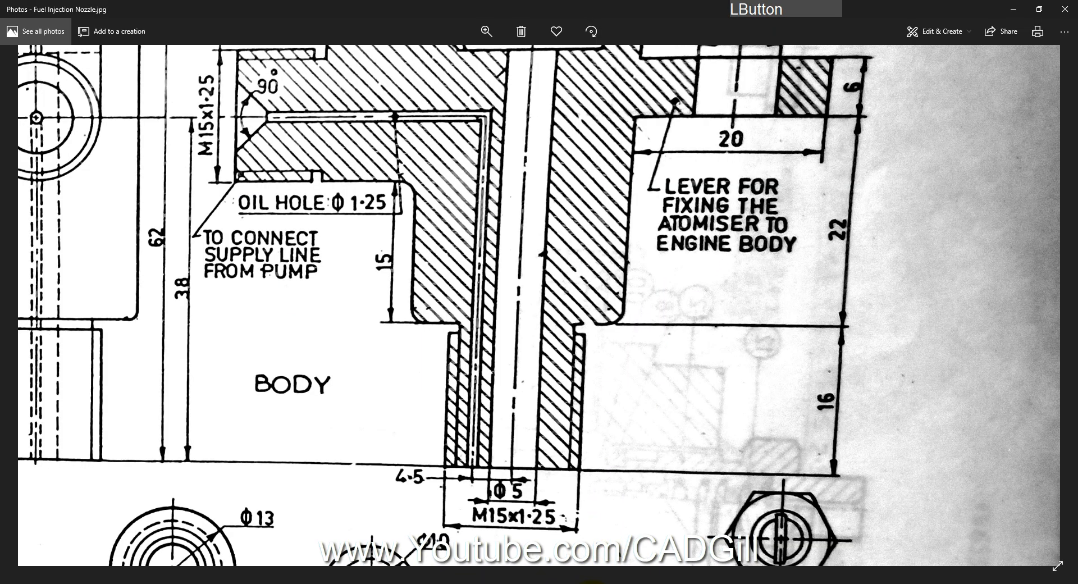
mouse_move(512, 420)
left_mouse_down()
mouse_move(513, 436)
mouse_move(543, 463)
left_mouse_up()
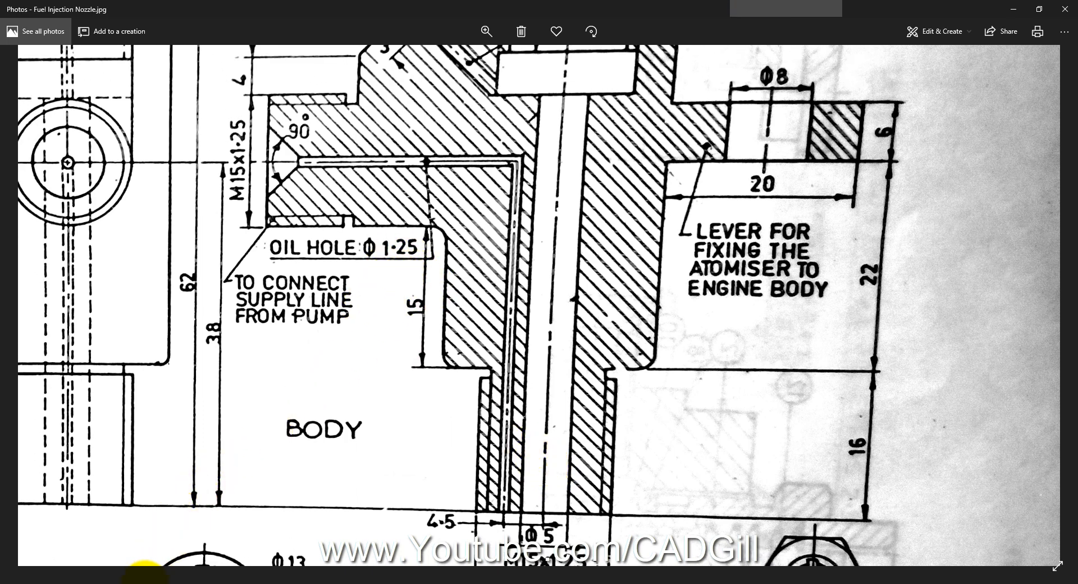
left_click(145, 582)
middle_click_drag(367, 345, 374, 353)
left_click(360, 362)
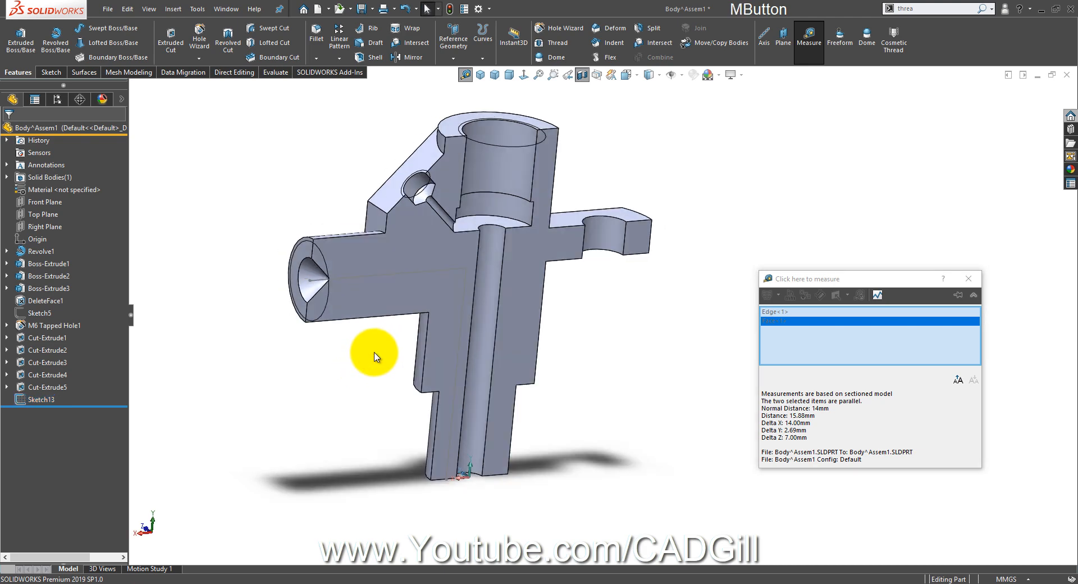
scroll(371, 348, "down", 3)
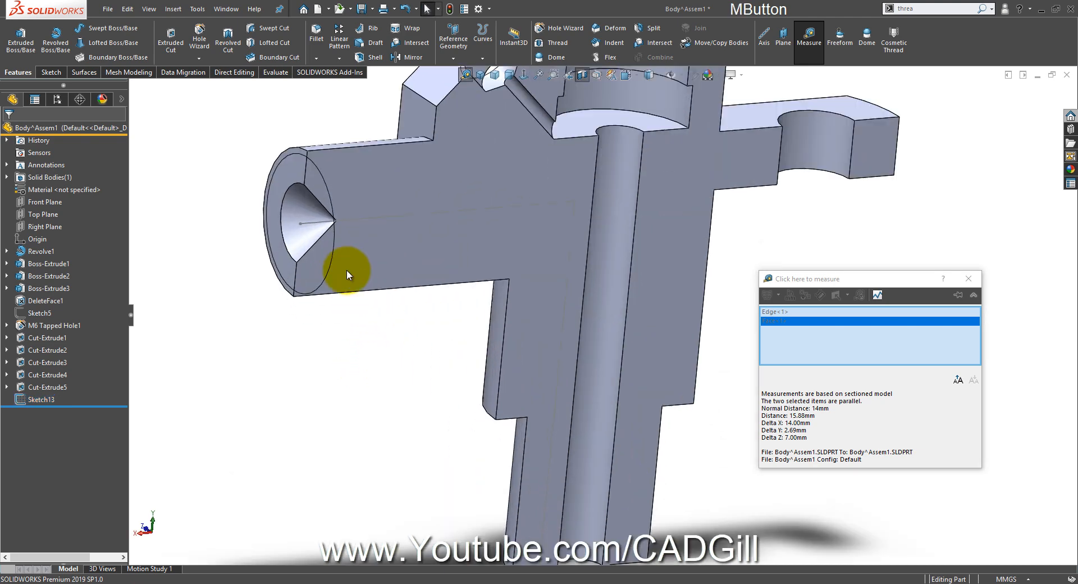
Cut the oil hole by sweeping a 1.25 mm circular profile along the L-shaped path sketch
left_click(266, 33)
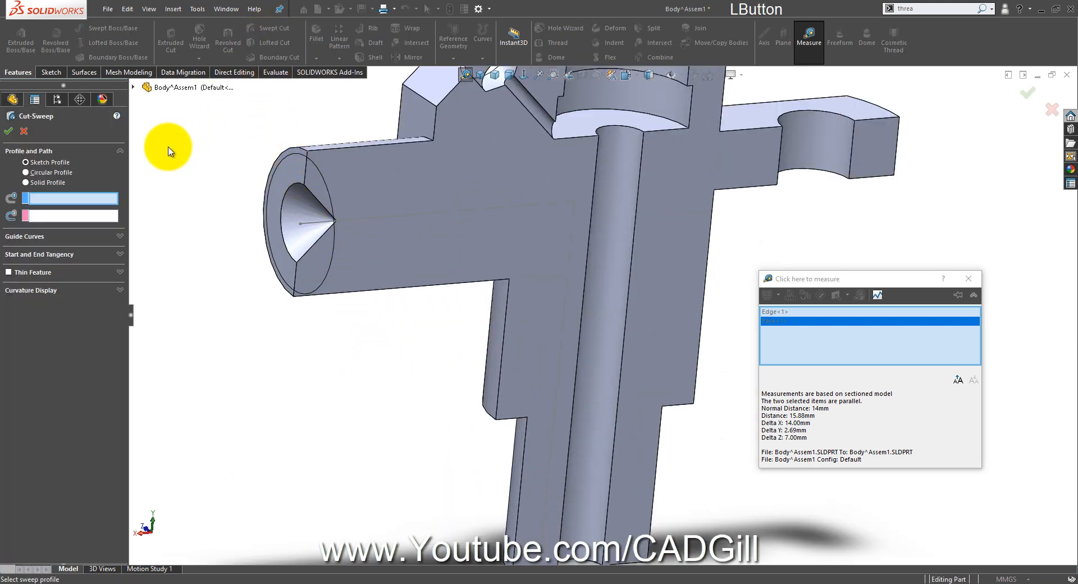
left_click(51, 172)
double_click(56, 220)
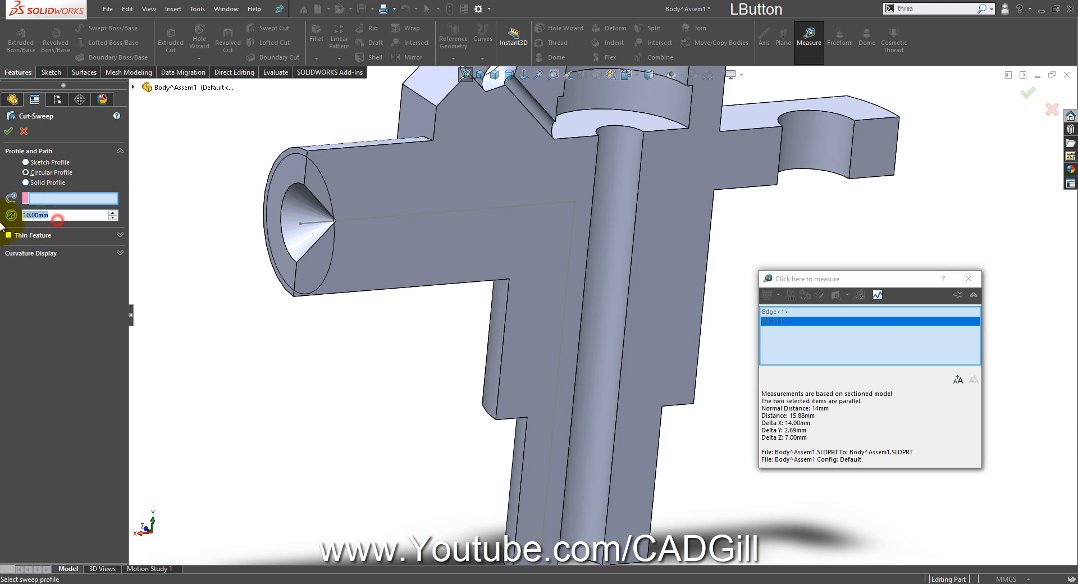
type("1.")
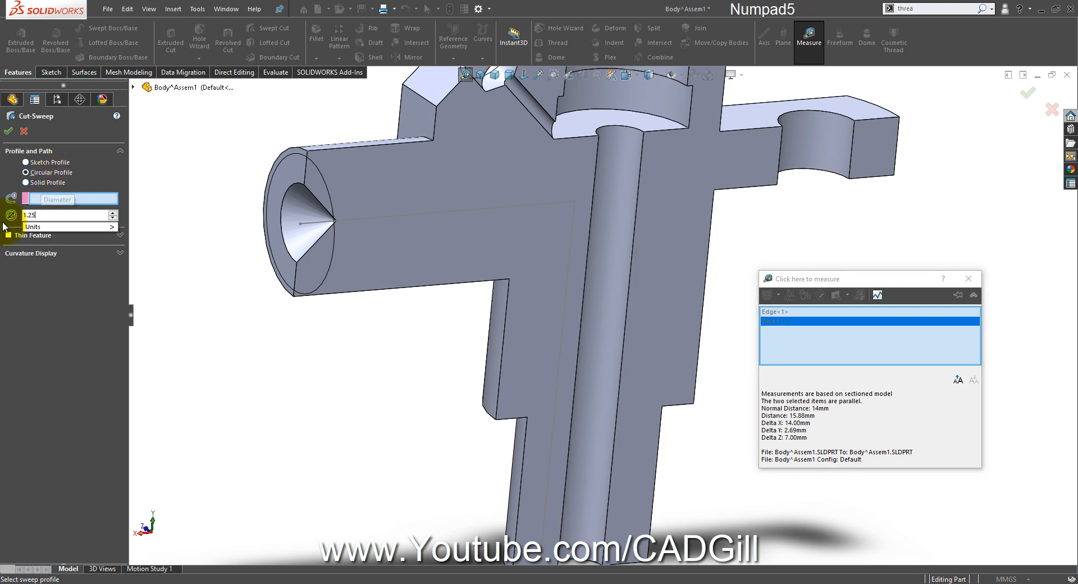
type("25")
key("Return")
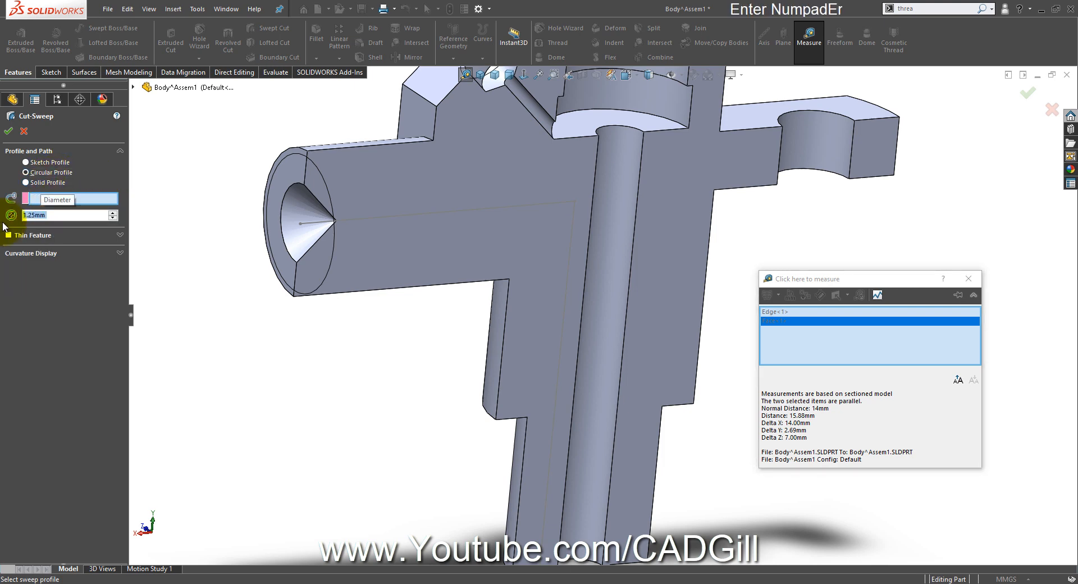
left_click(314, 222)
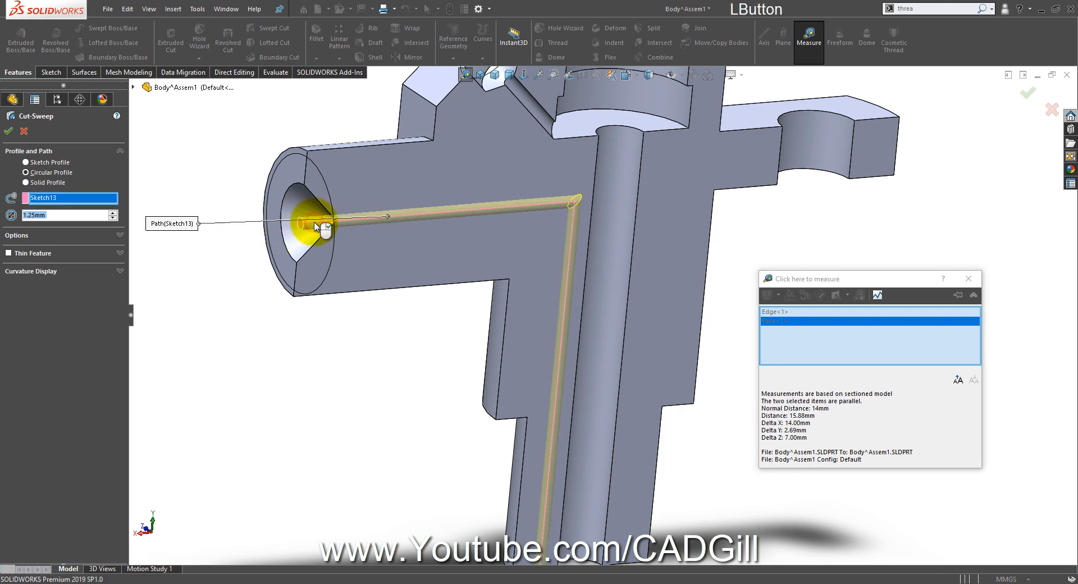
scroll(337, 323, "up", 5)
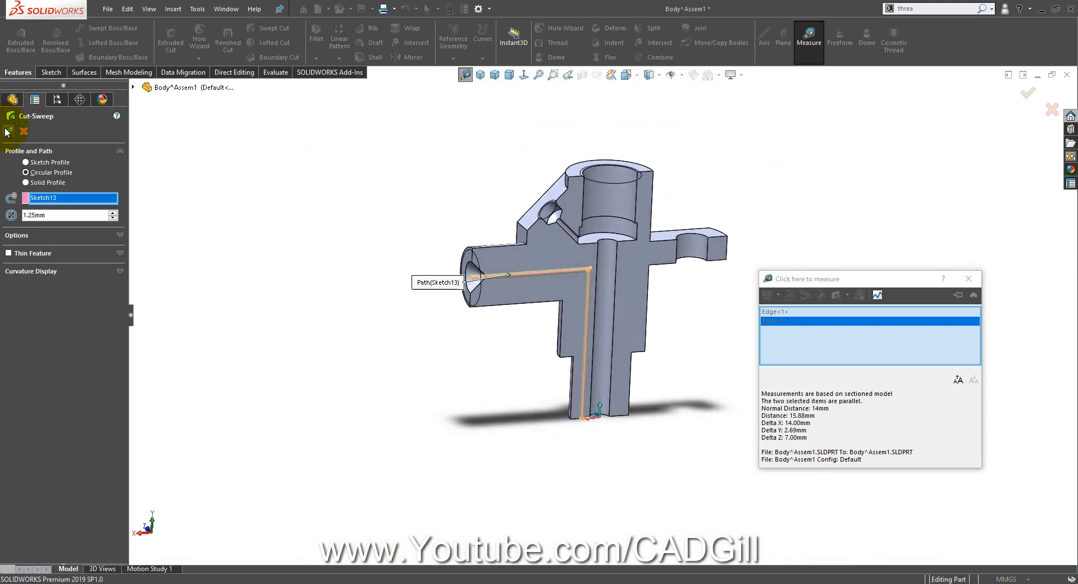
left_click(8, 132)
middle_click_drag(679, 355, 656, 339)
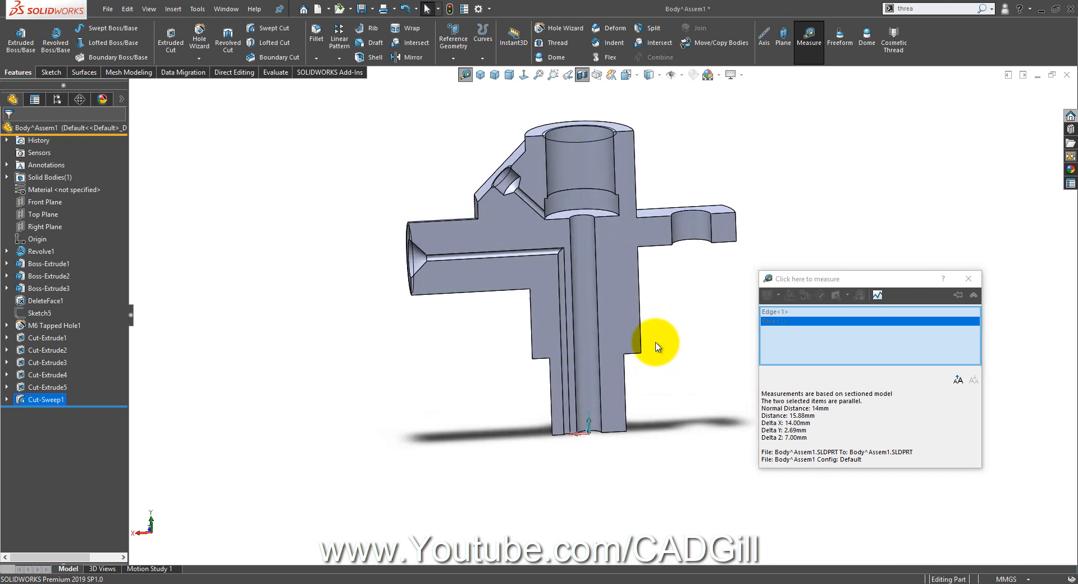
middle_click_drag(683, 438, 640, 447)
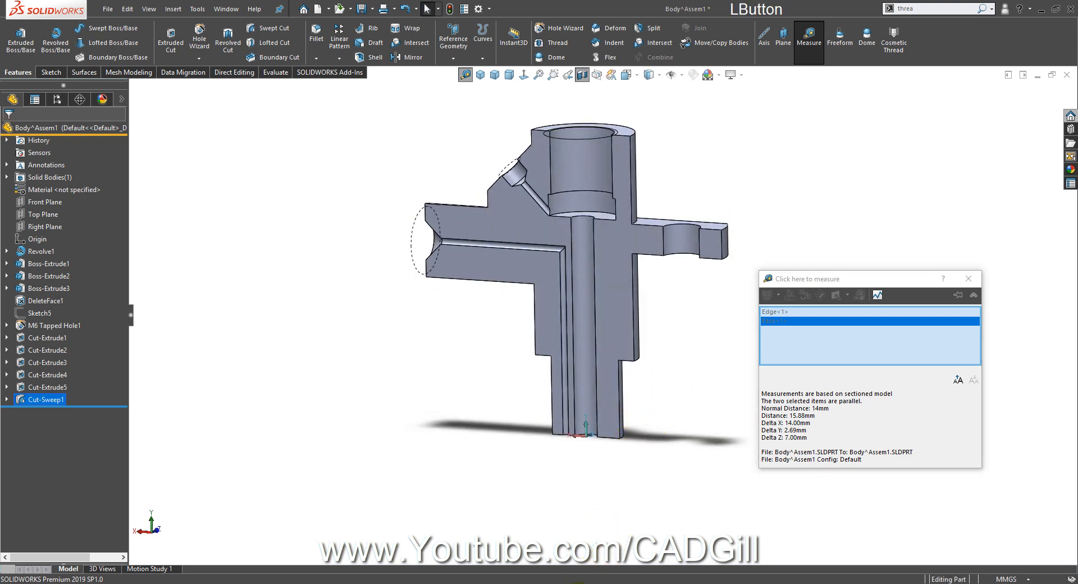
Check the thread specification and bore dimensions at the body's lower end in the reference drawing and compare them with the sectioned model
left_click(576, 583)
left_click_drag(612, 492, 593, 405)
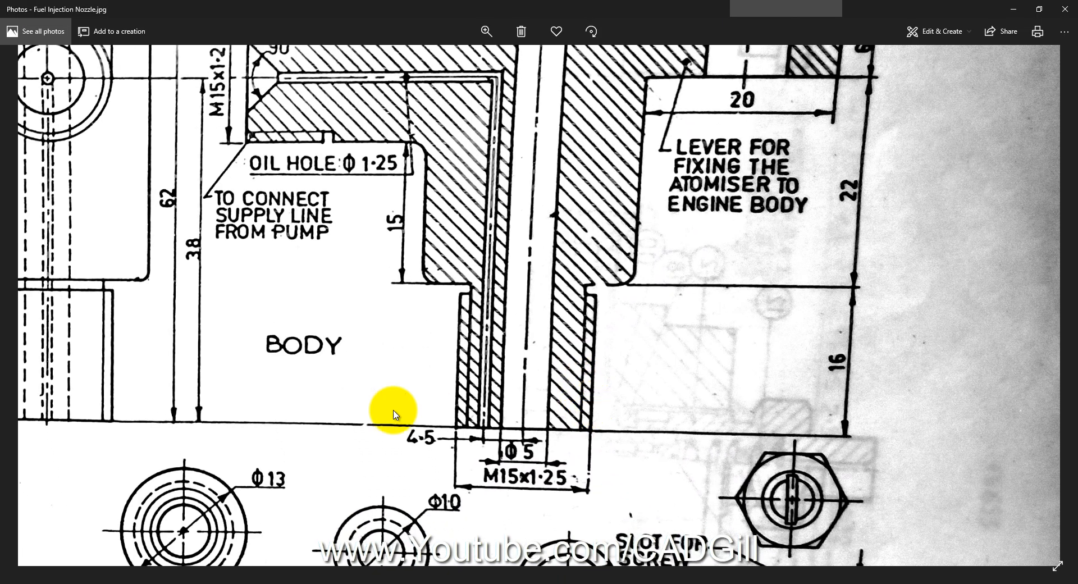
left_click(133, 582)
left_click(544, 421)
mouse_move(538, 408)
middle_mouse_down()
mouse_move(523, 385)
mouse_move(618, 416)
middle_mouse_up()
scroll(631, 426, "down", 4)
left_click(578, 583)
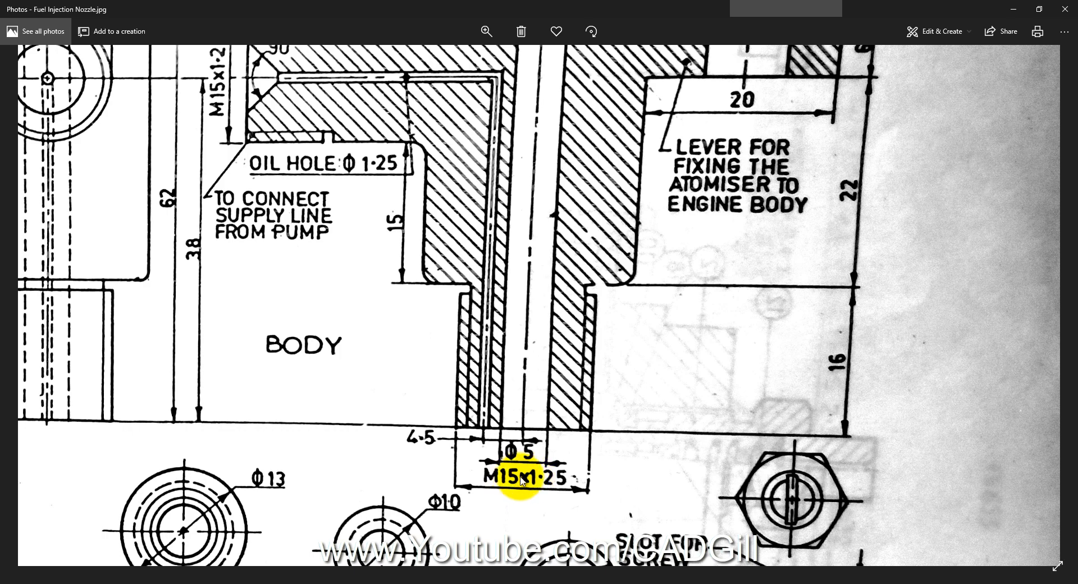
left_click(171, 582)
middle_click_drag(543, 421, 591, 417)
scroll(593, 408, "down", 2)
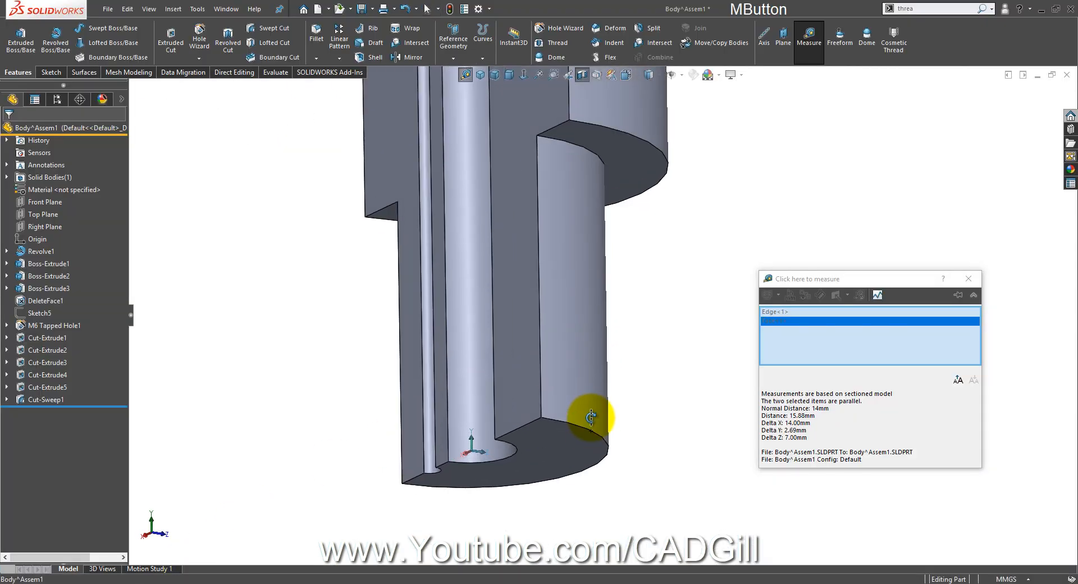
left_click(893, 45)
left_click(605, 442)
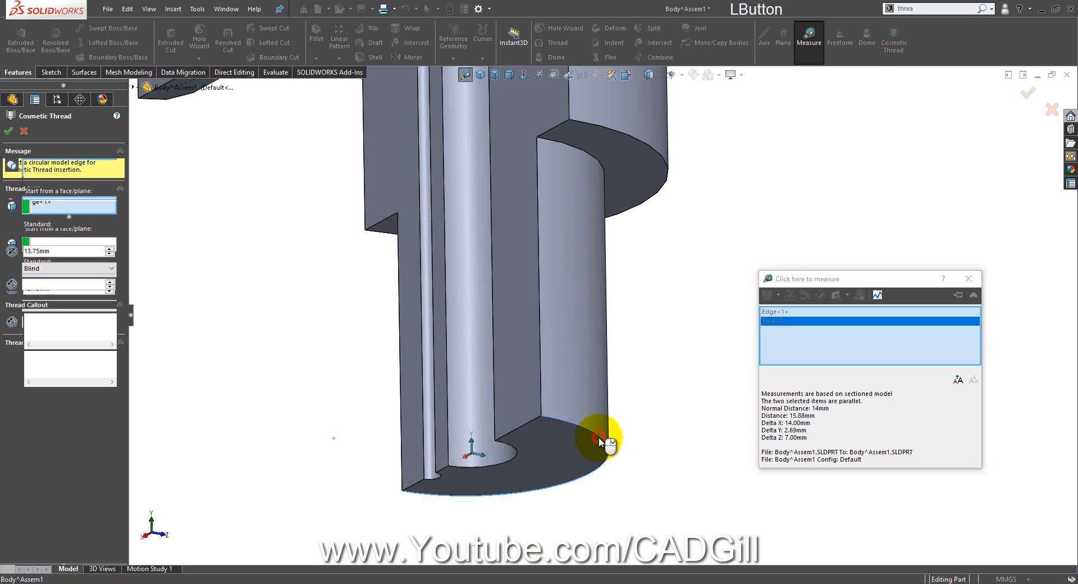
key("Escape")
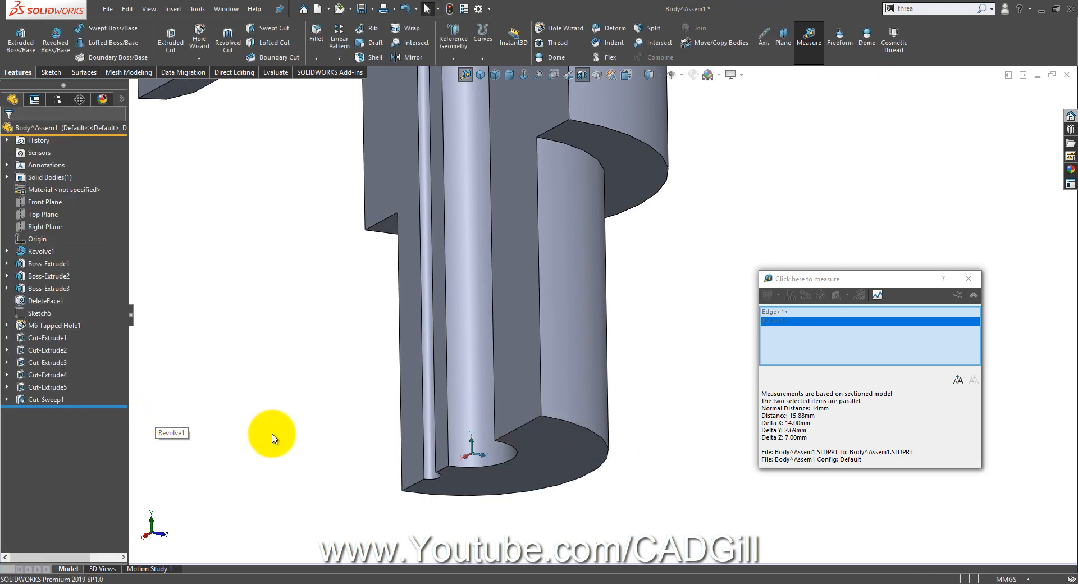
left_click(860, 123)
Add a cosmetic thread to the circular edge at the body's lower end, with a 13.75 mm diameter and the Up to Next end condition
left_click(901, 52)
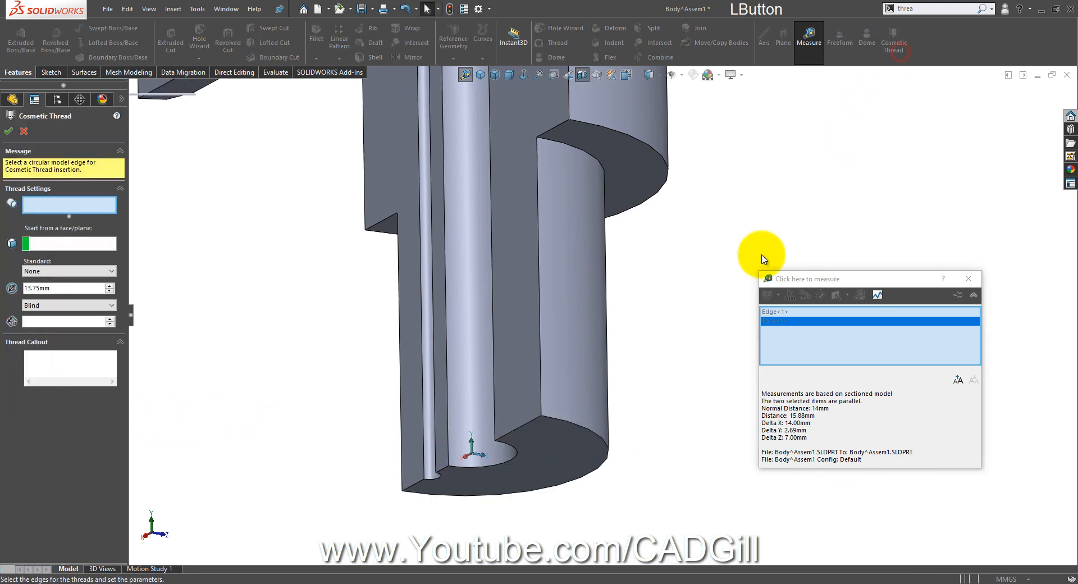
left_click(599, 437)
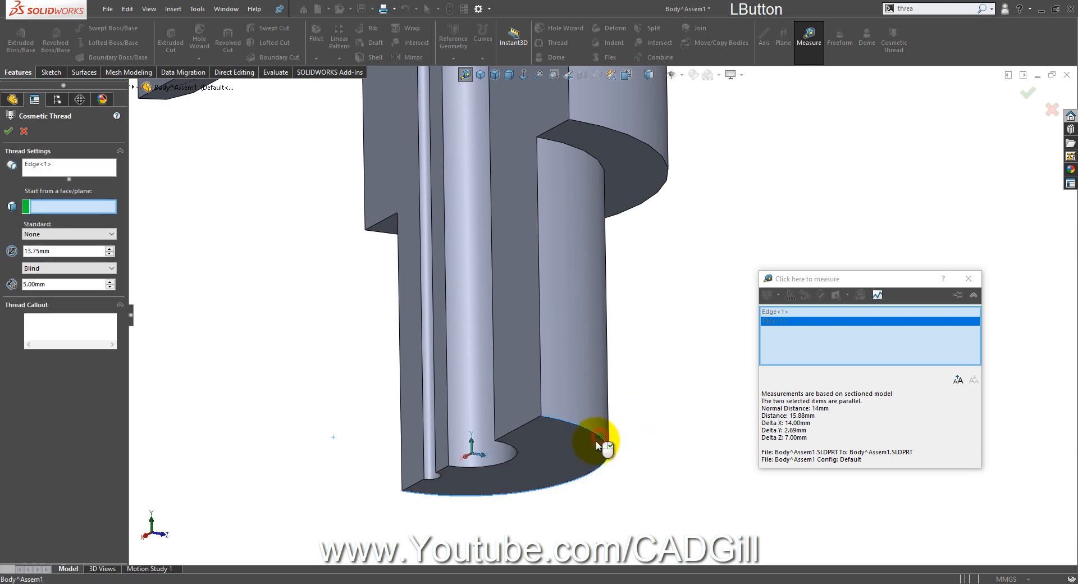
left_click(573, 462)
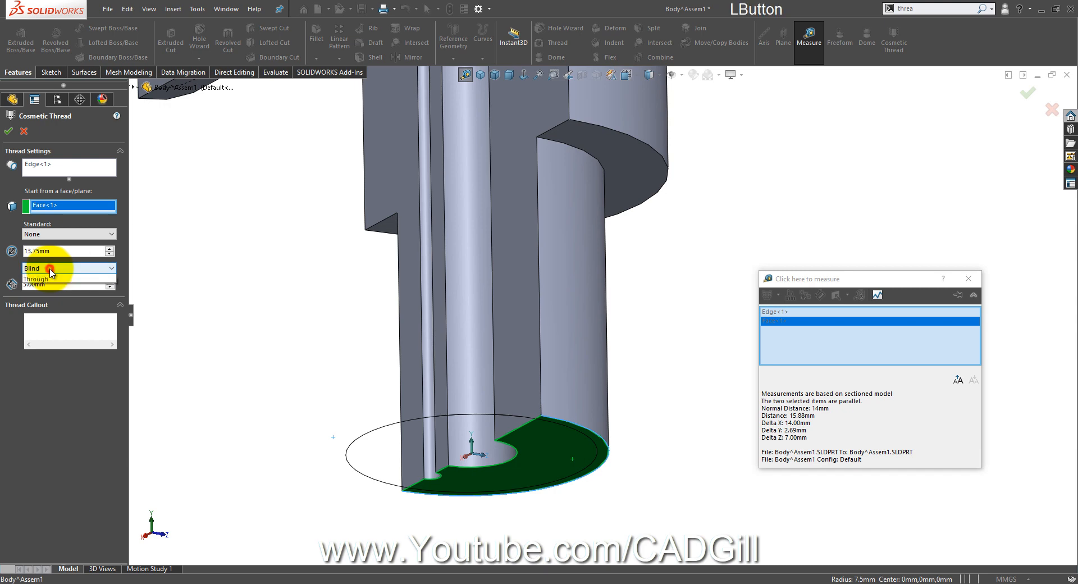
left_click(48, 291)
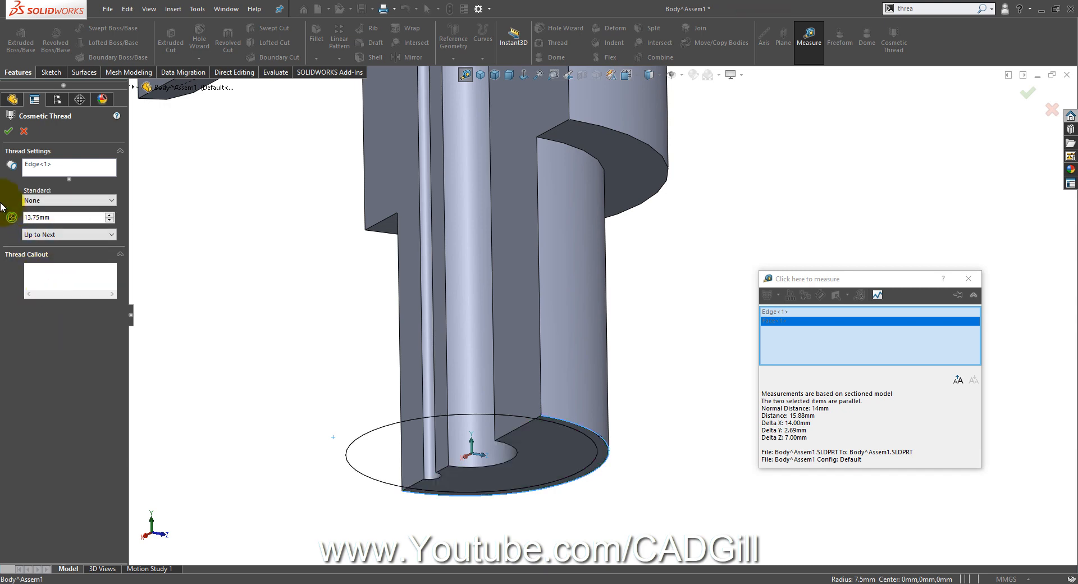
left_click(9, 132)
middle_click_drag(667, 295, 681, 369)
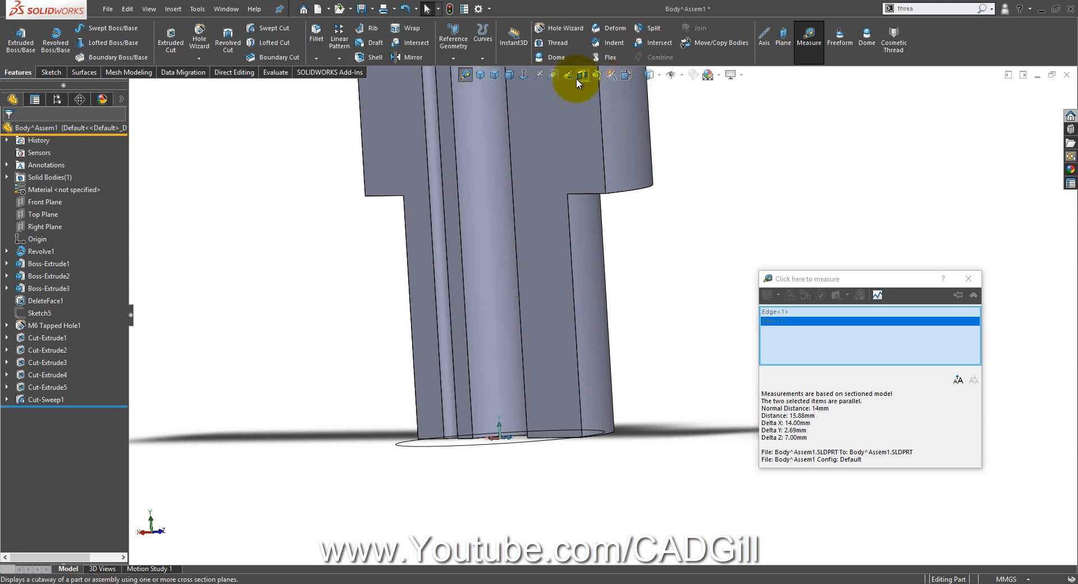
left_click(629, 77)
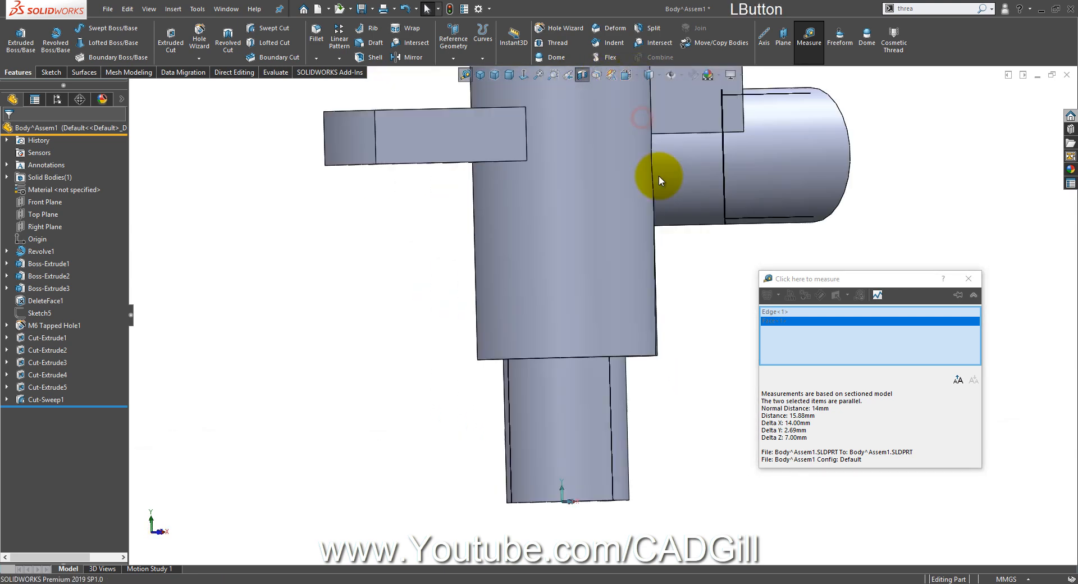
Check the lower thread's extent in the reference drawing and change that cosmetic thread to Blind with a 15 mm depth
scroll(637, 441, "down", 5)
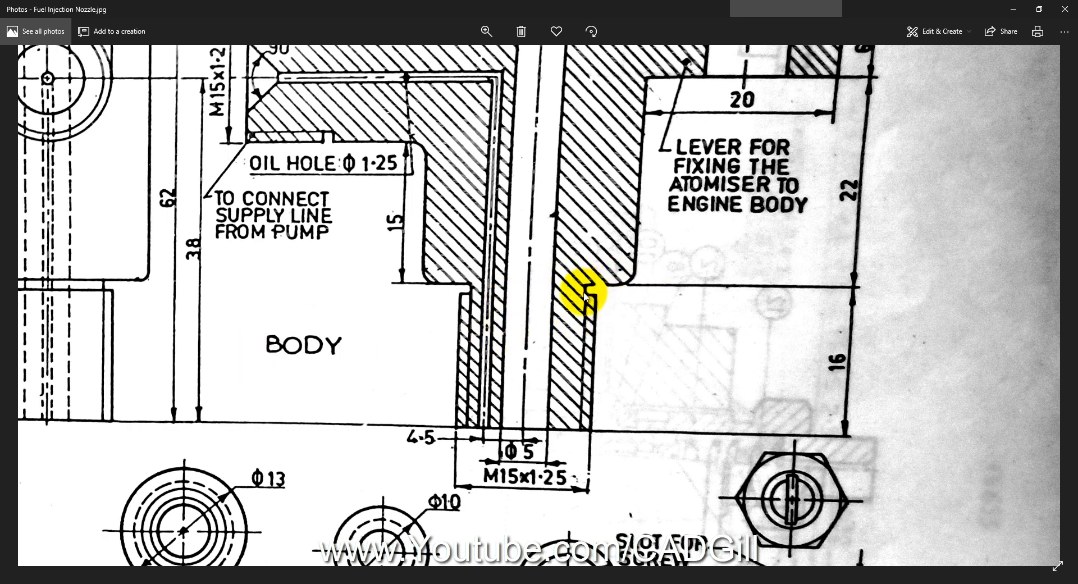
left_click(119, 583)
middle_click_drag(517, 406, 521, 391)
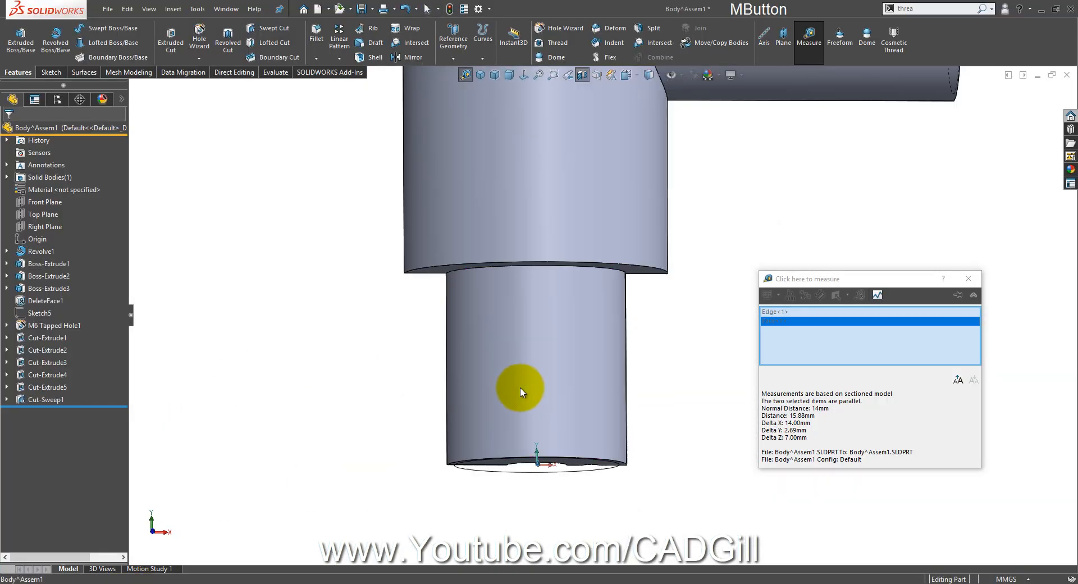
left_click(7, 401)
middle_click_drag(559, 444, 528, 457)
left_click(516, 449)
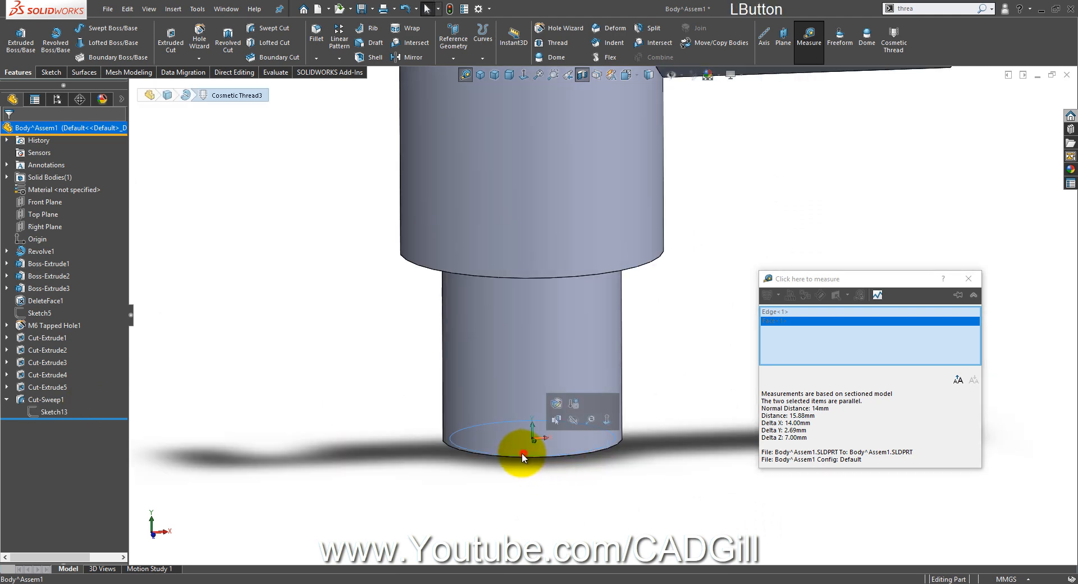
left_click(559, 405)
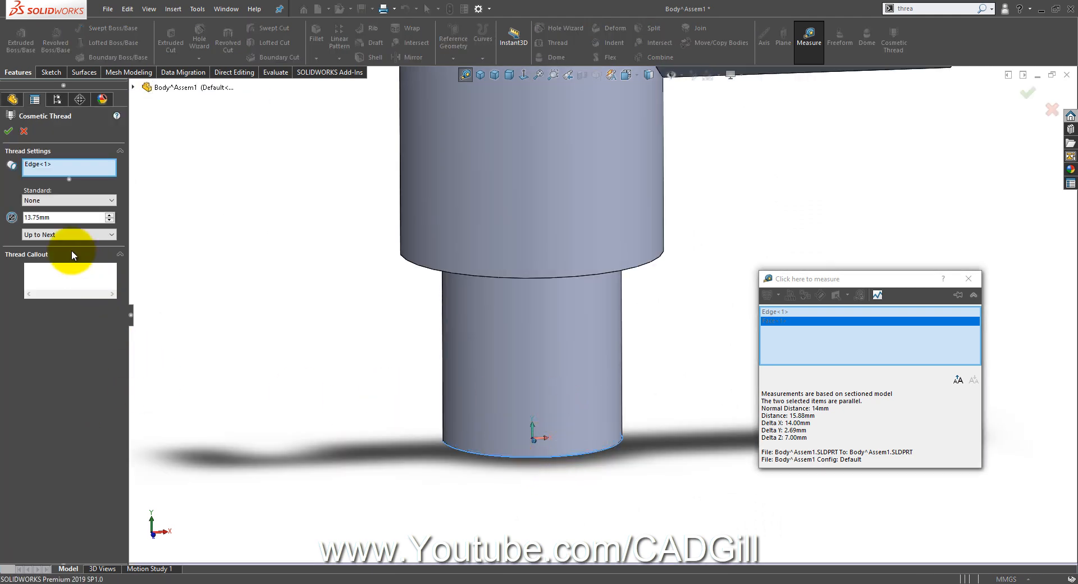
left_click(55, 234)
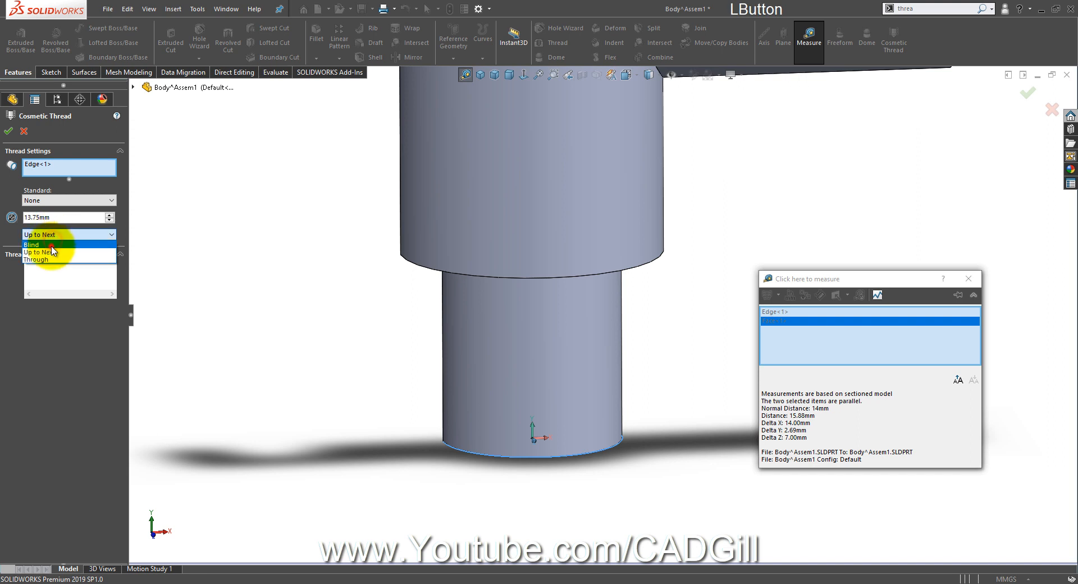
left_click(51, 246)
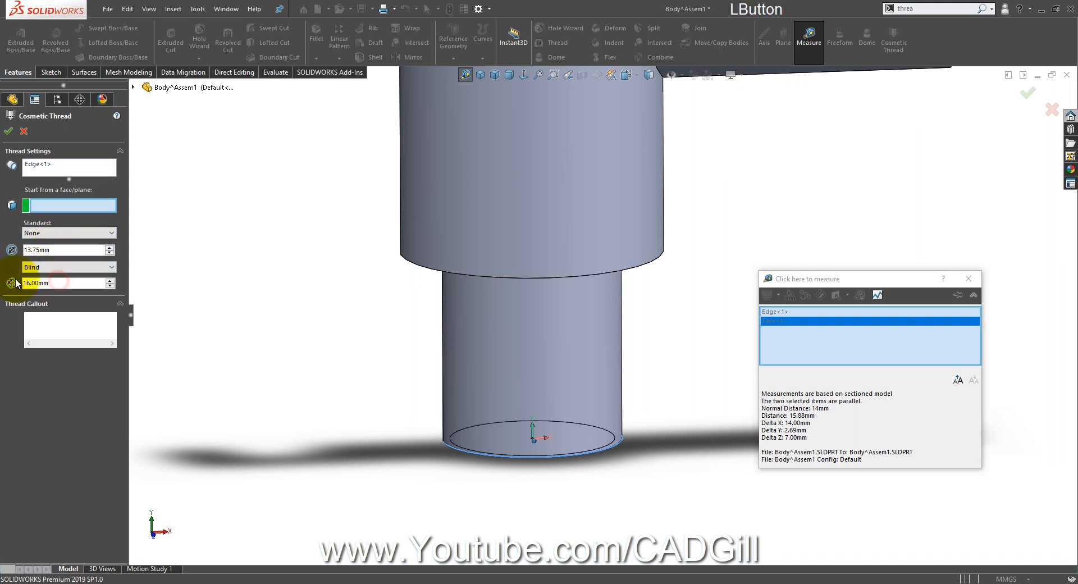
key("shift+Home")
type("5")
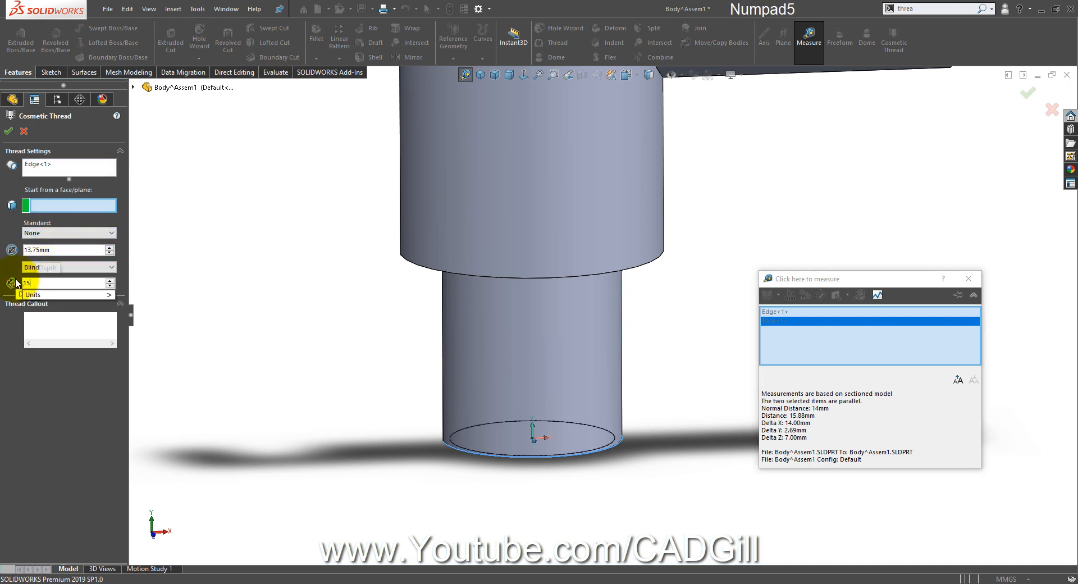
key("Return")
Turn off the section view of the body and switch to the Assem1 assembly window
middle_click_drag(305, 325, 510, 260)
scroll(578, 319, "up", 5)
left_click(582, 76)
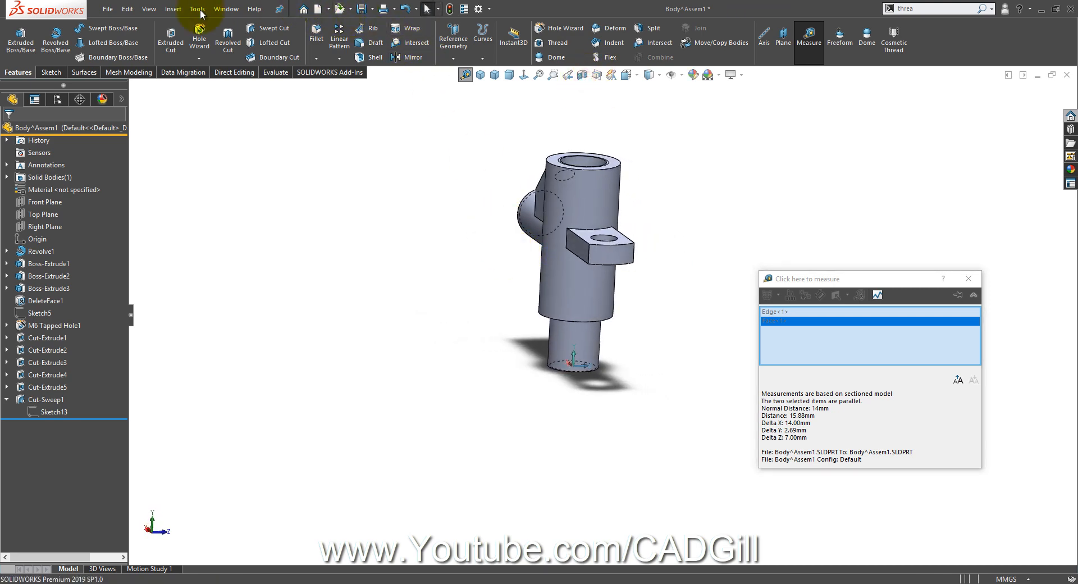
left_click(226, 9)
left_click(256, 126)
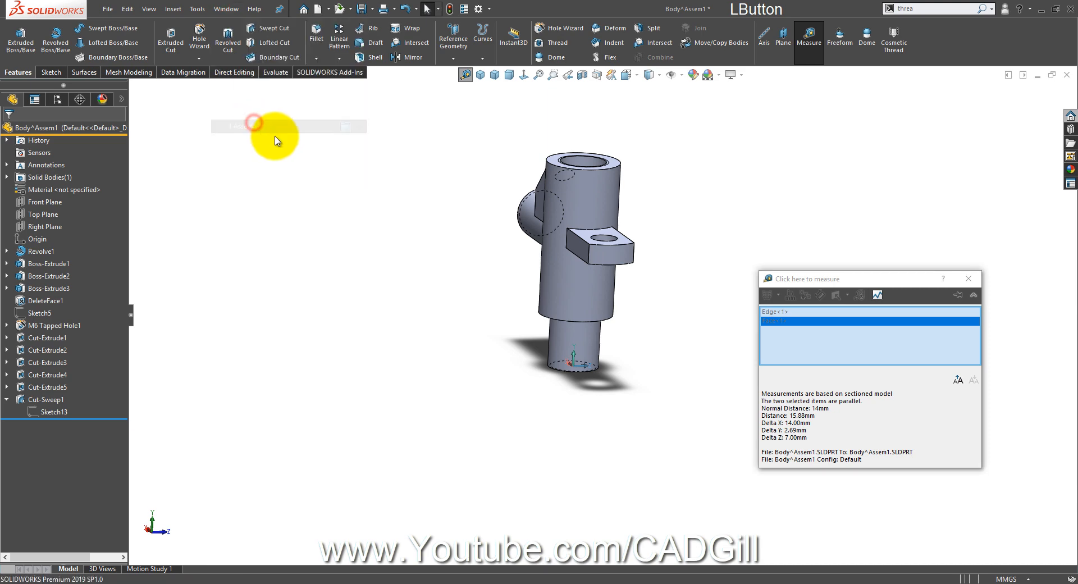
left_click(86, 61)
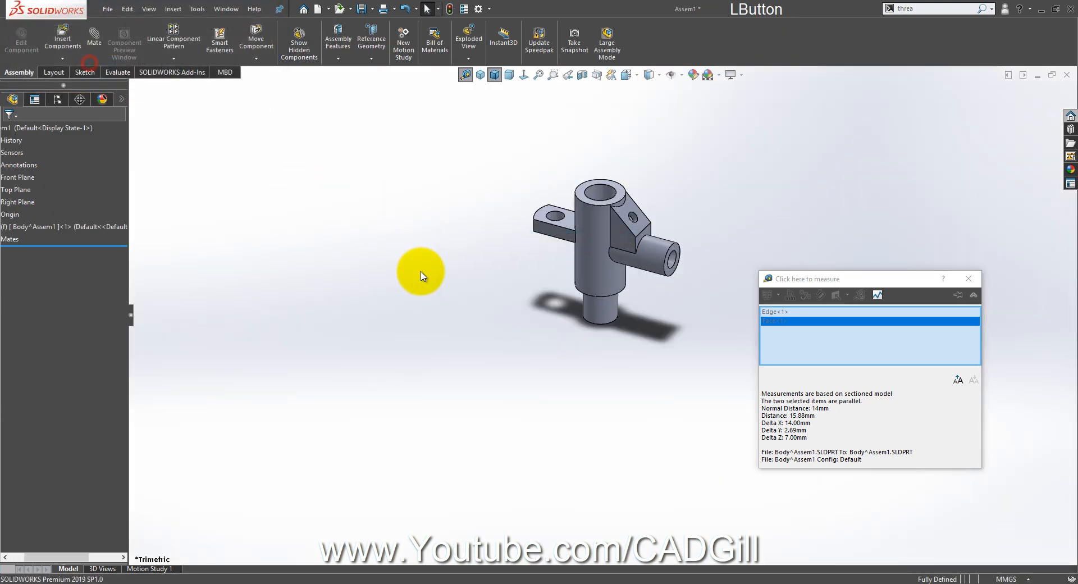
middle_click_drag(414, 271, 426, 253)
Start saving the assembly with all its modified models and create a Desktop folder named Fuel Injection Nozzle
left_click(362, 9)
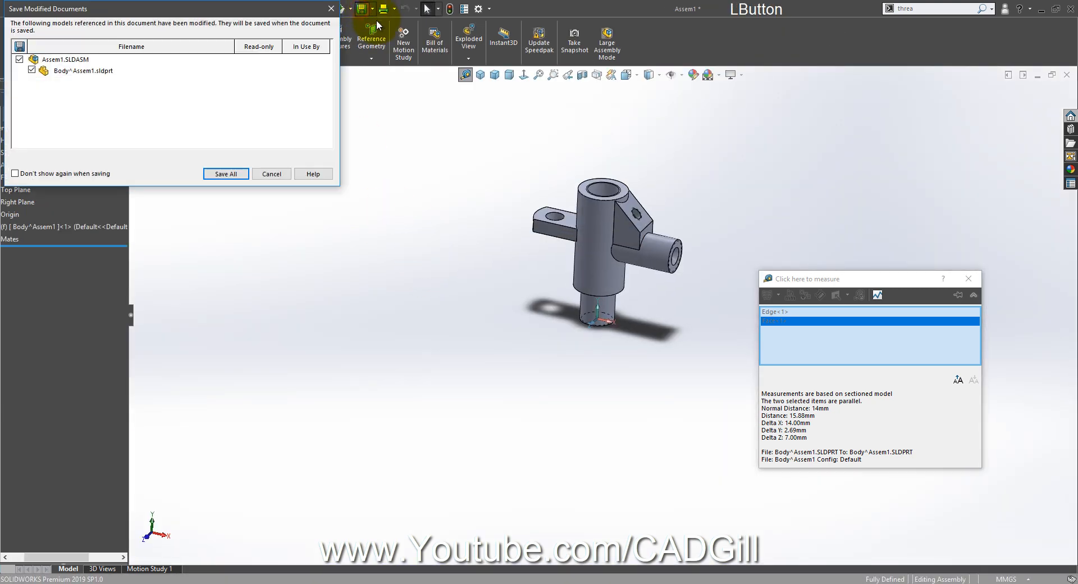
left_click(225, 174)
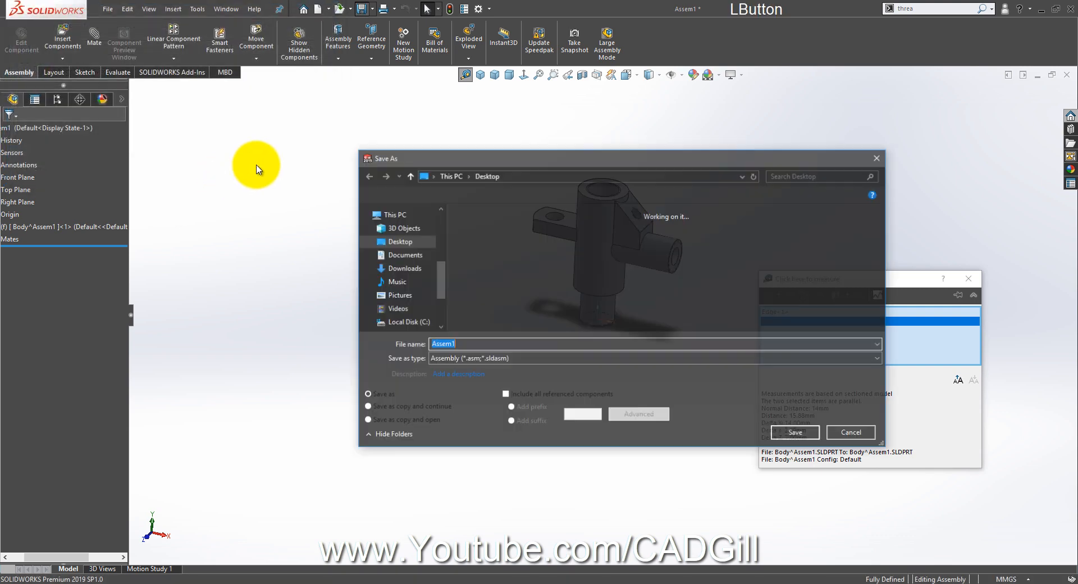
left_click(445, 197)
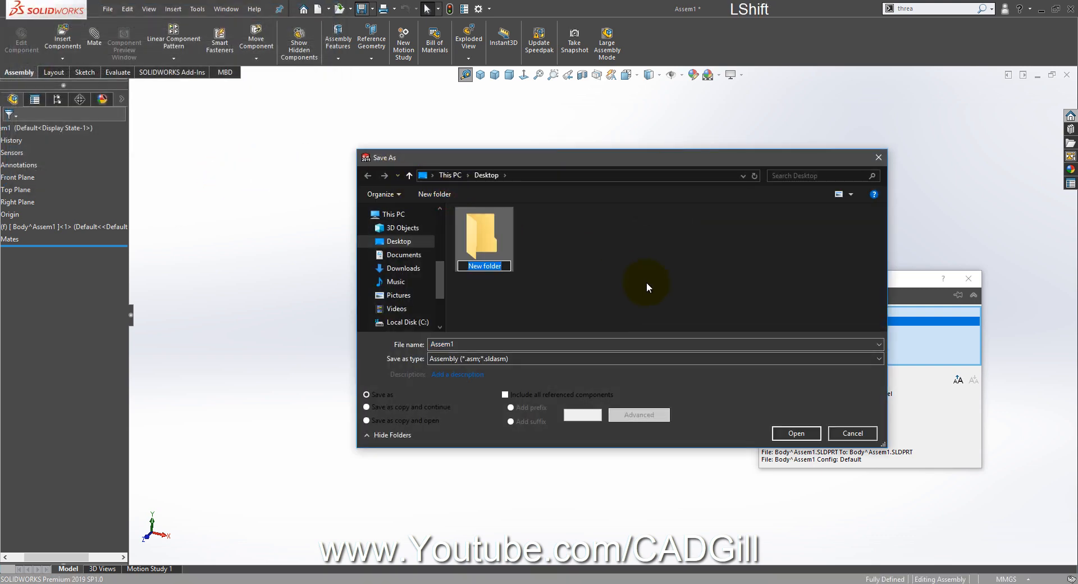
type("Fuel U")
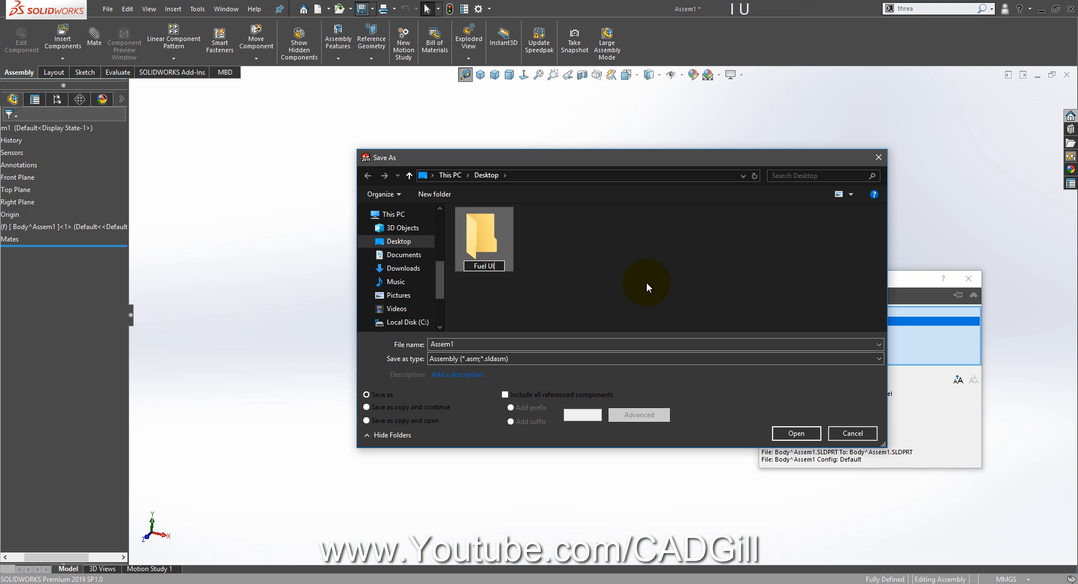
key("BackSpace")
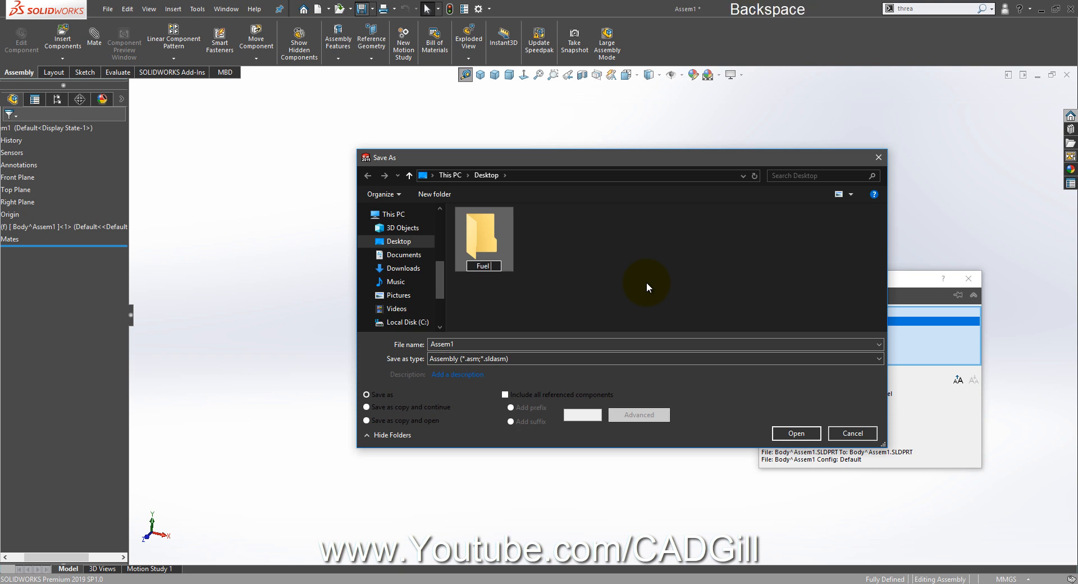
type("T")
key("BackSpace")
type("In")
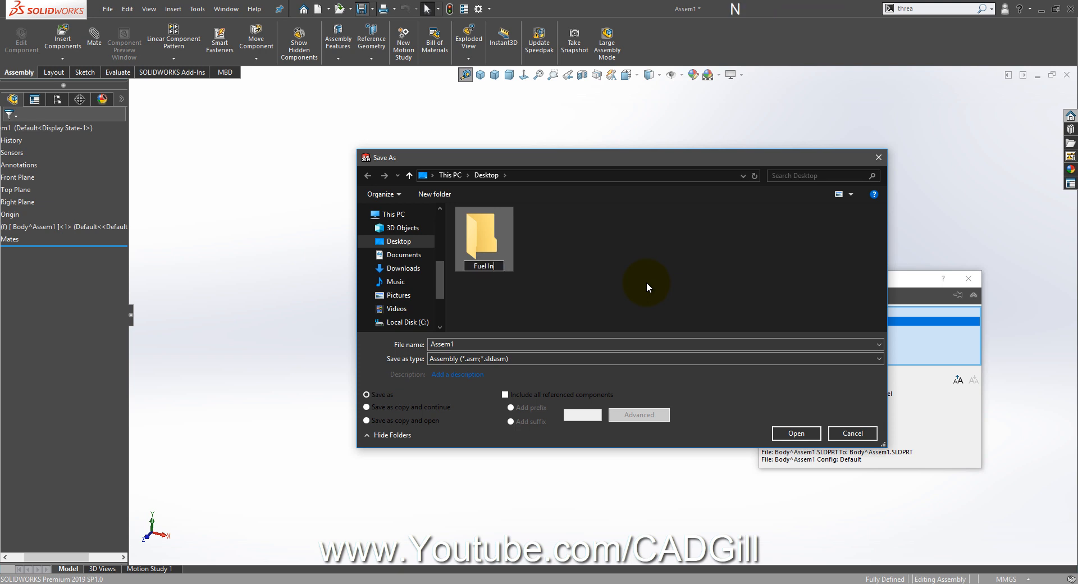
type("jection Nozzle")
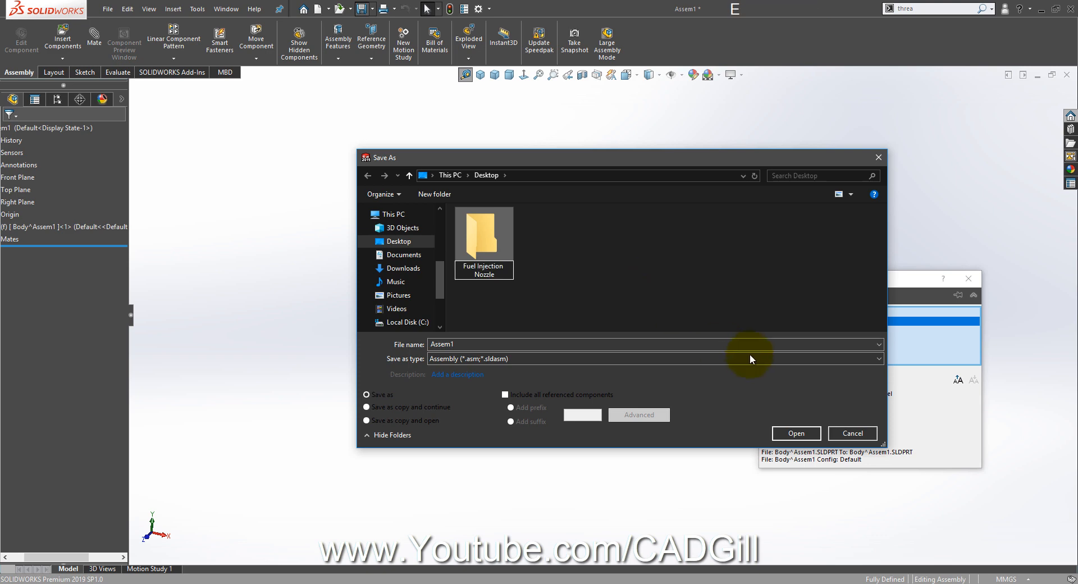
left_click(796, 433)
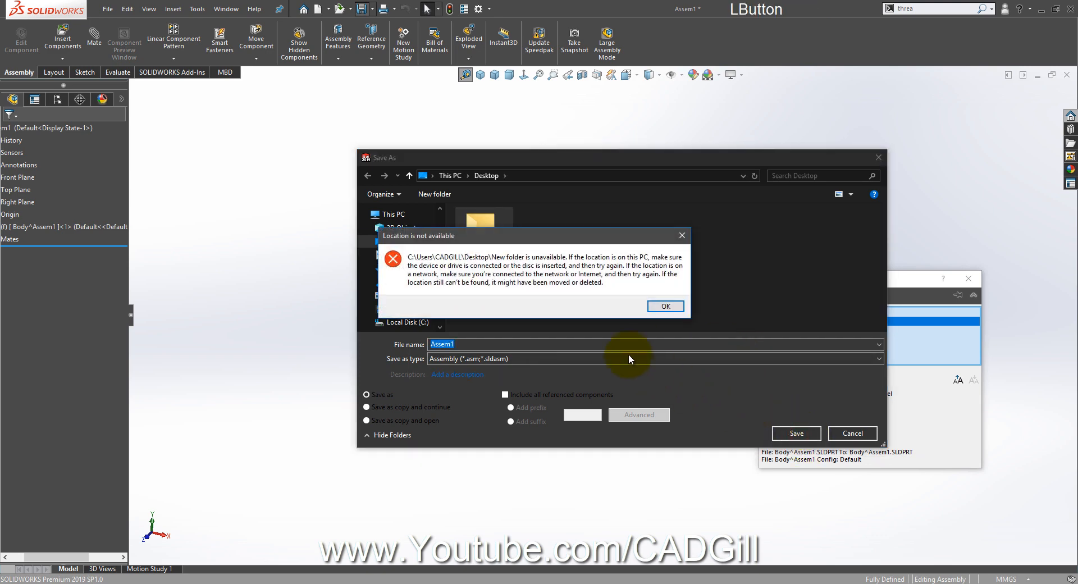
left_click(668, 307)
Save the assembly as asmFuelInjectionNozzle inside the Fuel Injection Nozzle folder
double_click(501, 246)
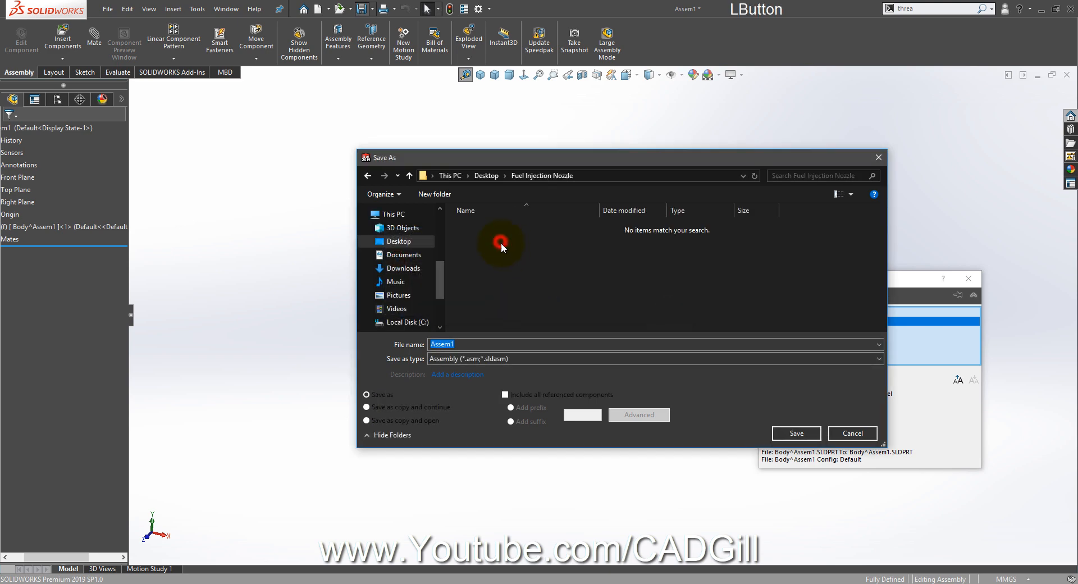
double_click(476, 344)
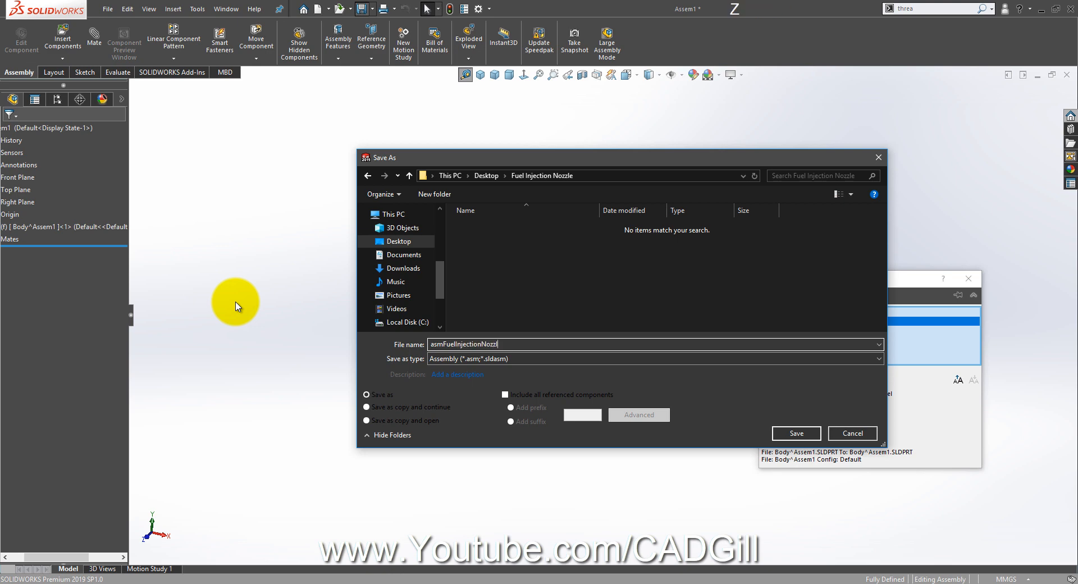
left_click(807, 434)
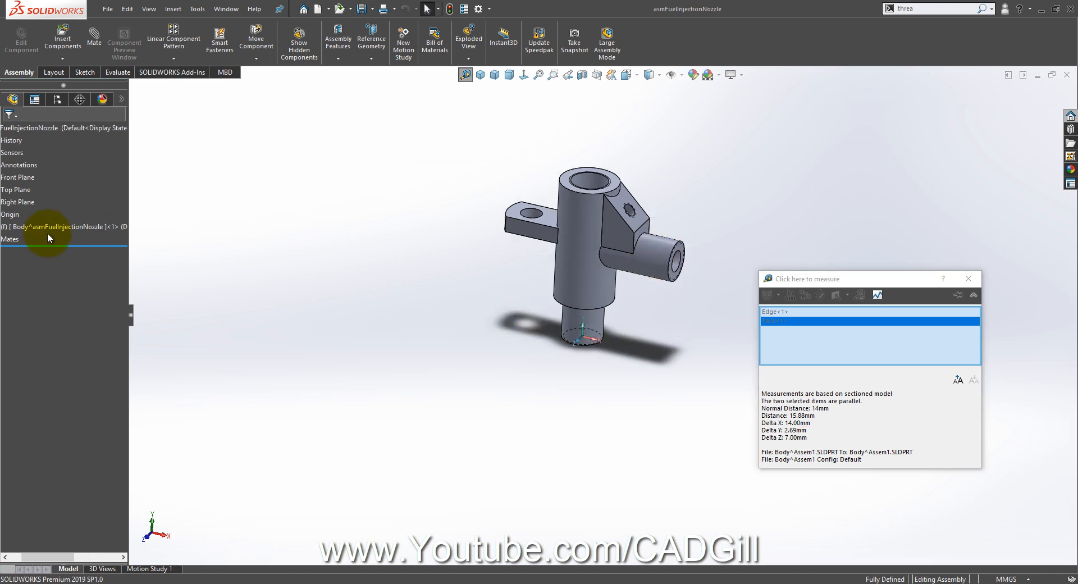
Open the virtual body component in its own window and save it as an external part named Body in the Fuel Injection Nozzle folder
left_click(27, 228)
left_click(36, 202)
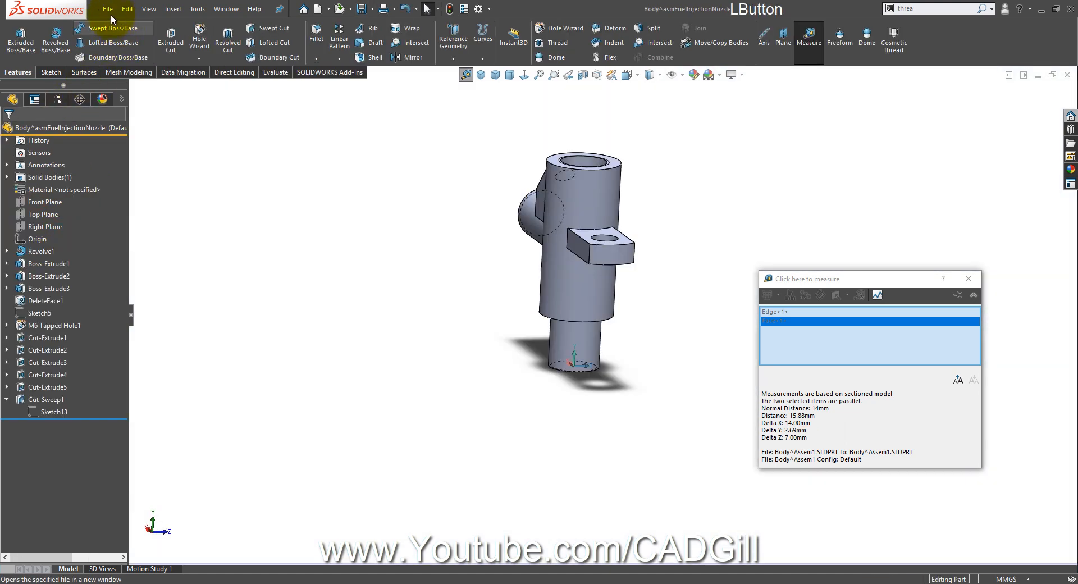
left_click(109, 10)
left_click(142, 144)
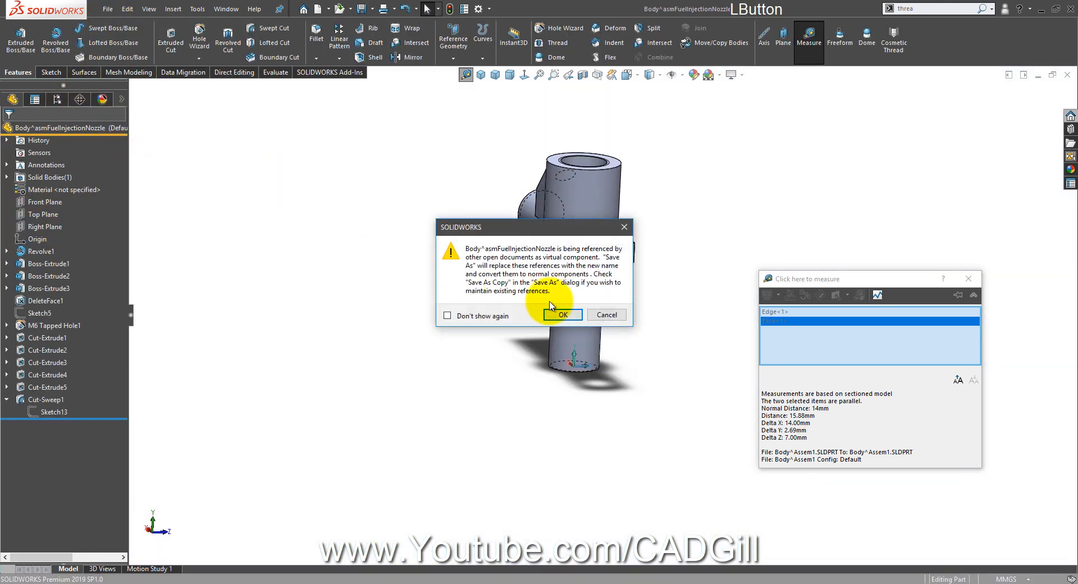
left_click(560, 315)
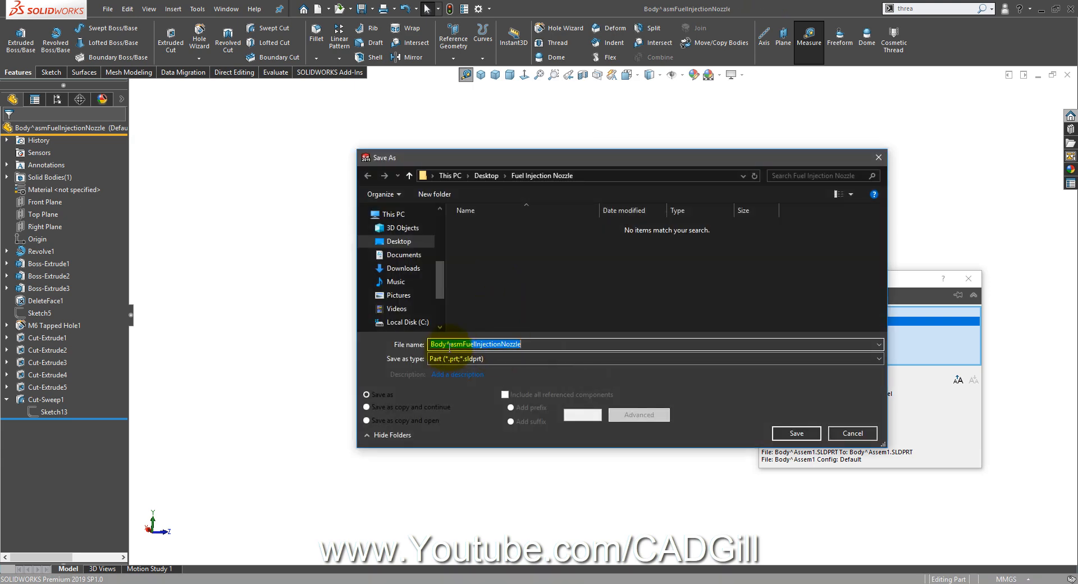
left_click_drag(450, 344, 648, 344)
key("BackSpace")
key("KP_Enter")
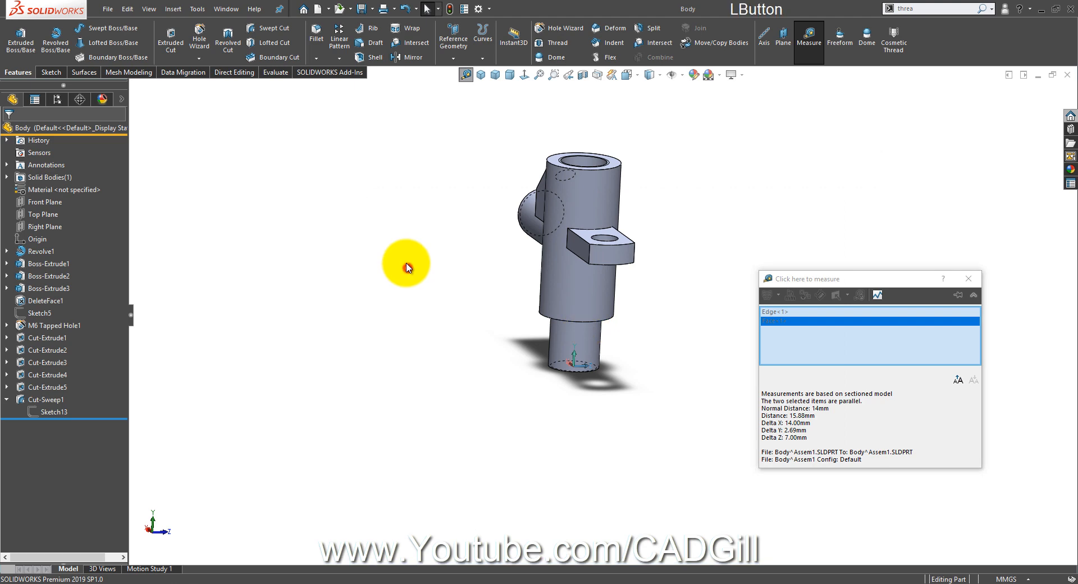
Switch back to the asmFuelInjectionNozzle assembly window and save the assembly
left_click(227, 9)
left_click(247, 126)
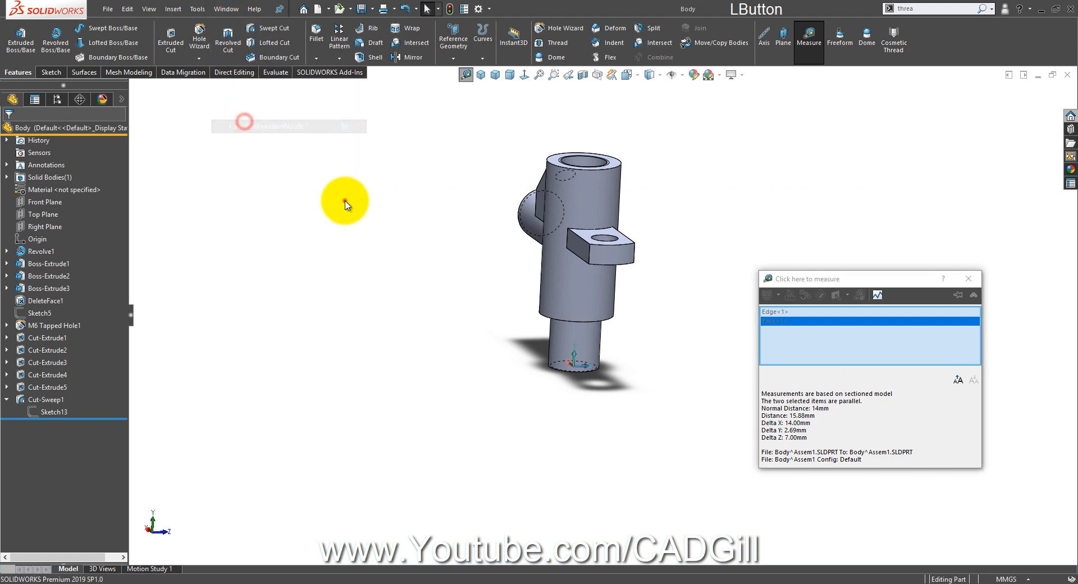
key("ctrl+s")
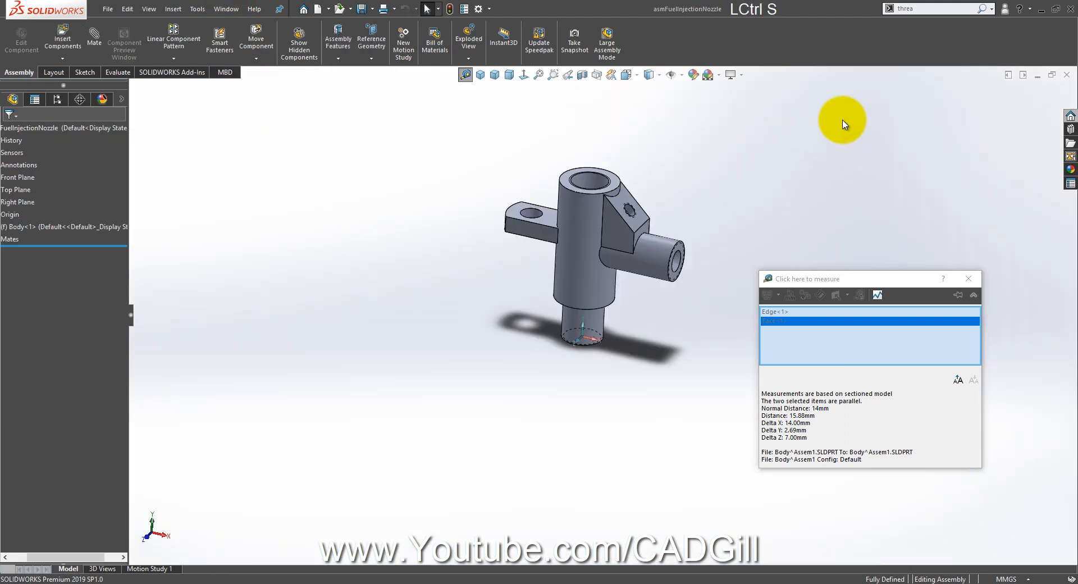
Apply the Plain White scene to the assembly and inspect the body from several angles
left_click(721, 77)
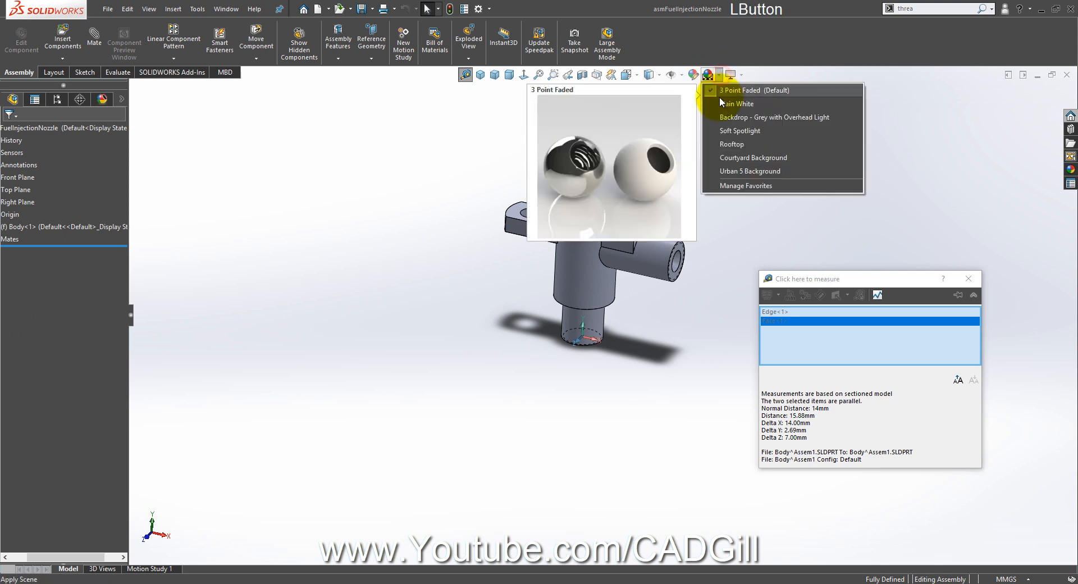
left_click(719, 96)
middle_click_drag(646, 254, 627, 276)
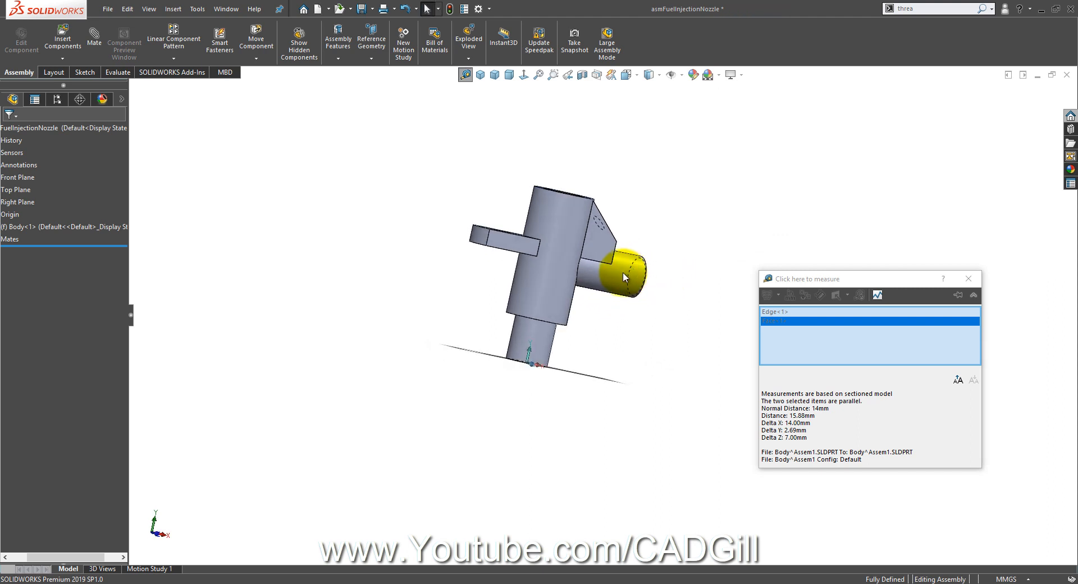
middle_click_drag(622, 272, 633, 354)
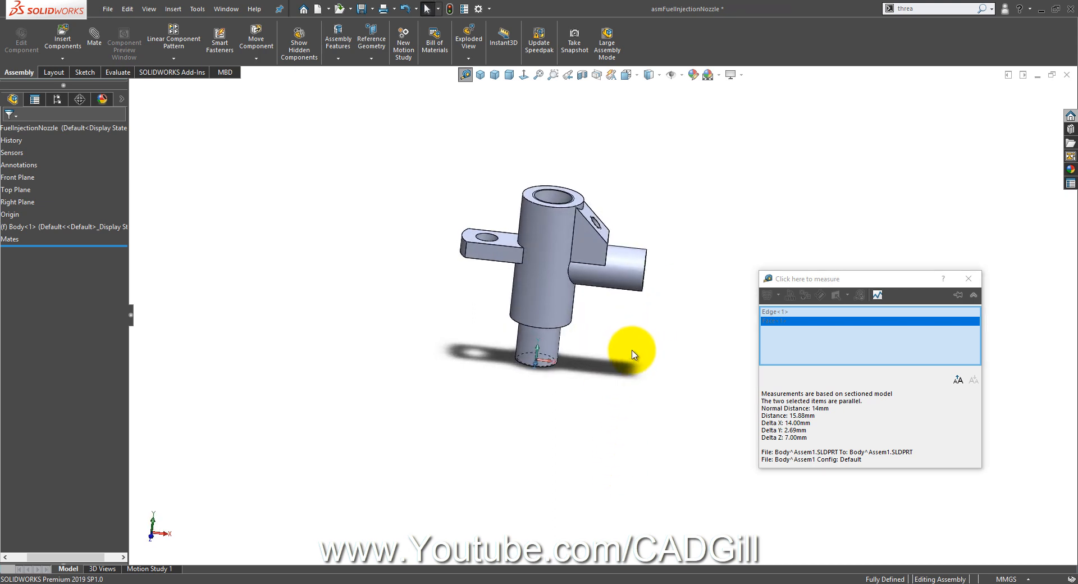